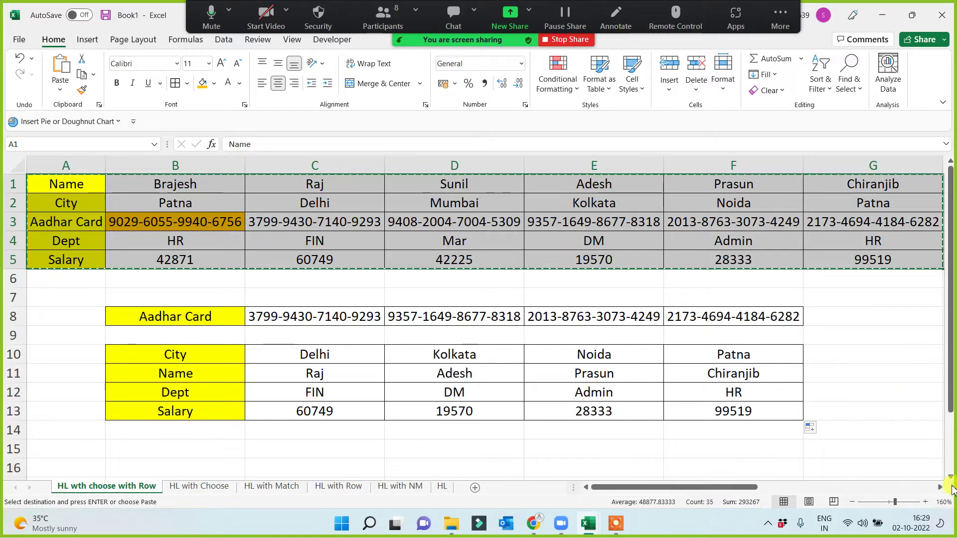
Step: Copy the whole horizontal employee table, A1:N5, from the HL wth choose with Row sheet
{"action": "left_click", "coordinate": [939, 486]}
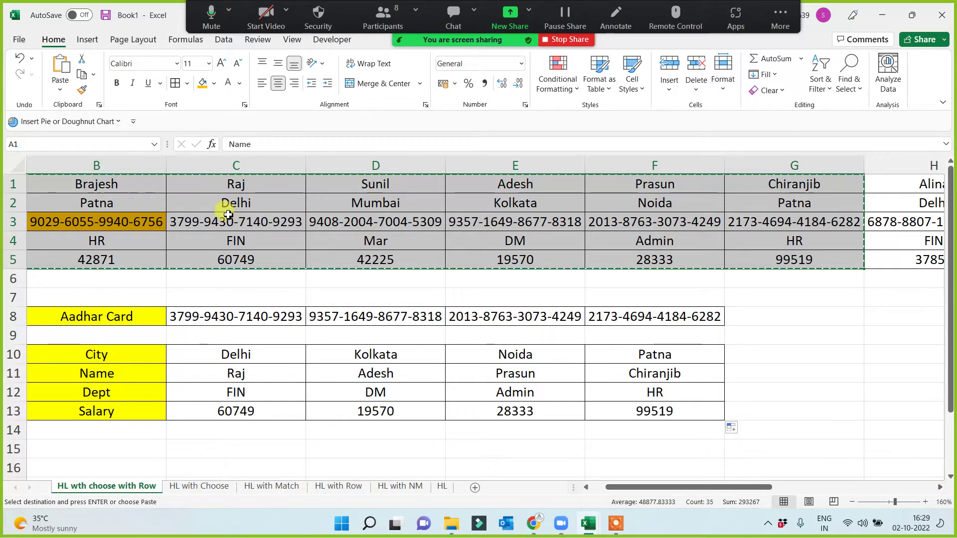
{"action": "left_click", "coordinate": [135, 184]}
{"action": "key", "text": "Left"}
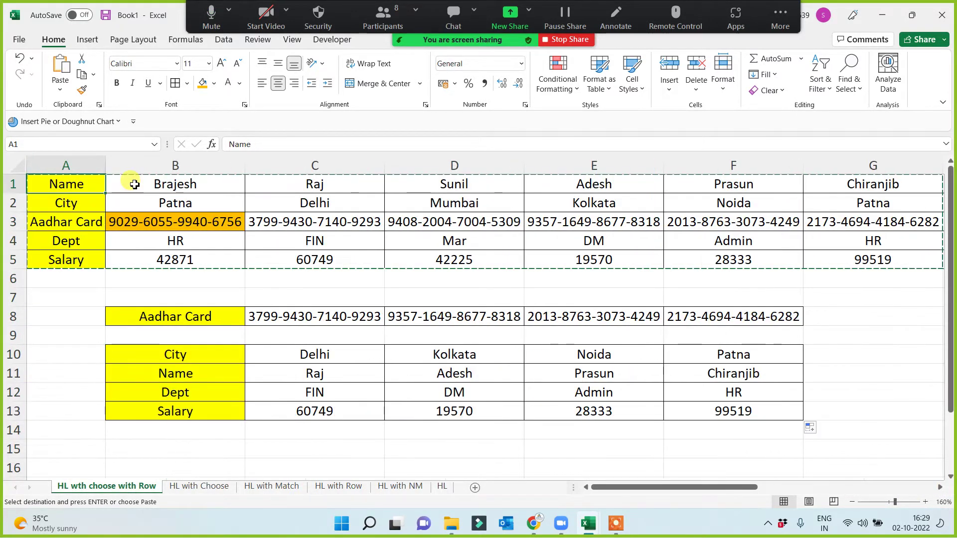
{"action": "key", "text": "shift+Down"}
{"action": "key", "text": "shift+Down"}
{"action": "key", "text": "shift+Down"}
{"action": "key", "text": "shift+Down"}
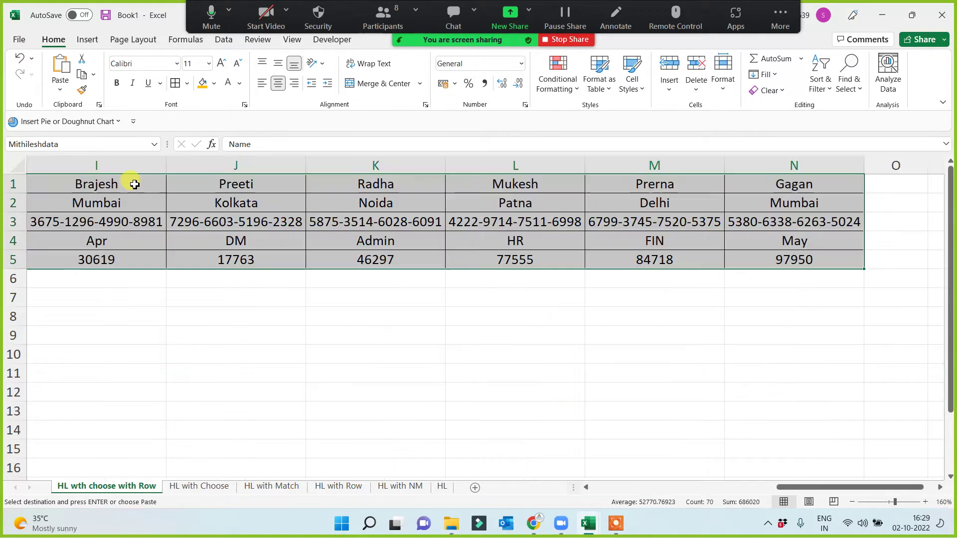
{"action": "key", "text": "ctrl+shift+Right"}
{"action": "key", "text": "ctrl+c"}
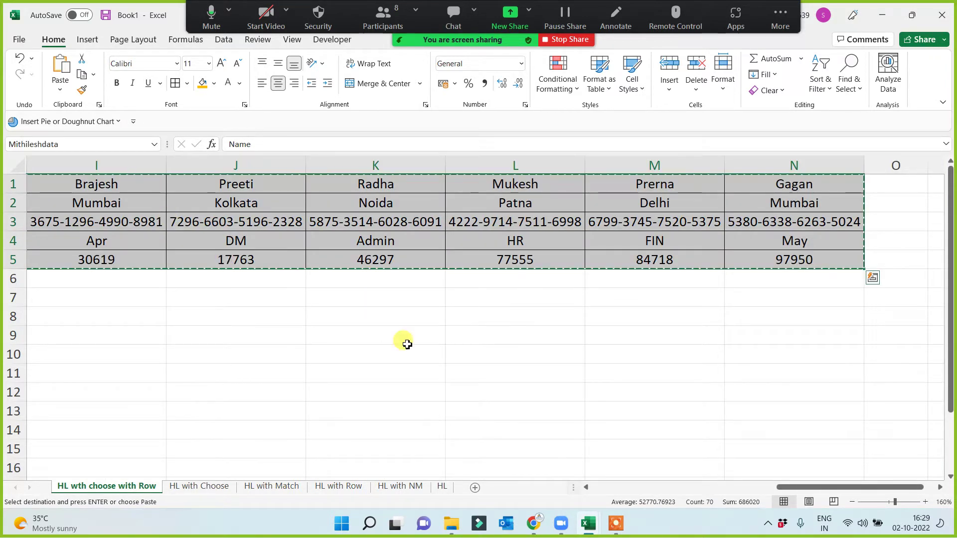
Step: Add a new sheet and paste the copied table transposed, starting at cell A1
{"action": "left_click", "coordinate": [474, 488]}
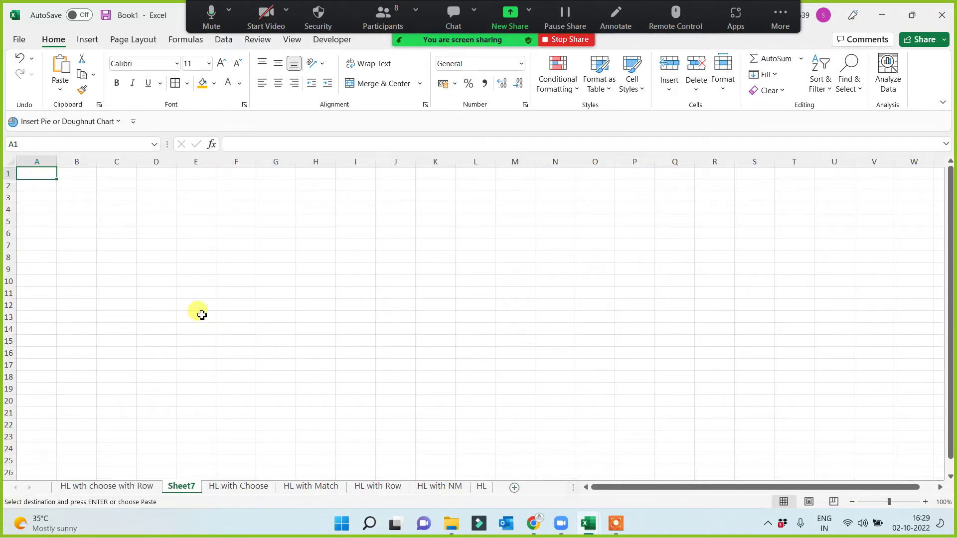
{"action": "right_click", "coordinate": [39, 172]}
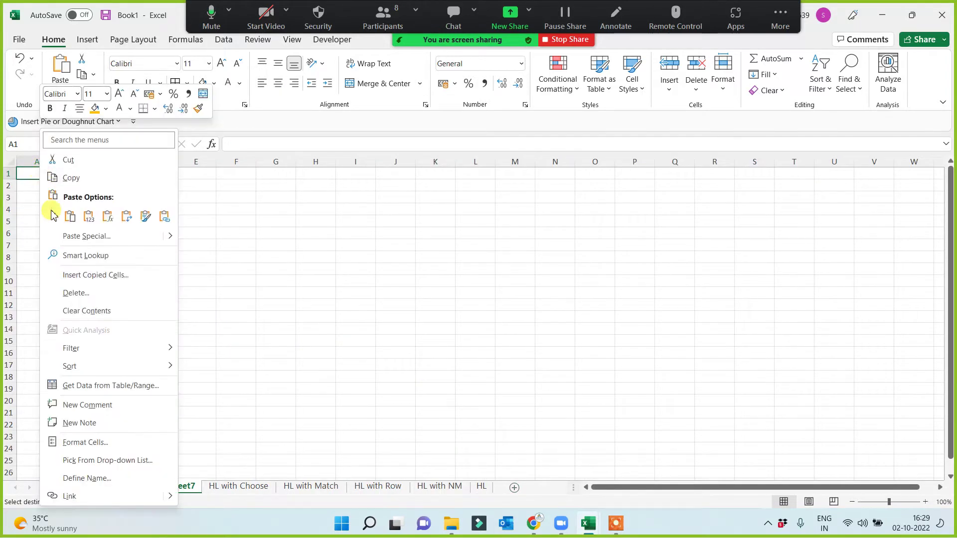
{"action": "left_click", "coordinate": [71, 236]}
{"action": "left_click", "coordinate": [150, 316]}
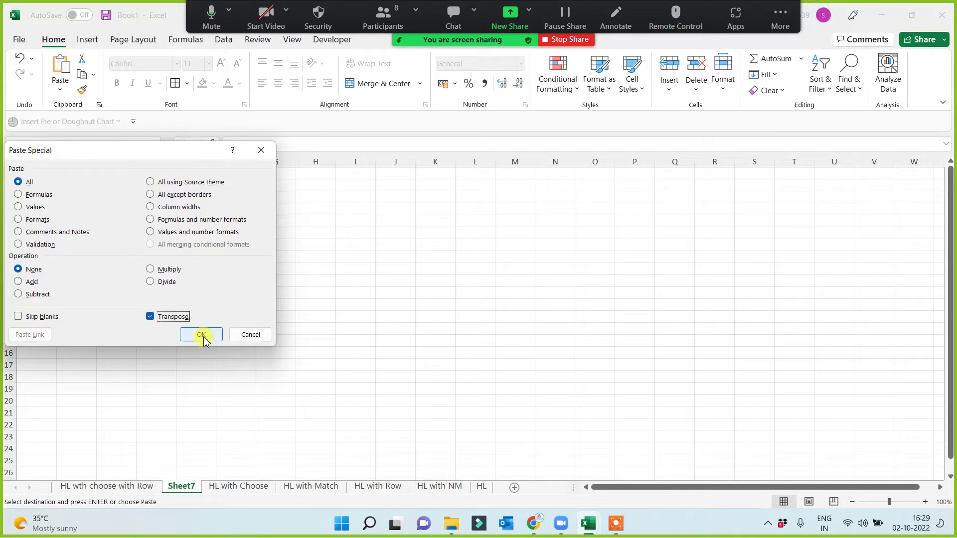
{"action": "left_click", "coordinate": [201, 335]}
{"action": "scroll", "coordinate": [319, 339], "scroll_direction": "up", "scroll_amount": 3}
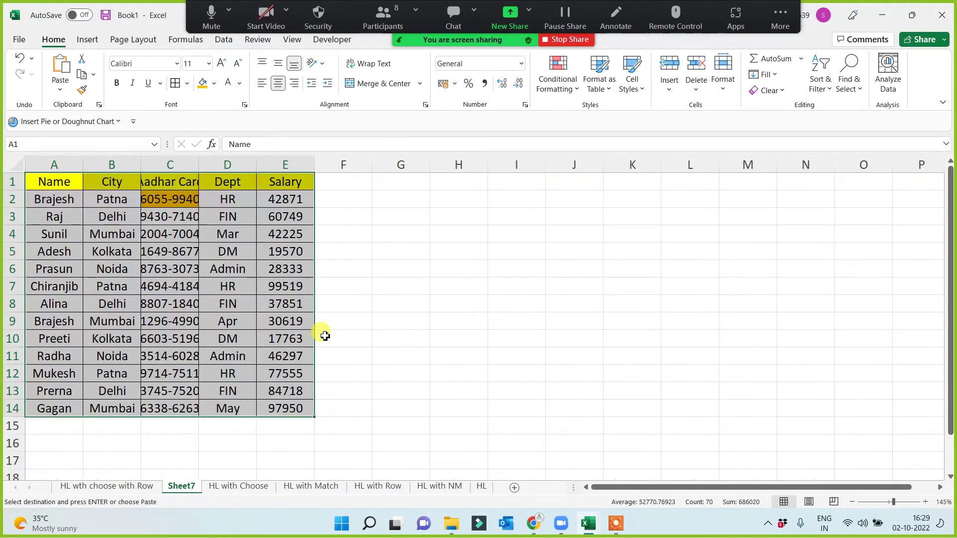
Step: Widen the City and Aadhar Card columns so all their entries fit with some extra room
{"action": "double_click", "coordinate": [198, 165]}
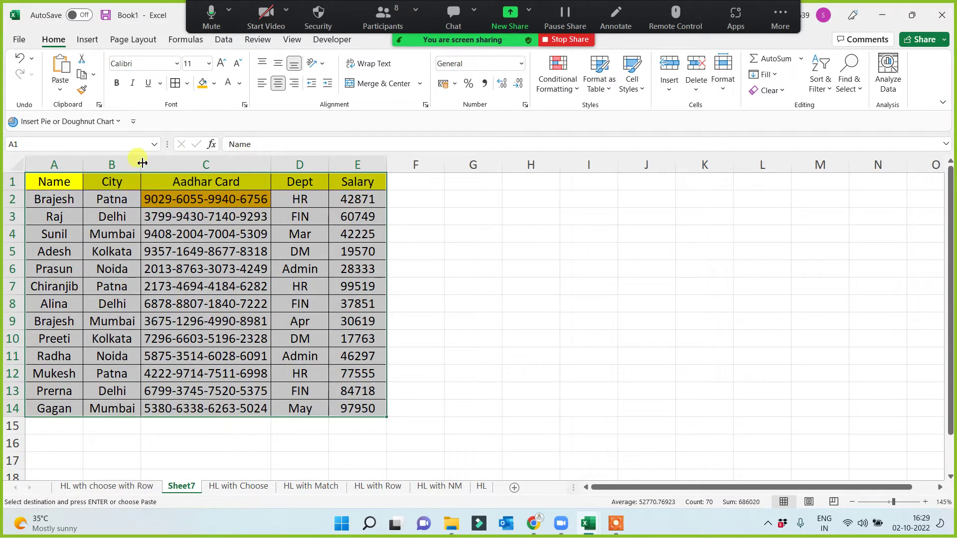
{"action": "left_click_drag", "start_coordinate": [142, 163], "coordinate": [154, 163]}
{"action": "left_click_drag", "start_coordinate": [283, 163], "coordinate": [300, 214]}
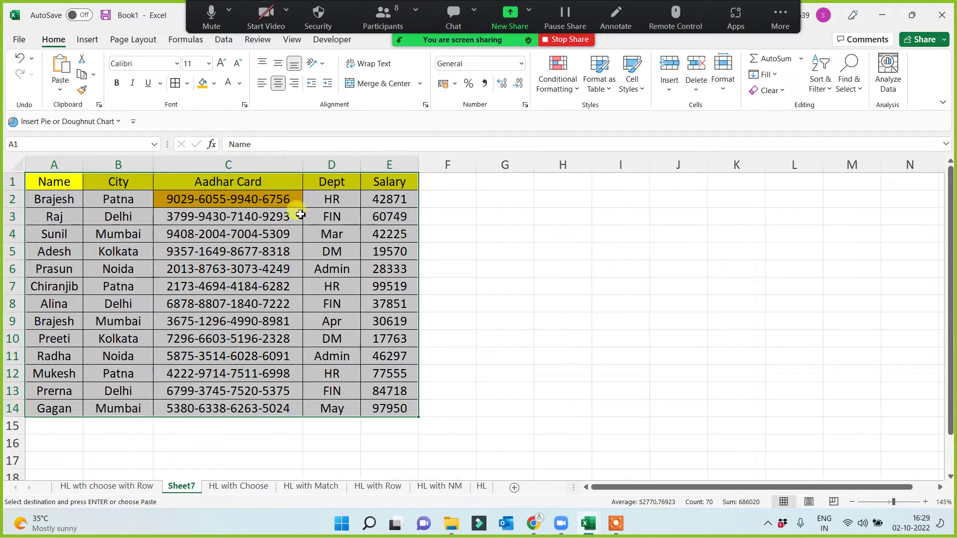
{"action": "left_click", "coordinate": [616, 525]}
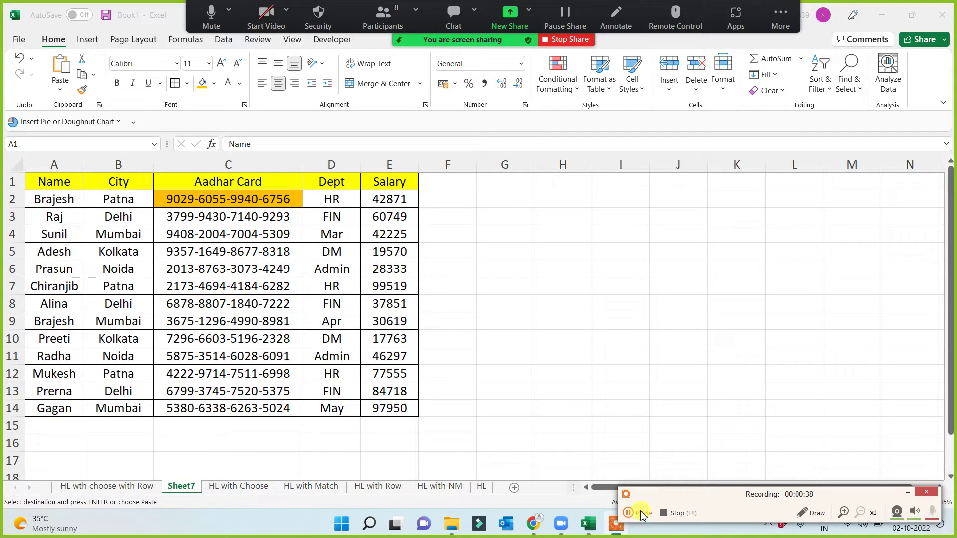
{"action": "left_click", "coordinate": [914, 491]}
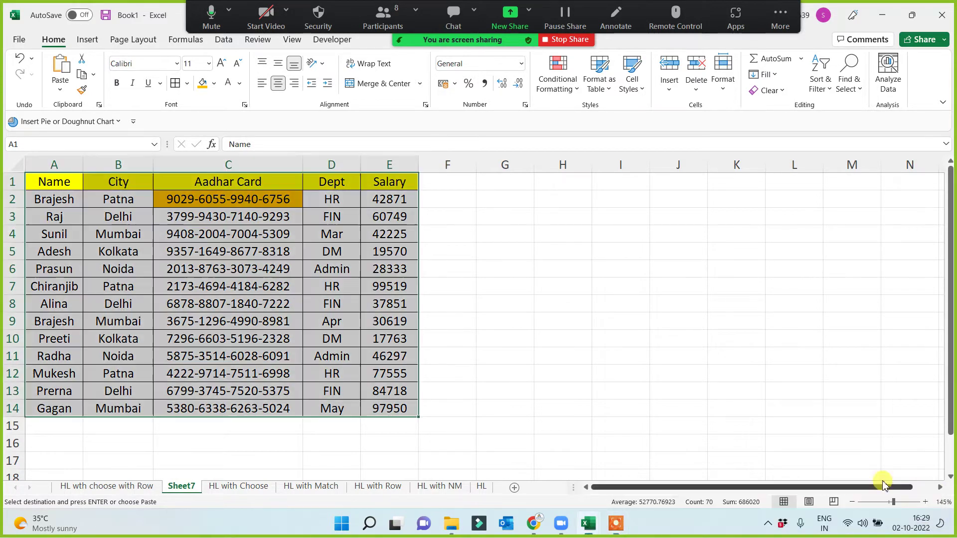
{"action": "left_click", "coordinate": [547, 334]}
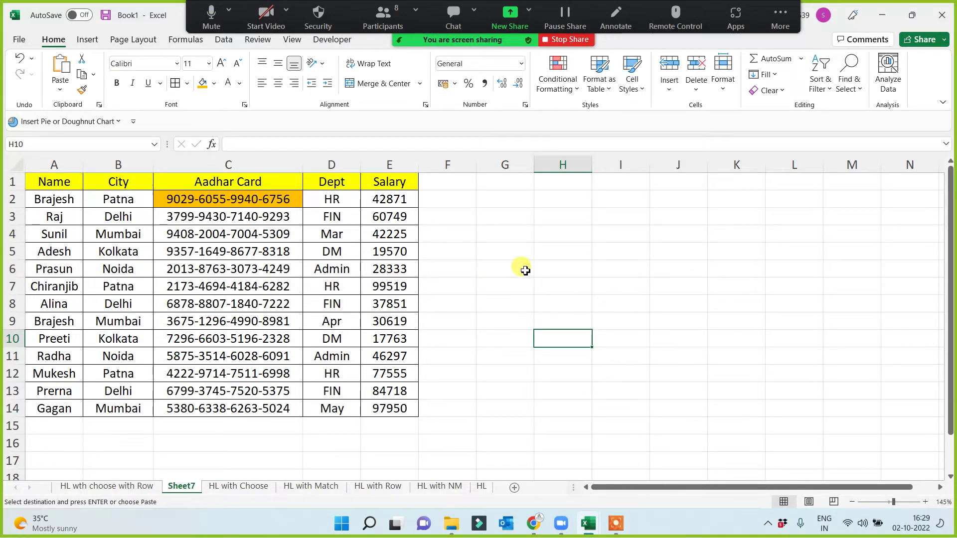
{"action": "left_click", "coordinate": [514, 285]}
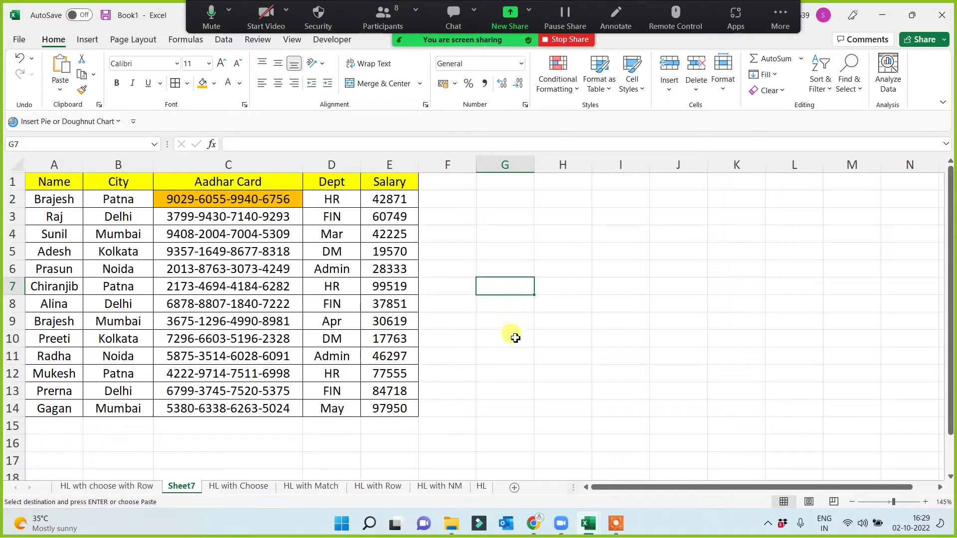
Step: Apply thick outside borders to the transposed table A1:E14
{"action": "left_click_drag", "start_coordinate": [53, 181], "coordinate": [379, 408]}
{"action": "left_click", "coordinate": [186, 83]}
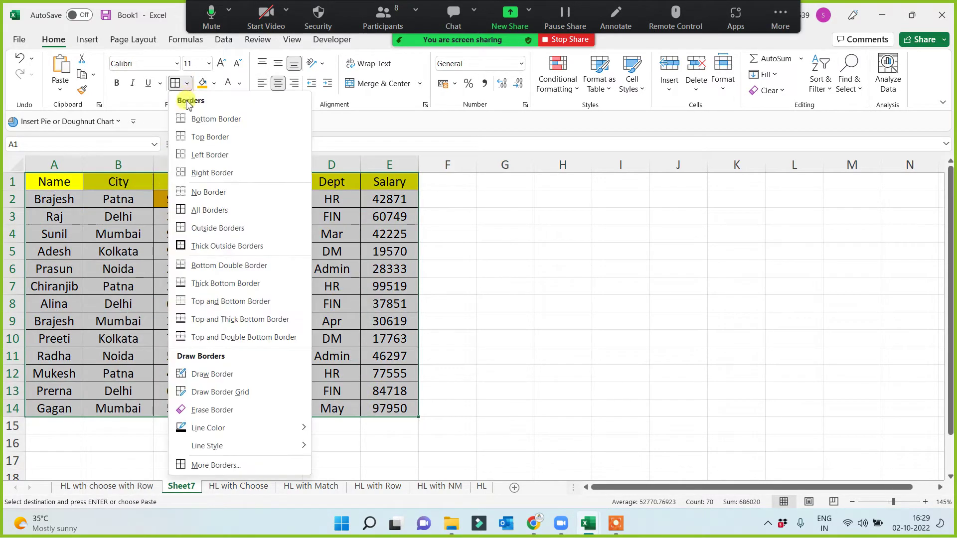
{"action": "left_click", "coordinate": [184, 245]}
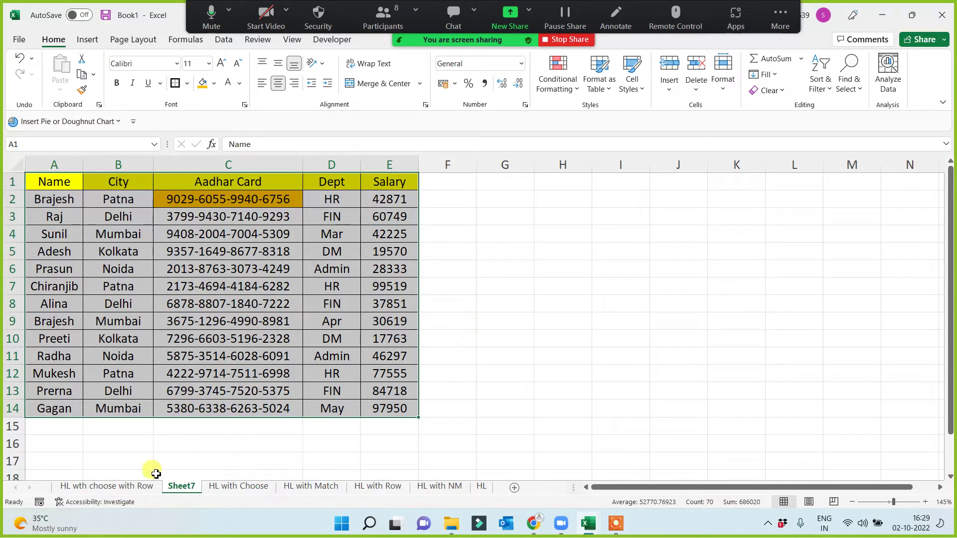
Step: Rename Sheet7 as Index and move it in front of the HL wth choose with Row sheet
{"action": "left_click", "coordinate": [181, 486]}
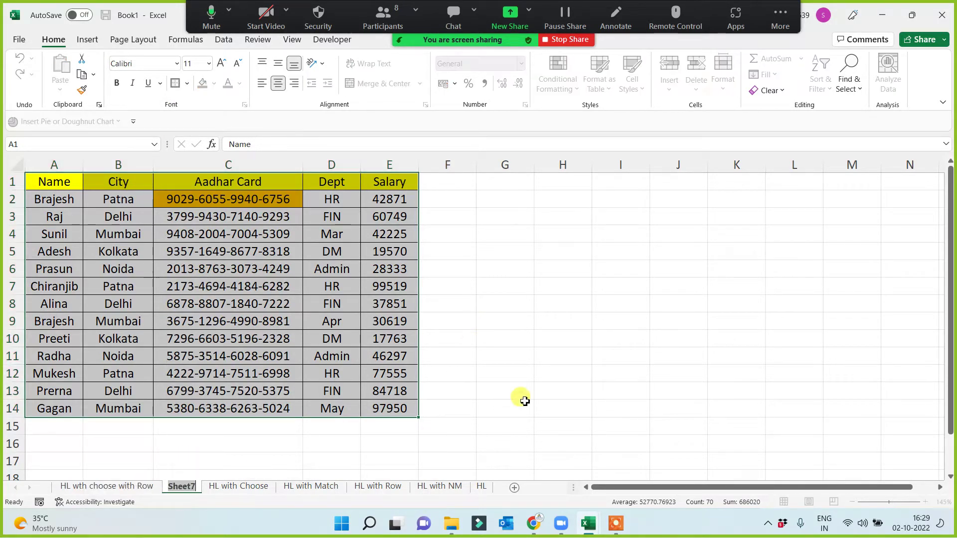
{"action": "type", "text": "Index"}
{"action": "key", "text": "Return"}
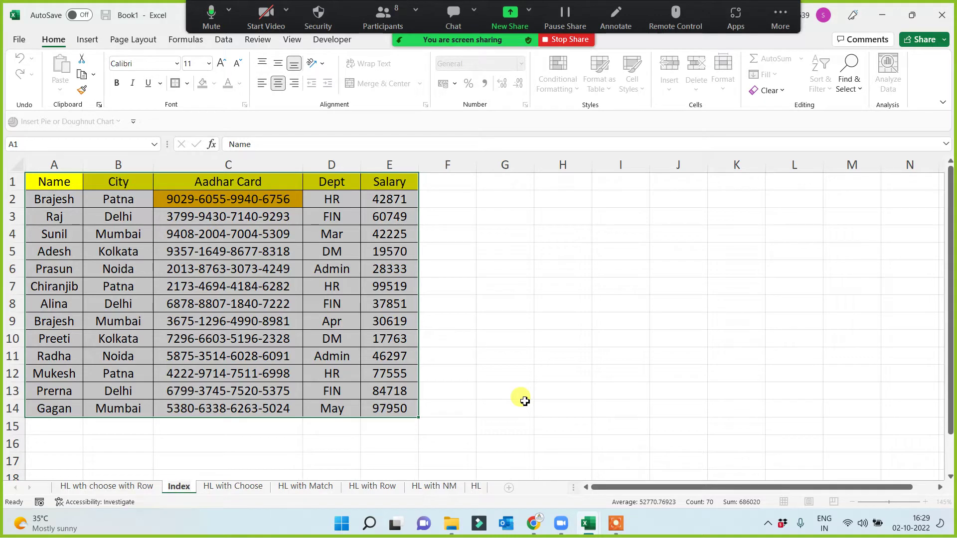
{"action": "left_click", "coordinate": [543, 386]}
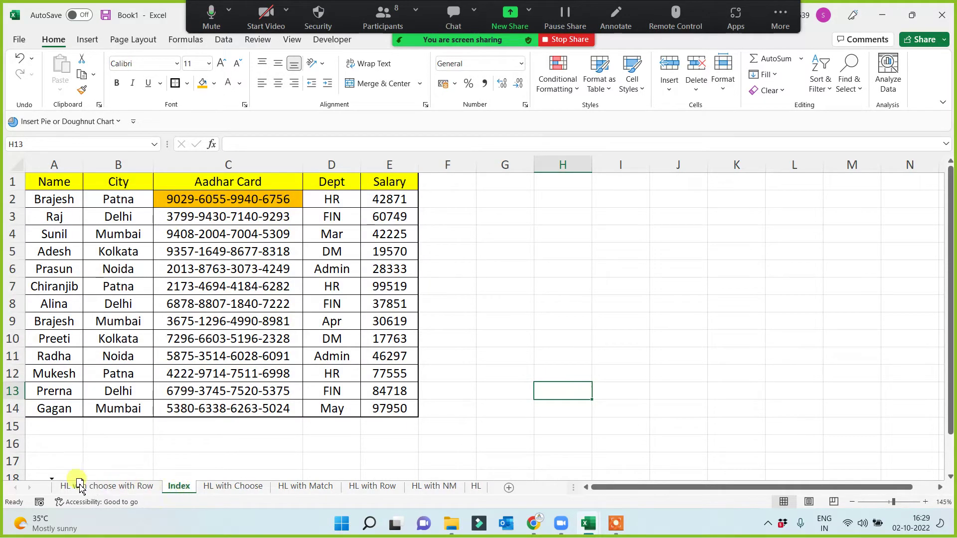
{"action": "left_click_drag", "start_coordinate": [80, 486], "coordinate": [82, 486]}
Step: Copy the table A1:E14 from the Index sheet and paste it at A1 of a new sheet
{"action": "left_click", "coordinate": [58, 182]}
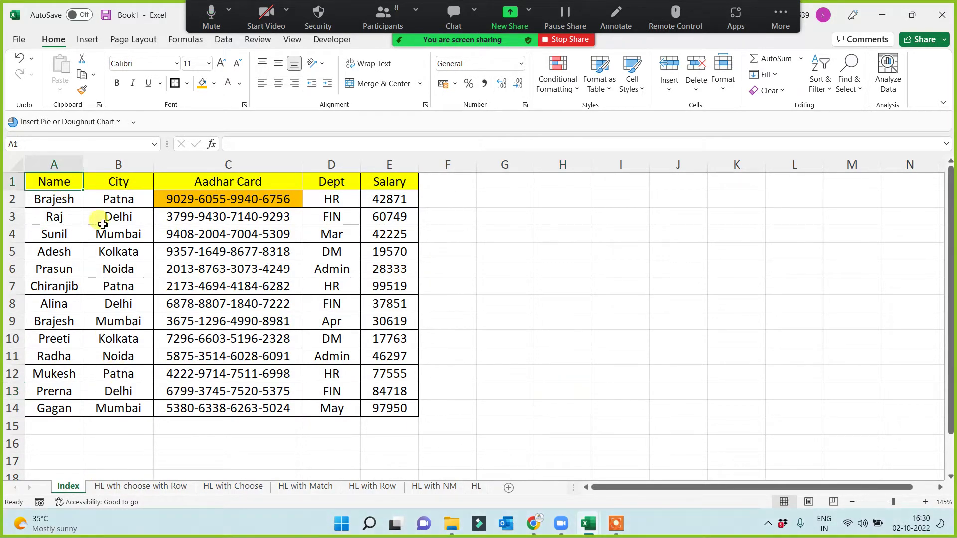
{"action": "left_click_drag", "start_coordinate": [102, 223], "coordinate": [376, 414]}
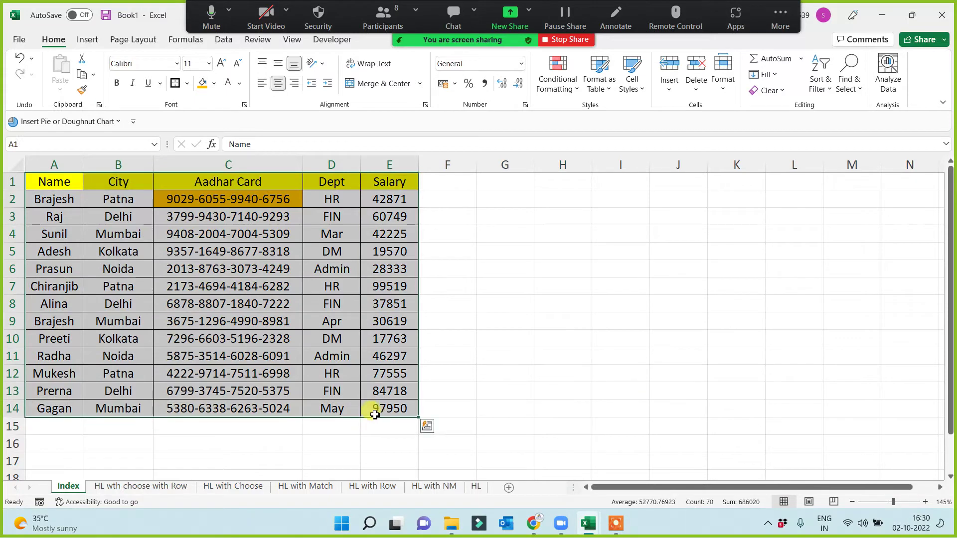
{"action": "key", "text": "ctrl+c"}
{"action": "left_click", "coordinate": [509, 487]}
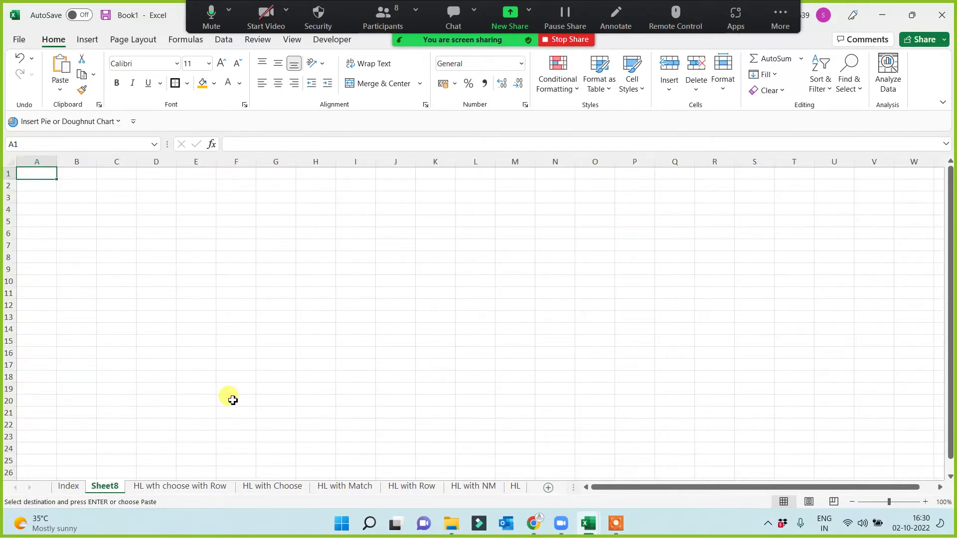
{"action": "key", "text": "ctrl+v"}
{"action": "scroll", "coordinate": [154, 397], "scroll_direction": "up", "scroll_amount": 3}
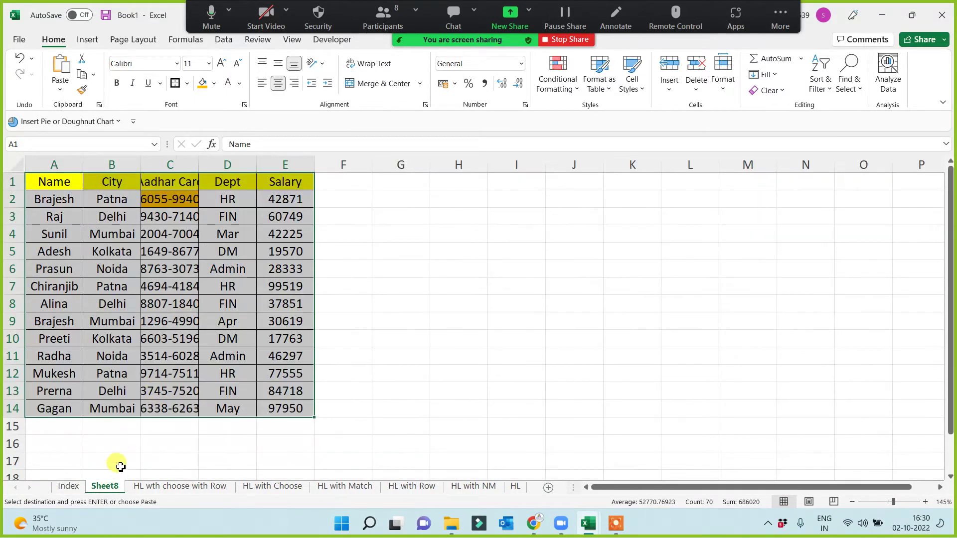
Step: Rename the new sheet holding the pasted table as Match
{"action": "double_click", "coordinate": [114, 490]}
{"action": "type", "text": "Match"}
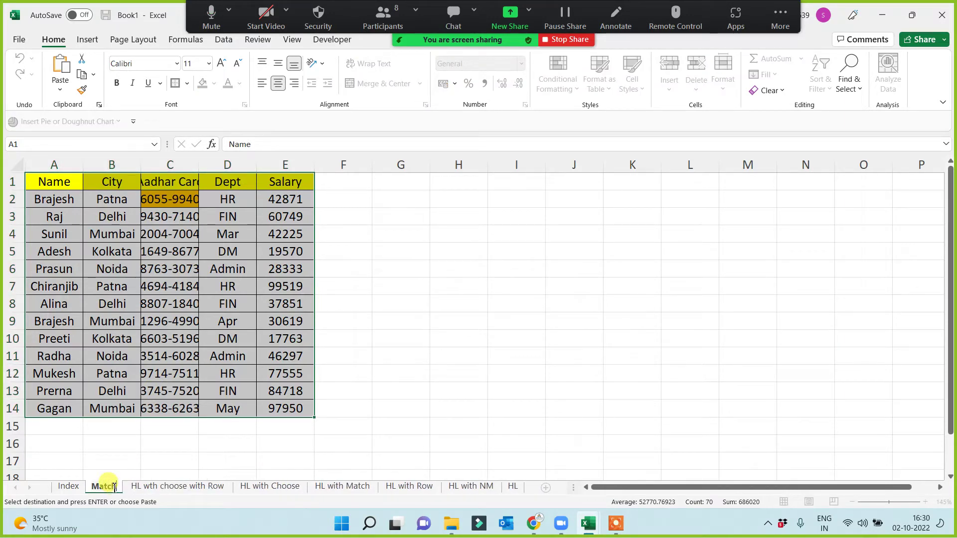
{"action": "key", "text": "Return"}
{"action": "left_click", "coordinate": [145, 448]}
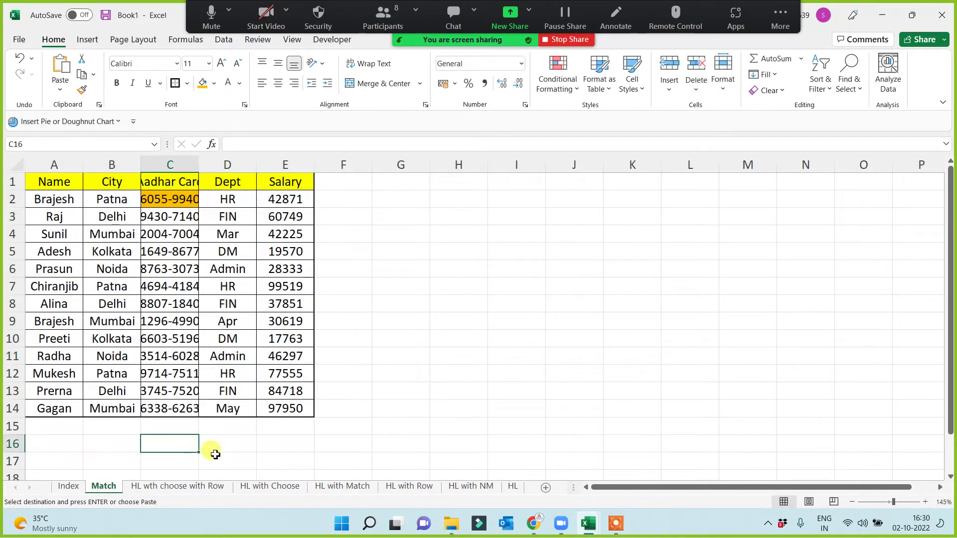
Step: Add a blank sheet after Match and name it Index with Match
{"action": "left_click", "coordinate": [546, 487]}
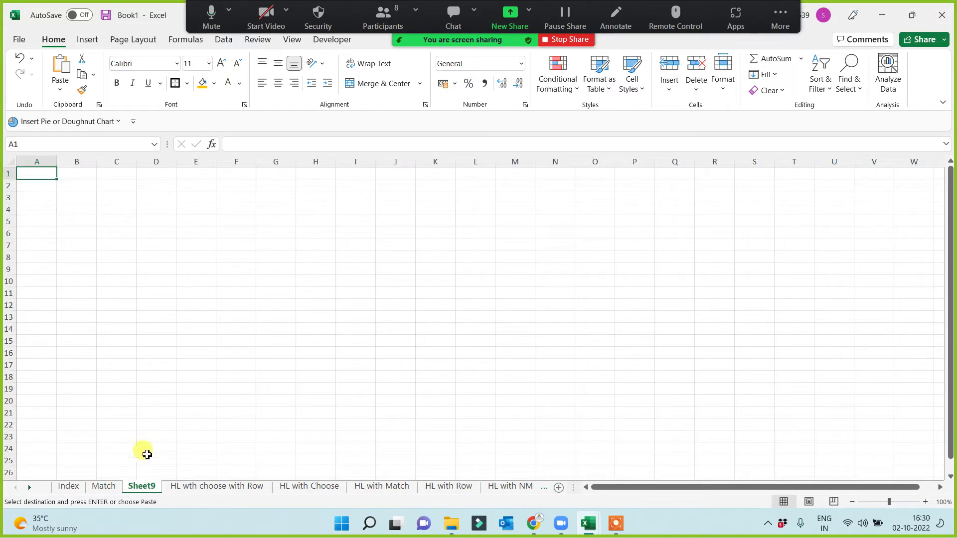
{"action": "double_click", "coordinate": [140, 487]}
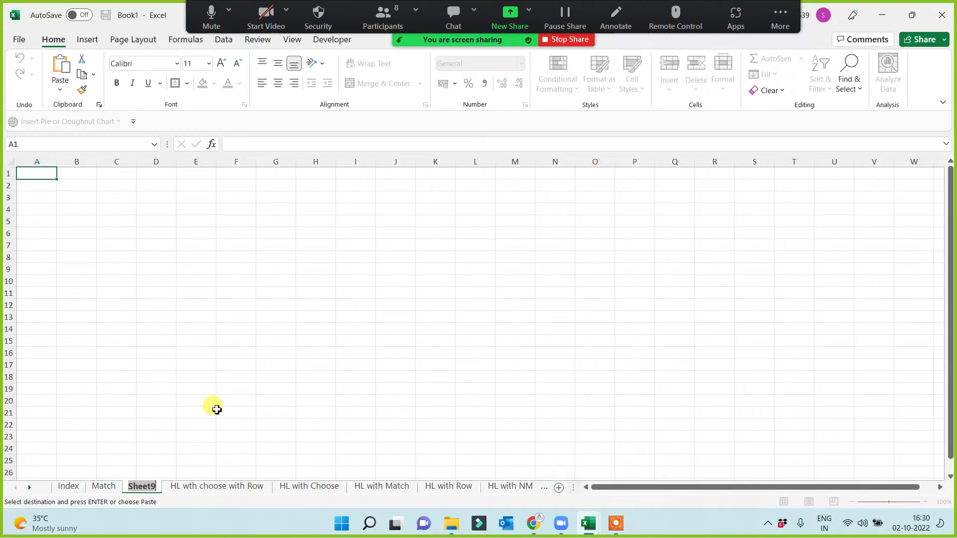
{"action": "type", "text": "Index with Match"}
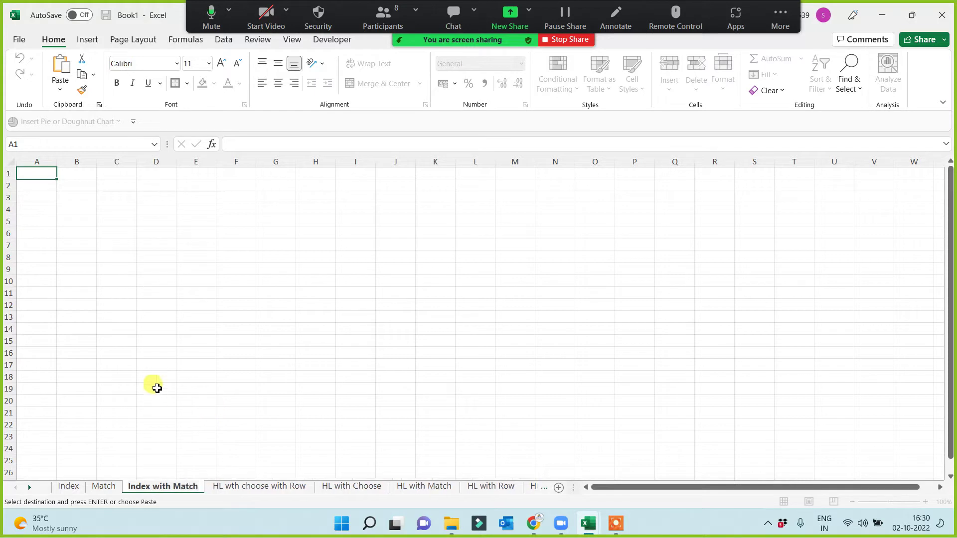
{"action": "left_click", "coordinate": [155, 388]}
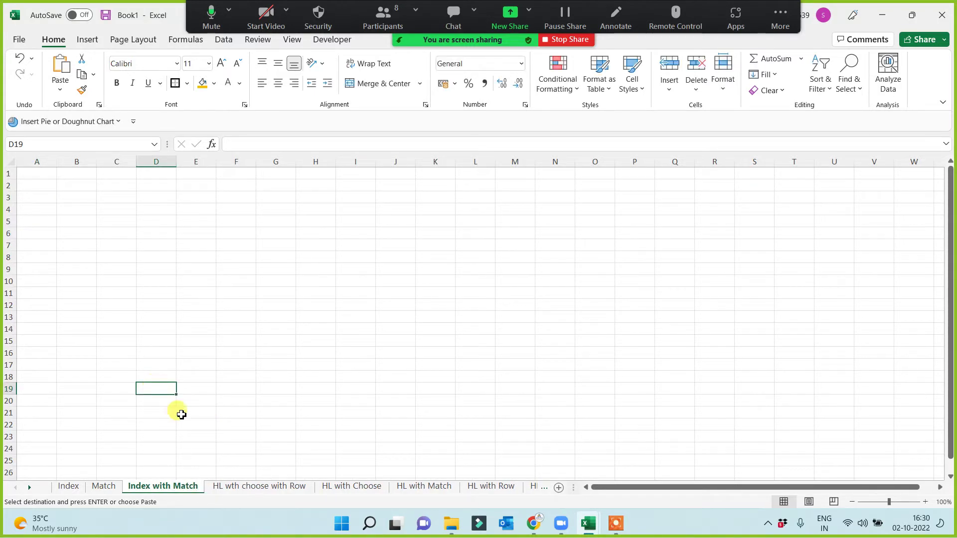
Step: Add another blank sheet named Index with Double Match, and return to the Index sheet
{"action": "left_click", "coordinate": [558, 487]}
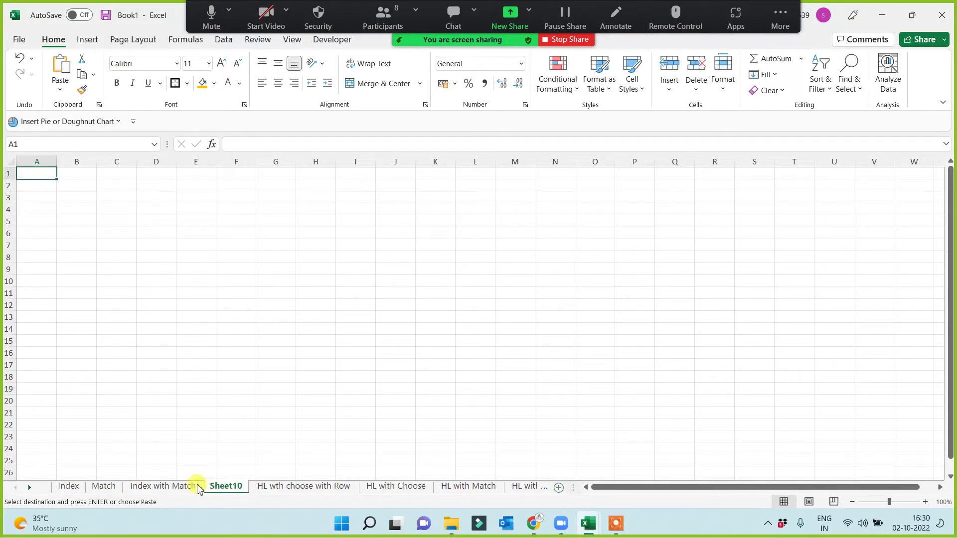
{"action": "double_click", "coordinate": [225, 487]}
{"action": "type", "text": "Index withg"}
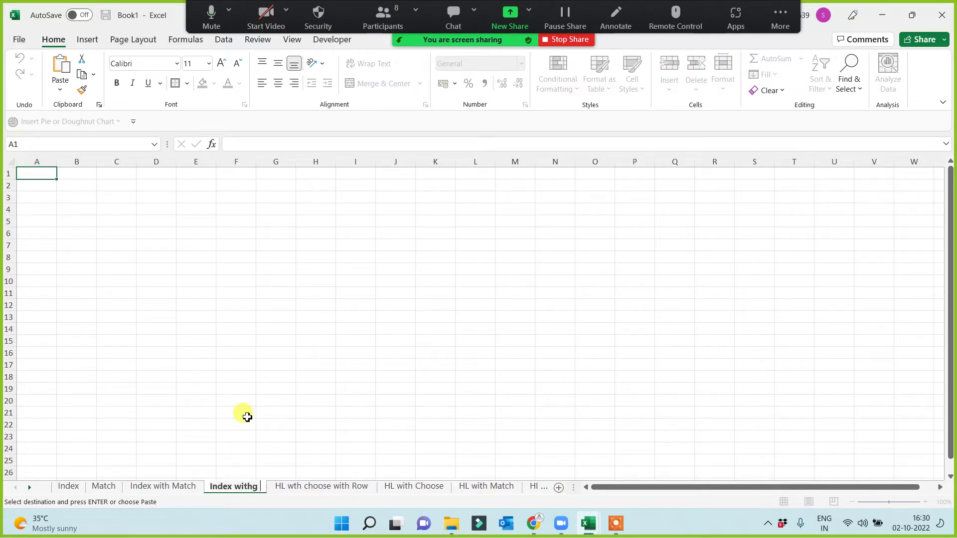
{"action": "key", "text": "BackSpace"}
{"action": "type", "text": "Dou"}
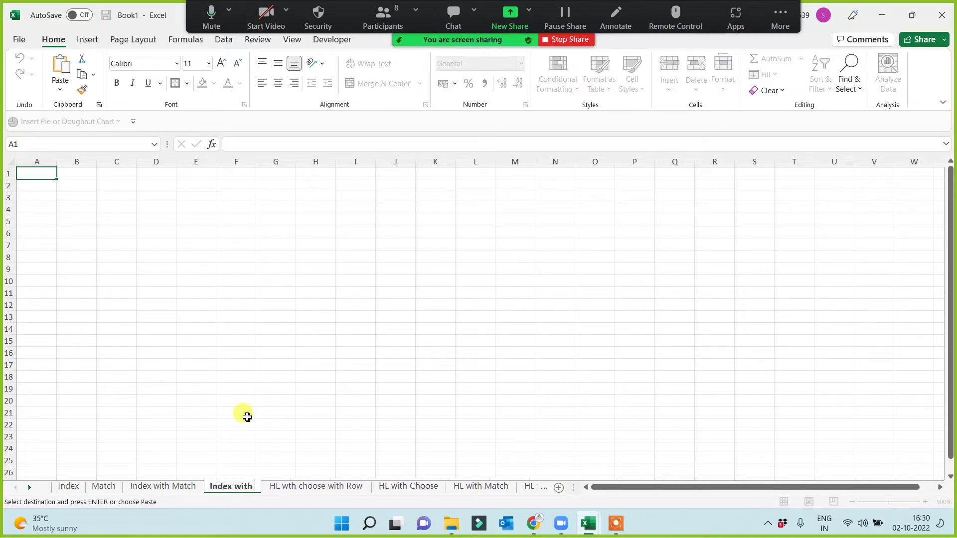
{"action": "type", "text": "ble Match"}
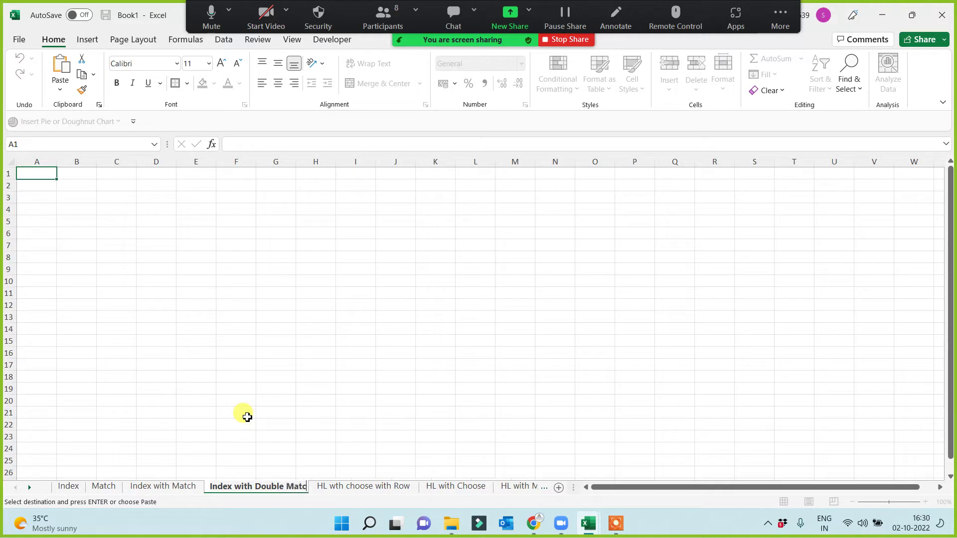
{"action": "left_click", "coordinate": [246, 411]}
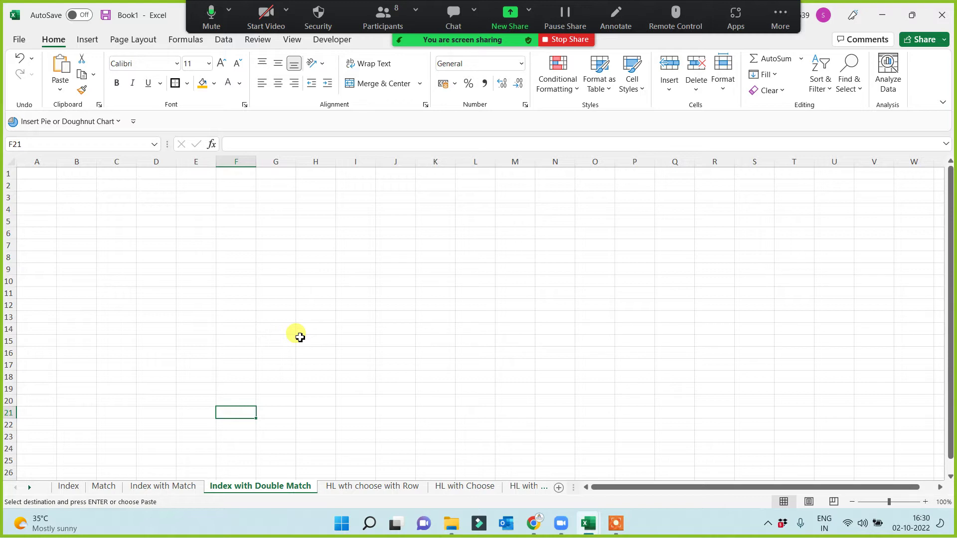
{"action": "left_click", "coordinate": [68, 486]}
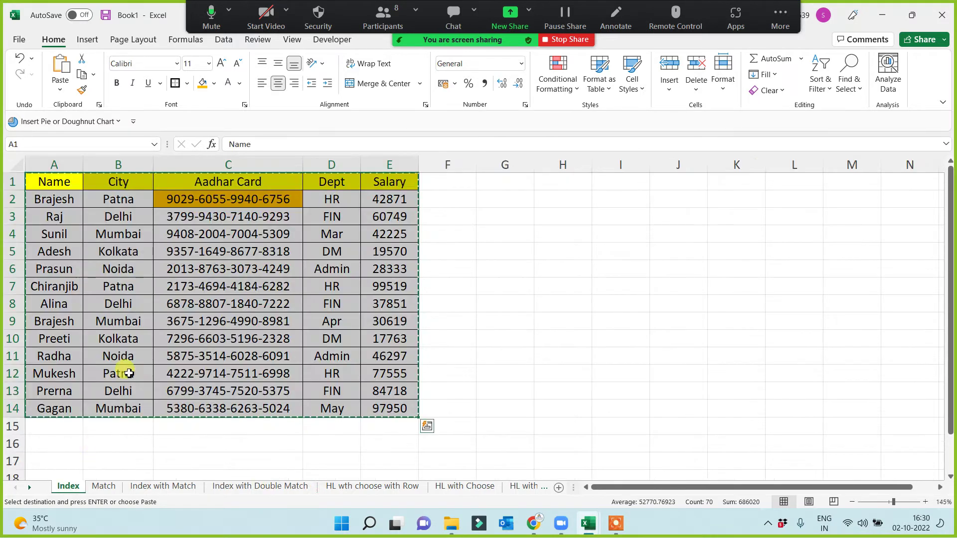
Step: Move the Match sheet ahead of the Index sheet in the sheet order
{"action": "left_click", "coordinate": [229, 184]}
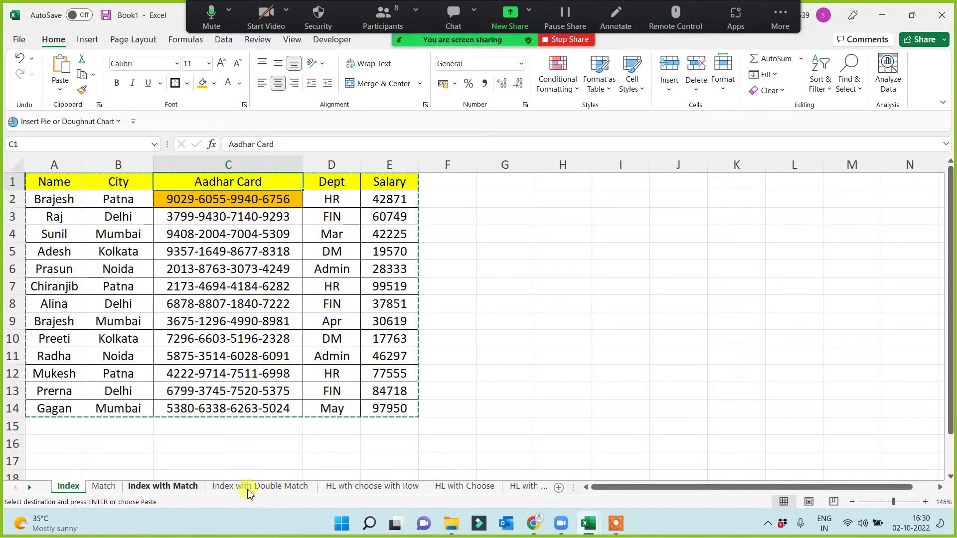
{"action": "left_click", "coordinate": [267, 487]}
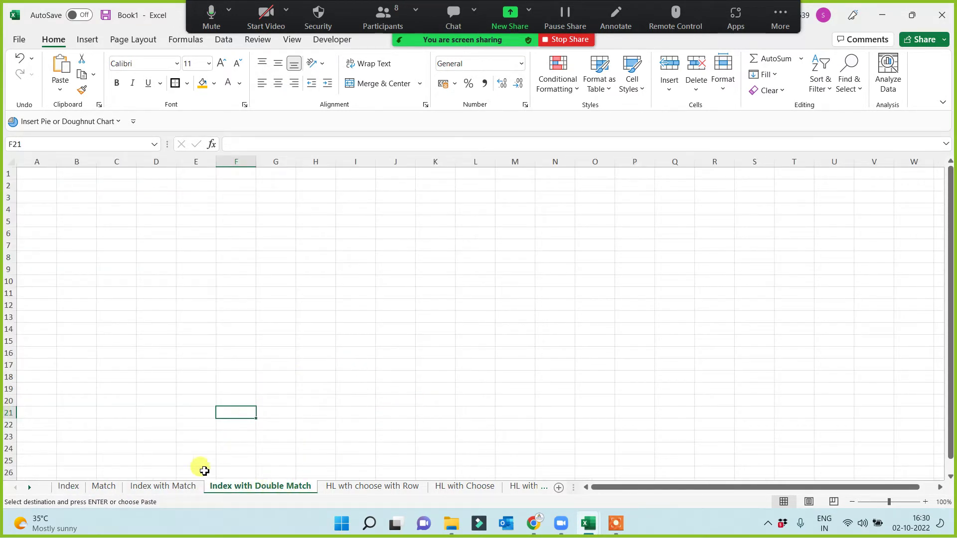
{"action": "left_click", "coordinate": [177, 487]}
{"action": "left_click", "coordinate": [72, 486]}
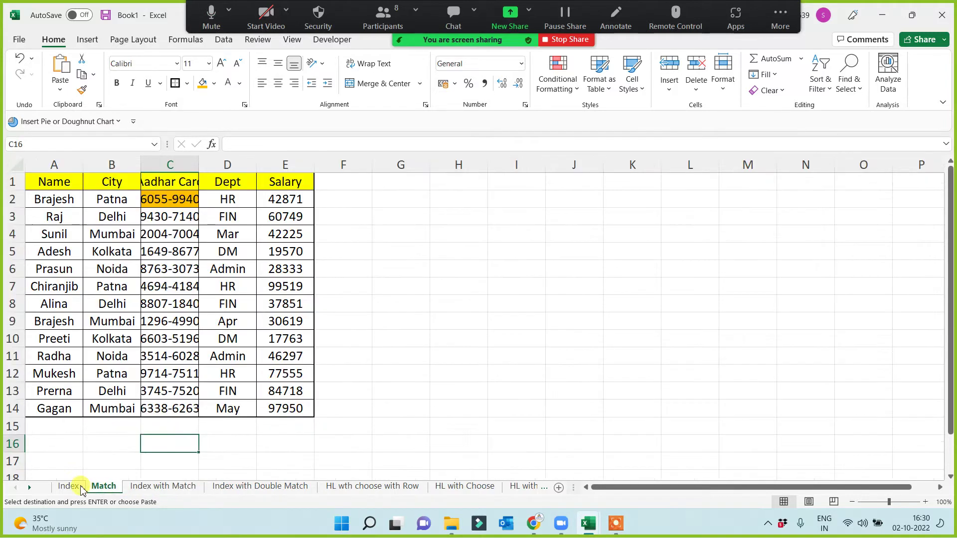
{"action": "left_click", "coordinate": [102, 486]}
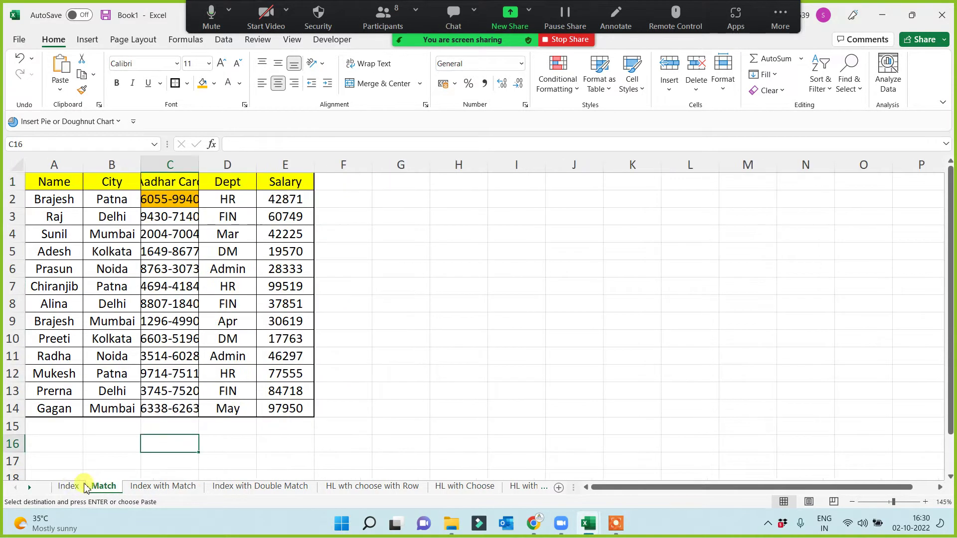
{"action": "left_click_drag", "start_coordinate": [73, 487], "coordinate": [64, 486]}
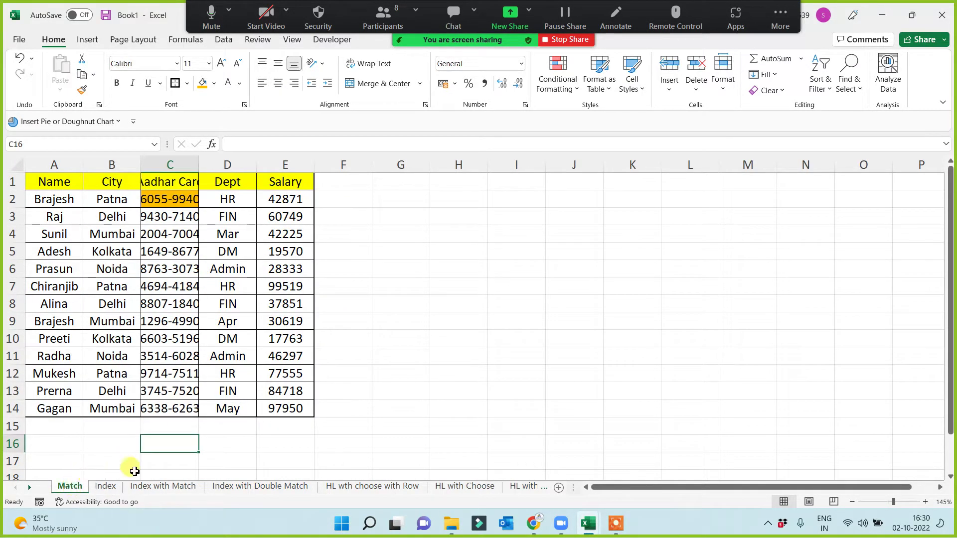
Step: Fit the width of column C on the Match sheet to its Aadhar Card entries
{"action": "left_click", "coordinate": [387, 281]}
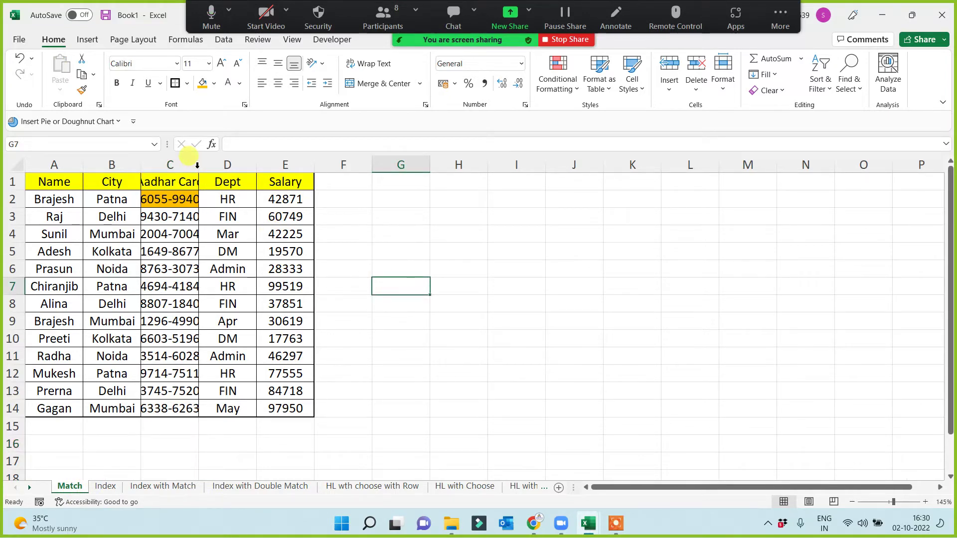
{"action": "double_click", "coordinate": [198, 165]}
{"action": "left_click_drag", "start_coordinate": [272, 164], "coordinate": [287, 165]}
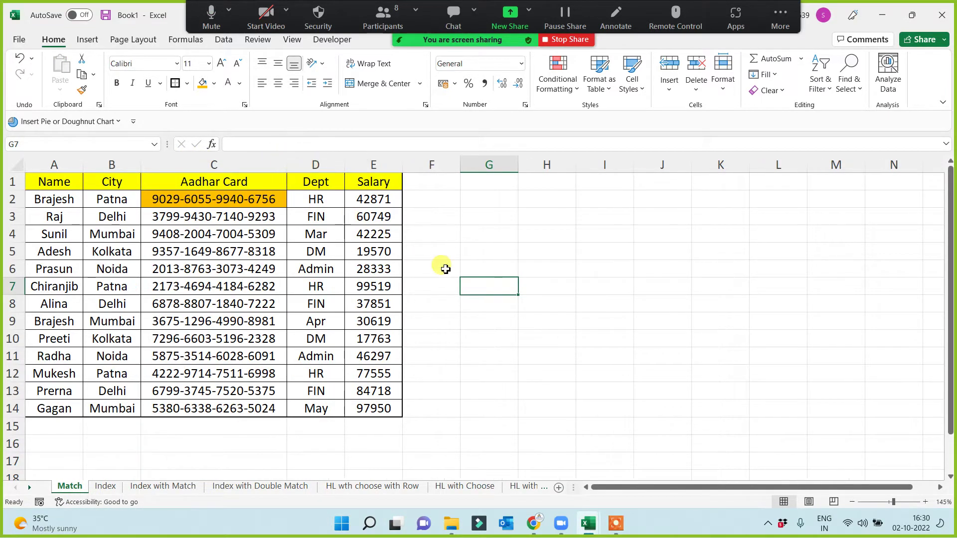
{"action": "left_click", "coordinate": [536, 282]}
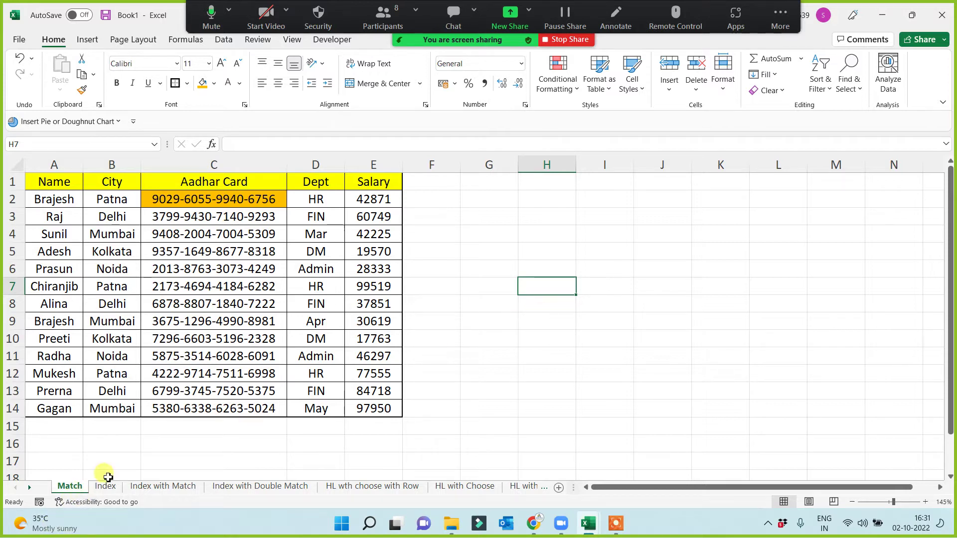
Step: Enter the heading Match in G6, and merge and centre the range G4:I6
{"action": "left_click", "coordinate": [501, 235]}
{"action": "left_click", "coordinate": [501, 269]}
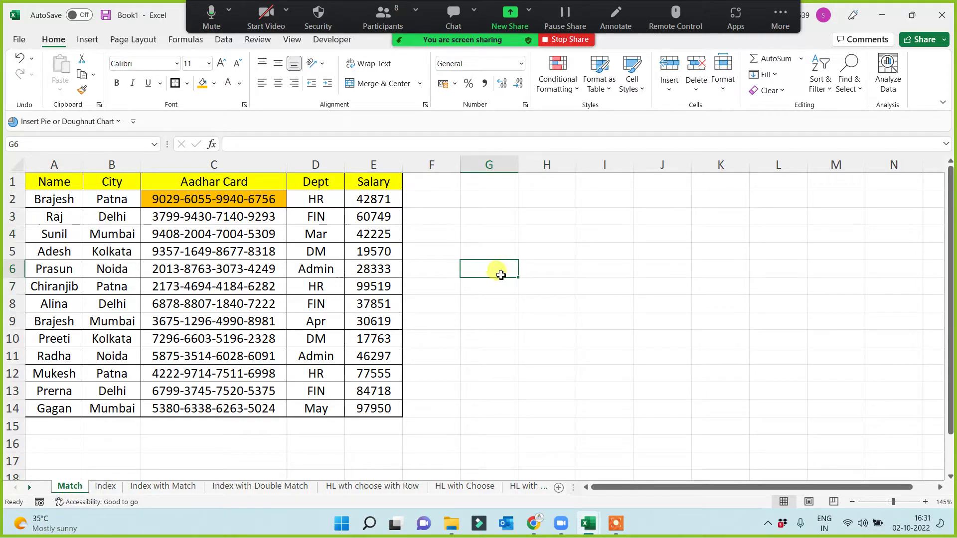
{"action": "type", "text": "Match"}
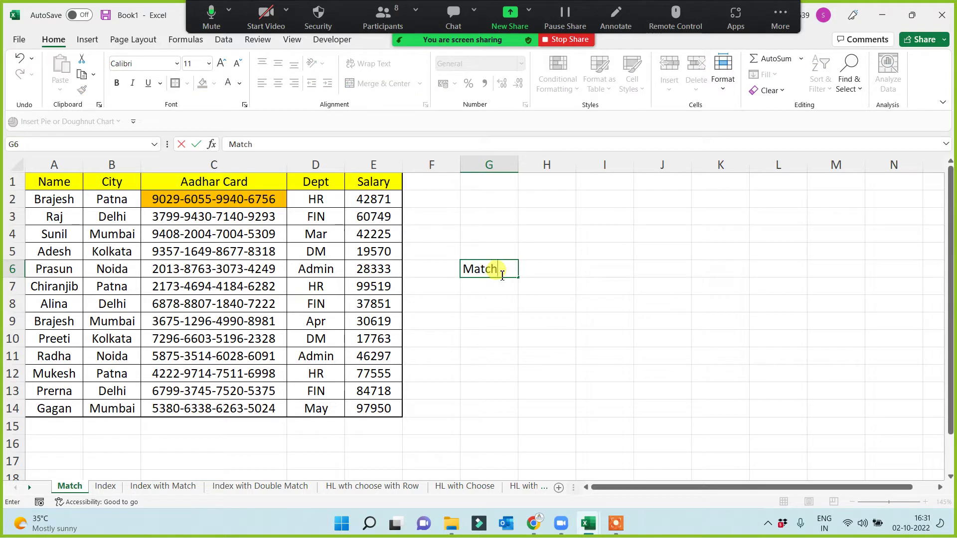
{"action": "key", "text": "Return"}
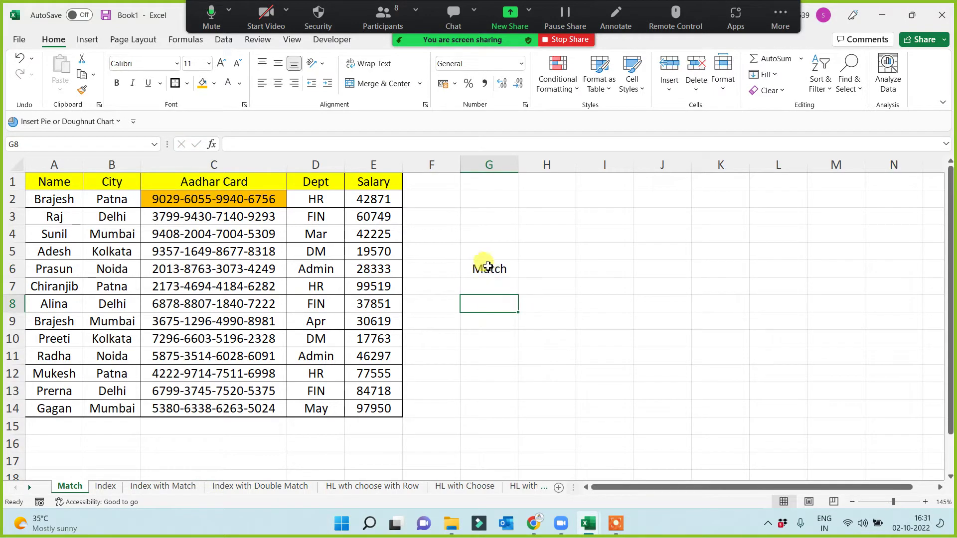
{"action": "left_click_drag", "start_coordinate": [486, 267], "coordinate": [615, 239]}
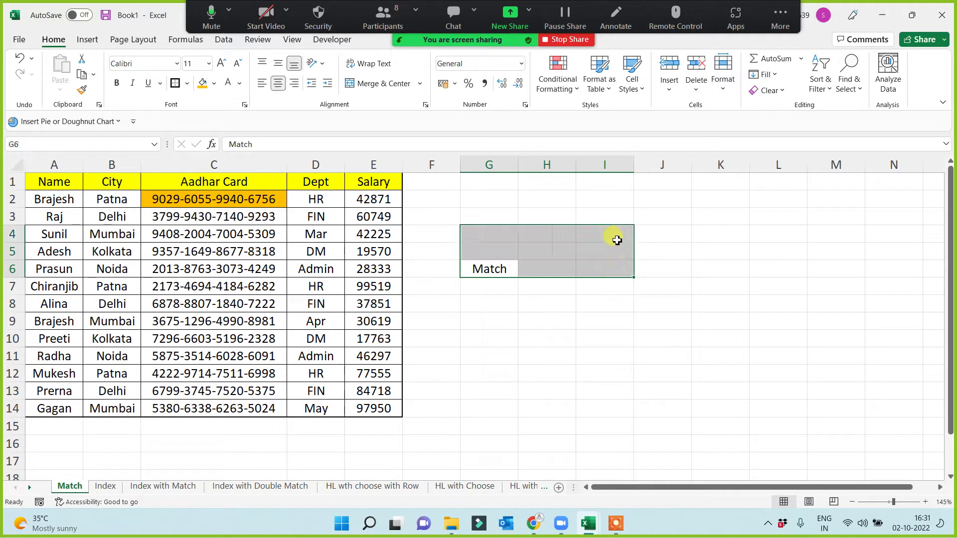
{"action": "left_click", "coordinate": [382, 83]}
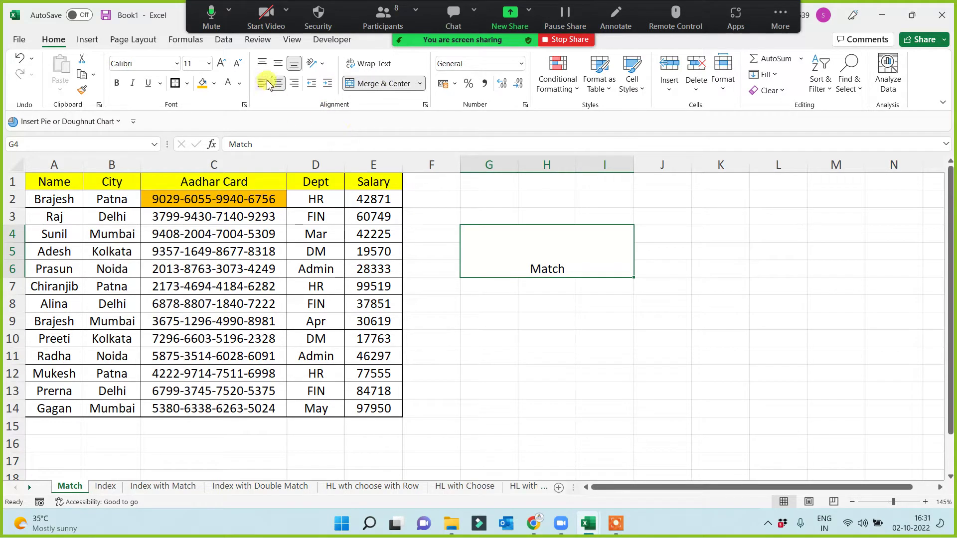
Step: Centre the Match heading vertically in its merged cell and enlarge its font size to 28
{"action": "left_click", "coordinate": [278, 64]}
{"action": "left_click", "coordinate": [221, 64]}
{"action": "left_click", "coordinate": [221, 64]}
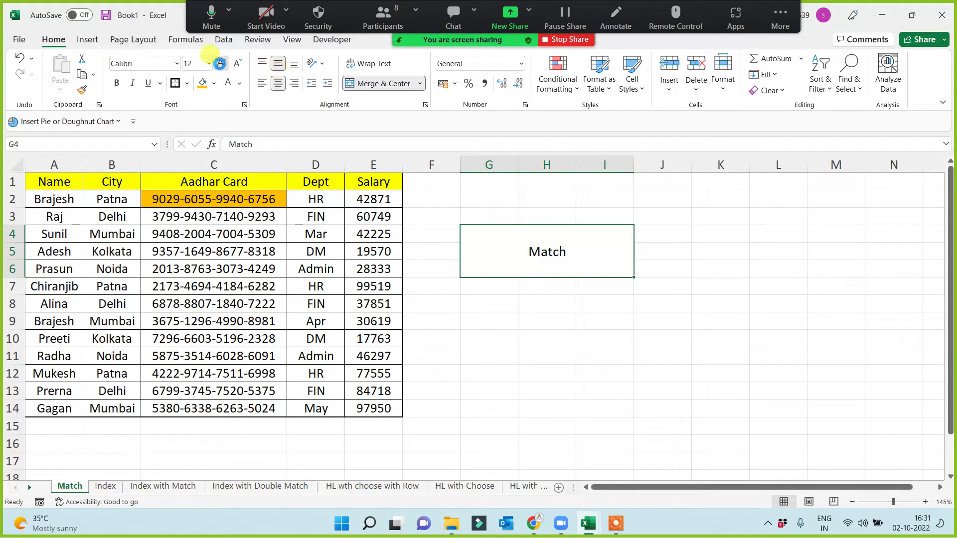
{"action": "left_click", "coordinate": [221, 64]}
{"action": "left_click", "coordinate": [221, 63]}
{"action": "left_click", "coordinate": [220, 64]}
{"action": "left_click", "coordinate": [221, 64]}
{"action": "left_click", "coordinate": [221, 64]}
{"action": "left_click", "coordinate": [221, 64]}
{"action": "left_click", "coordinate": [220, 64]}
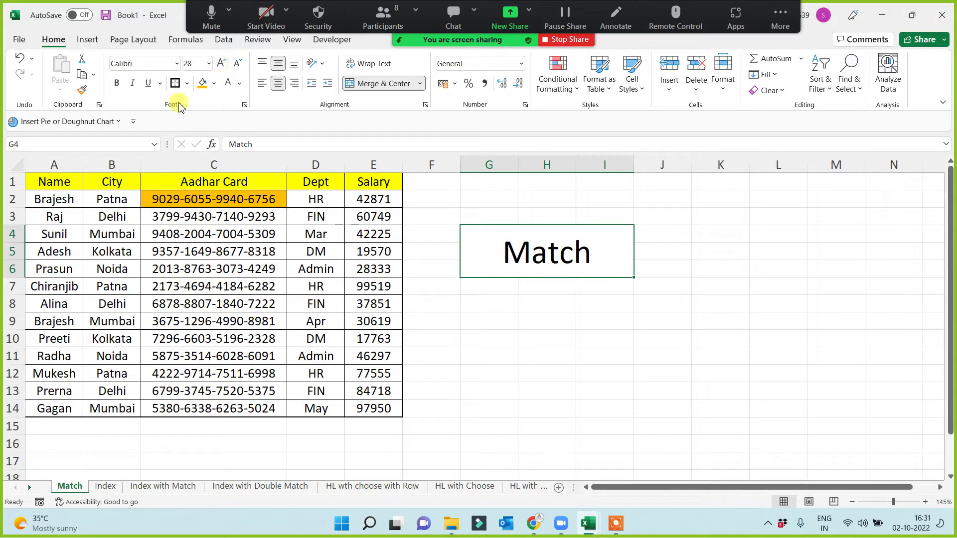
Step: Fill the merged Match heading cell with light blue
{"action": "left_click", "coordinate": [214, 83]}
{"action": "left_click", "coordinate": [267, 199]}
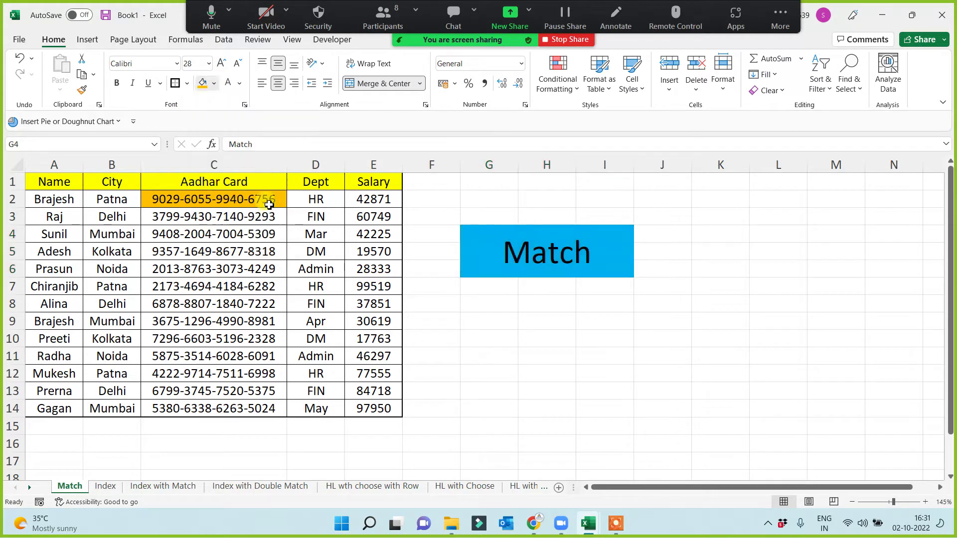
{"action": "left_click", "coordinate": [508, 329]}
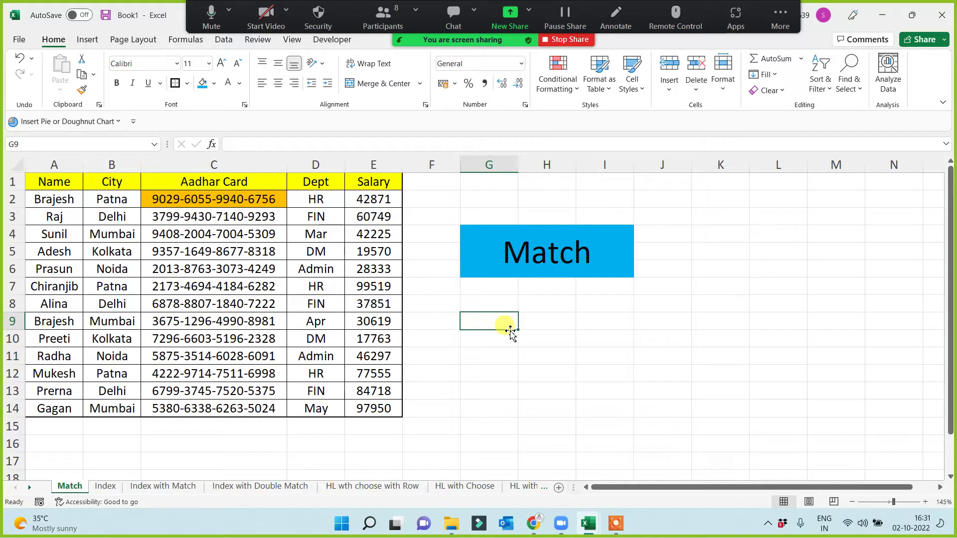
Step: Add a black border around the blue Match heading cell
{"action": "left_click", "coordinate": [489, 252]}
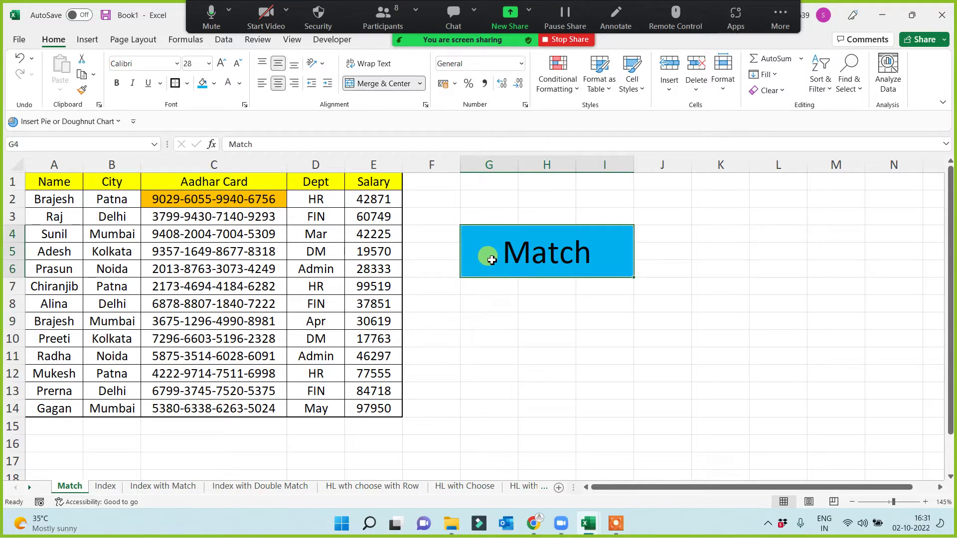
{"action": "left_click", "coordinate": [179, 85]}
{"action": "left_click", "coordinate": [533, 345]}
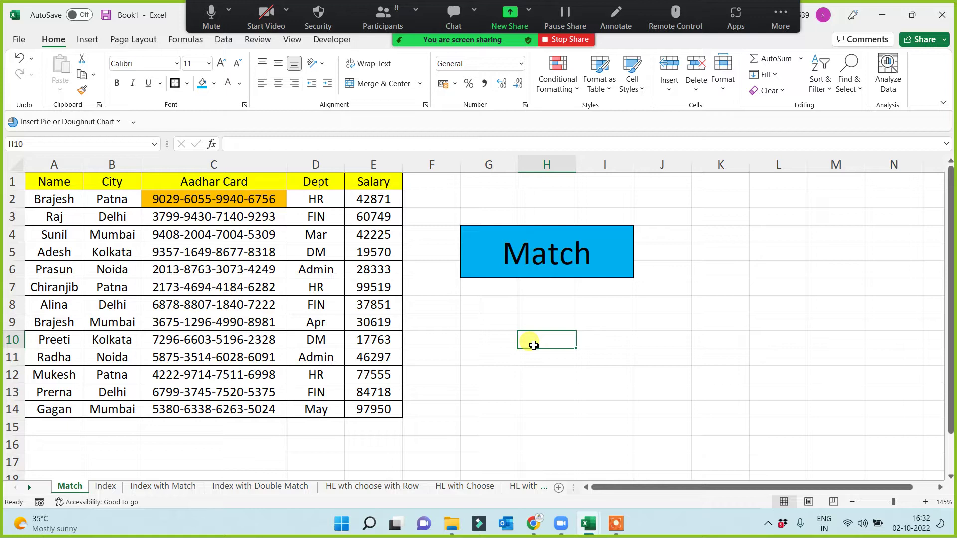
{"action": "left_click", "coordinate": [529, 274]}
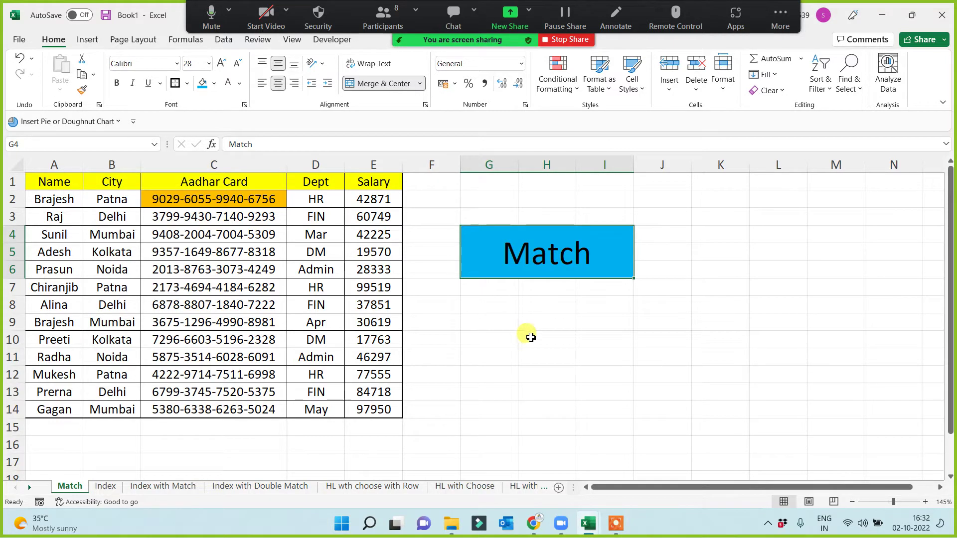
{"action": "left_click", "coordinate": [530, 338]}
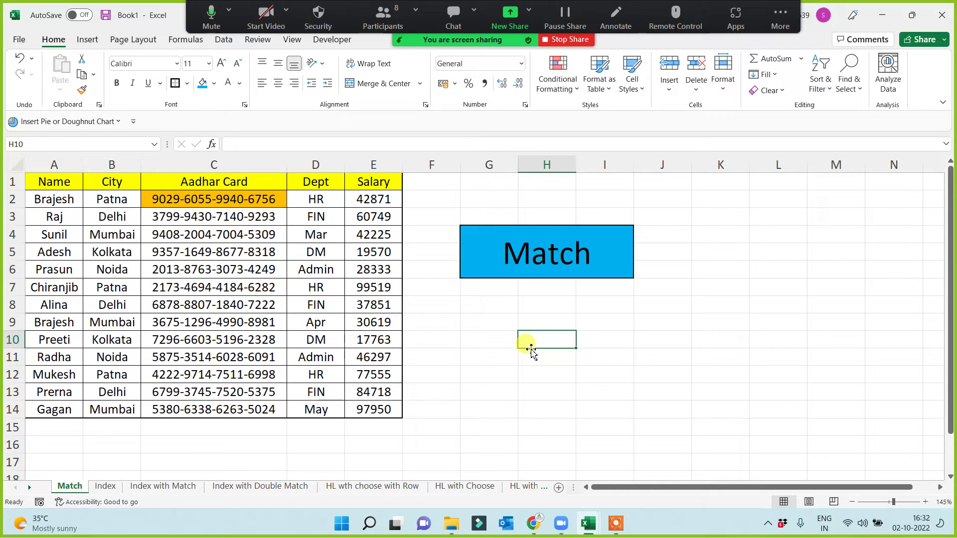
Step: Merge and centre the range G2:M2 above the Match heading
{"action": "left_click", "coordinate": [487, 195]}
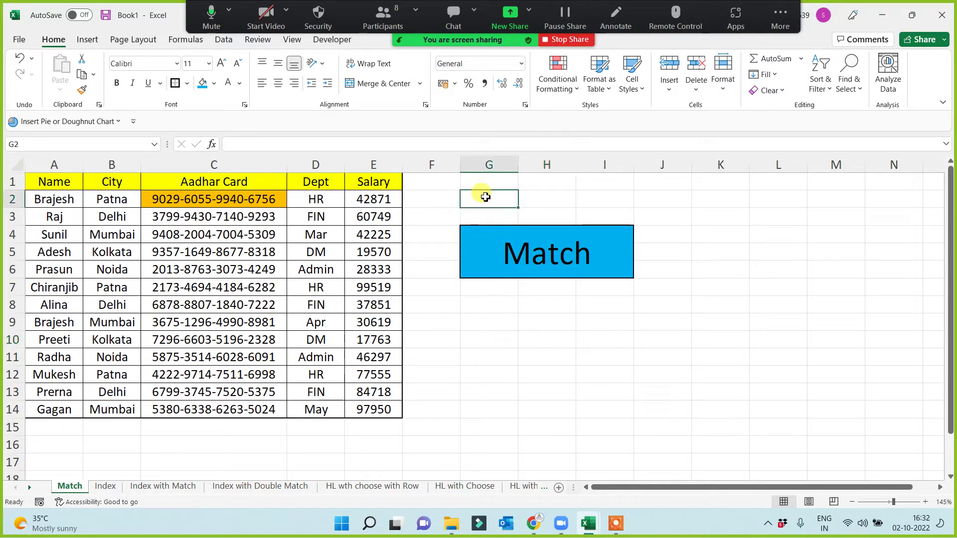
{"action": "left_click_drag", "start_coordinate": [559, 199], "coordinate": [844, 194]}
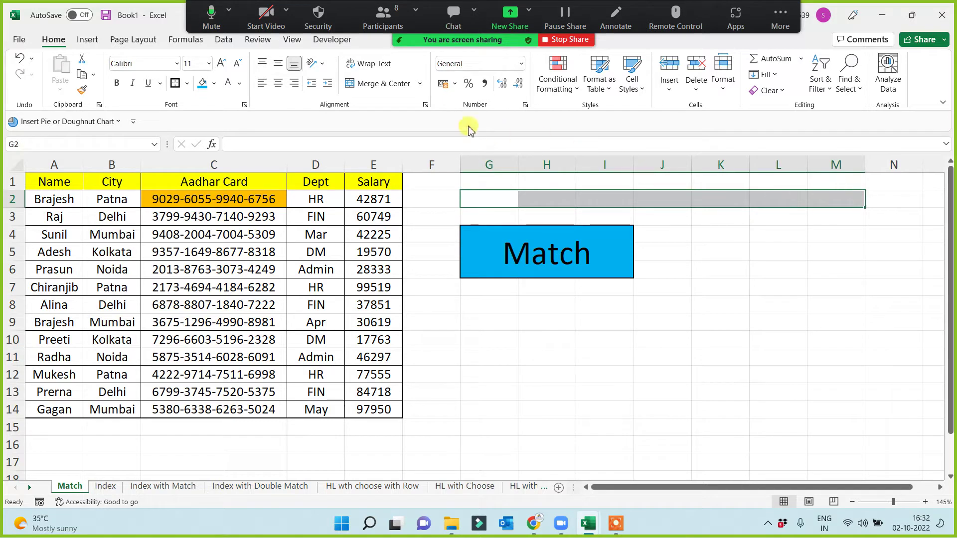
{"action": "left_click", "coordinate": [378, 86]}
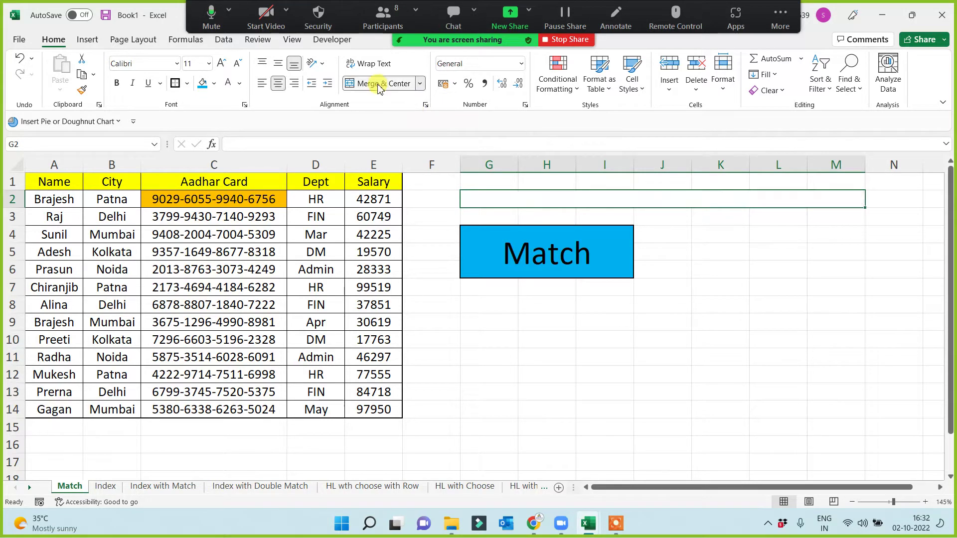
Step: Enter the note "To find Col no. or Row no of a particular value." in the merged cell G2
{"action": "double_click", "coordinate": [493, 199]}
{"action": "type", "text": "T"}
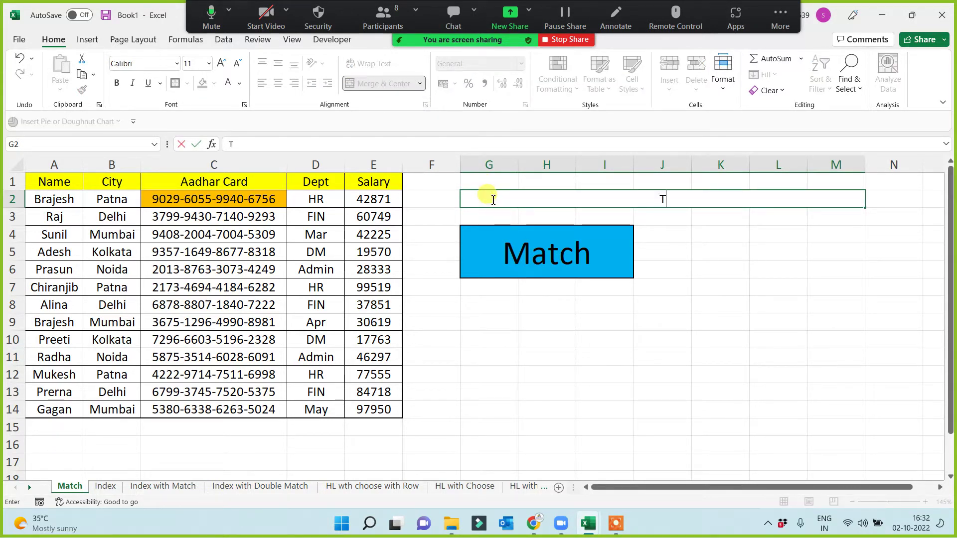
{"action": "type", "text": "op "}
{"action": "type", "text": "find "}
{"action": "type", "text": "Col no"}
{"action": "type", "text": ". "}
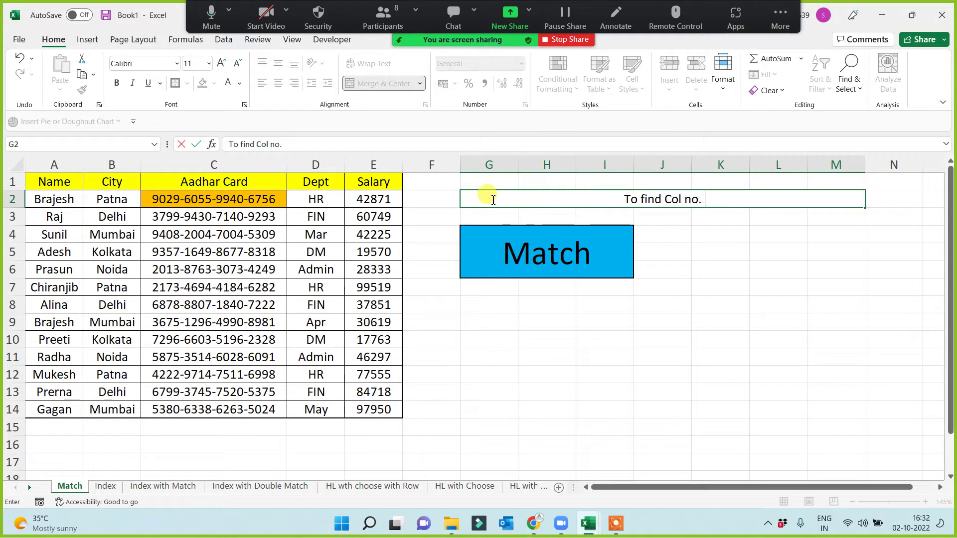
{"action": "type", "text": "or Row "}
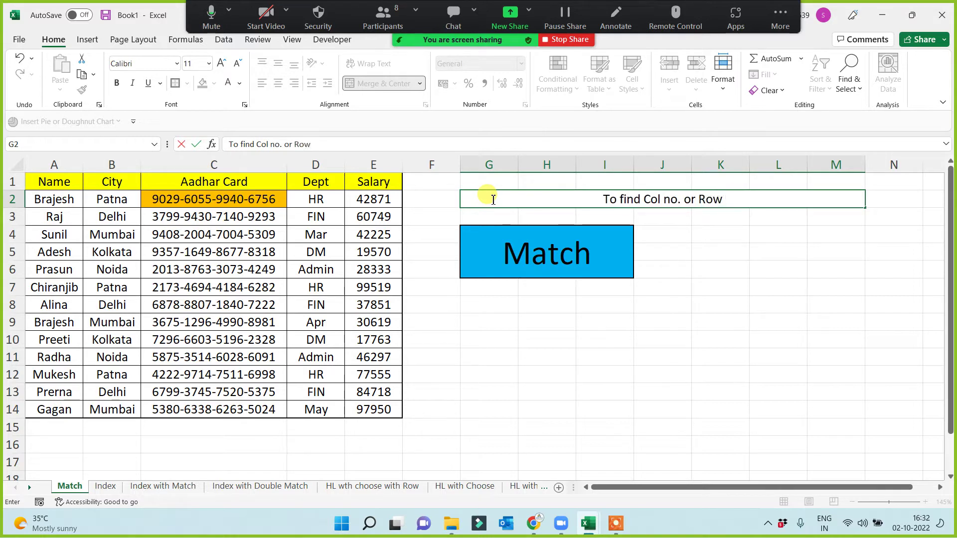
{"action": "type", "text": "no of a p"}
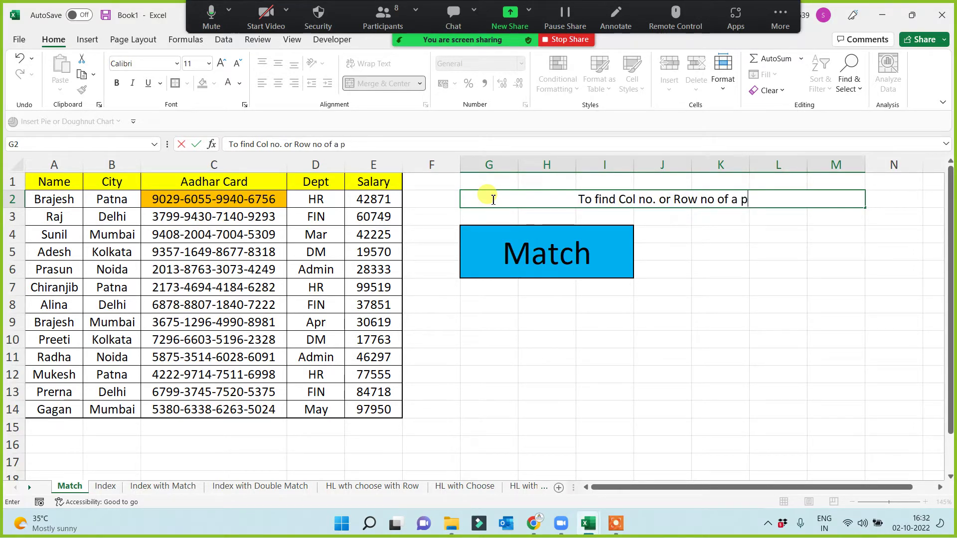
{"action": "type", "text": "articuk"}
{"action": "key", "text": "BackSpace"}
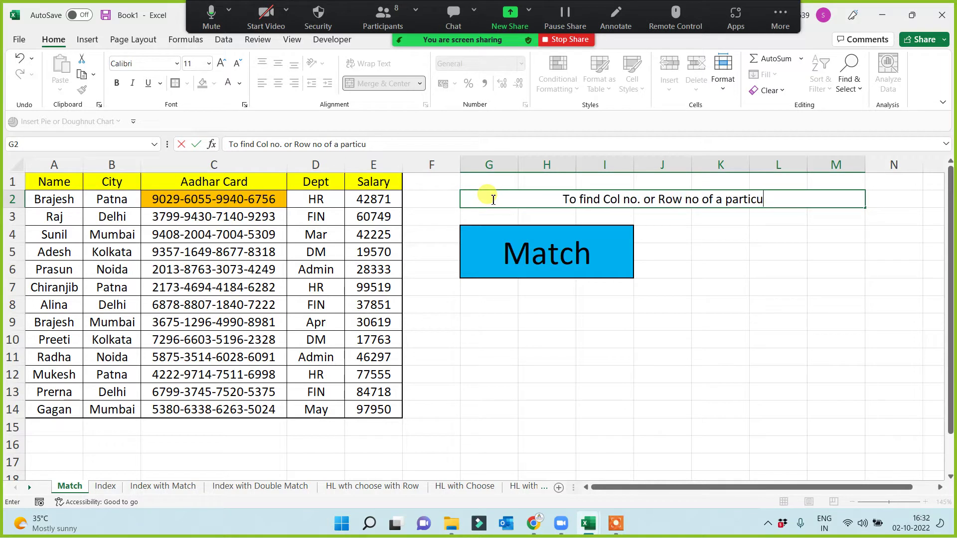
{"action": "type", "text": "lar v"}
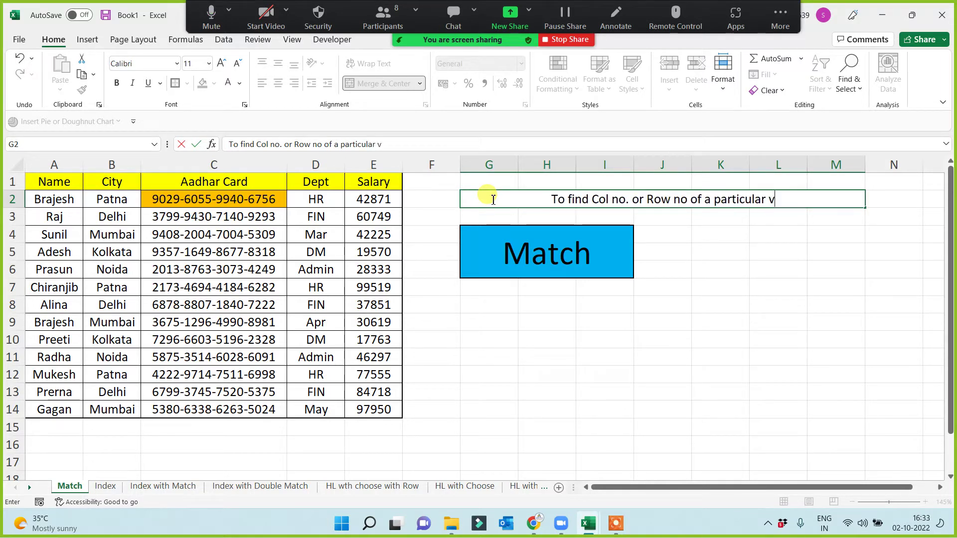
{"action": "type", "text": "alue."}
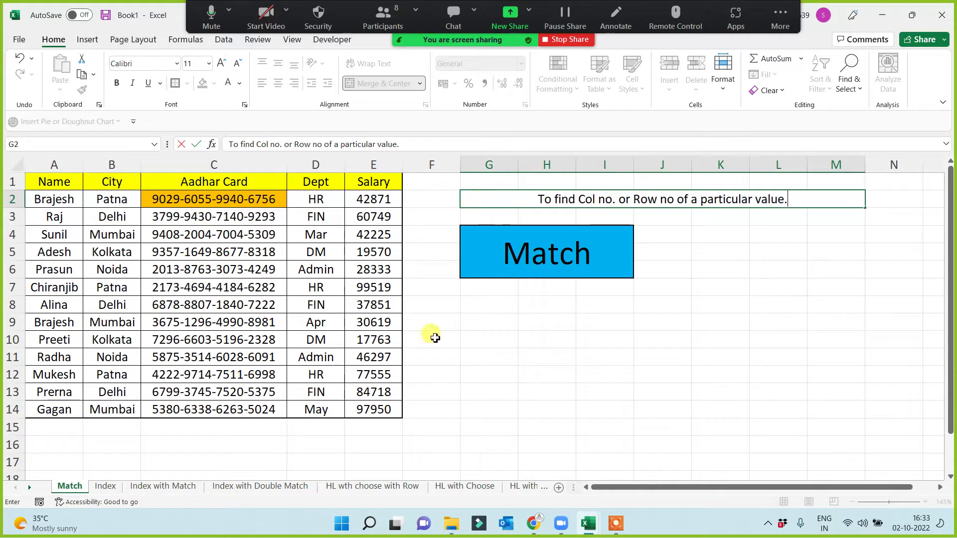
{"action": "left_click", "coordinate": [480, 391]}
Step: Enlarge the font of the note in G2 by three size increments
{"action": "left_click", "coordinate": [541, 198]}
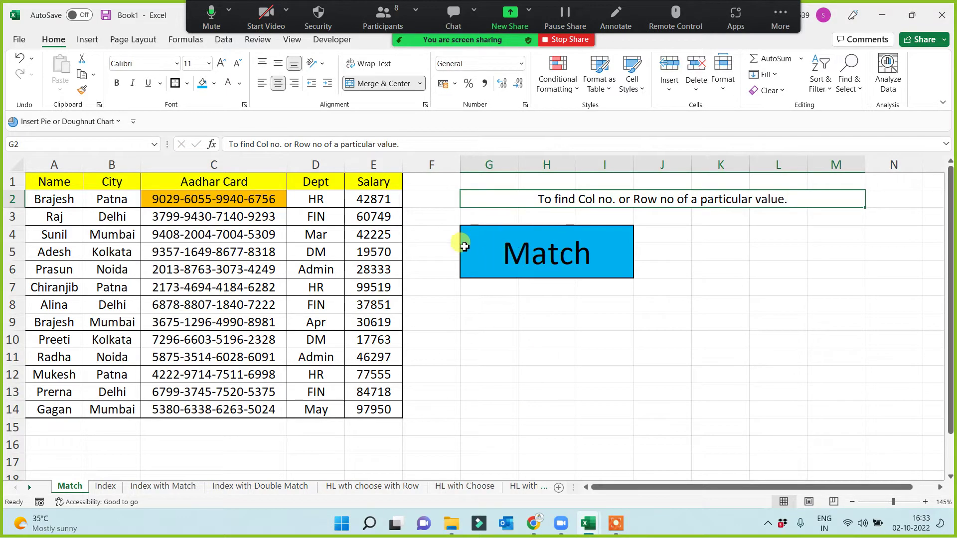
{"action": "left_click", "coordinate": [222, 64]}
{"action": "left_click", "coordinate": [221, 64]}
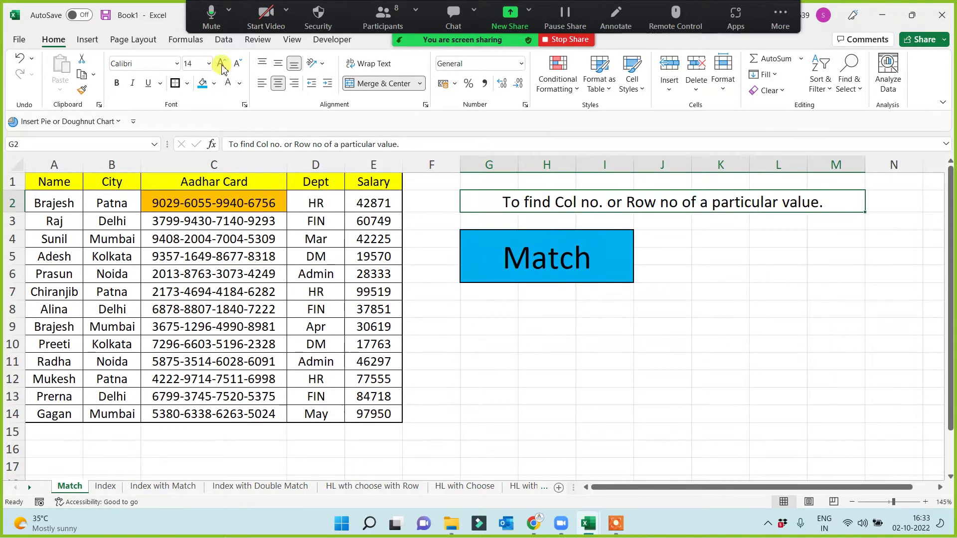
{"action": "left_click", "coordinate": [221, 63]}
{"action": "left_click", "coordinate": [545, 331]}
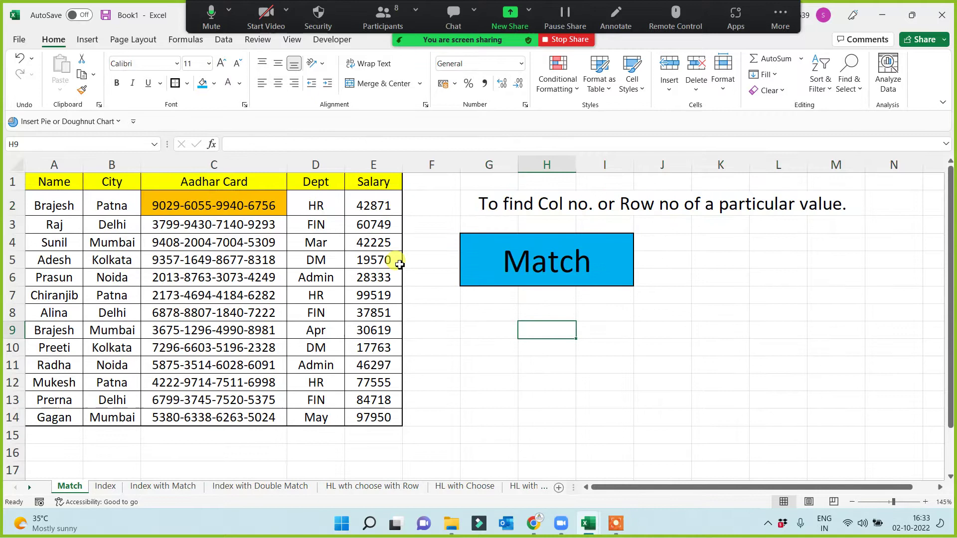
{"action": "left_click", "coordinate": [241, 185]}
{"action": "left_click", "coordinate": [311, 183]}
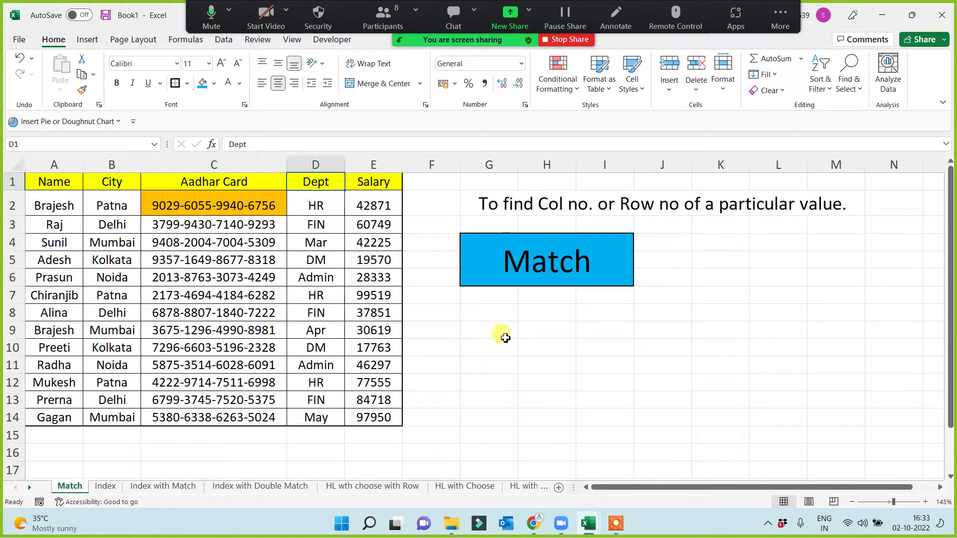
Step: Copy the Dept header from D1 into cell G9 as the lookup value
{"action": "key", "text": "ctrl+c"}
{"action": "left_click", "coordinate": [498, 331]}
{"action": "key", "text": "ctrl+v"}
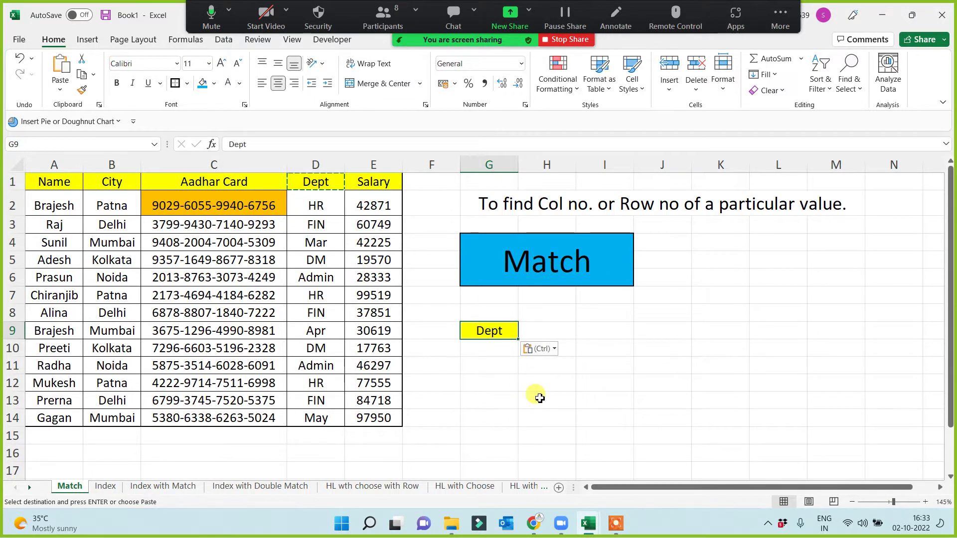
{"action": "key", "text": "Escape"}
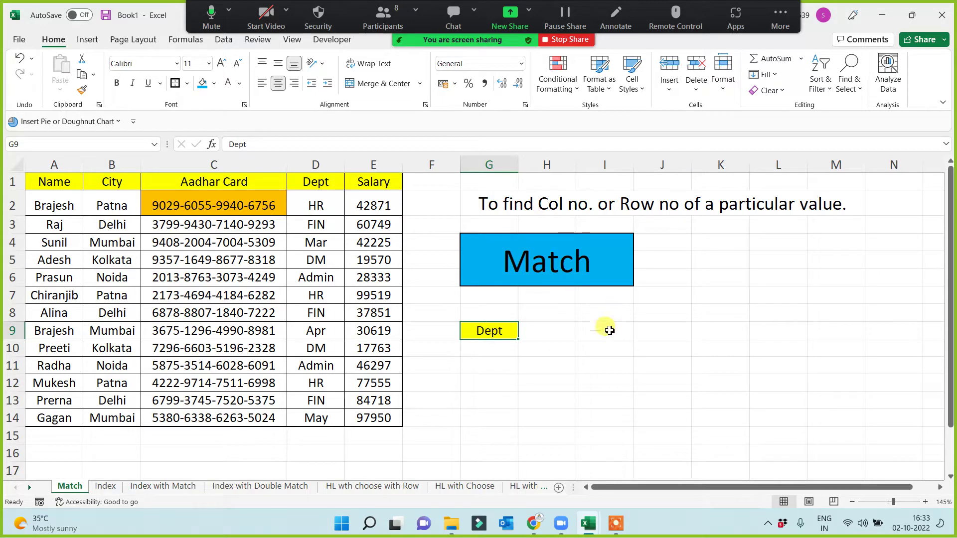
Step: Enter the formula =MATCH(G9,$A$1:$E$1,0) in cell I9 to find the header's column number
{"action": "left_click", "coordinate": [606, 333]}
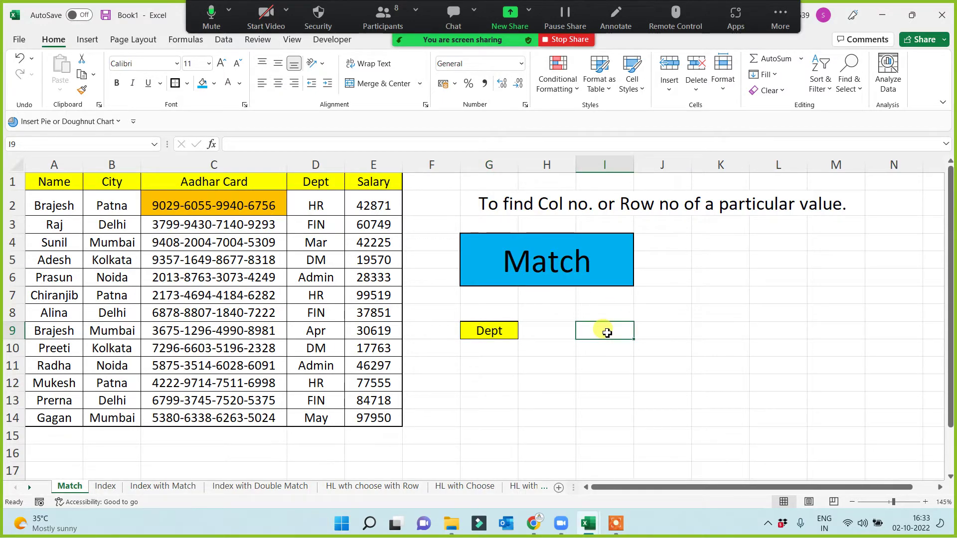
{"action": "type", "text": "=mat"}
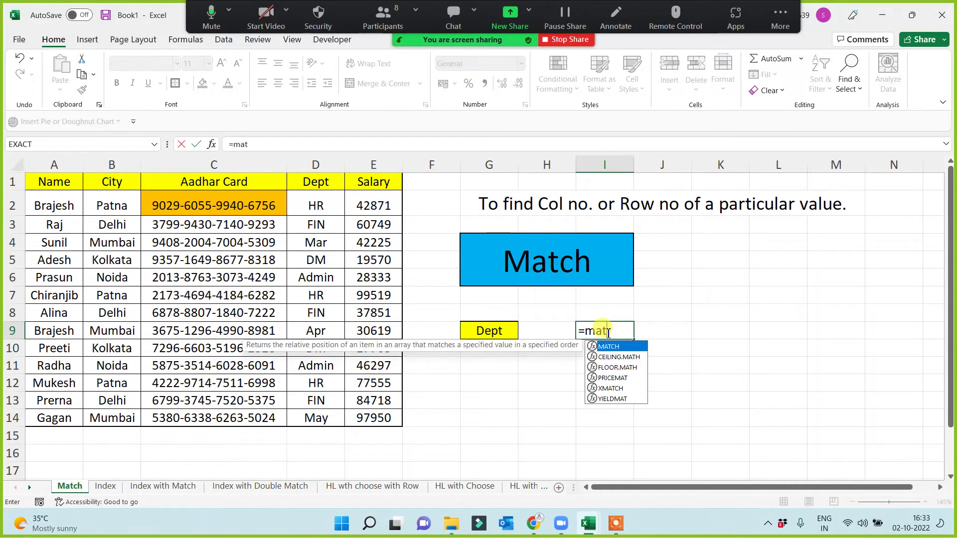
{"action": "key", "text": "Tab"}
{"action": "left_click", "coordinate": [498, 334]}
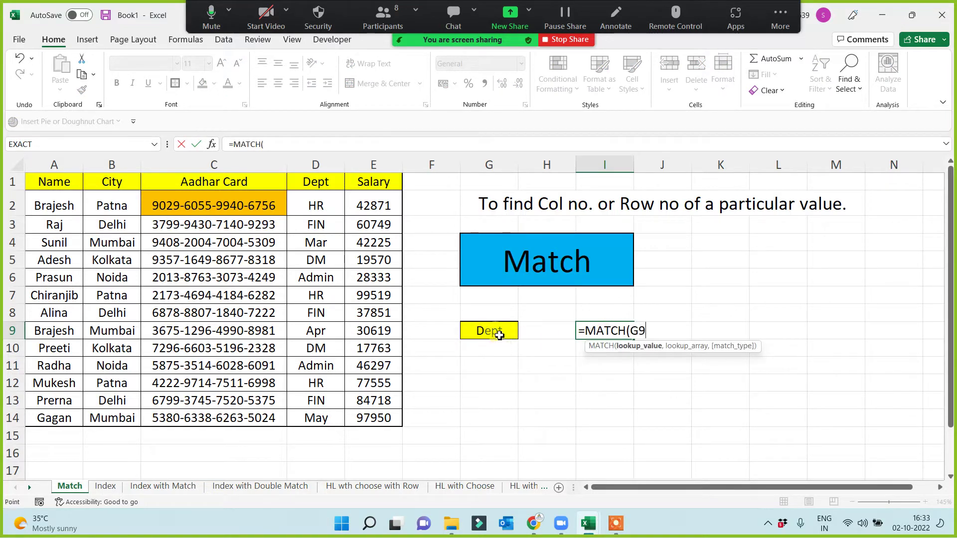
{"action": "type", "text": ","}
{"action": "left_click_drag", "start_coordinate": [388, 183], "coordinate": [5, 186]}
{"action": "key", "text": "F4"}
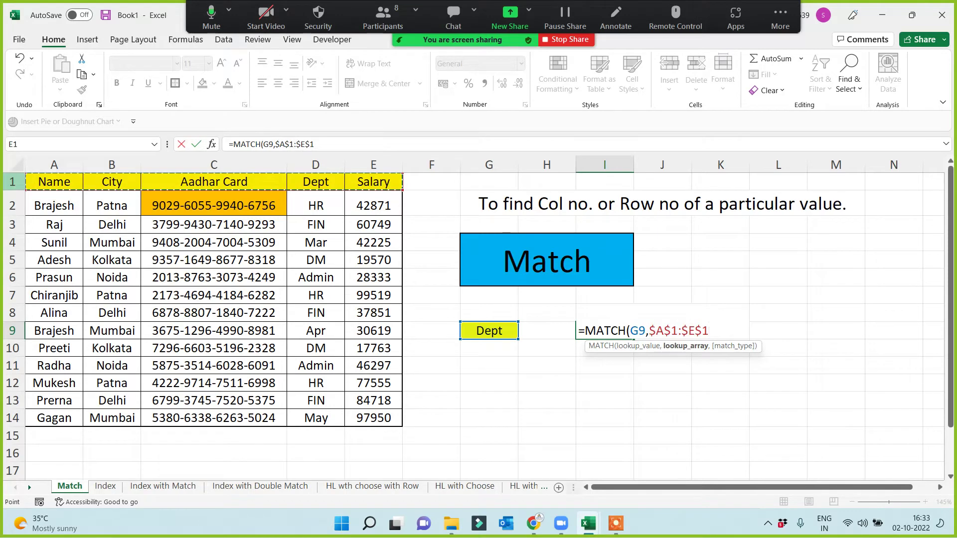
{"action": "type", "text": ",0)"}
{"action": "key", "text": "Return"}
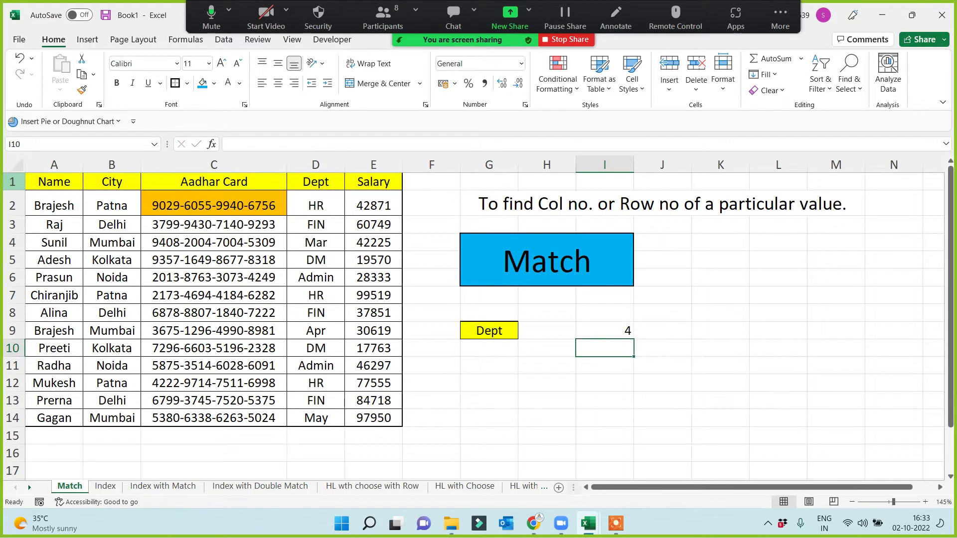
{"action": "left_click", "coordinate": [620, 334]}
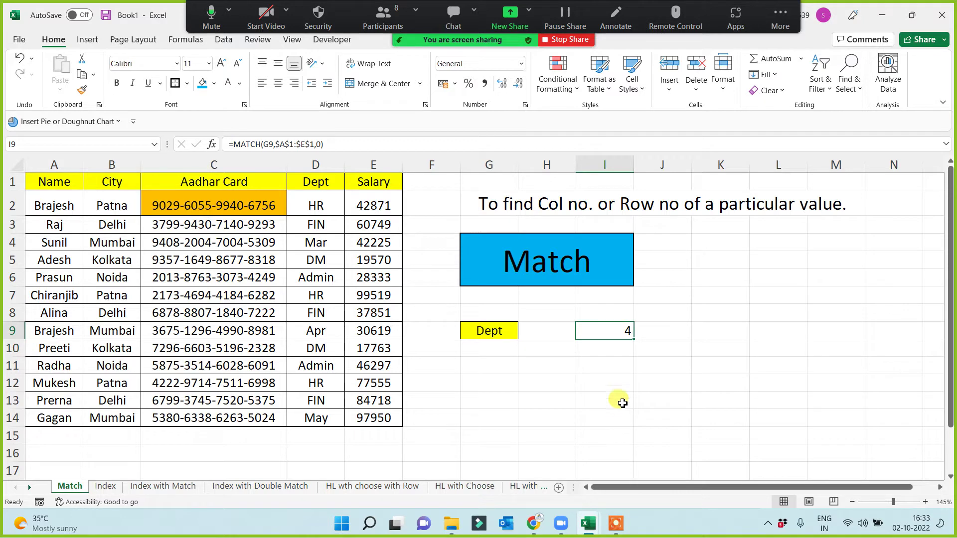
{"action": "left_click", "coordinate": [685, 207]}
{"action": "left_click", "coordinate": [498, 340]}
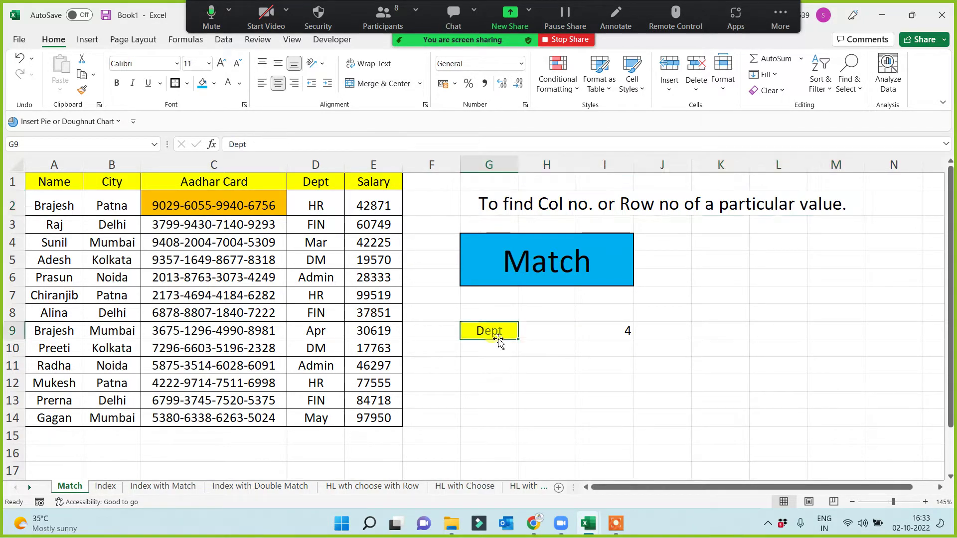
{"action": "left_click", "coordinate": [315, 184]}
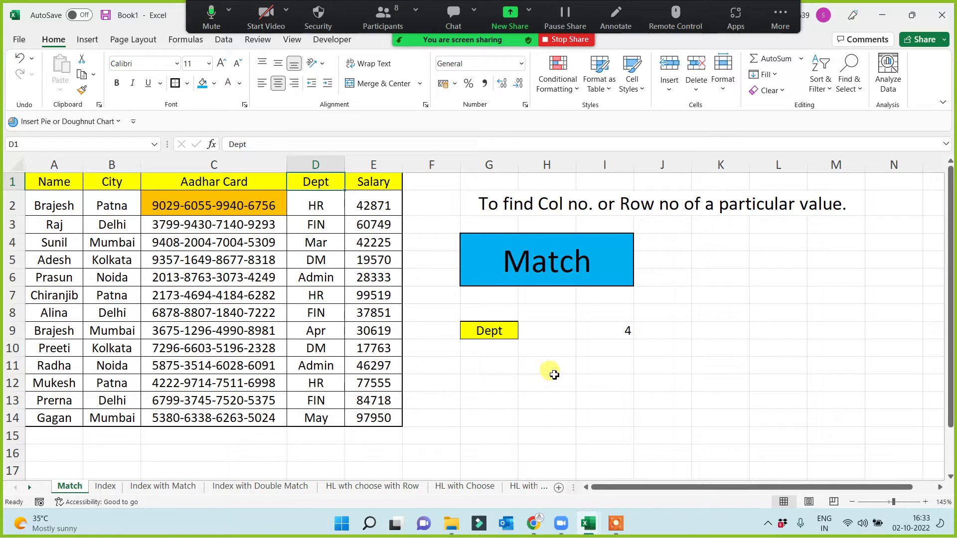
{"action": "left_click", "coordinate": [493, 332]}
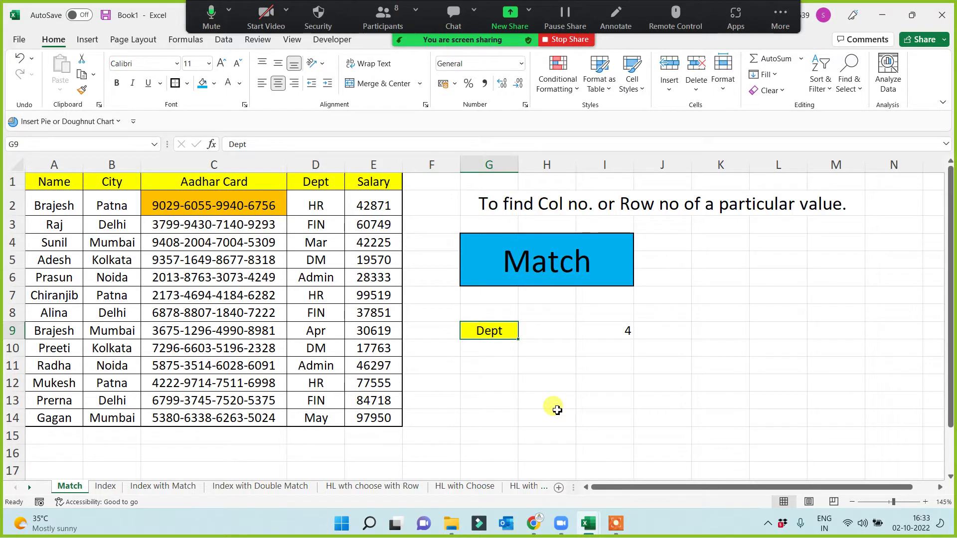
Step: Fill the merged note cell G2 with yellow and add a black border around it
{"action": "left_click", "coordinate": [485, 195]}
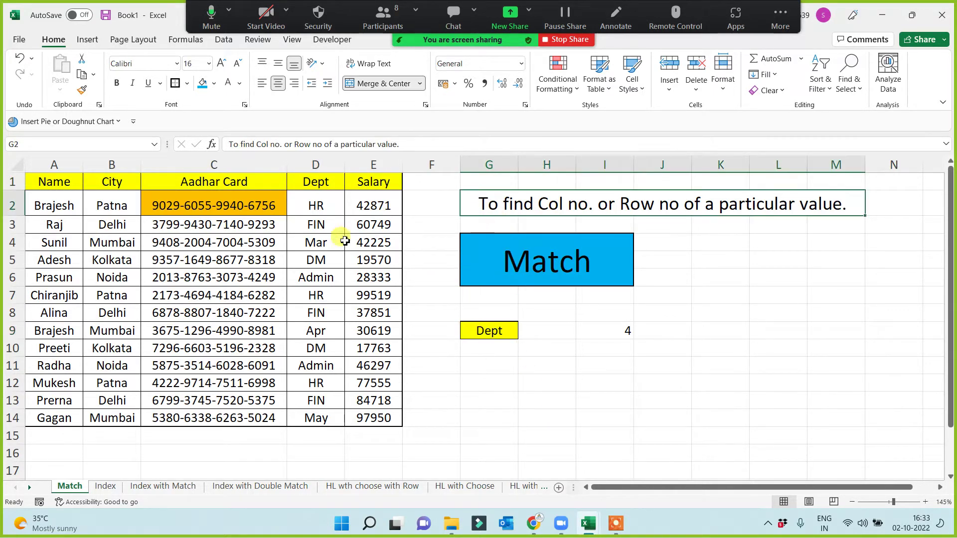
{"action": "left_click", "coordinate": [214, 83]}
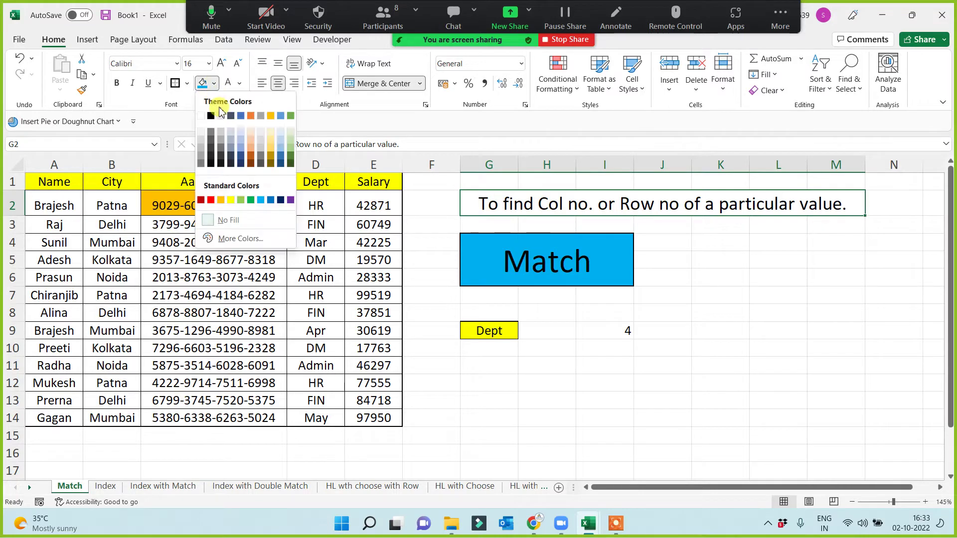
{"action": "left_click", "coordinate": [230, 199]}
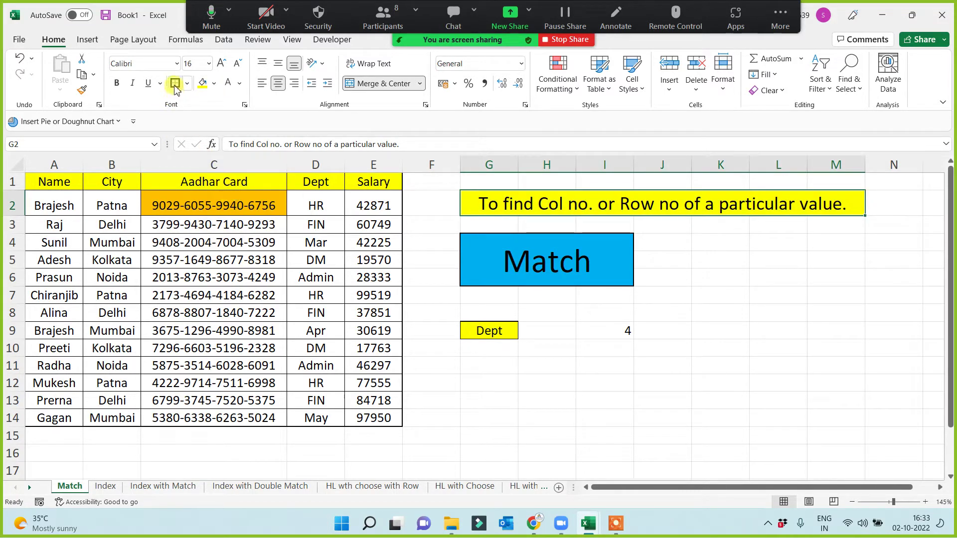
{"action": "left_click", "coordinate": [600, 368]}
{"action": "left_click", "coordinate": [604, 331]}
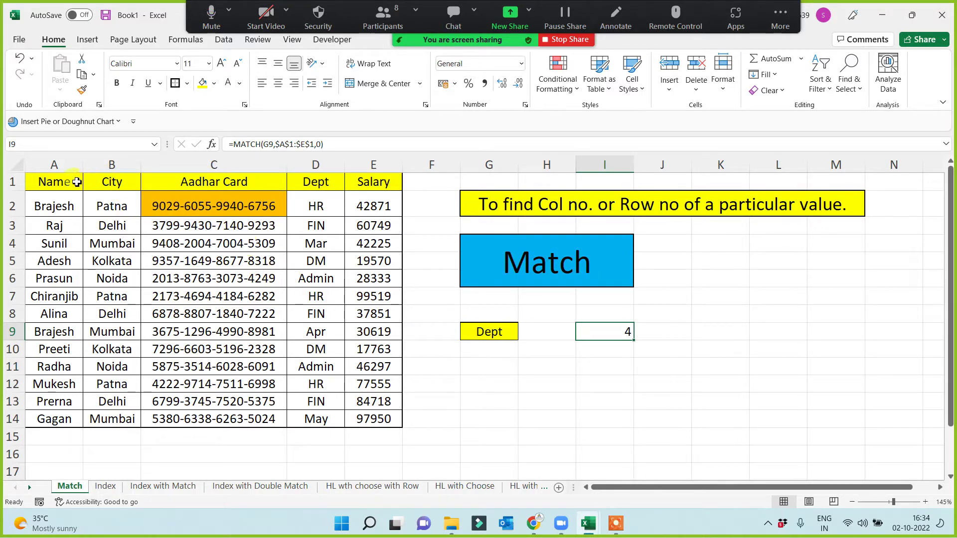
{"action": "left_click", "coordinate": [318, 179]}
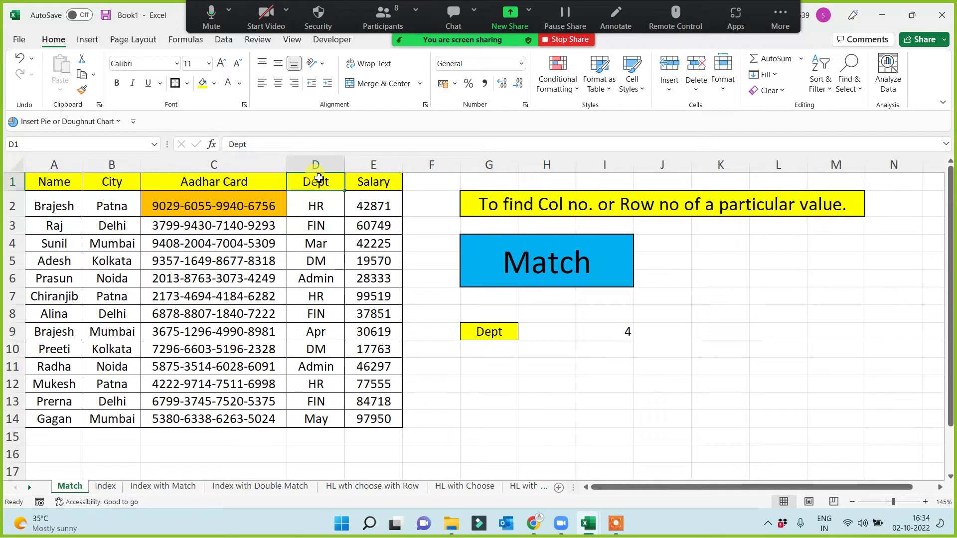
{"action": "left_click_drag", "start_coordinate": [342, 180], "coordinate": [317, 419]}
{"action": "left_click", "coordinate": [548, 407]}
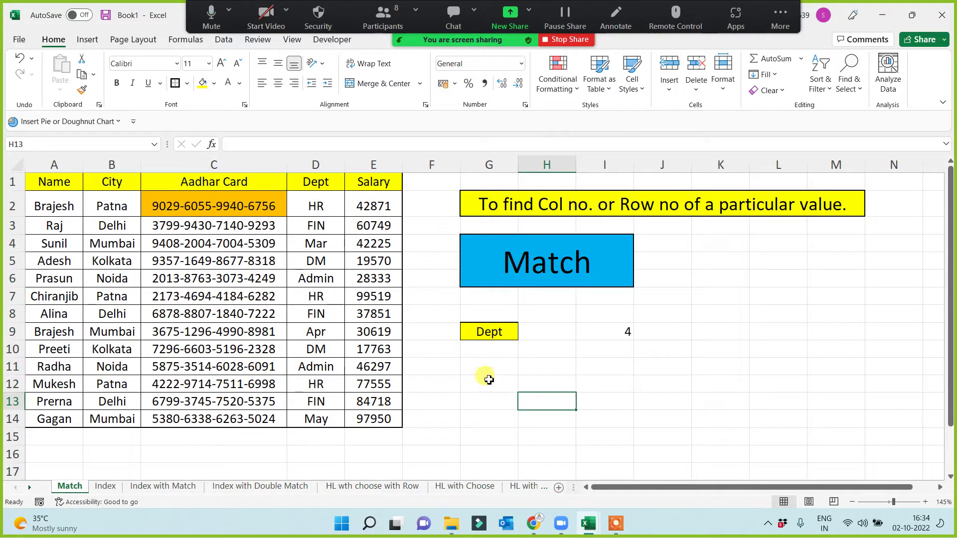
Step: Copy the Aadhar card number from C8 into G12 and fit column G's width to its contents
{"action": "left_click", "coordinate": [219, 319]}
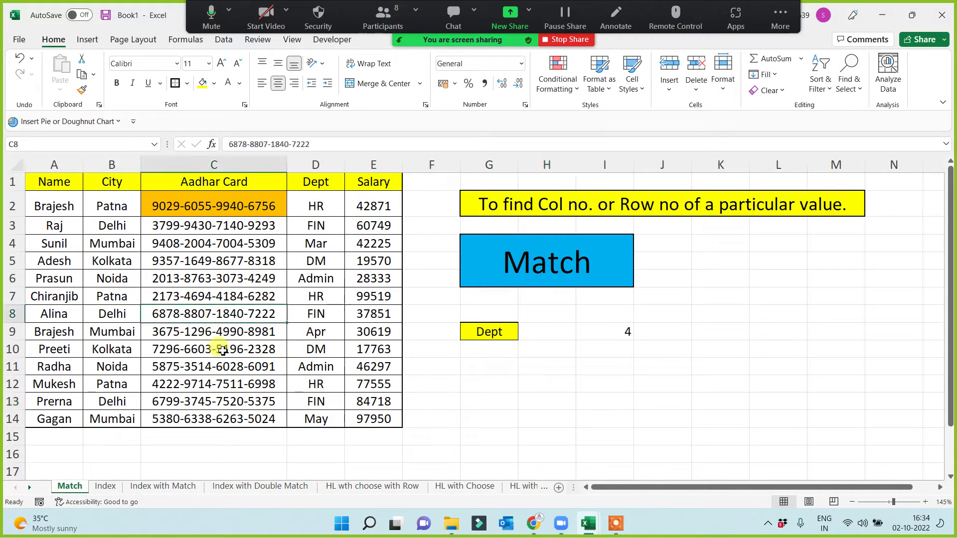
{"action": "key", "text": "ctrl+c"}
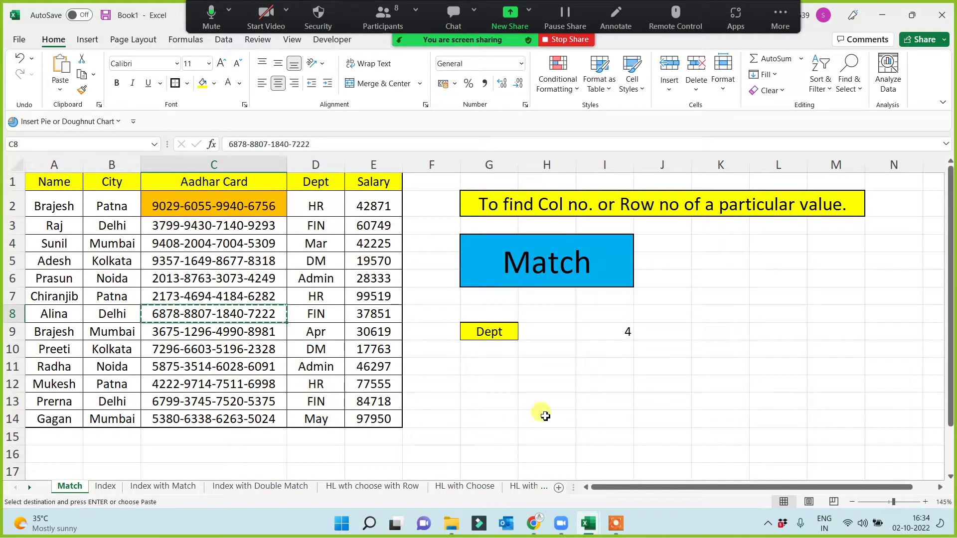
{"action": "left_click", "coordinate": [494, 384]}
{"action": "key", "text": "ctrl+v"}
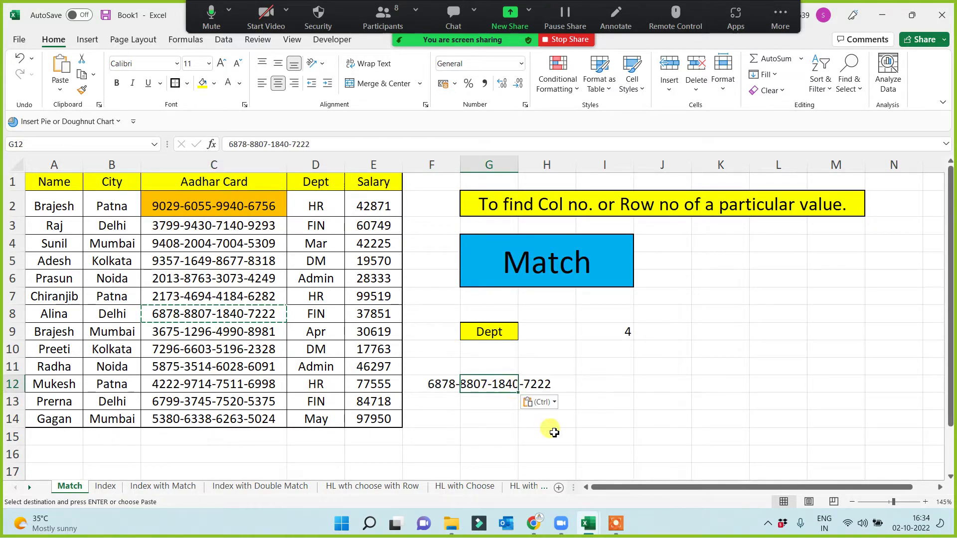
{"action": "key", "text": "Escape"}
{"action": "left_click_drag", "start_coordinate": [521, 165], "coordinate": [521, 165]}
{"action": "double_click", "coordinate": [521, 164]}
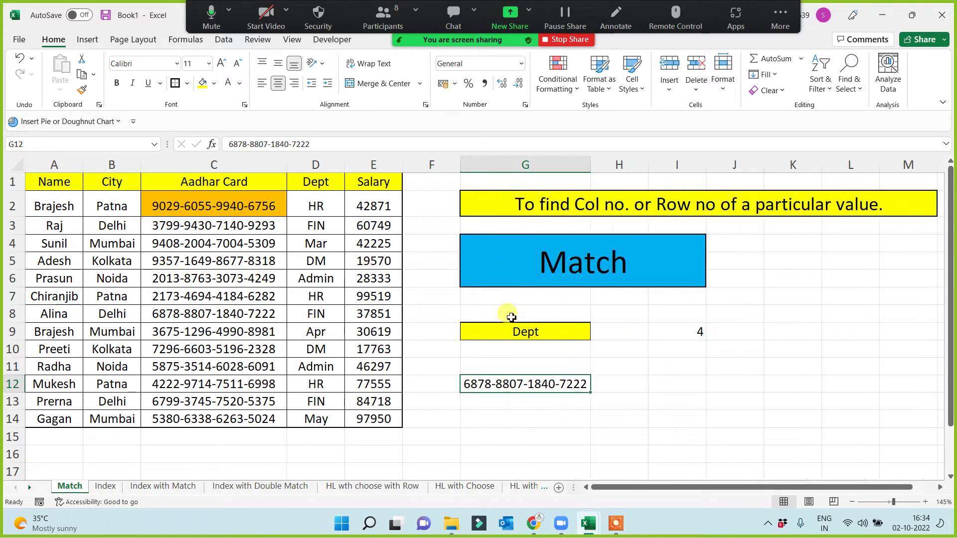
Step: Enter the formula =MATCH(G12,$C$1:$C$14,0) in cell I12 to find the row number within the Aadhar Card column
{"action": "left_click", "coordinate": [201, 181]}
{"action": "left_click_drag", "start_coordinate": [206, 232], "coordinate": [273, 429]}
{"action": "left_click", "coordinate": [674, 383]}
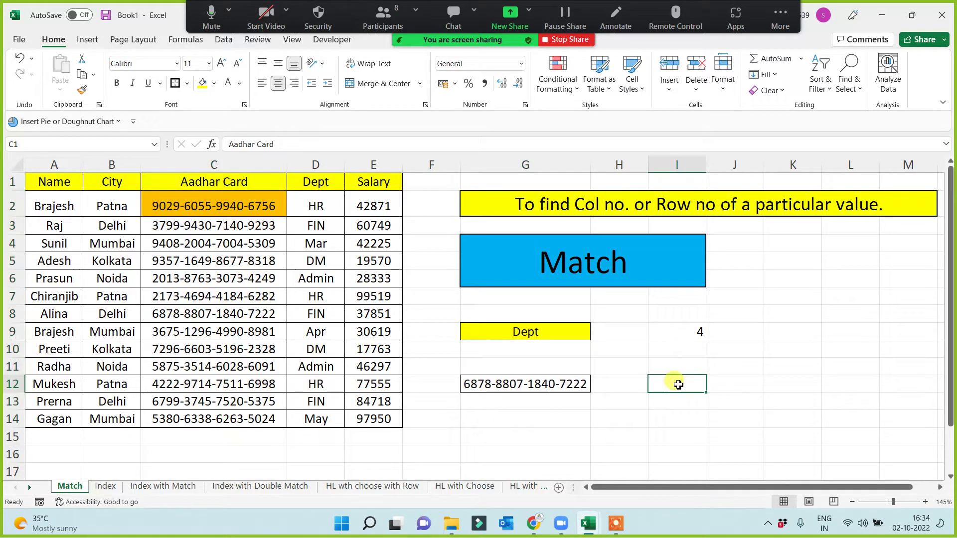
{"action": "type", "text": "=mat"}
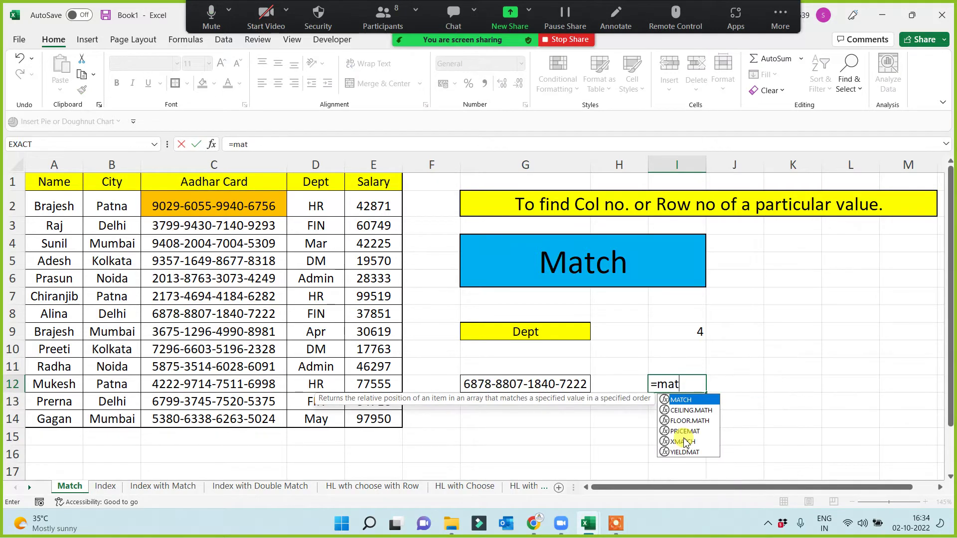
{"action": "key", "text": "Tab"}
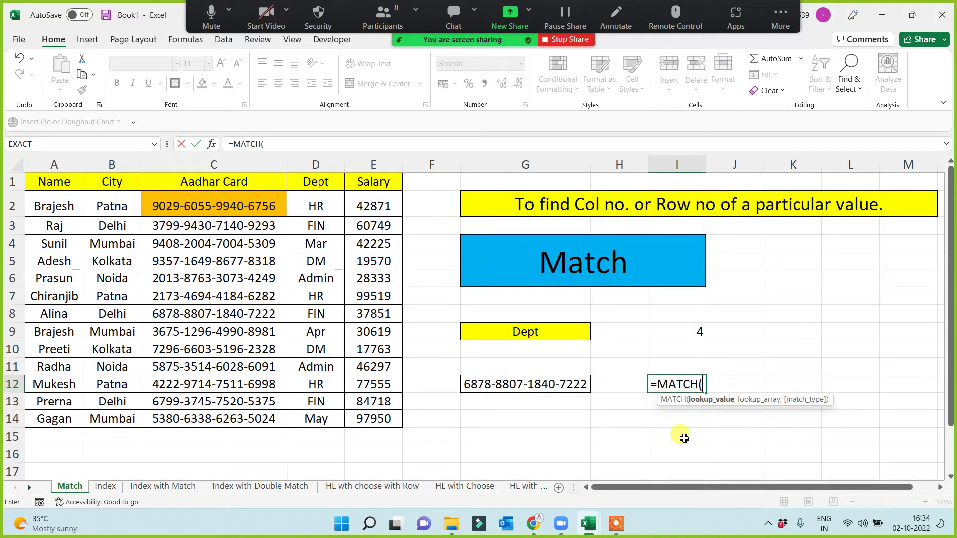
{"action": "left_click", "coordinate": [561, 384]}
{"action": "type", "text": ","}
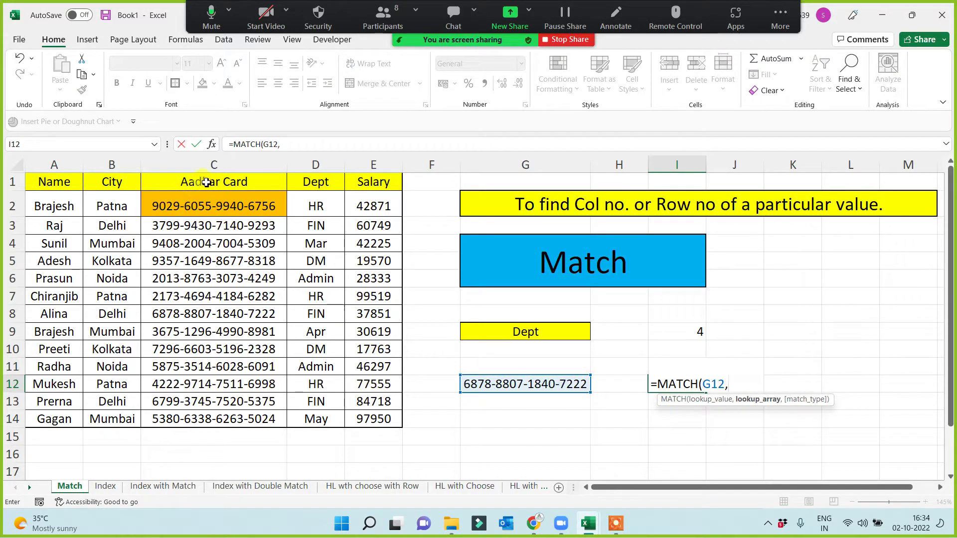
{"action": "left_click_drag", "start_coordinate": [204, 181], "coordinate": [205, 420]}
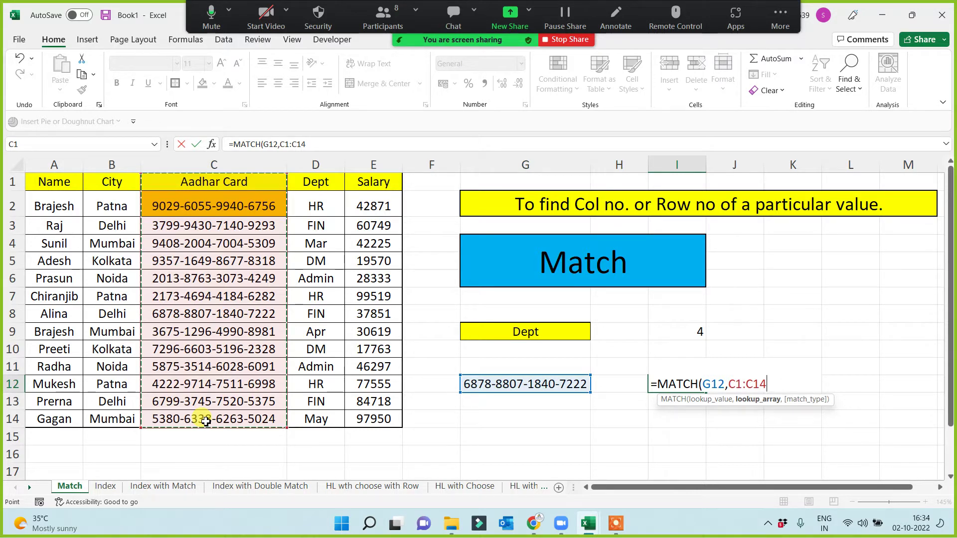
{"action": "key", "text": "F4"}
{"action": "type", "text": ","}
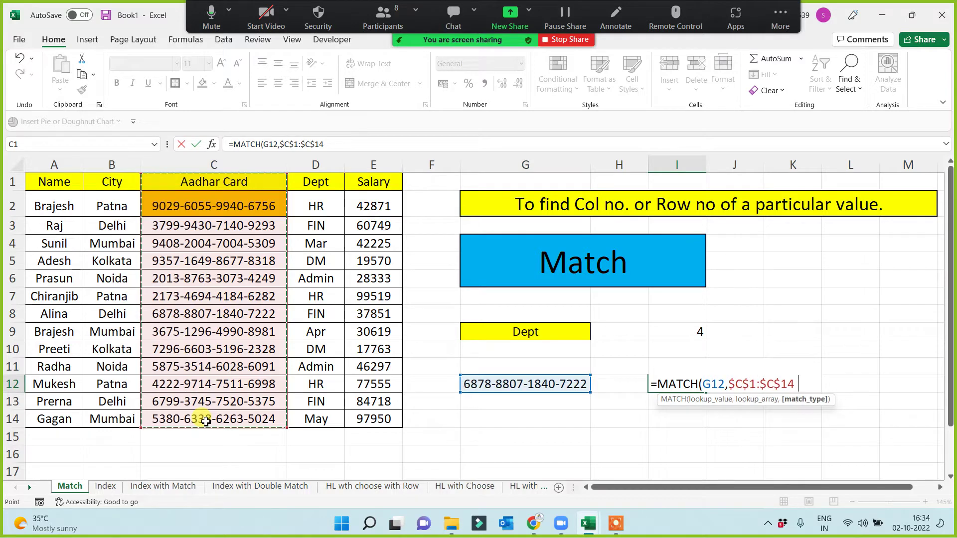
{"action": "type", "text": "0)"}
{"action": "key", "text": "Return"}
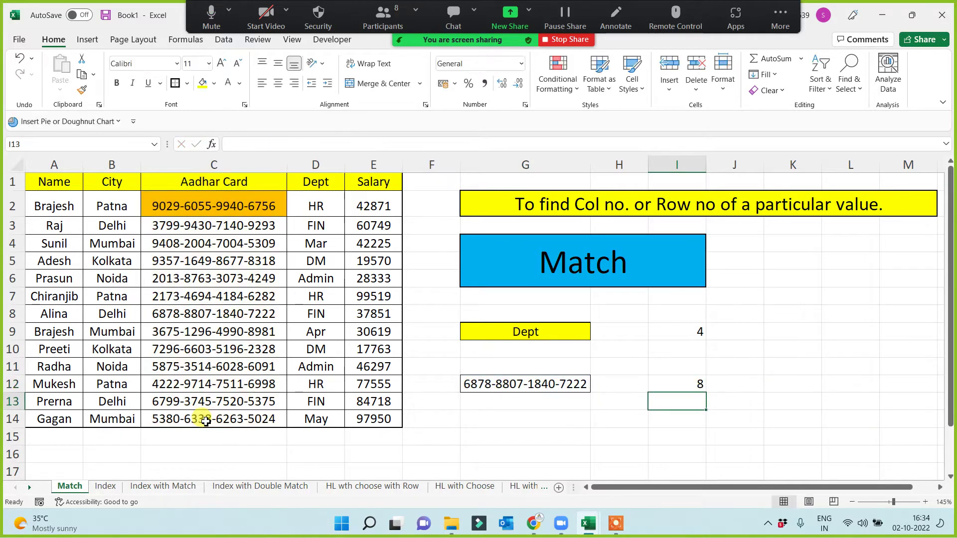
Step: Replace the lookup value in G12 with the Aadhar card number from C2 and check the MATCH formula in I12
{"action": "left_click", "coordinate": [495, 388]}
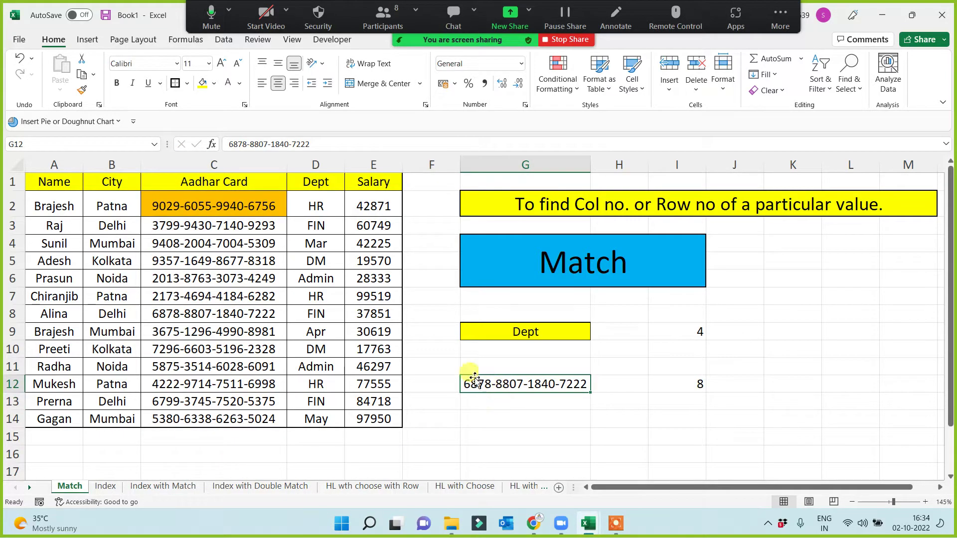
{"action": "left_click", "coordinate": [270, 208]}
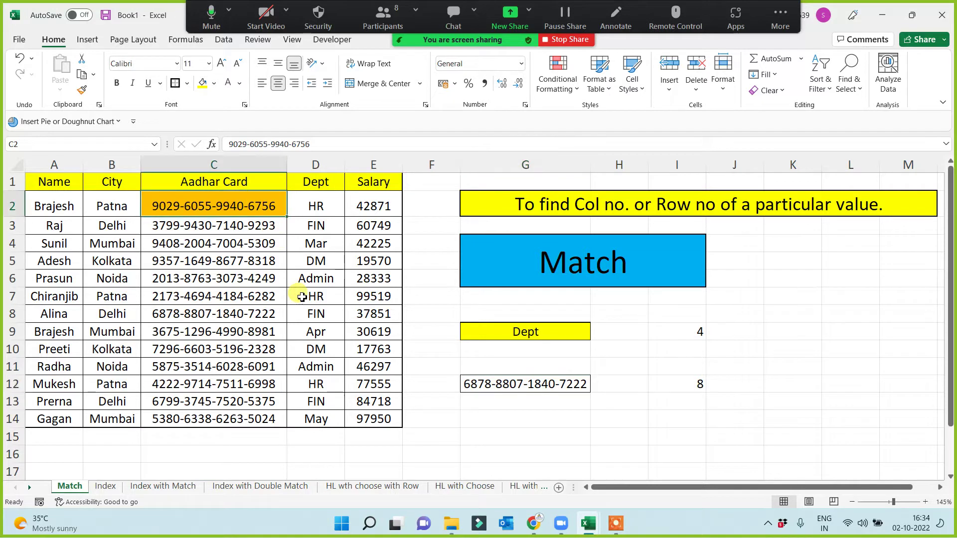
{"action": "key", "text": "ctrl+c"}
{"action": "left_click", "coordinate": [501, 384]}
{"action": "key", "text": "ctrl+v"}
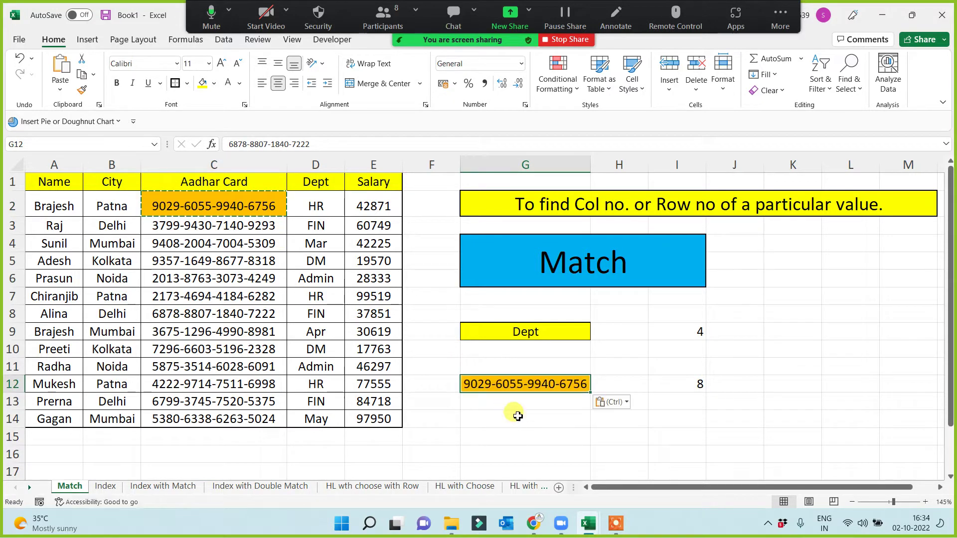
{"action": "left_click", "coordinate": [221, 185]}
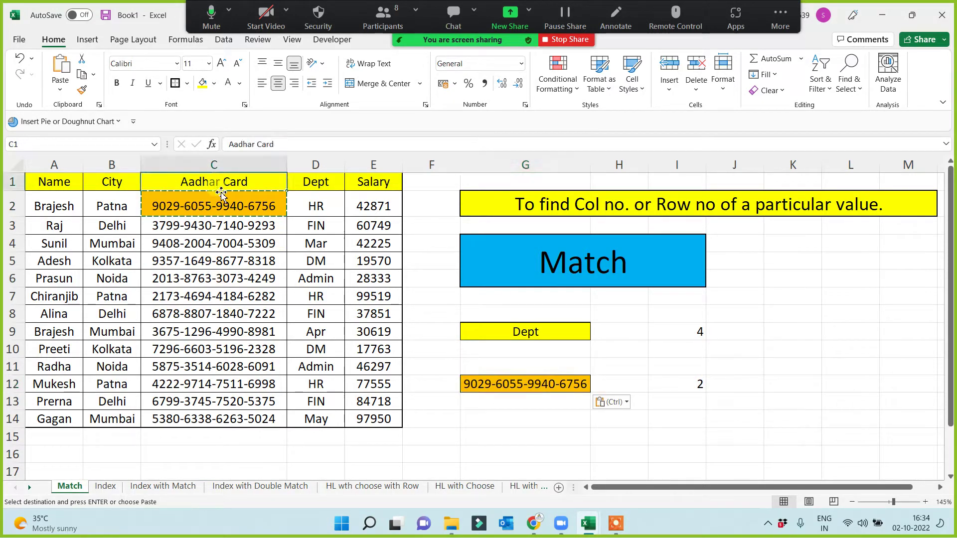
{"action": "left_click", "coordinate": [219, 206]}
{"action": "left_click", "coordinate": [670, 384]}
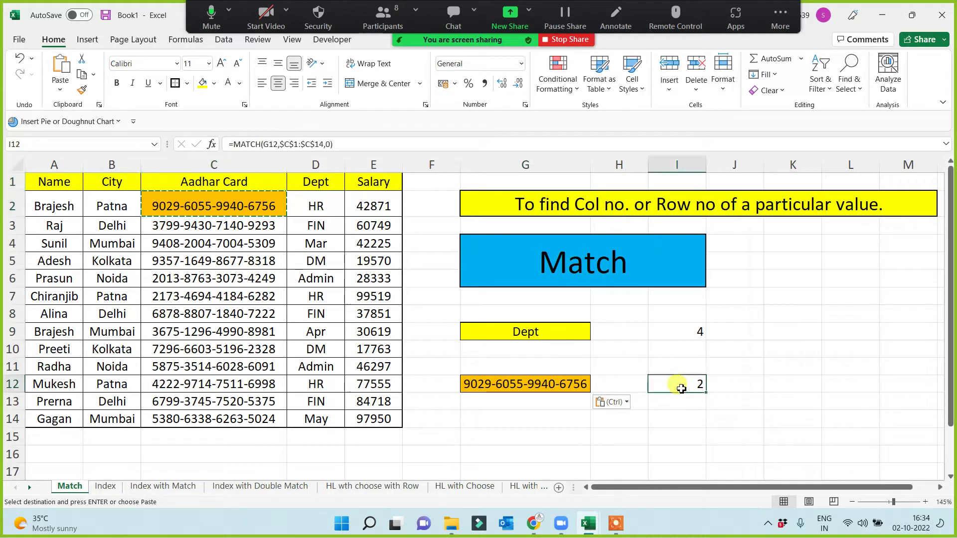
Step: Replace the lookup value in G12 with the Aadhar card number copied from C9
{"action": "left_click", "coordinate": [241, 333]}
{"action": "key", "text": "ctrl+c"}
{"action": "left_click", "coordinate": [481, 384]}
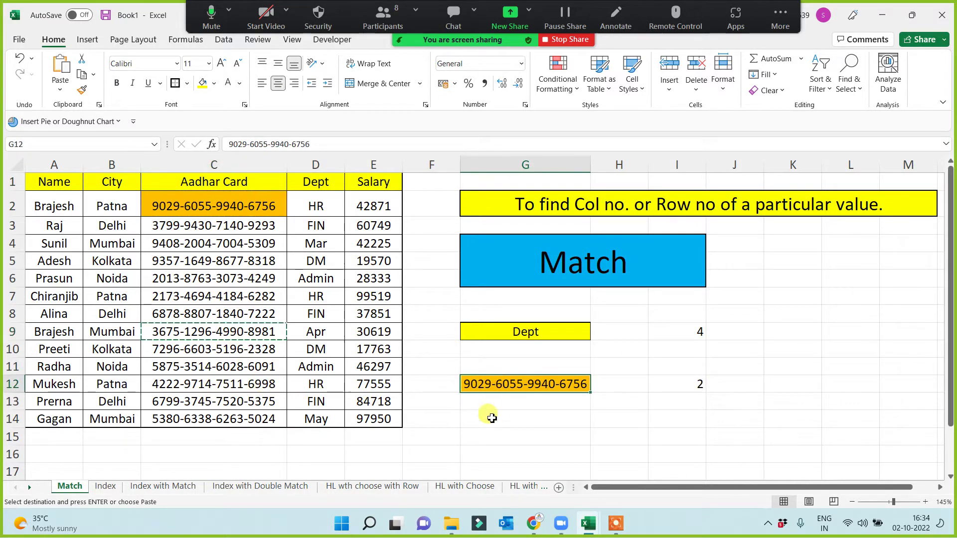
{"action": "key", "text": "ctrl+v"}
{"action": "left_click", "coordinate": [516, 423]}
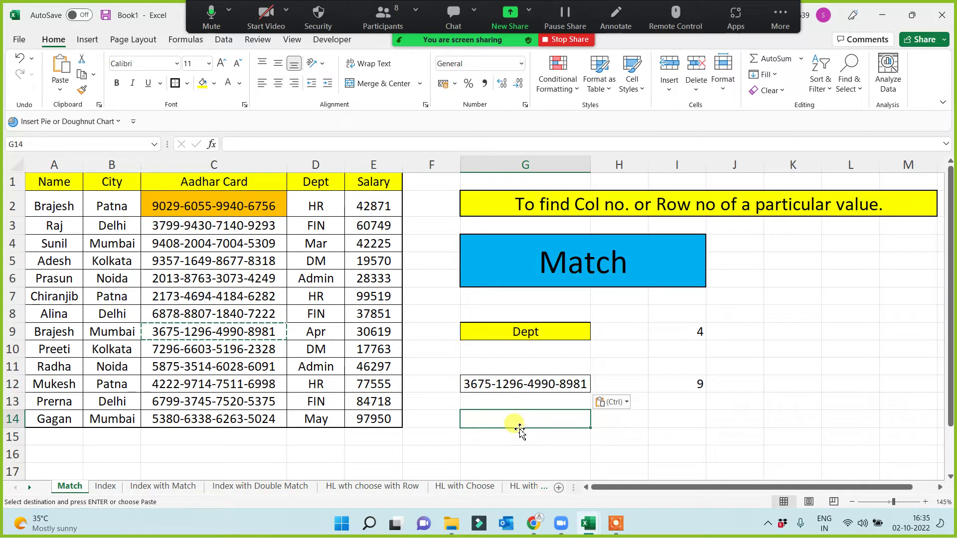
Step: Copy the MATCH example block G1:M14 and paste it into the Index sheet starting at cell G2
{"action": "key", "text": "Escape"}
{"action": "left_click", "coordinate": [701, 432]}
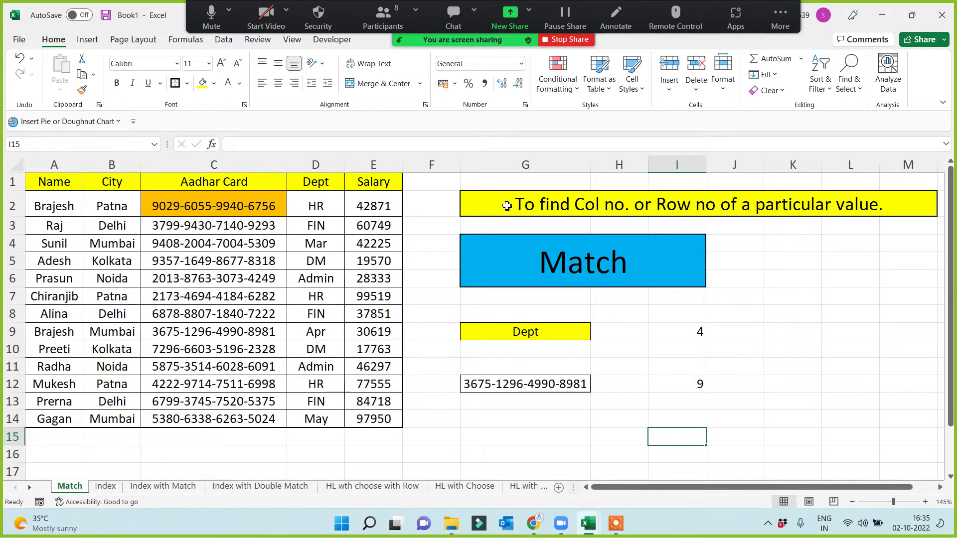
{"action": "left_click_drag", "start_coordinate": [505, 183], "coordinate": [763, 422]}
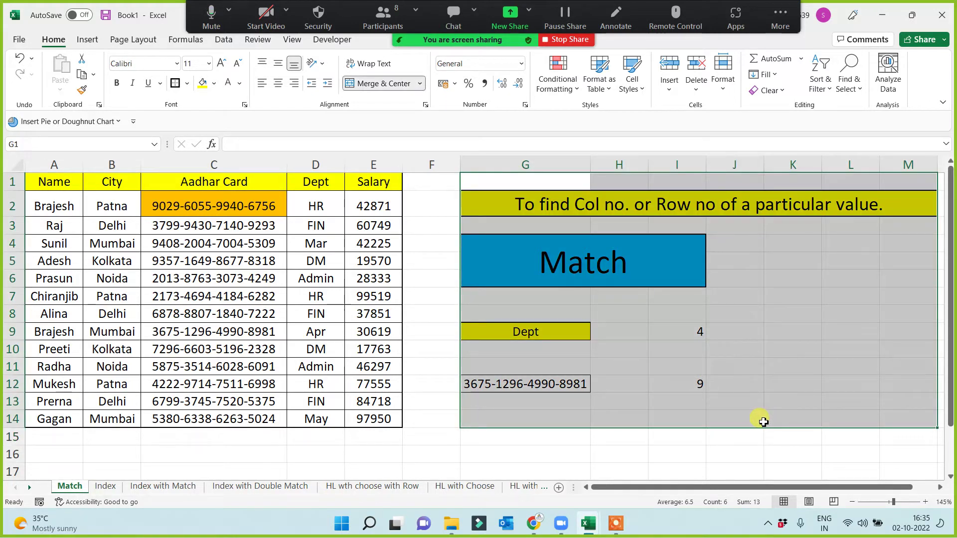
{"action": "key", "text": "ctrl+c"}
{"action": "left_click", "coordinate": [106, 485]}
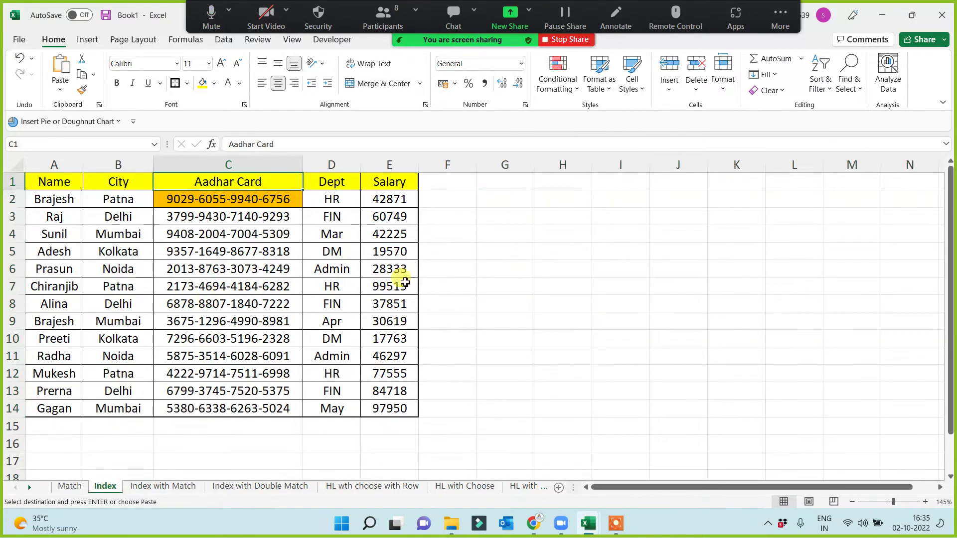
{"action": "left_click", "coordinate": [495, 186]}
{"action": "left_click", "coordinate": [504, 199]}
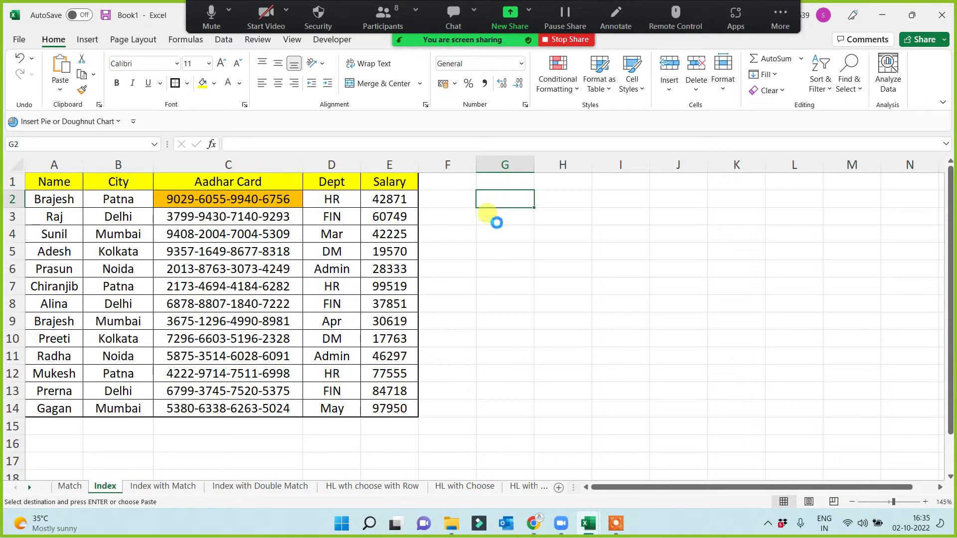
{"action": "key", "text": "ctrl+v"}
{"action": "left_click", "coordinate": [631, 331]}
Step: Replace the yellow heading text in G3 with "To find the value in the given row no or col no."
{"action": "left_click", "coordinate": [535, 223]}
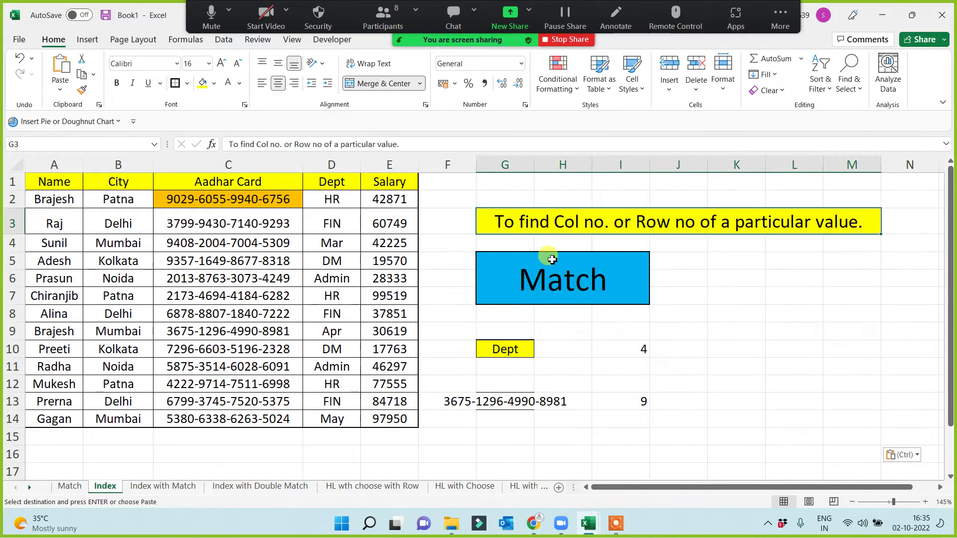
{"action": "type", "text": "To"}
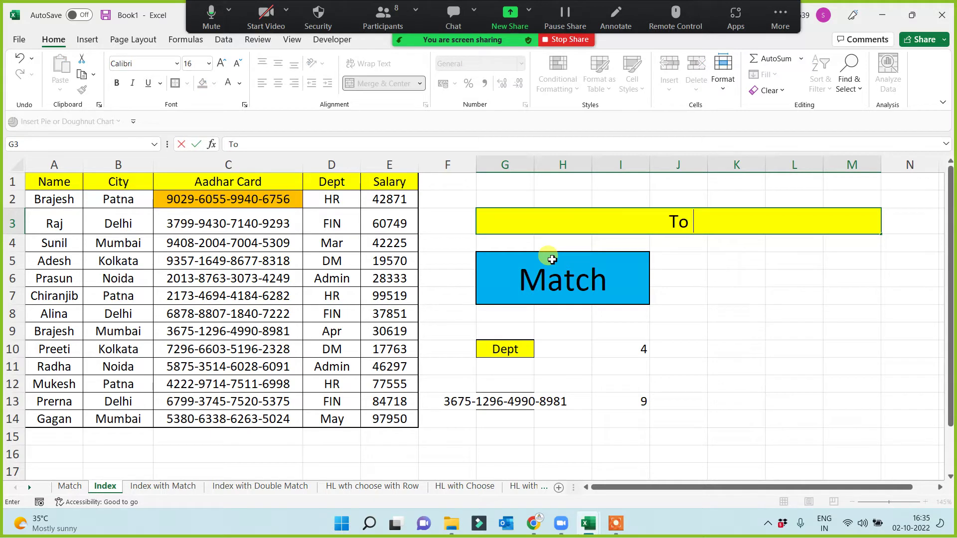
{"action": "type", "text": " find t"}
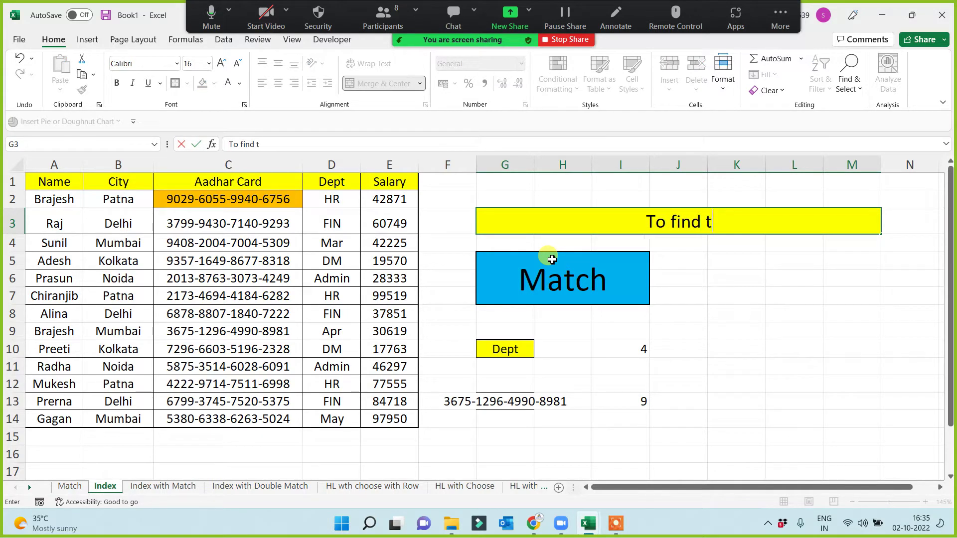
{"action": "type", "text": "he value"}
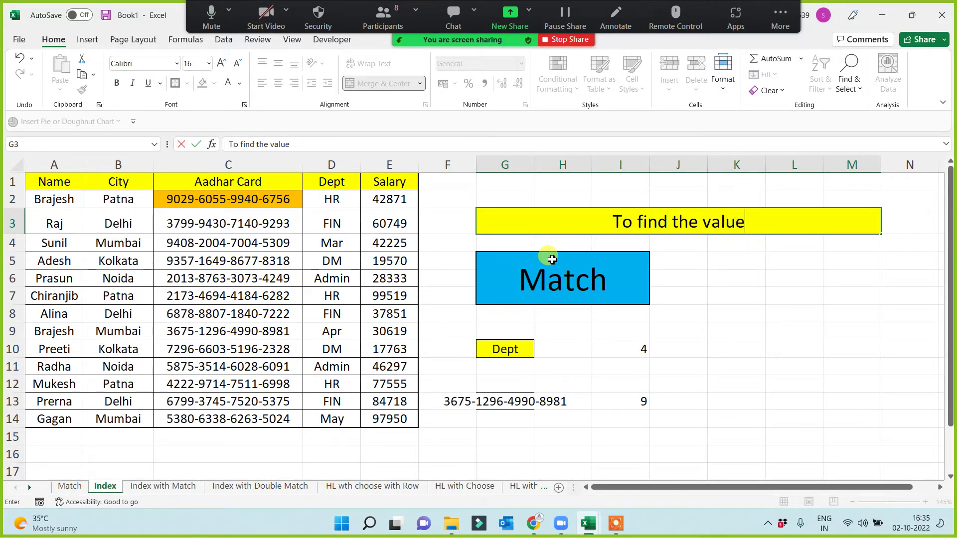
{"action": "type", "text": " in the given "}
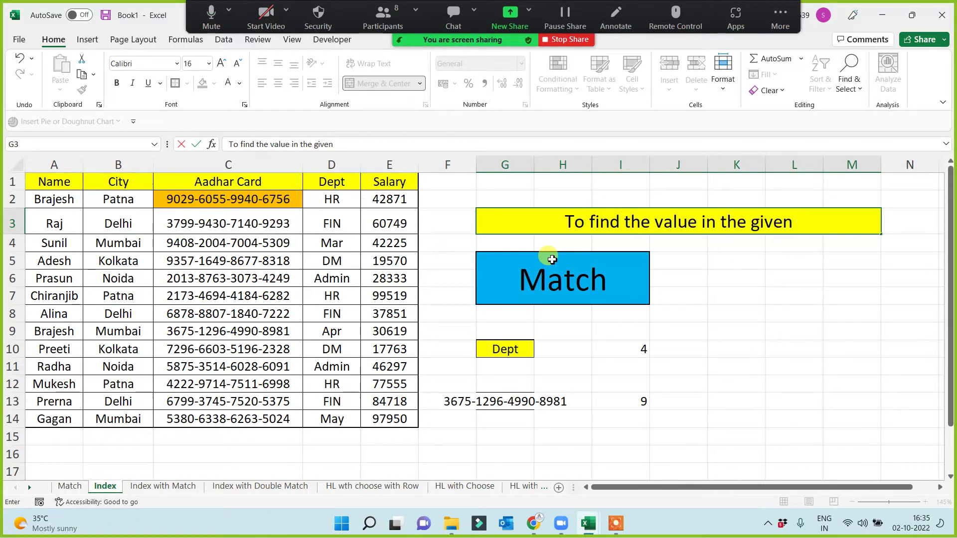
{"action": "type", "text": "row"}
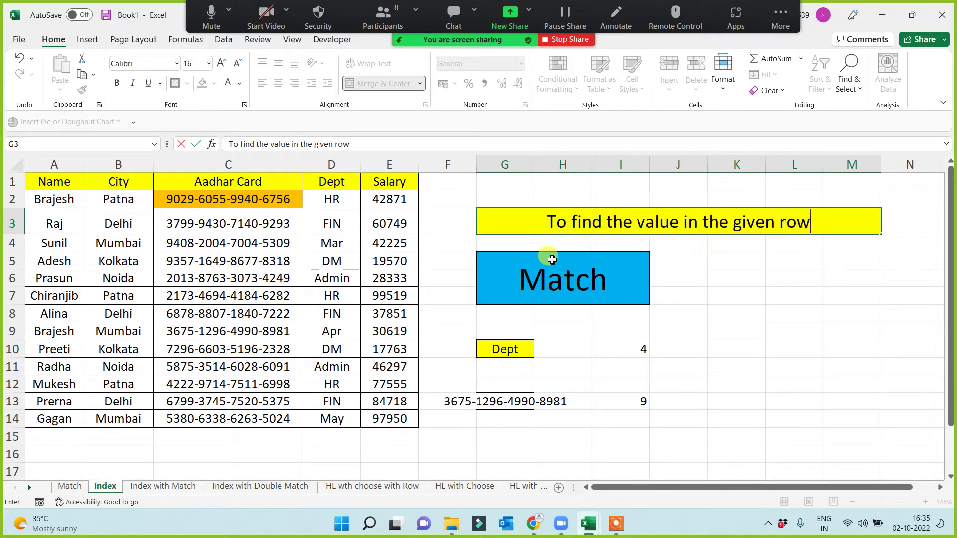
{"action": "type", "text": " no or "}
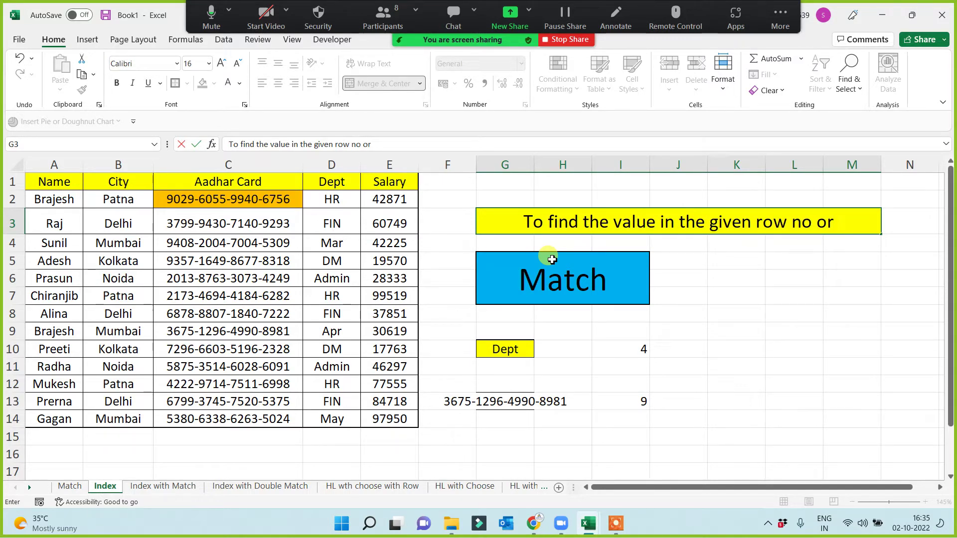
{"action": "type", "text": "col no."}
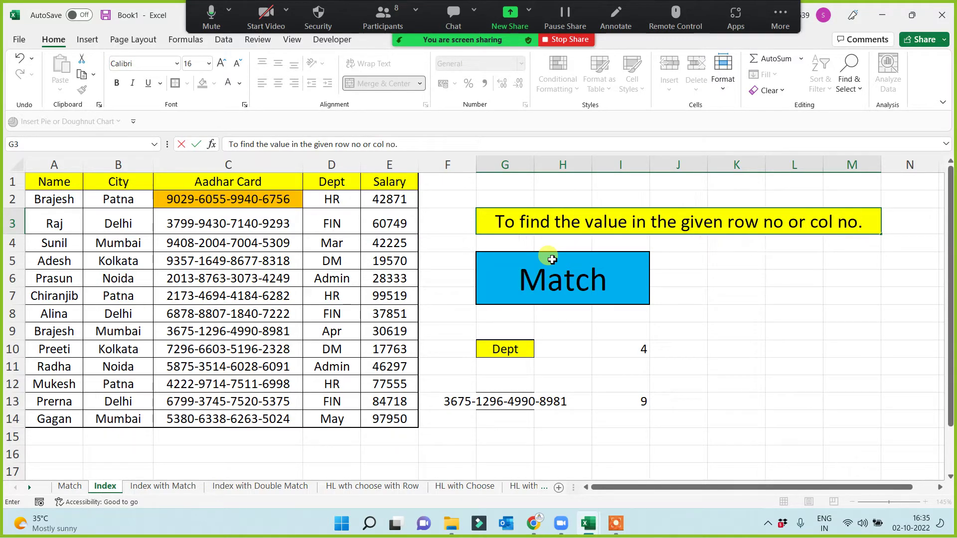
{"action": "key", "text": "Return"}
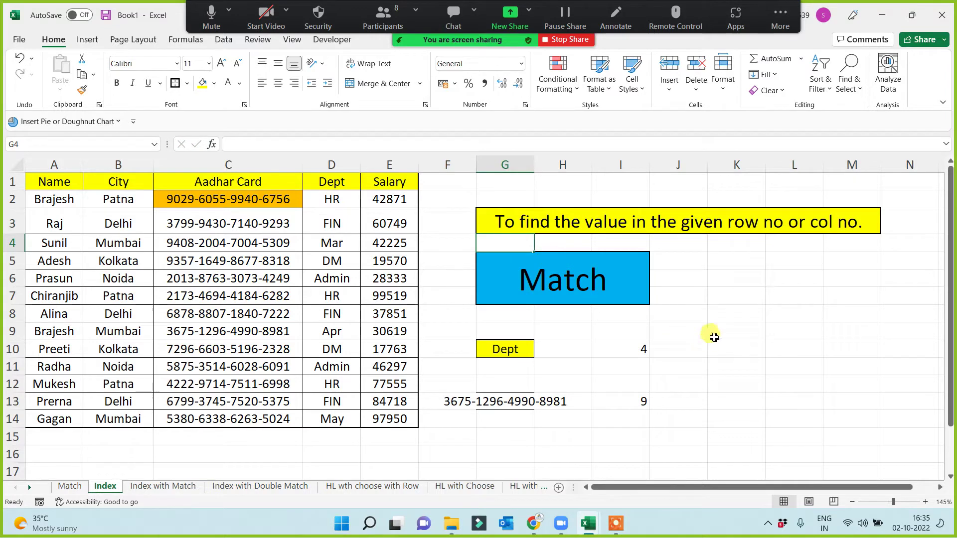
{"action": "left_click", "coordinate": [711, 332]}
Step: Change the blue title in G5 to Index and fit column G's width to its contents
{"action": "left_click", "coordinate": [538, 277]}
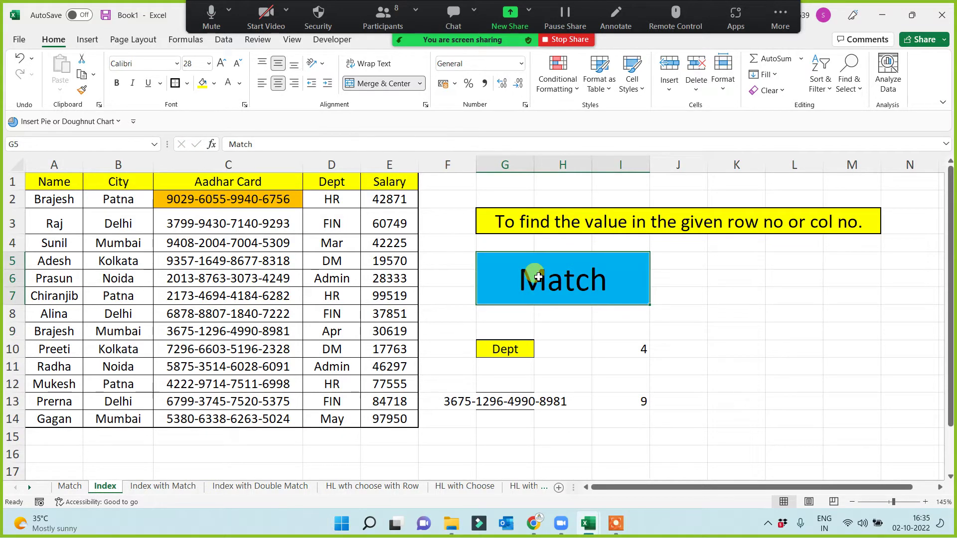
{"action": "type", "text": "Index"}
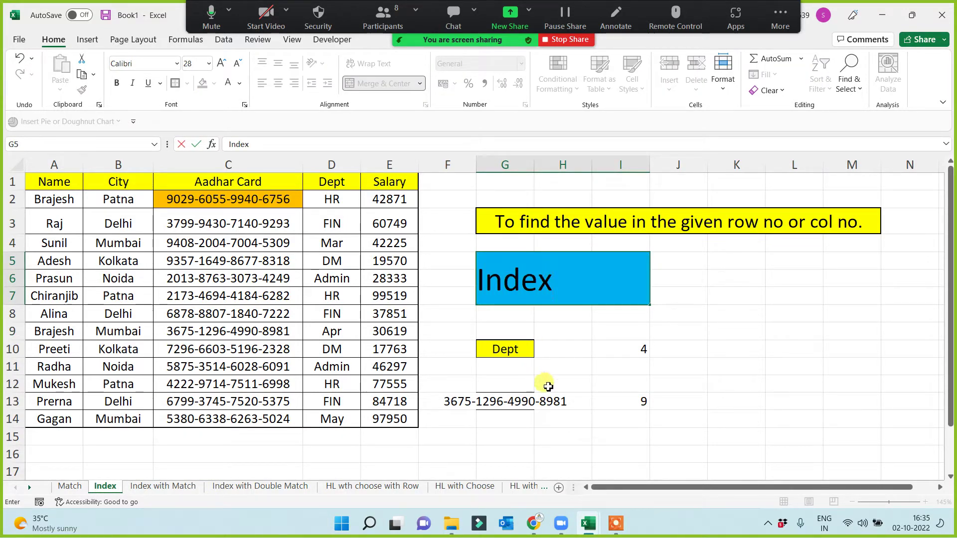
{"action": "left_click", "coordinate": [548, 387]}
{"action": "double_click", "coordinate": [533, 165]}
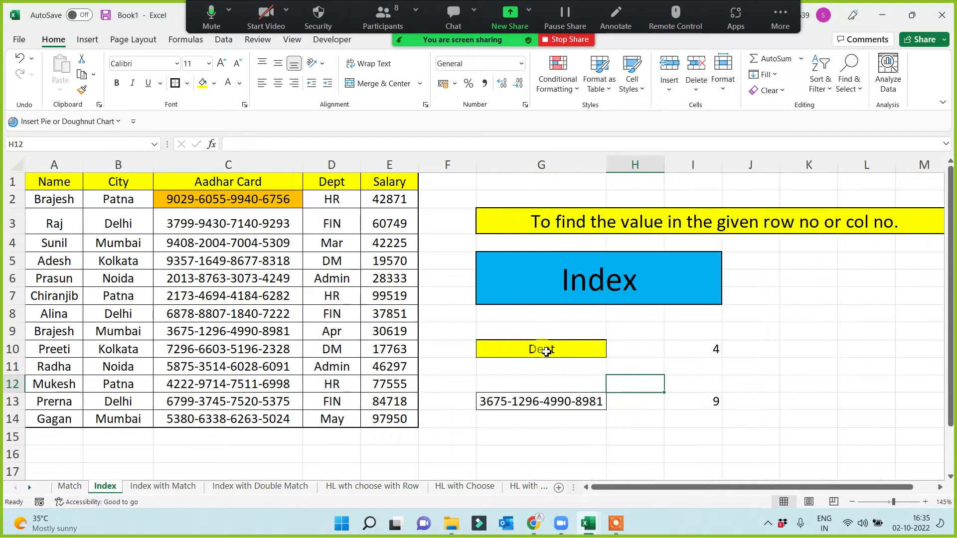
Step: Replace the lookup header in G10 with the City header copied from B1
{"action": "left_click", "coordinate": [546, 352]}
{"action": "left_click", "coordinate": [137, 183]}
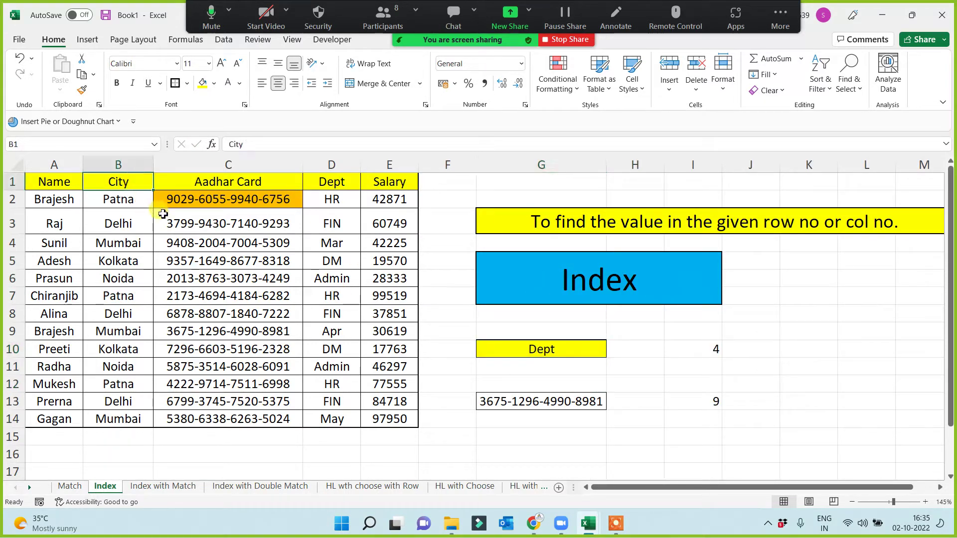
{"action": "key", "text": "ctrl+c"}
{"action": "left_click", "coordinate": [545, 352]}
{"action": "key", "text": "ctrl+v"}
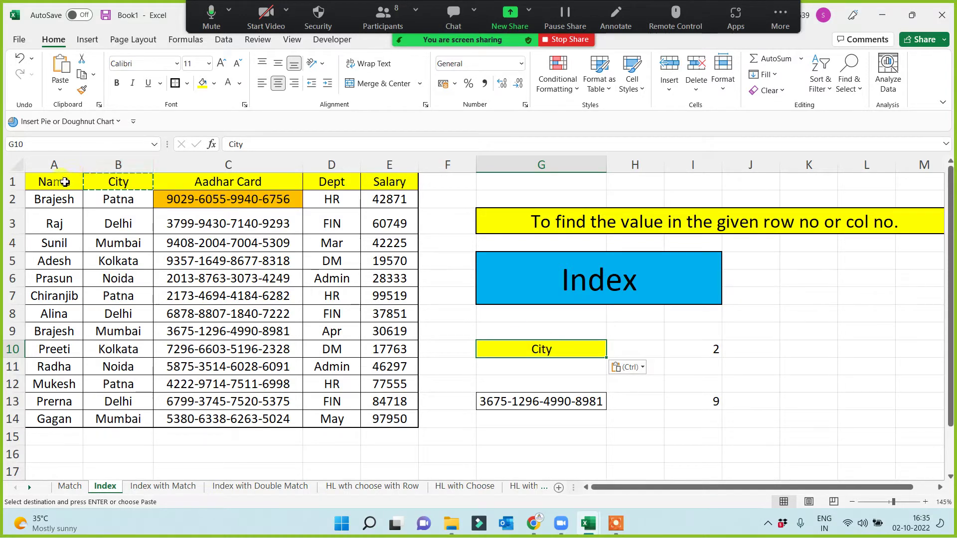
Step: Review the header row, the Aadhar Card column and the MATCH formulas in I10 and I13
{"action": "left_click_drag", "start_coordinate": [65, 181], "coordinate": [381, 177]}
{"action": "left_click", "coordinate": [669, 350]}
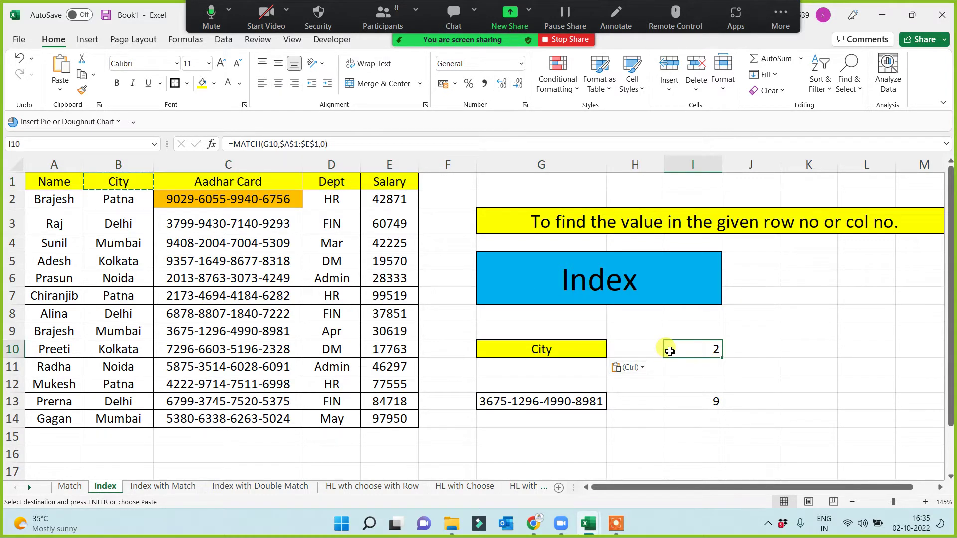
{"action": "left_click", "coordinate": [530, 402]}
{"action": "left_click_drag", "start_coordinate": [188, 246], "coordinate": [299, 393]}
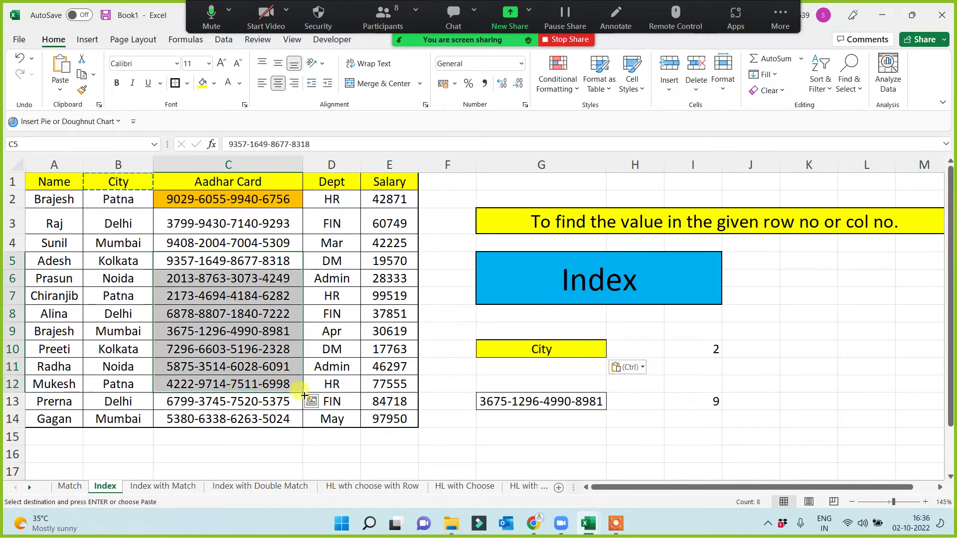
{"action": "left_click", "coordinate": [249, 384]}
{"action": "left_click", "coordinate": [701, 398]}
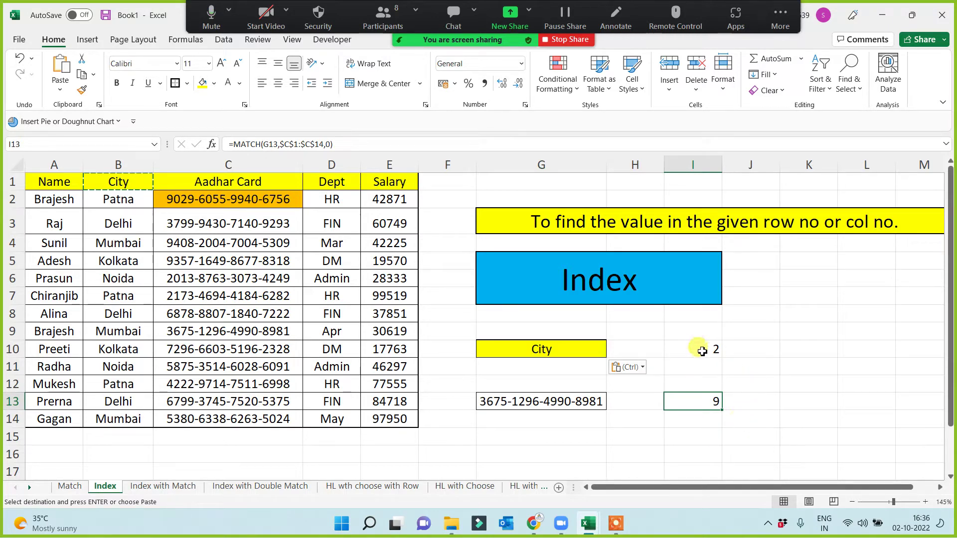
Step: Enter 2 in cell I11 as the column number, just below the City MATCH result
{"action": "left_click", "coordinate": [702, 370]}
{"action": "type", "text": "2"}
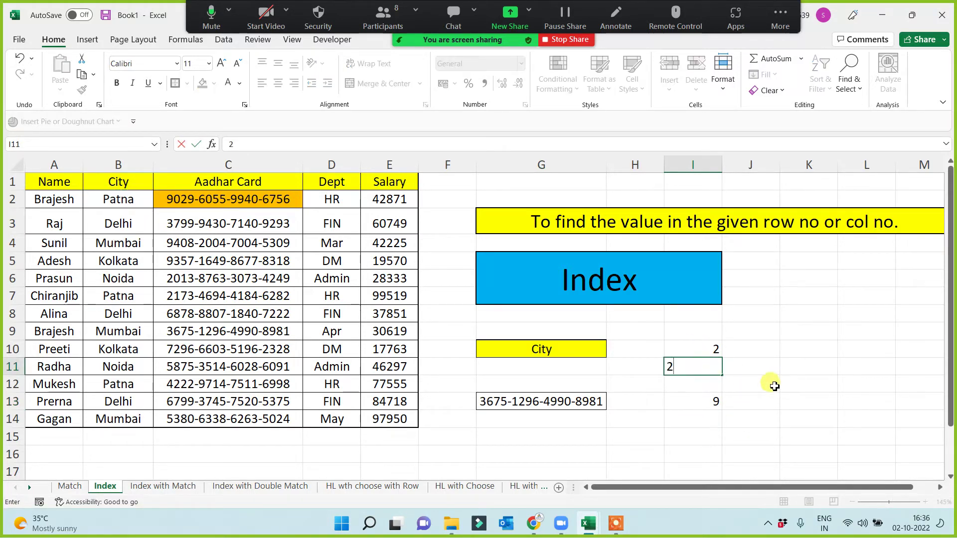
{"action": "left_click", "coordinate": [742, 387]}
{"action": "left_click", "coordinate": [703, 370]}
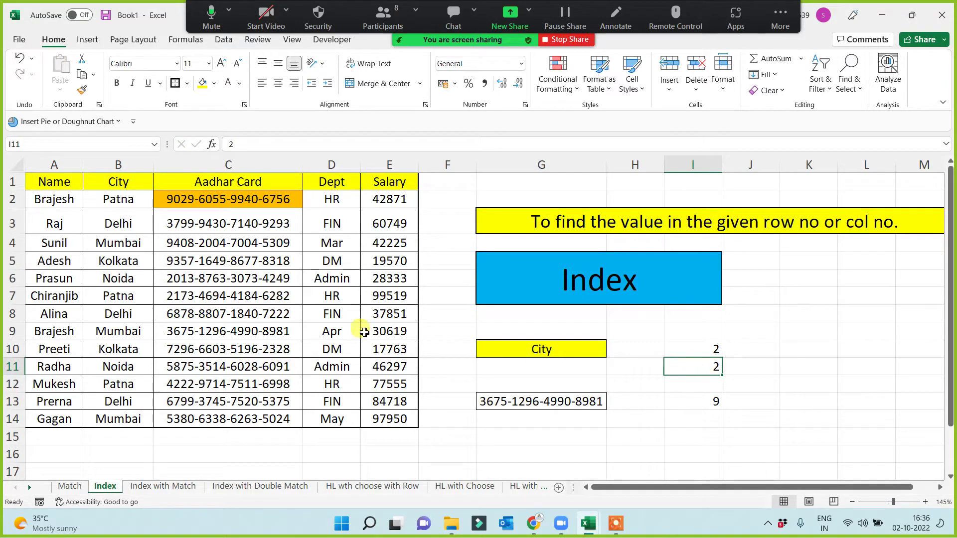
{"action": "left_click", "coordinate": [523, 350]}
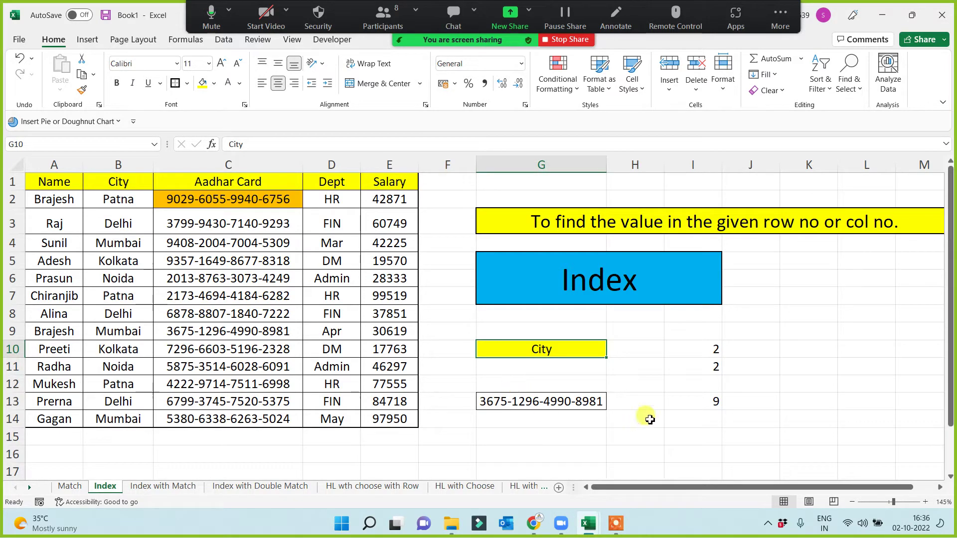
Step: Change the column number in I11 to 3 and set it back to 2
{"action": "left_click", "coordinate": [690, 369]}
{"action": "type", "text": "3"}
{"action": "left_click", "coordinate": [687, 369]}
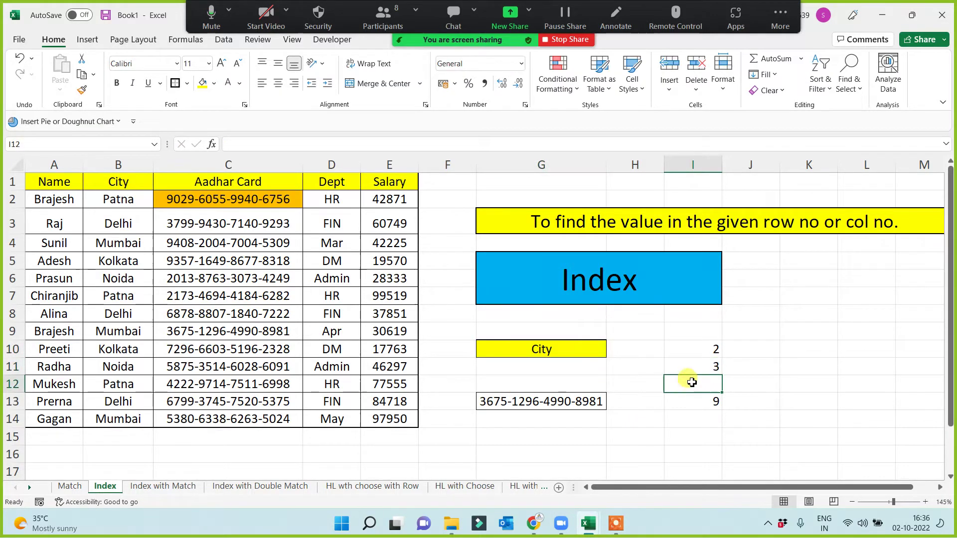
{"action": "type", "text": "2"}
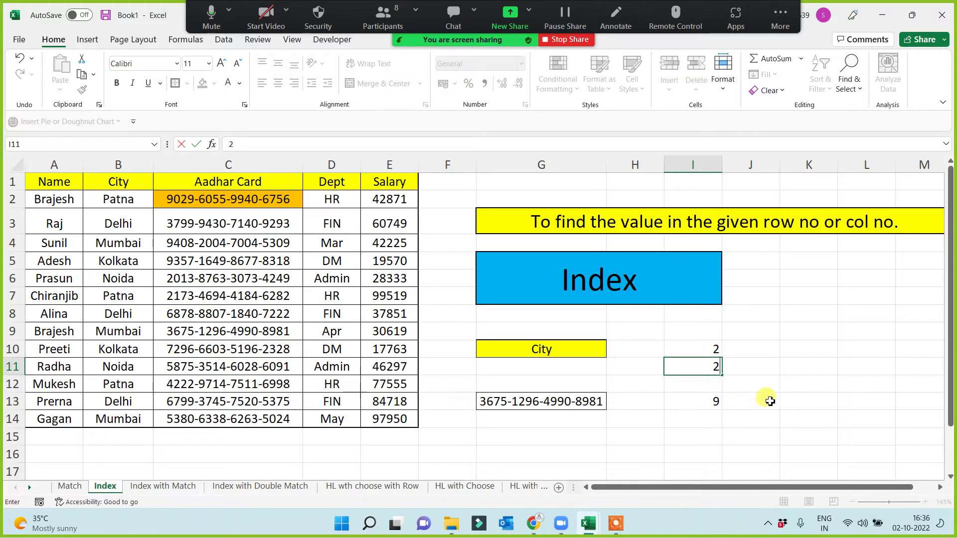
{"action": "left_click", "coordinate": [764, 397]}
Step: Enter the formula =INDEX($A$1:$E$1,1,I11) in cell K11 to return the header at the given column number
{"action": "left_click", "coordinate": [790, 372]}
{"action": "type", "text": "="}
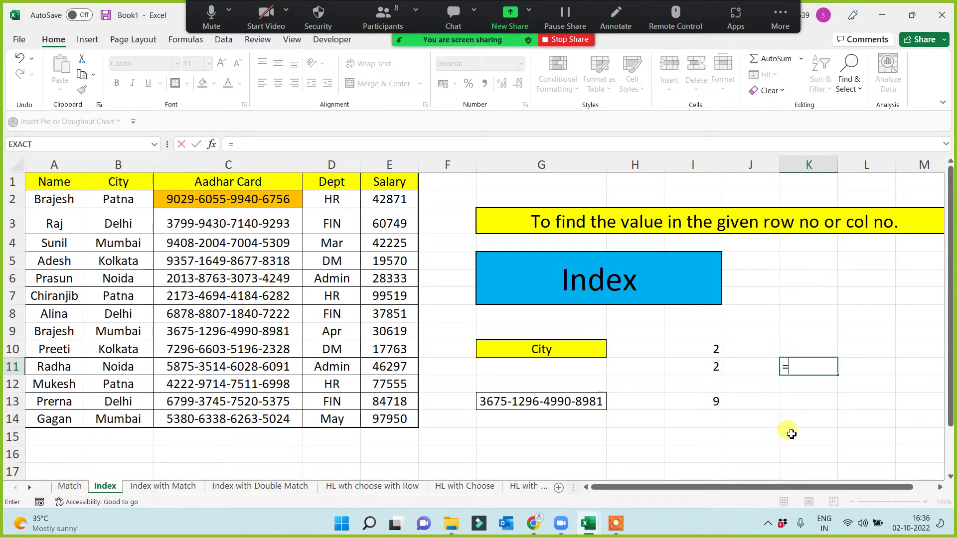
{"action": "type", "text": "index("}
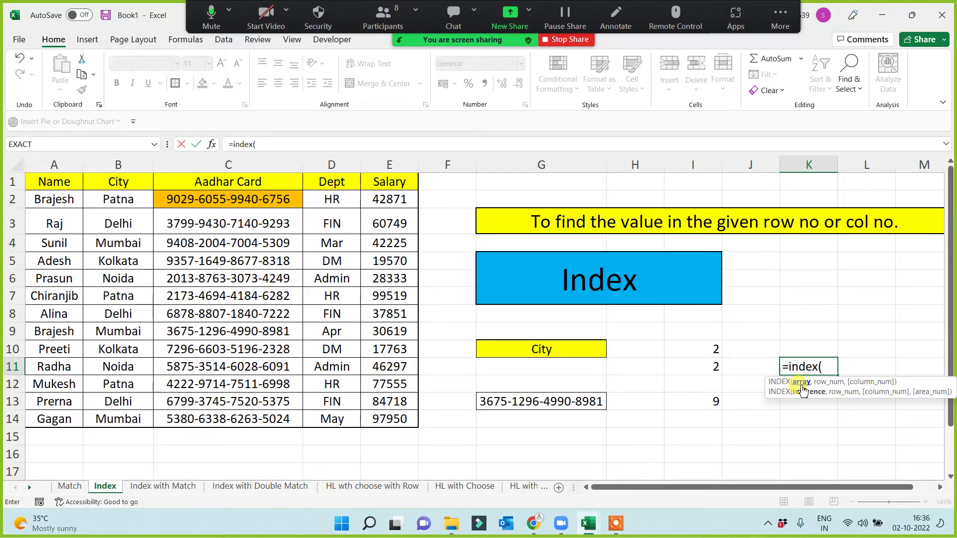
{"action": "left_click_drag", "start_coordinate": [389, 183], "coordinate": [14, 173]}
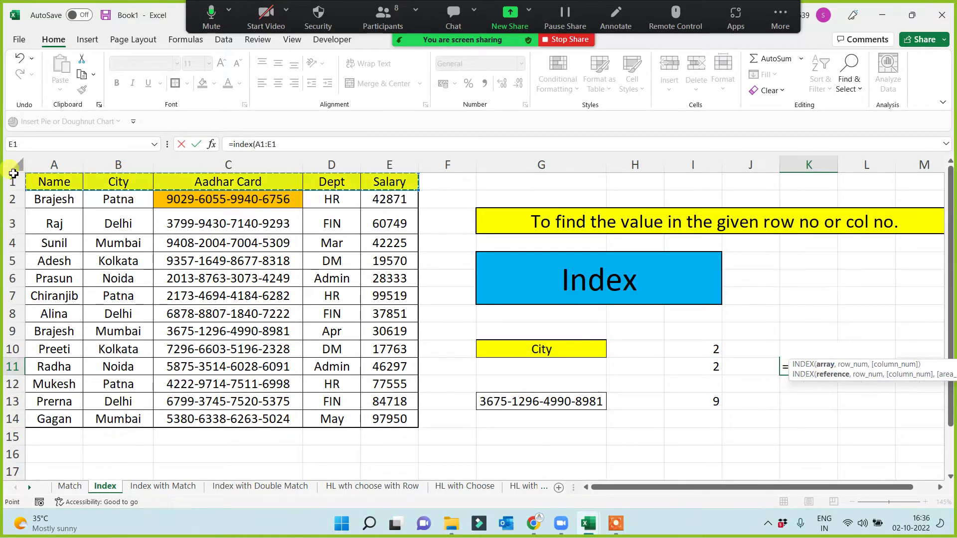
{"action": "key", "text": "F4"}
{"action": "type", "text": ",1"}
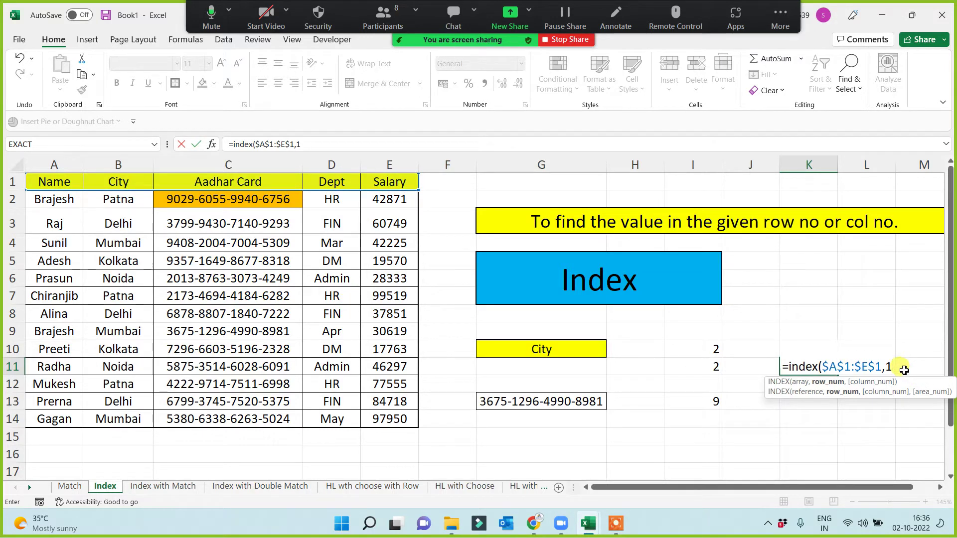
{"action": "type", "text": ","}
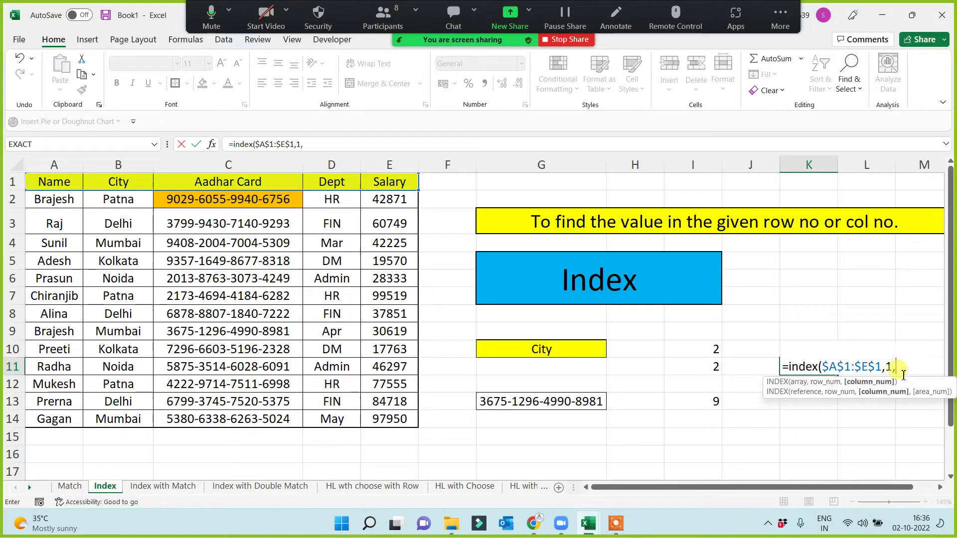
{"action": "left_click", "coordinate": [703, 369]}
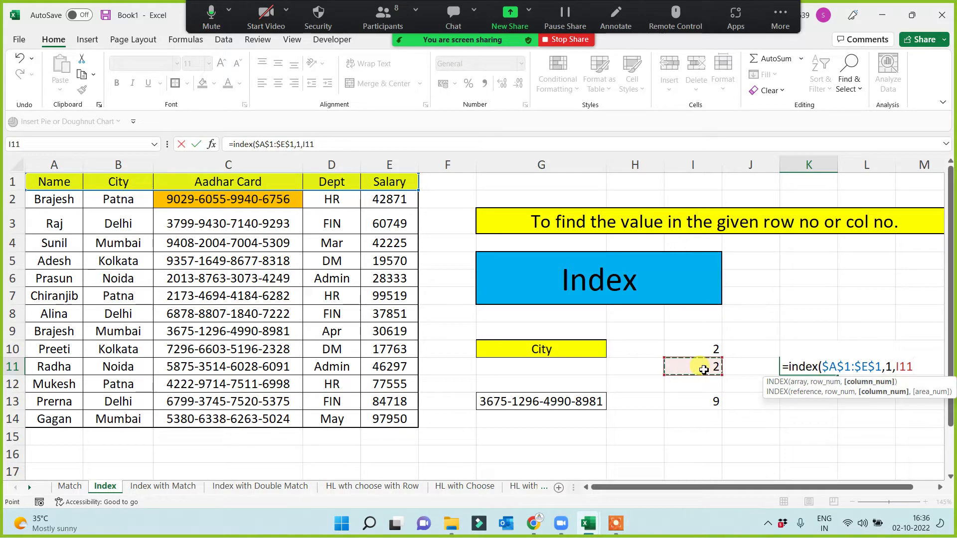
{"action": "type", "text": ")"}
{"action": "key", "text": "Return"}
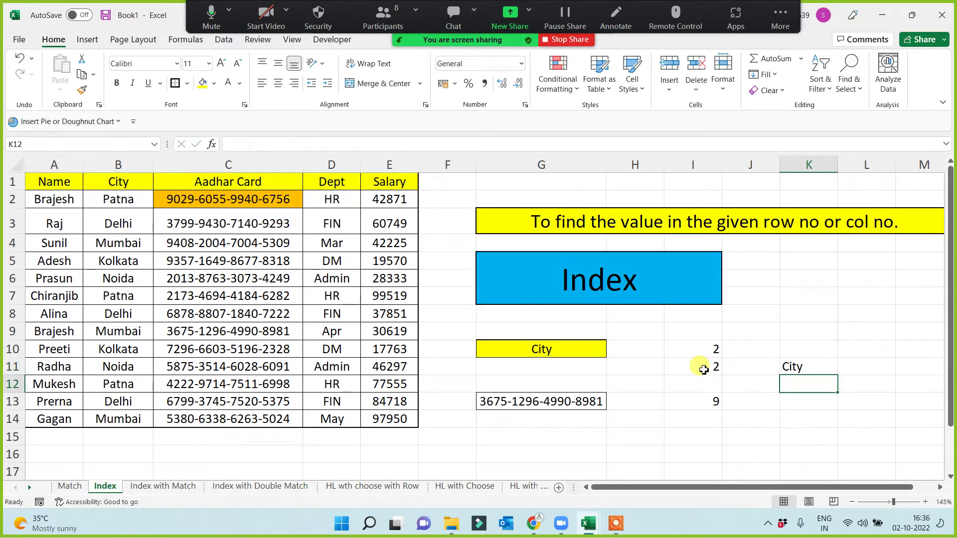
Step: Set the column number in I11 to 4 to test the INDEX formula in K11
{"action": "left_click", "coordinate": [791, 366]}
{"action": "left_click", "coordinate": [690, 373]}
{"action": "type", "text": "4"}
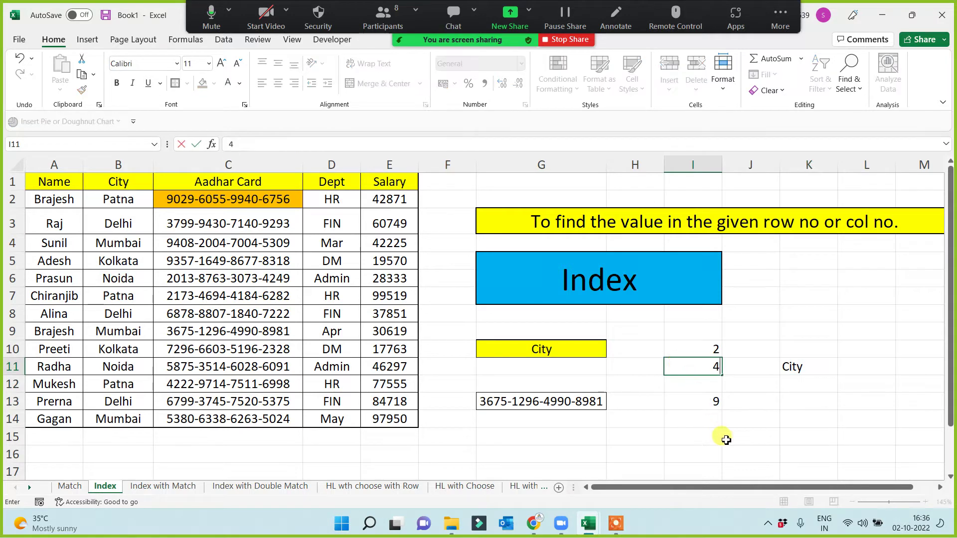
{"action": "left_click", "coordinate": [755, 437]}
{"action": "left_click", "coordinate": [703, 368]}
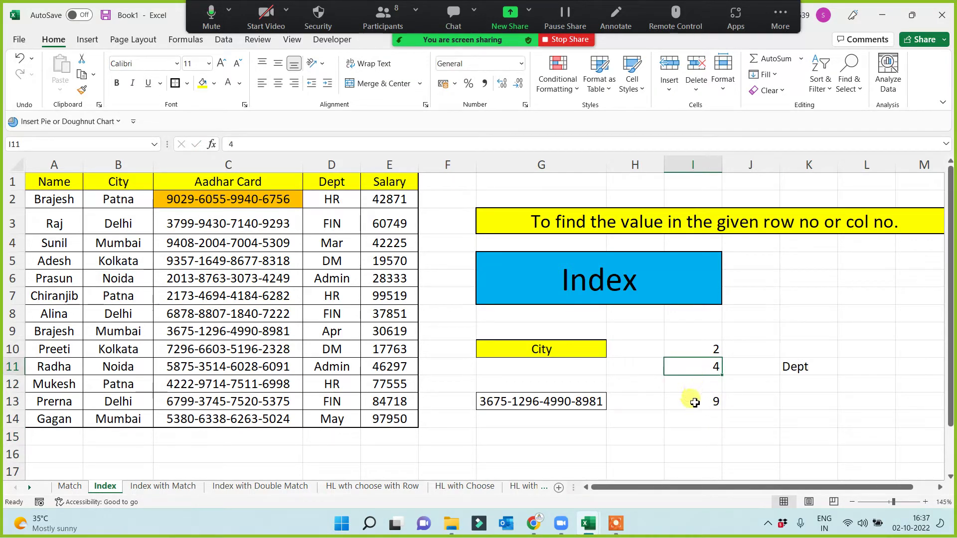
Step: Set the column number in I11 to 5, 2 and 1 in turn to test the INDEX formula in K11
{"action": "type", "text": "5"}
{"action": "left_click", "coordinate": [817, 422]}
{"action": "left_click", "coordinate": [698, 366]}
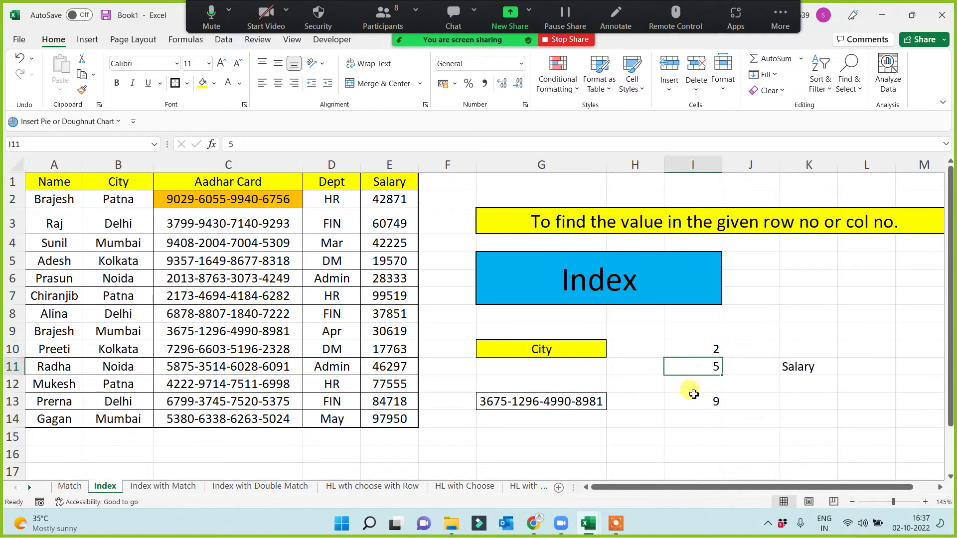
{"action": "type", "text": "2"}
{"action": "left_click", "coordinate": [714, 433]}
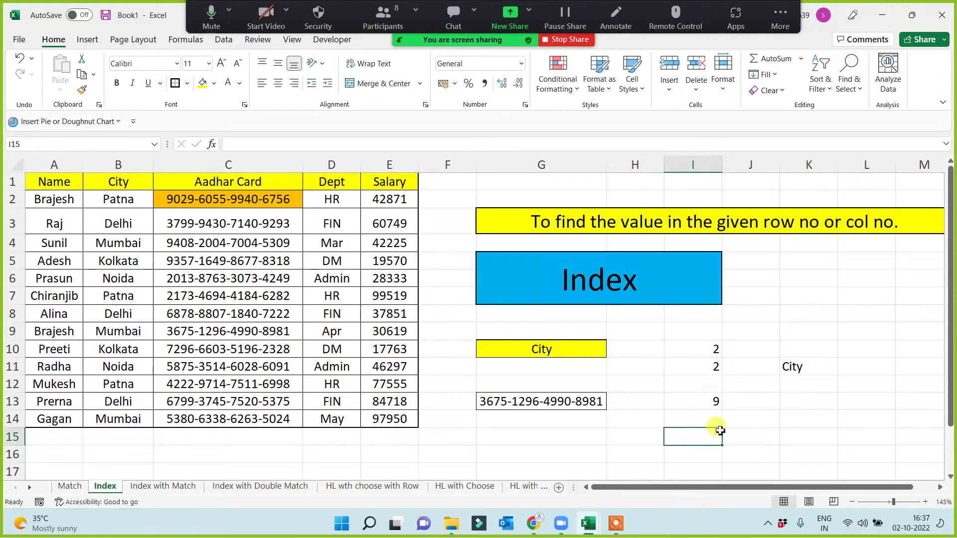
{"action": "left_click", "coordinate": [715, 373]}
{"action": "type", "text": "1"}
{"action": "left_click", "coordinate": [794, 423]}
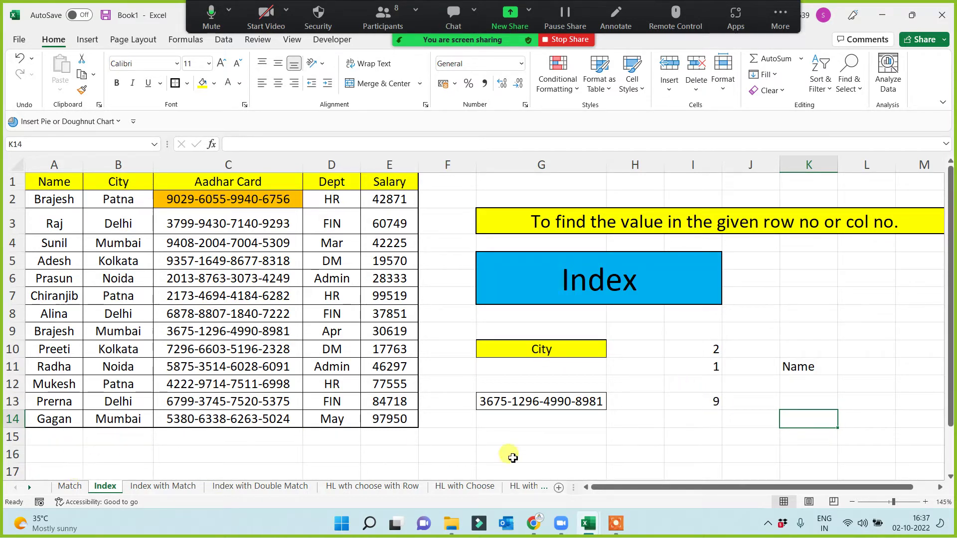
Step: Compare with the City MATCH formula in I10 and set the column number in I11 to 2
{"action": "left_click", "coordinate": [529, 347]}
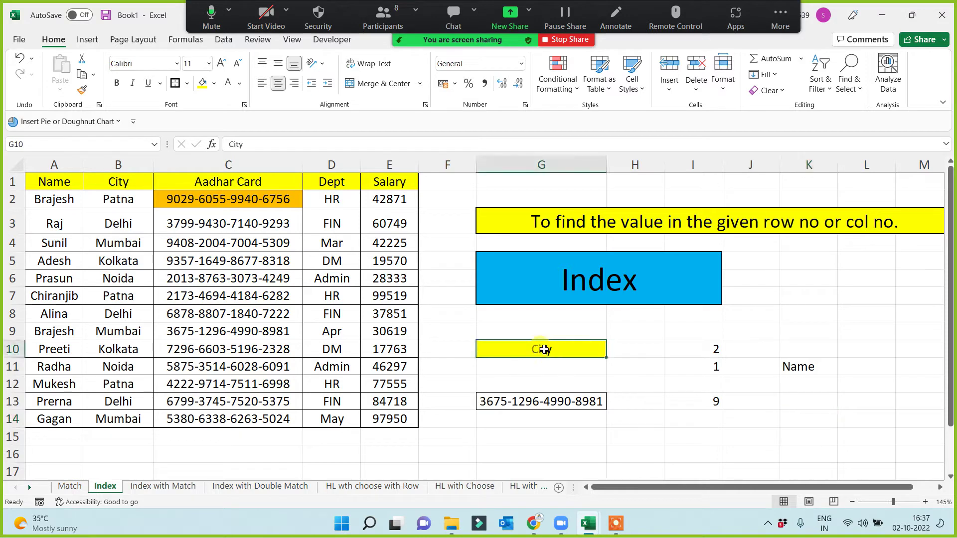
{"action": "left_click", "coordinate": [692, 346]}
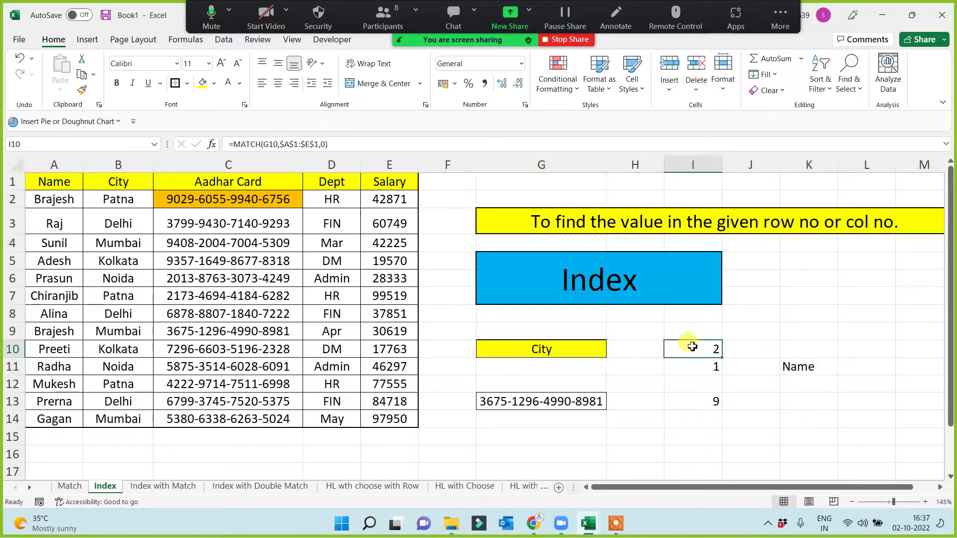
{"action": "left_click", "coordinate": [696, 367]}
{"action": "type", "text": "2"}
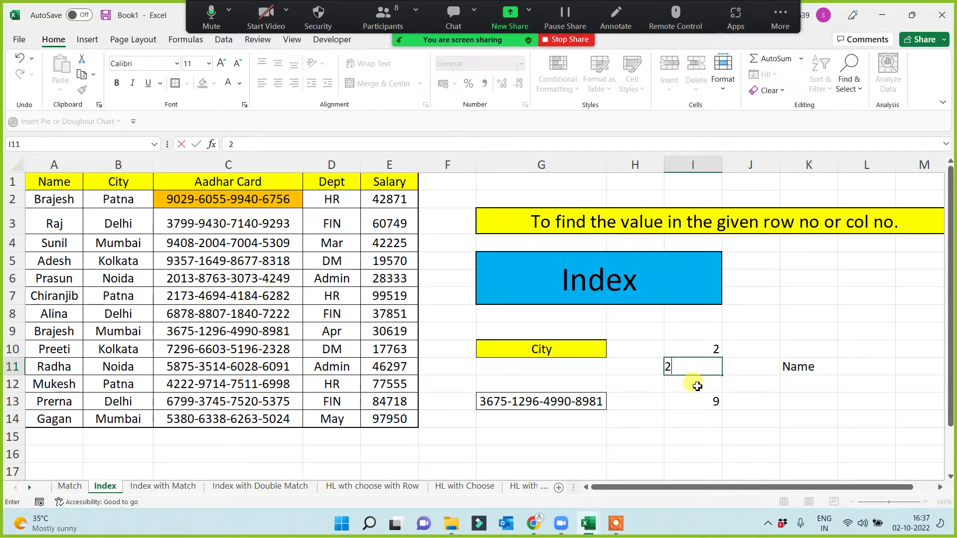
{"action": "left_click", "coordinate": [678, 438]}
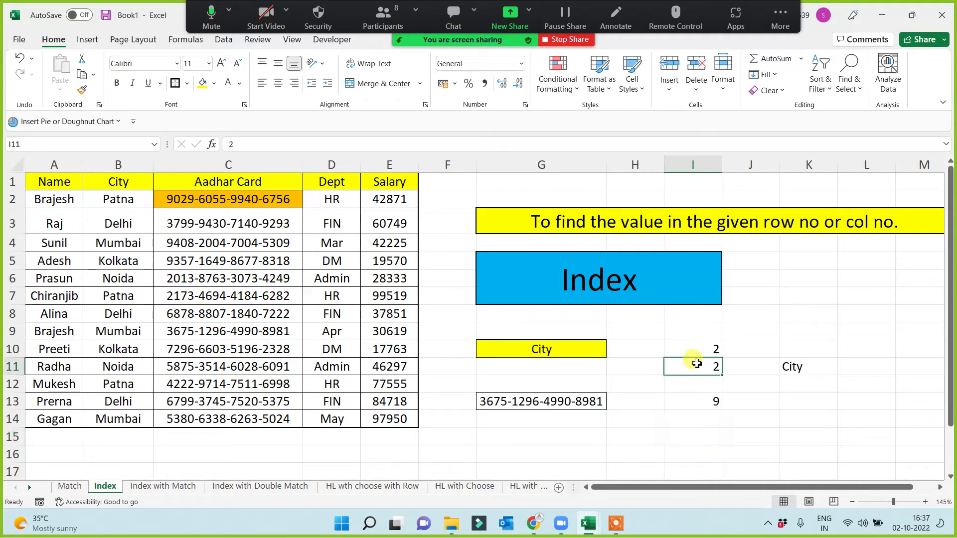
{"action": "left_click", "coordinate": [792, 366]}
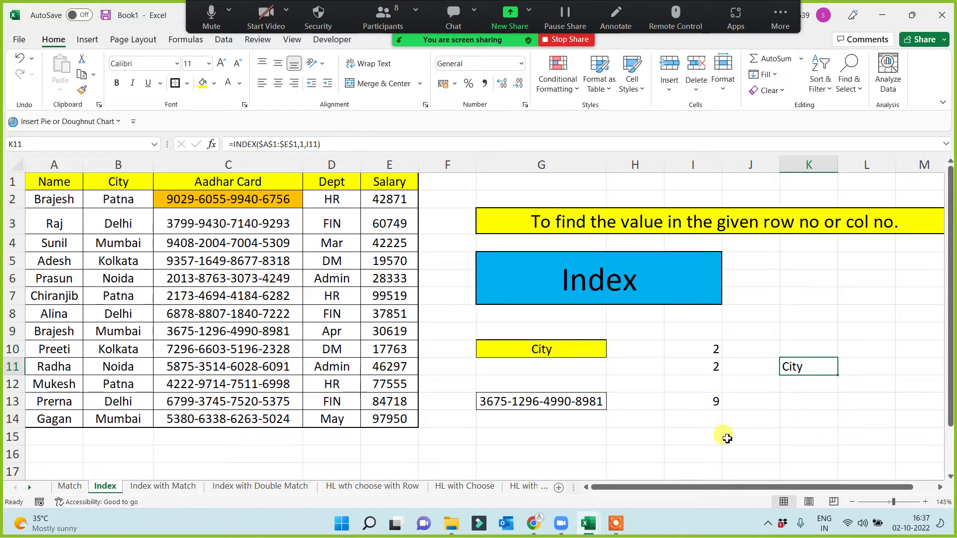
Step: Enter 9 in I14 as the row number, just below the Aadhar Card MATCH result
{"action": "left_click", "coordinate": [707, 423]}
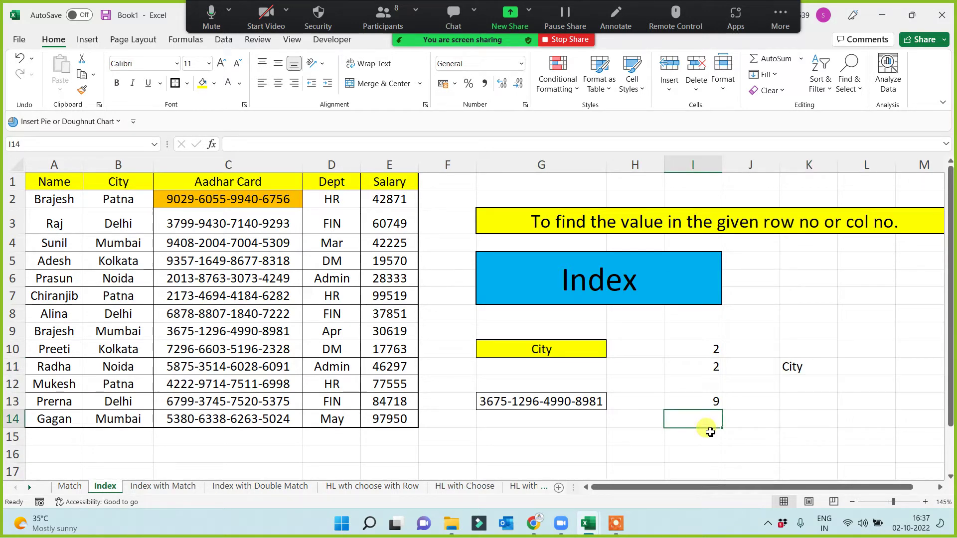
{"action": "type", "text": "9"}
{"action": "left_click", "coordinate": [638, 429]}
{"action": "left_click", "coordinate": [572, 402]}
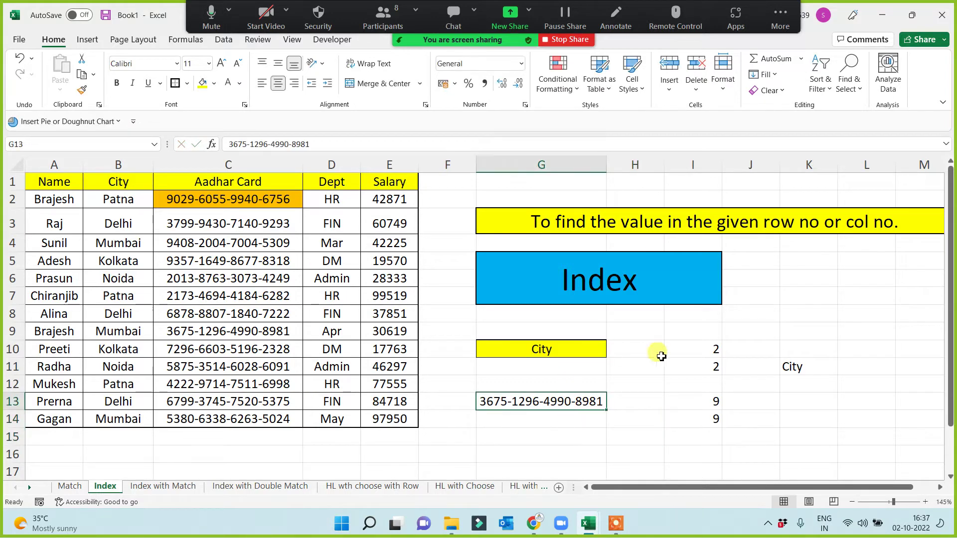
{"action": "left_click", "coordinate": [717, 401]}
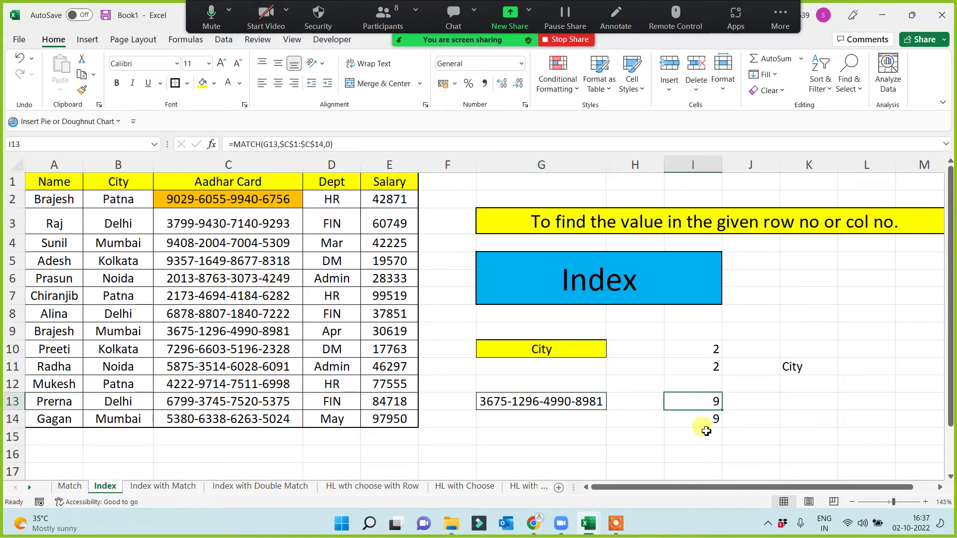
{"action": "left_click", "coordinate": [707, 420]}
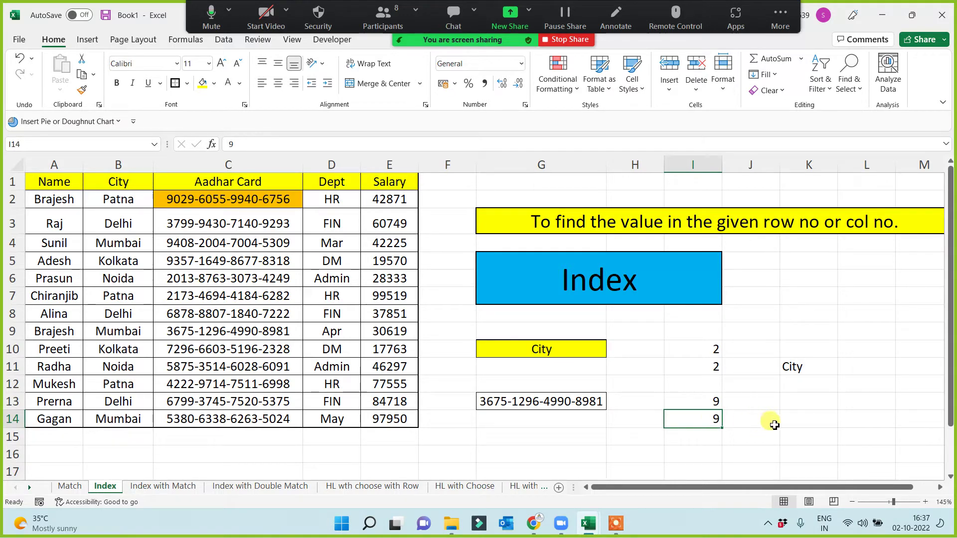
Step: Enter the formula =INDEX($C$1:$C$14,I14,1) in K14 to return the Aadhar Card value at the given row number
{"action": "left_click", "coordinate": [790, 423]}
{"action": "type", "text": "=i"}
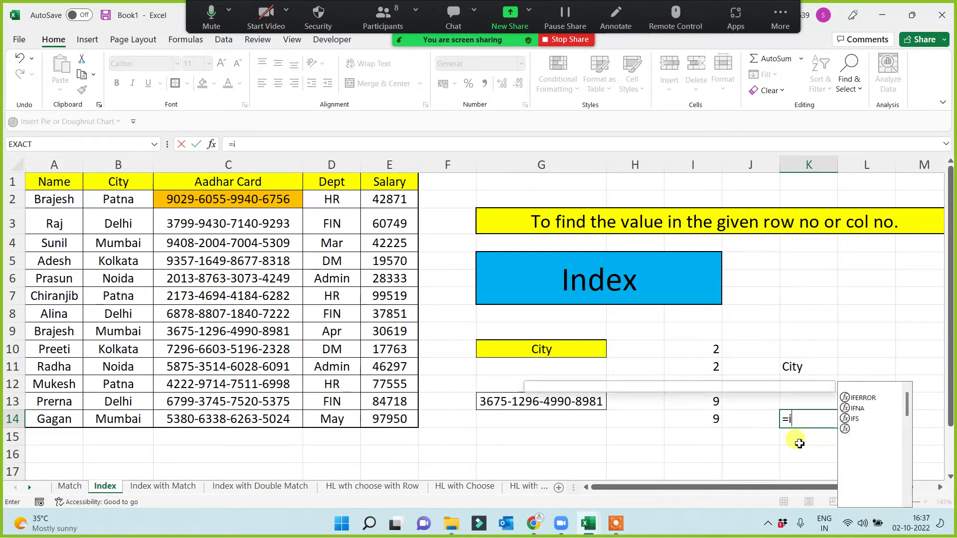
{"action": "type", "text": "ndex("}
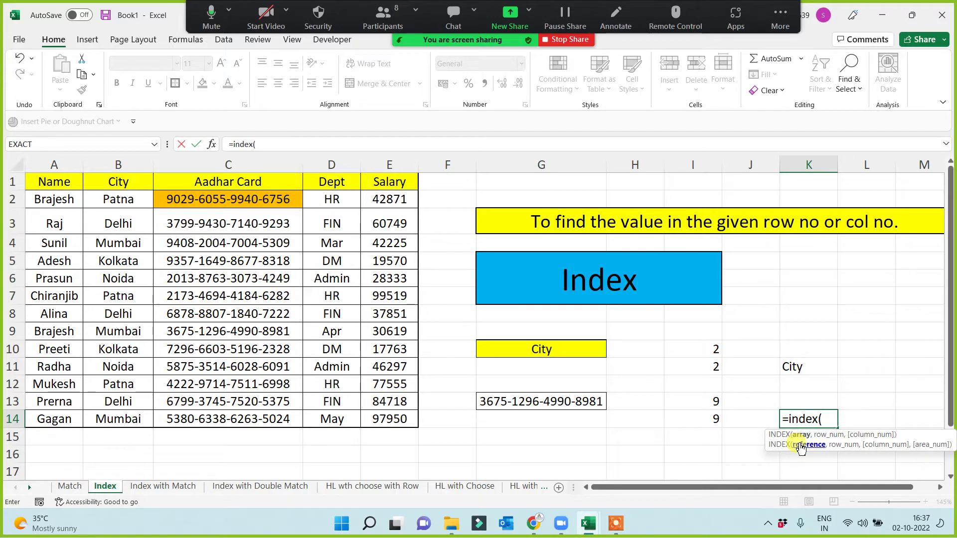
{"action": "left_click_drag", "start_coordinate": [206, 181], "coordinate": [201, 415]}
{"action": "key", "text": "F4"}
{"action": "type", "text": ","}
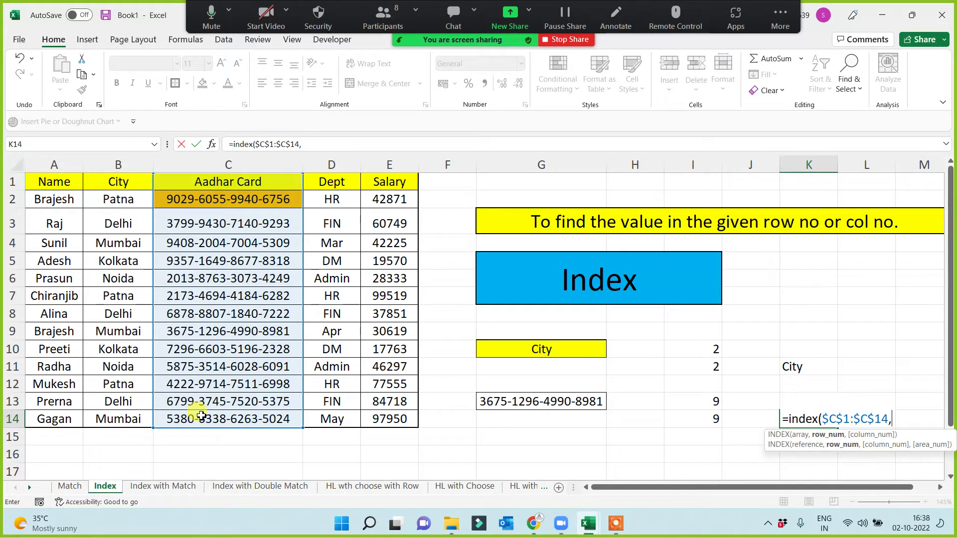
{"action": "left_click", "coordinate": [695, 424]}
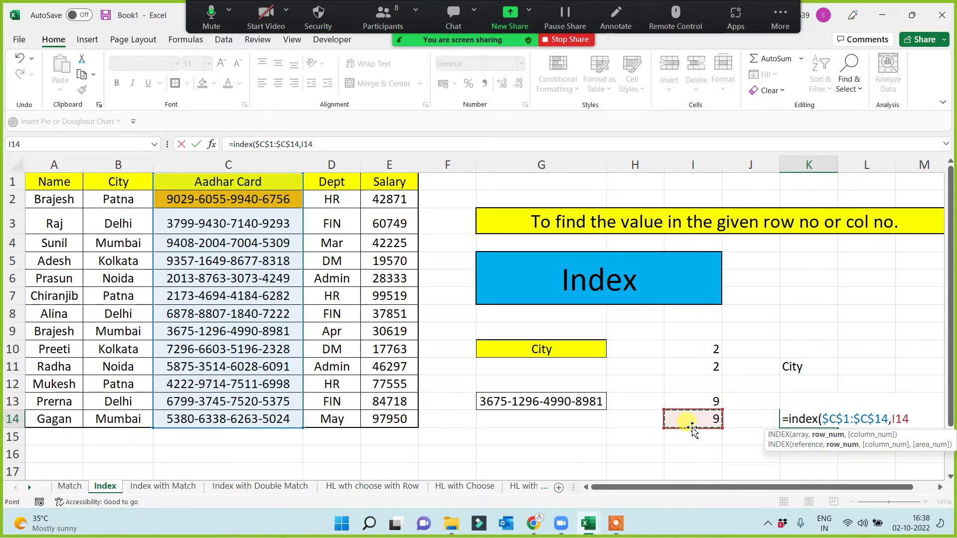
{"action": "type", "text": ","}
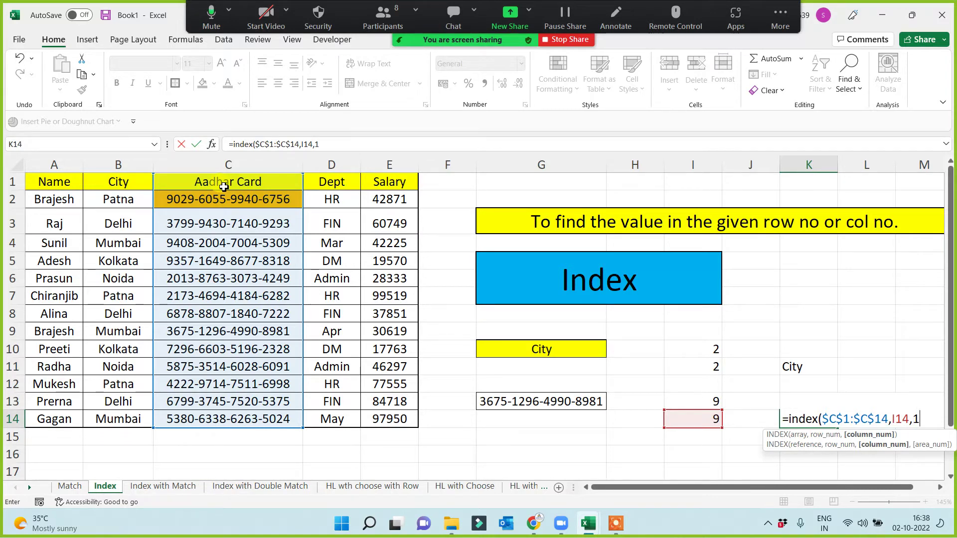
{"action": "type", "text": "1)"}
{"action": "key", "text": "Return"}
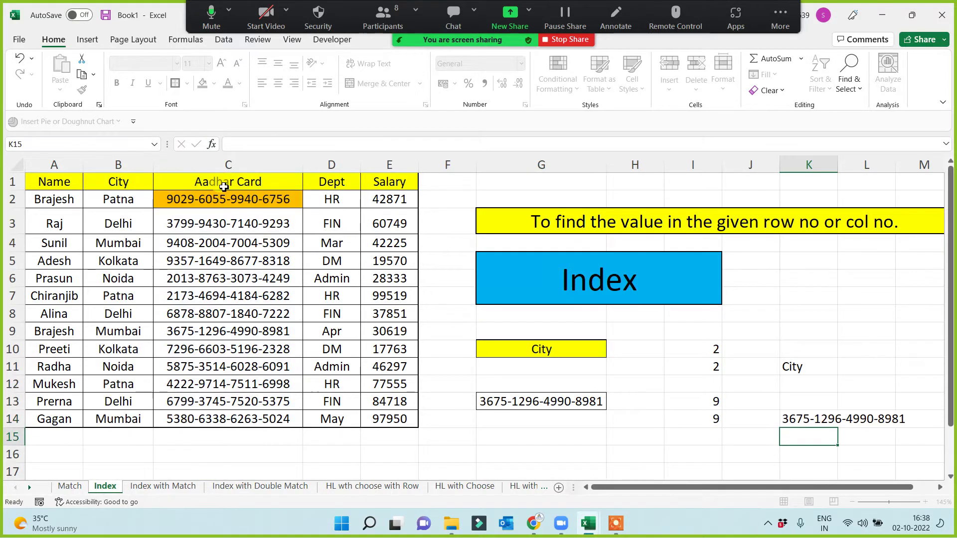
Step: Set the row number in I14 to 1 and then to 2 to test the INDEX formula in K14
{"action": "left_click", "coordinate": [694, 421]}
{"action": "type", "text": "1"}
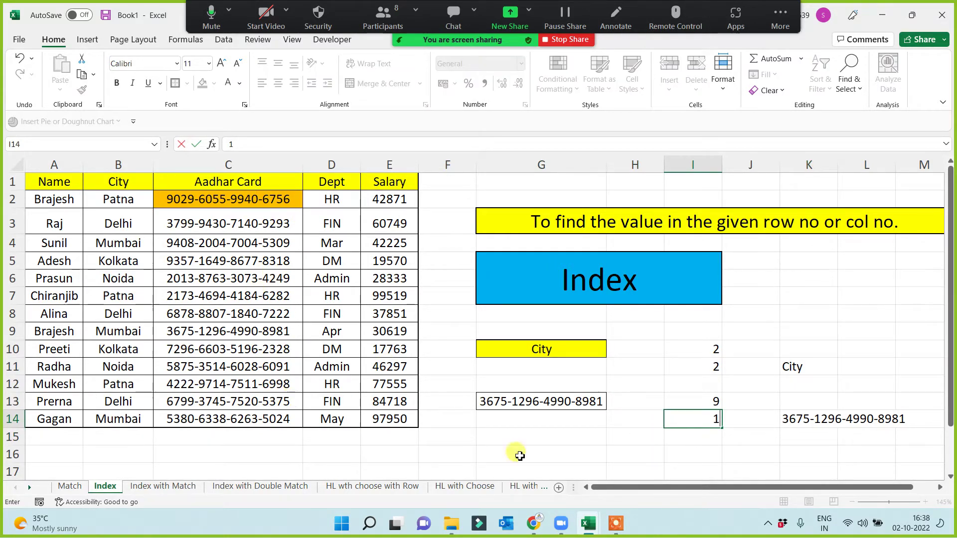
{"action": "left_click", "coordinate": [652, 451]}
{"action": "left_click", "coordinate": [692, 418]}
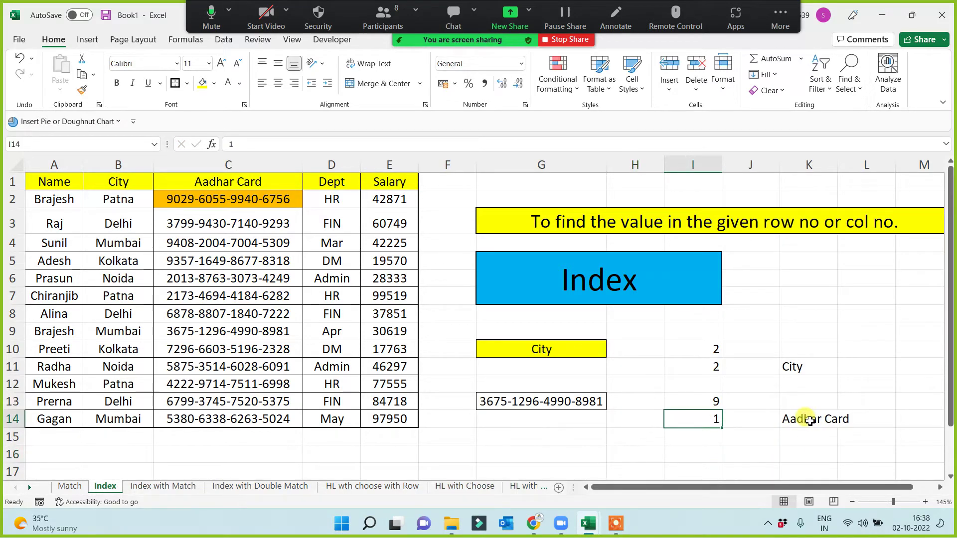
{"action": "left_click", "coordinate": [807, 419]}
{"action": "left_click", "coordinate": [704, 421]}
{"action": "type", "text": "2"}
{"action": "key", "text": "Return"}
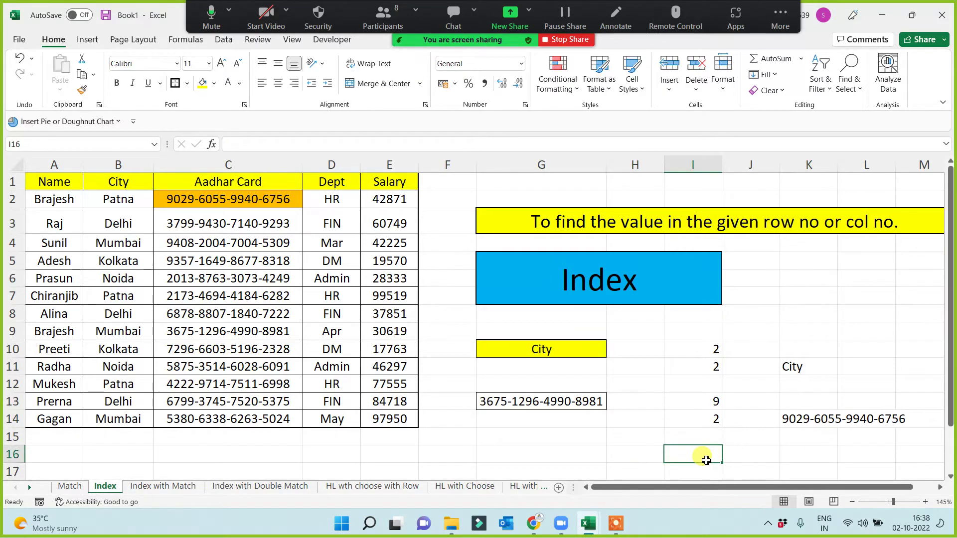
Step: Test the INDEX formula in K14 with row number 7, then set I14 to 10
{"action": "left_click", "coordinate": [705, 420]}
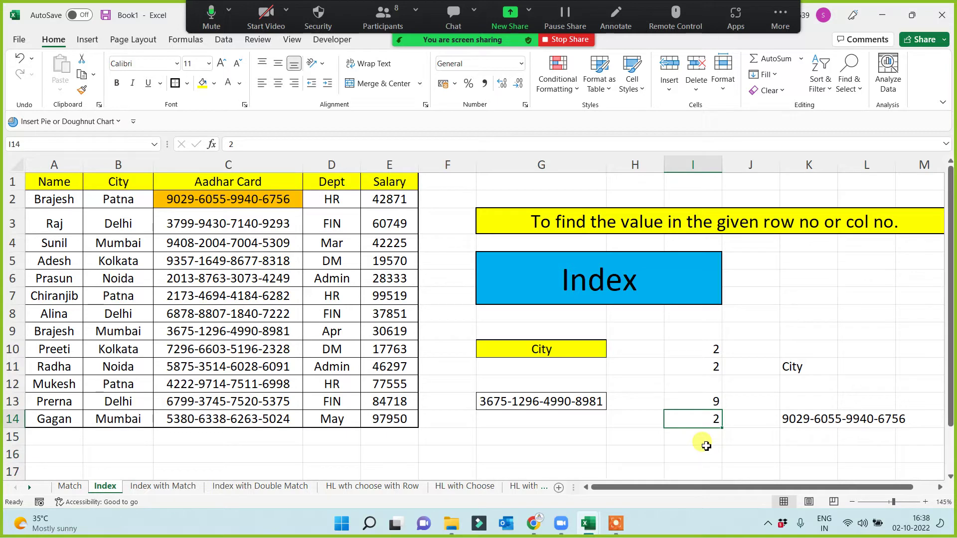
{"action": "type", "text": "7"}
{"action": "key", "text": "Return"}
{"action": "left_click", "coordinate": [796, 418]}
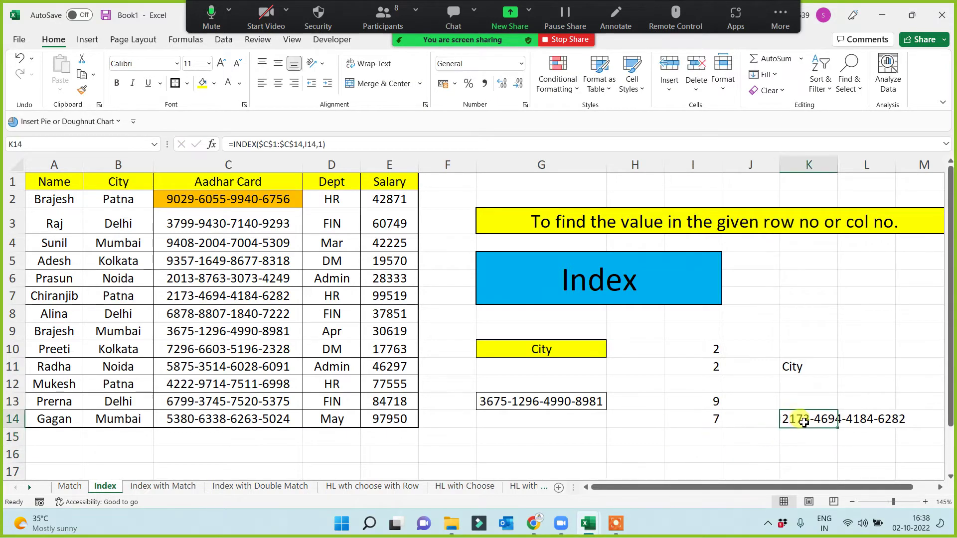
{"action": "left_click", "coordinate": [700, 419]}
{"action": "type", "text": "10"}
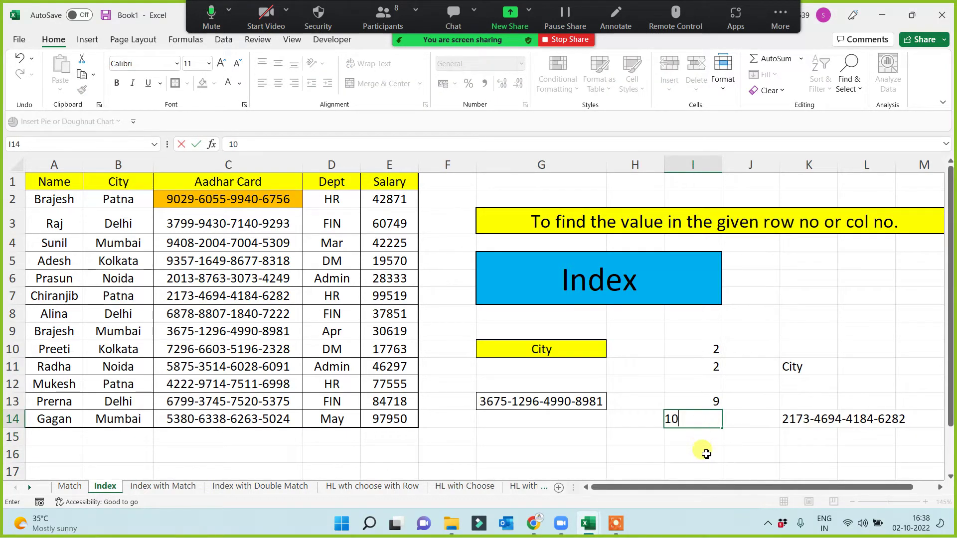
{"action": "key", "text": "Return"}
{"action": "key", "text": "Return"}
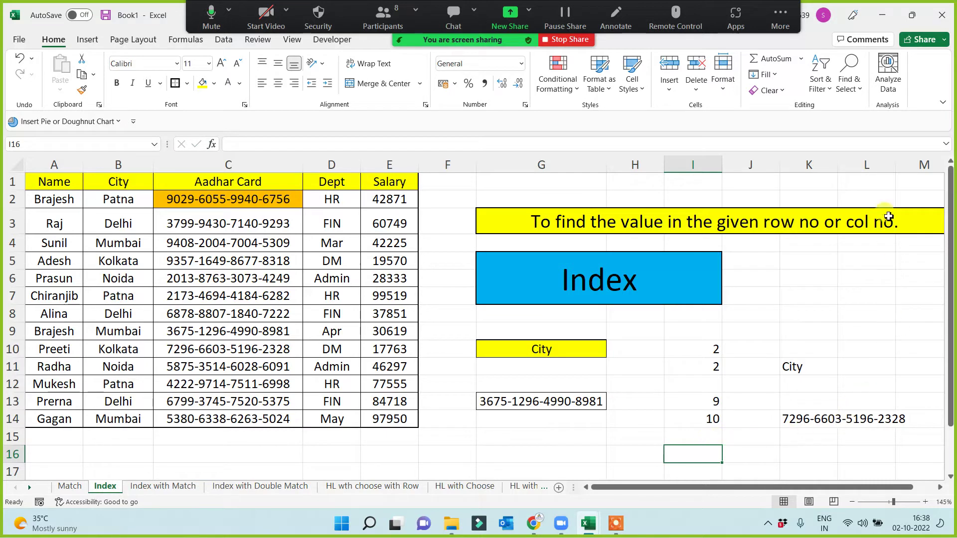
Step: Widen column L slightly and clear both INDEX formulas from the range K10:K16
{"action": "left_click_drag", "start_coordinate": [897, 162], "coordinate": [908, 162]}
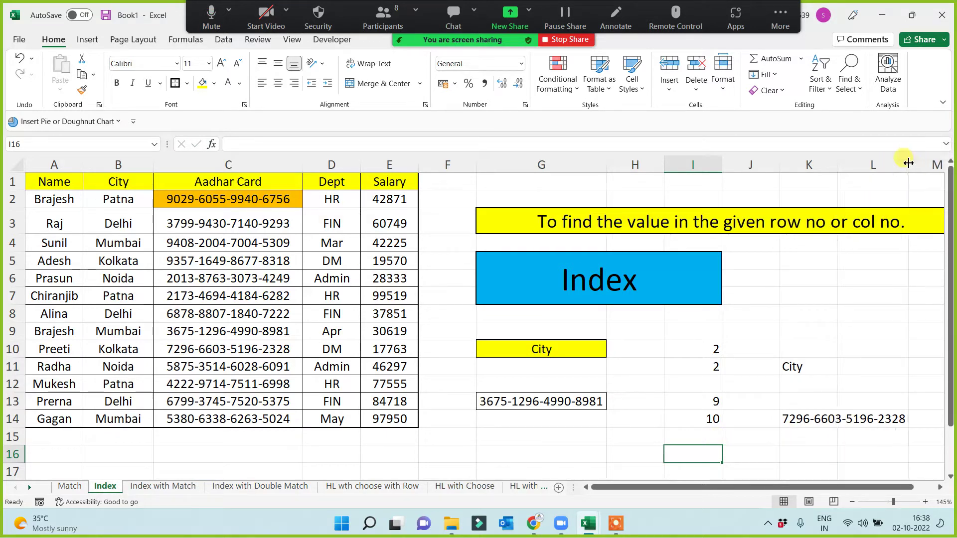
{"action": "left_click", "coordinate": [749, 442]}
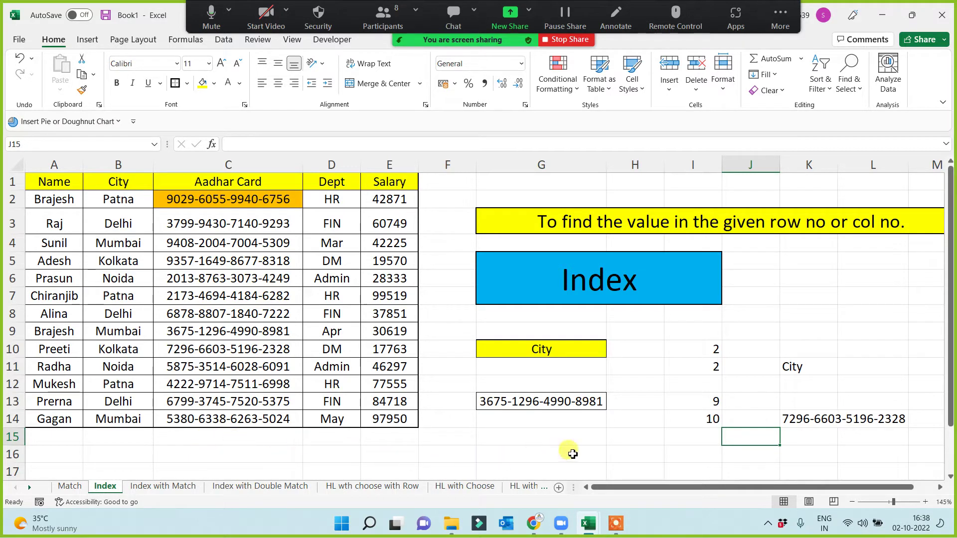
{"action": "left_click_drag", "start_coordinate": [797, 349], "coordinate": [802, 455]}
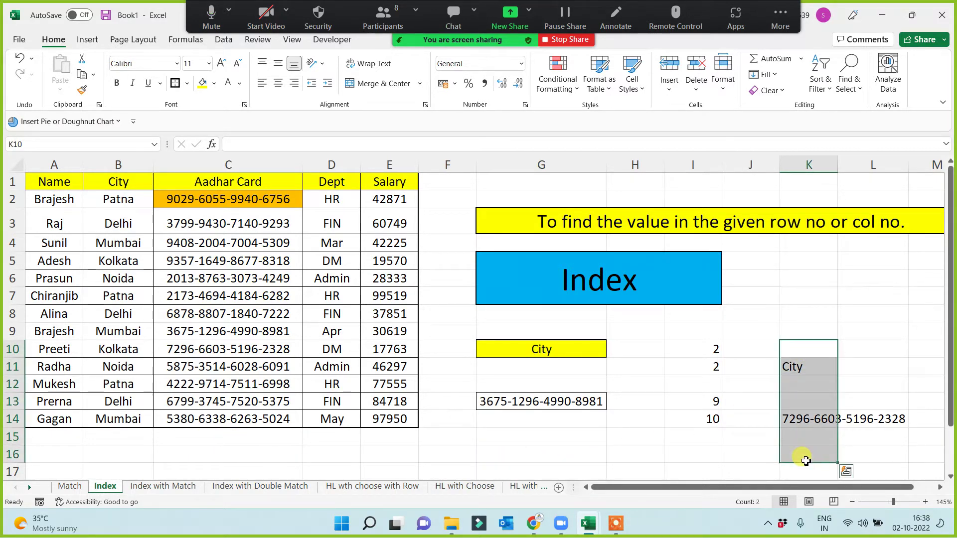
{"action": "key", "text": "Delete"}
{"action": "left_click", "coordinate": [752, 420]}
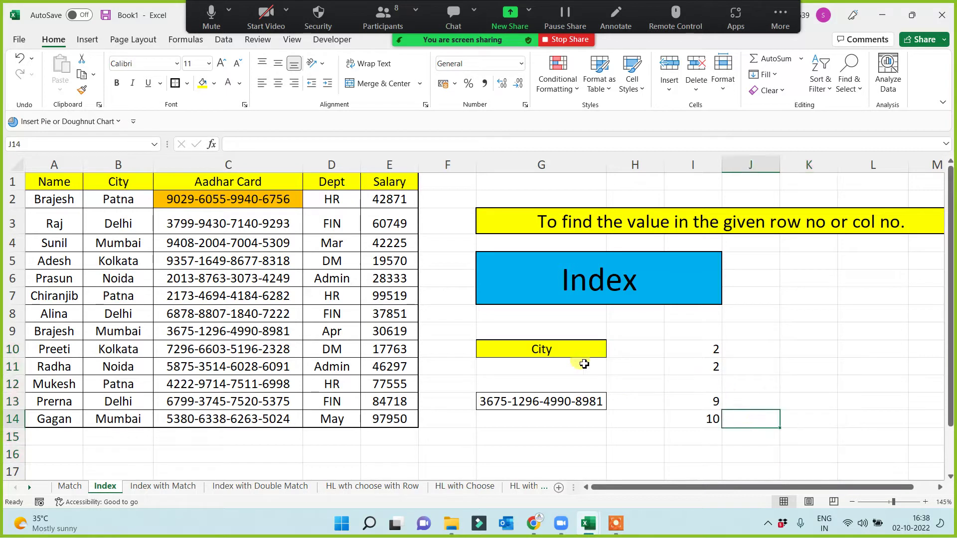
Step: Enter the formula =INDEX($A$1:$E$1,1,I11) in K11 to return the header at the given column number
{"action": "left_click", "coordinate": [558, 353]}
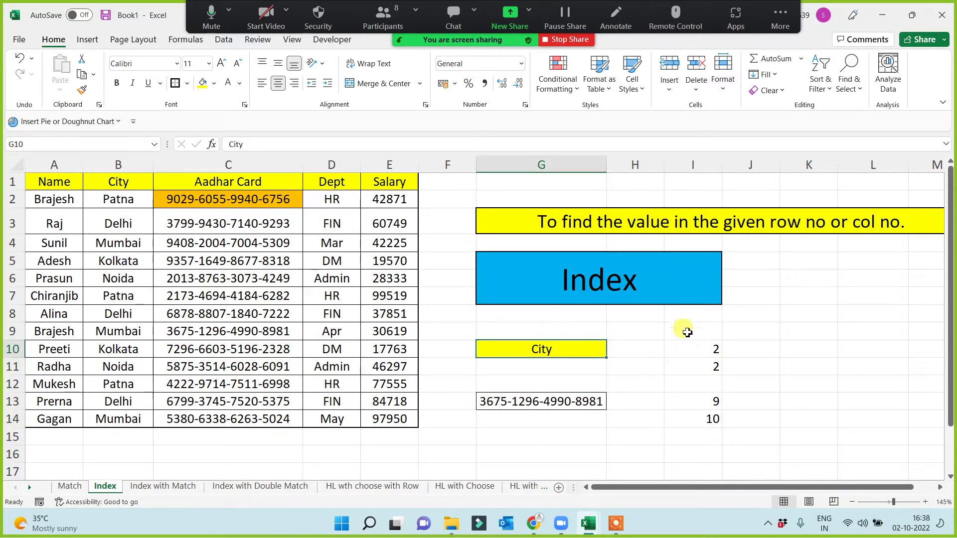
{"action": "left_click", "coordinate": [696, 350]}
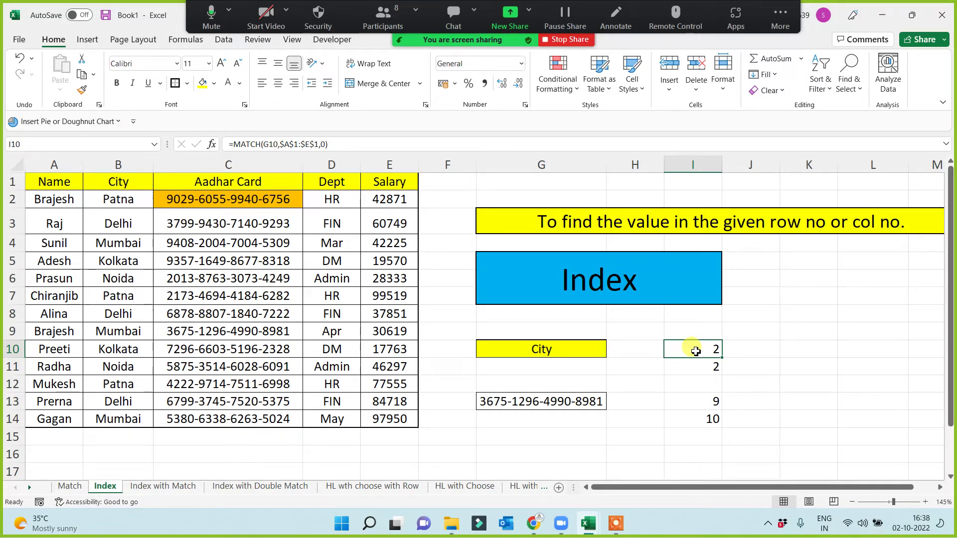
{"action": "left_click", "coordinate": [694, 369]}
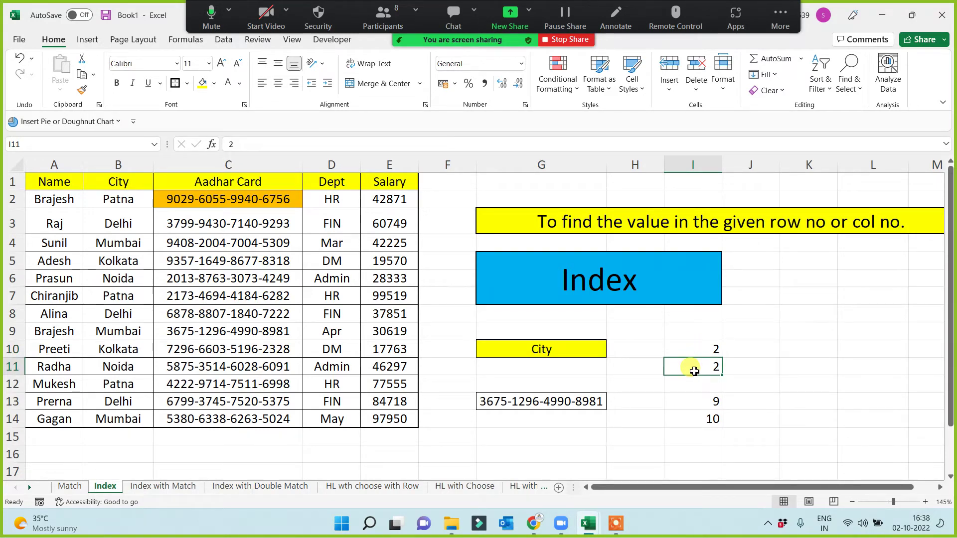
{"action": "left_click", "coordinate": [783, 369]}
{"action": "type", "text": "=inde"}
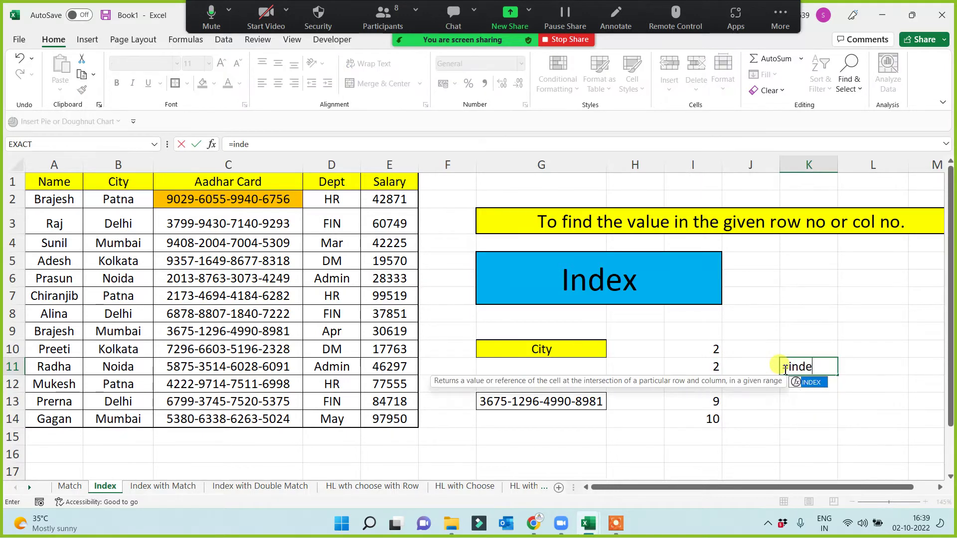
{"action": "type", "text": "x("}
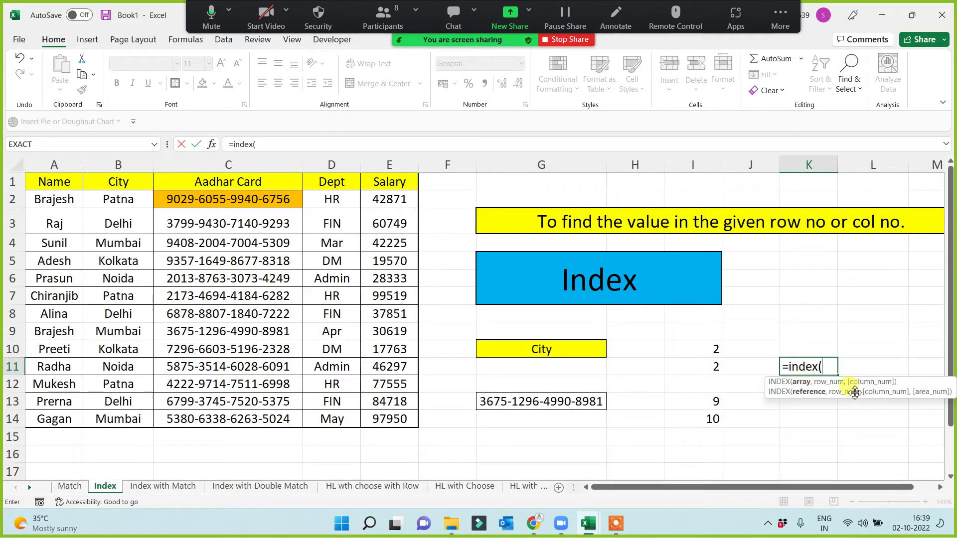
{"action": "left_click_drag", "start_coordinate": [398, 190], "coordinate": [2, 174]}
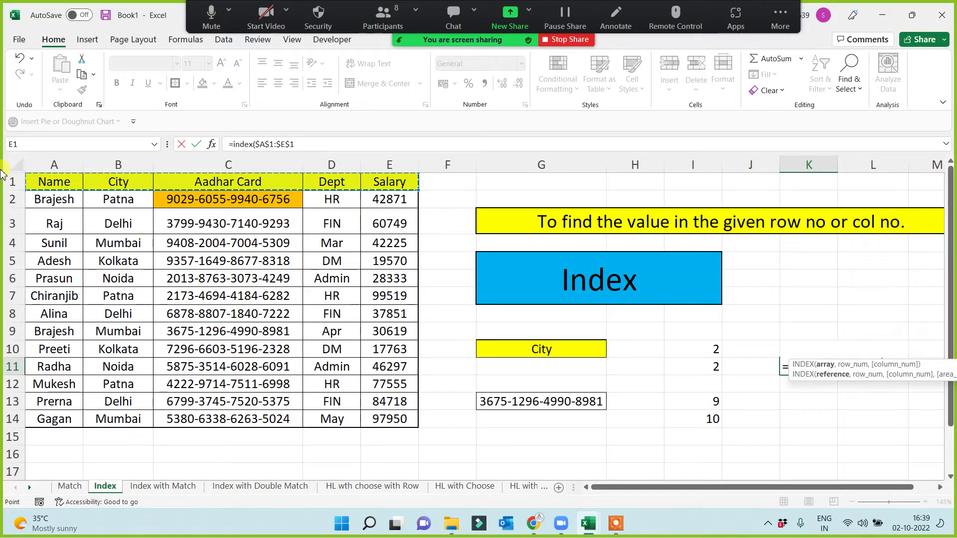
{"action": "type", "text": ","}
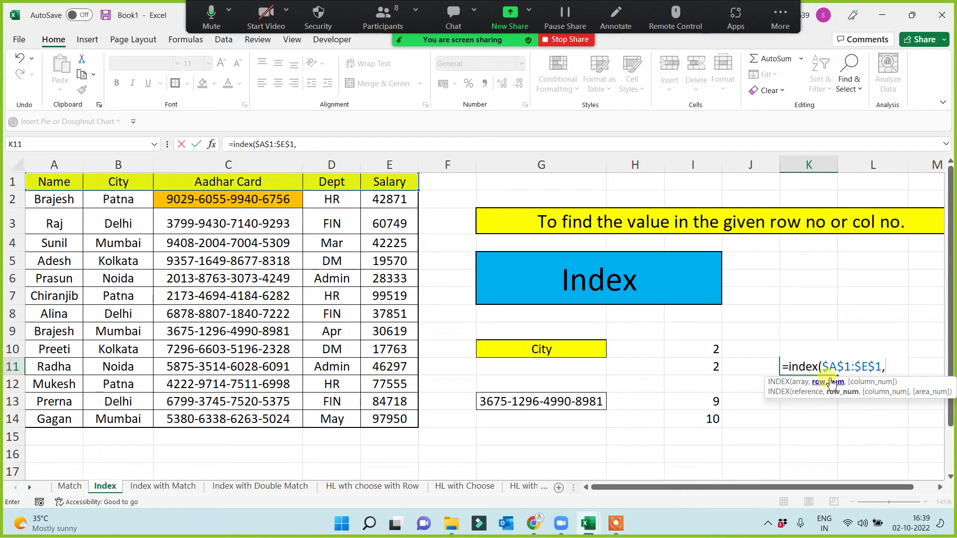
{"action": "type", "text": "1"}
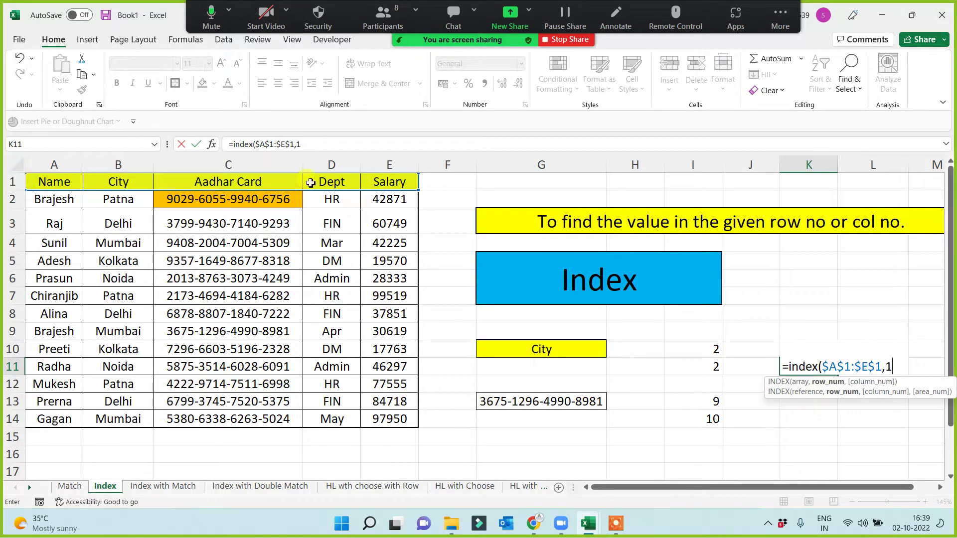
{"action": "type", "text": ","}
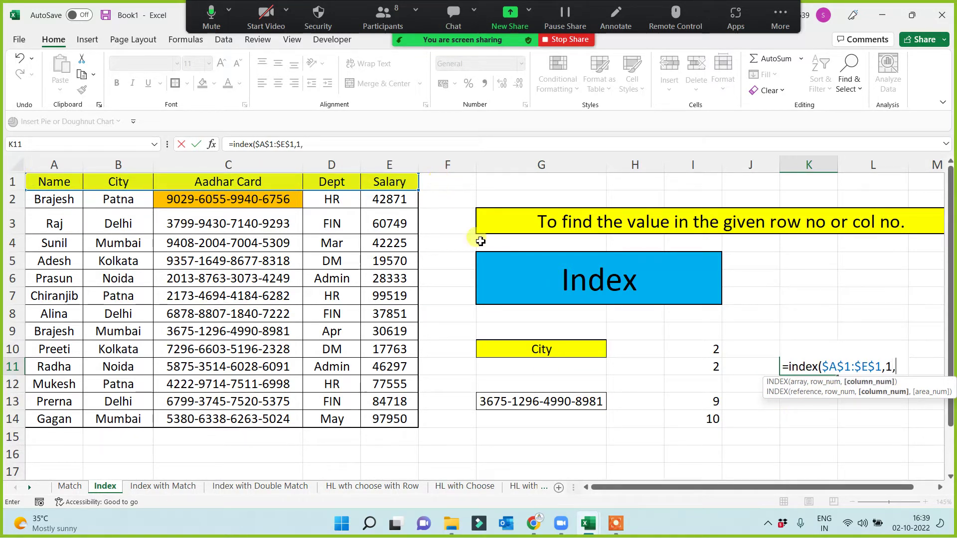
{"action": "left_click", "coordinate": [704, 367]}
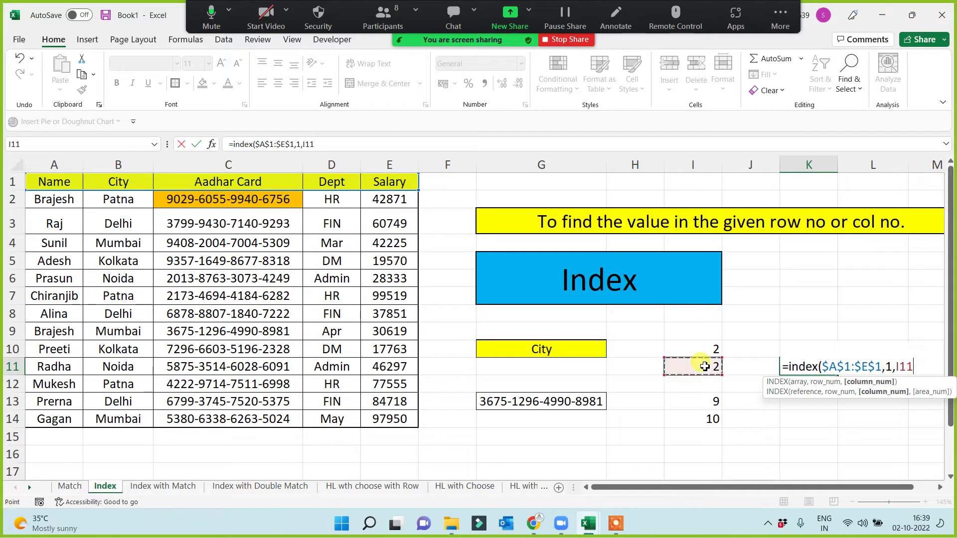
{"action": "type", "text": ")"}
{"action": "key", "text": "Return"}
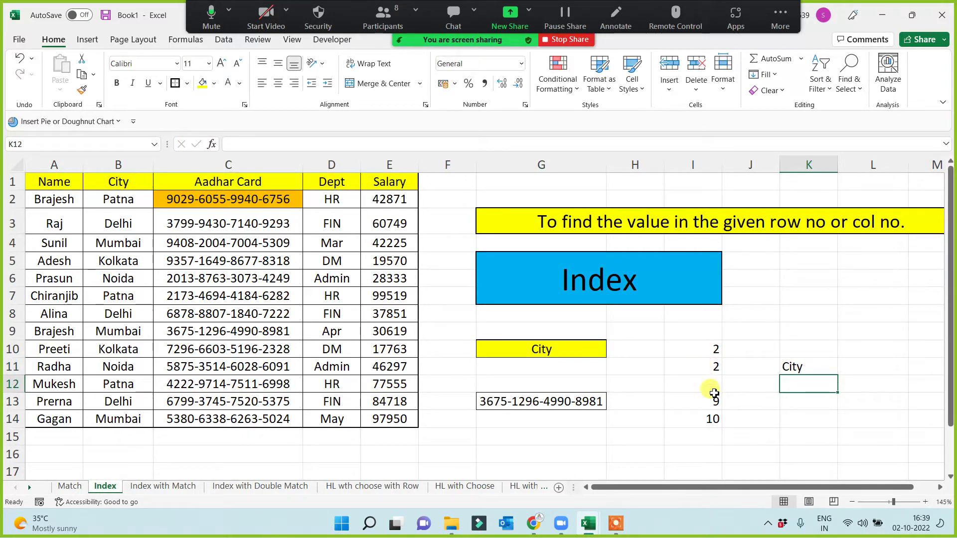
Step: Set the column number in I11 to 4 and review the arguments of the INDEX formula in K11
{"action": "left_click", "coordinate": [705, 368]}
{"action": "type", "text": "4"}
{"action": "left_click", "coordinate": [668, 419]}
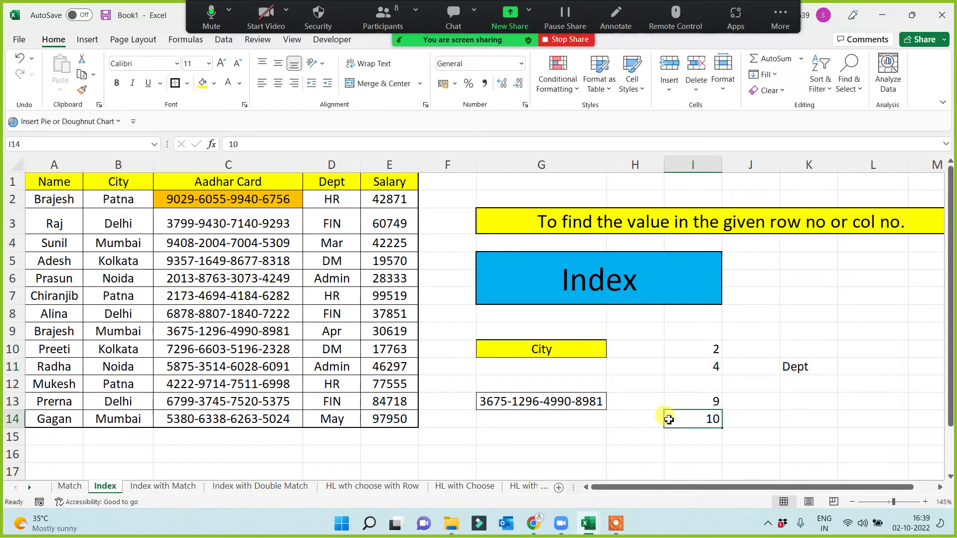
{"action": "left_click", "coordinate": [687, 363]}
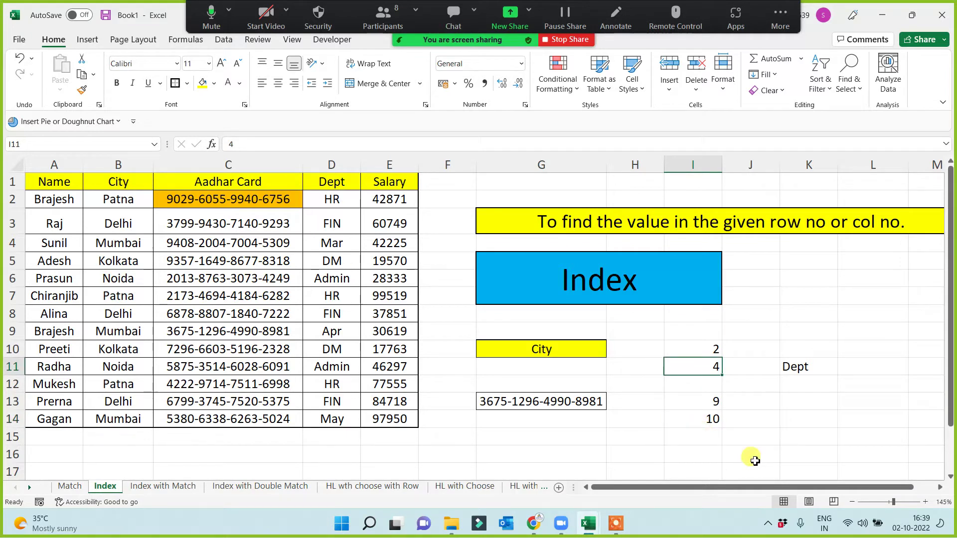
{"action": "left_click", "coordinate": [805, 368]}
{"action": "left_click", "coordinate": [303, 145]}
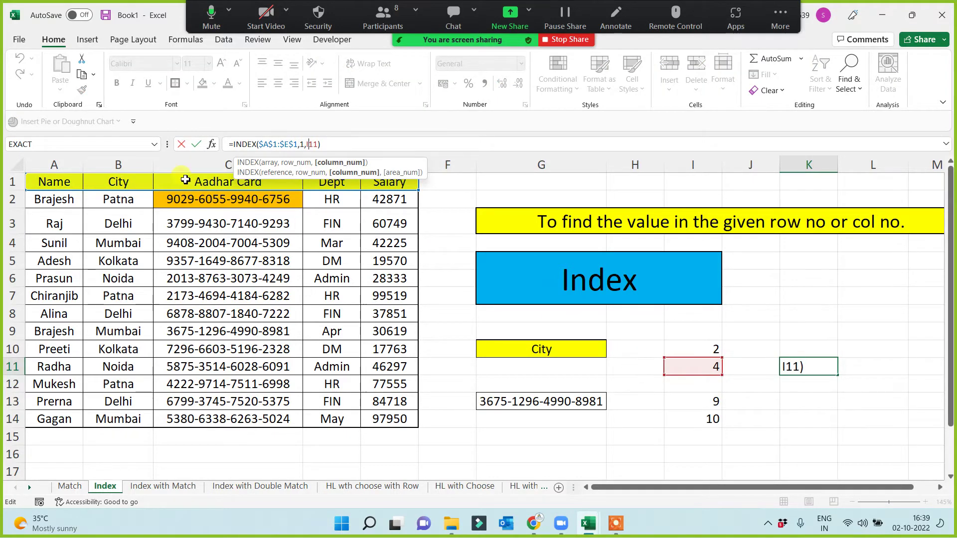
{"action": "key", "text": "Return"}
Step: Enter the formula =INDEX($C$1:$C$14,I14,1) in K14 to return the Aadhar Card value at the given row number
{"action": "left_click_drag", "start_coordinate": [57, 180], "coordinate": [388, 174]}
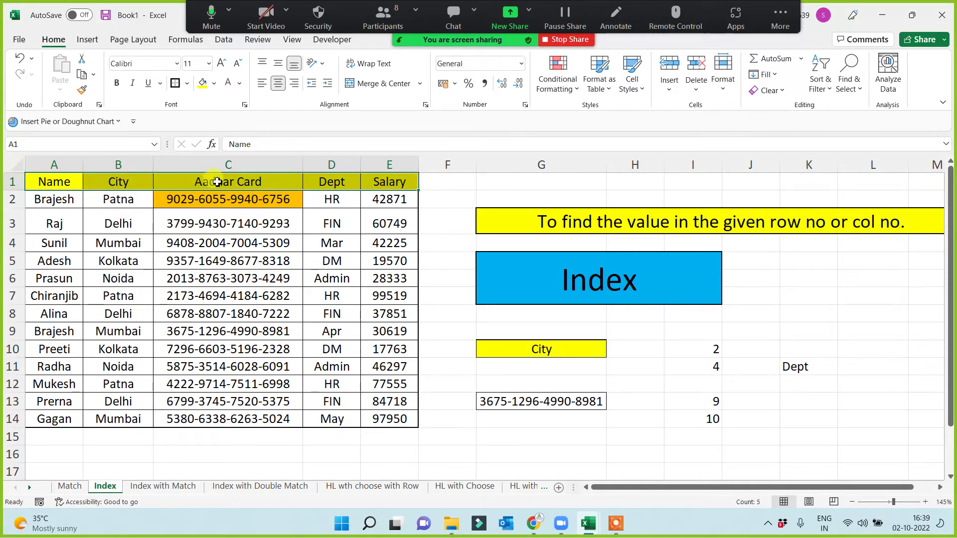
{"action": "left_click_drag", "start_coordinate": [220, 180], "coordinate": [219, 420]}
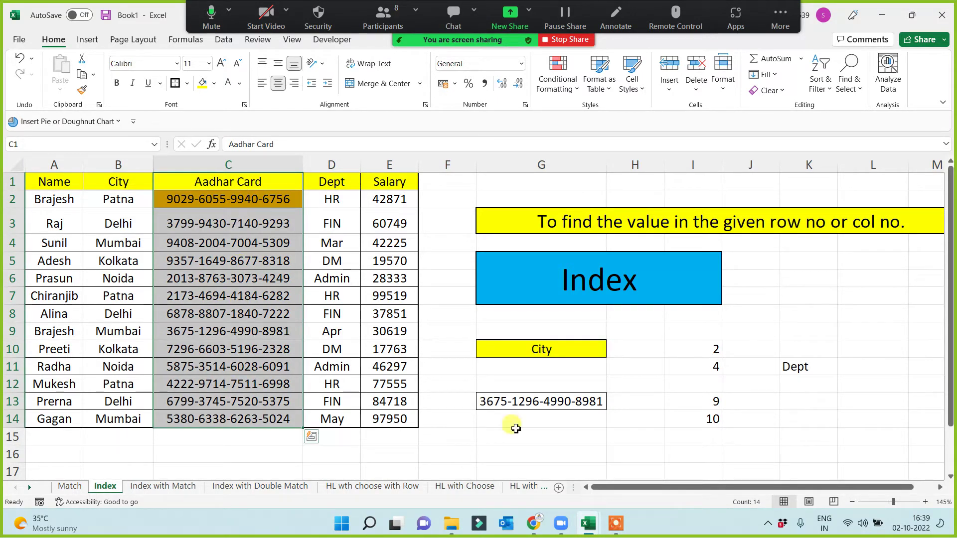
{"action": "left_click", "coordinate": [696, 418]}
{"action": "left_click", "coordinate": [805, 425]}
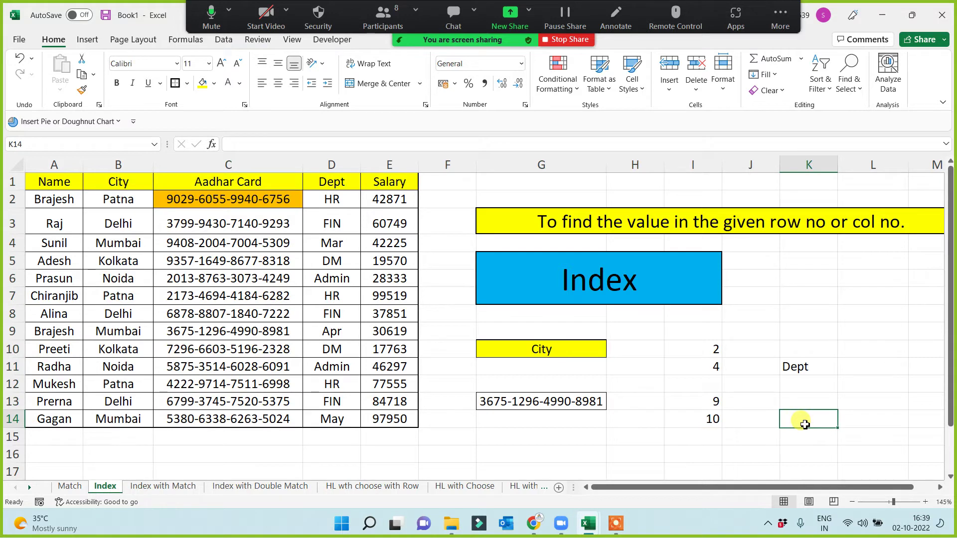
{"action": "type", "text": "=index"}
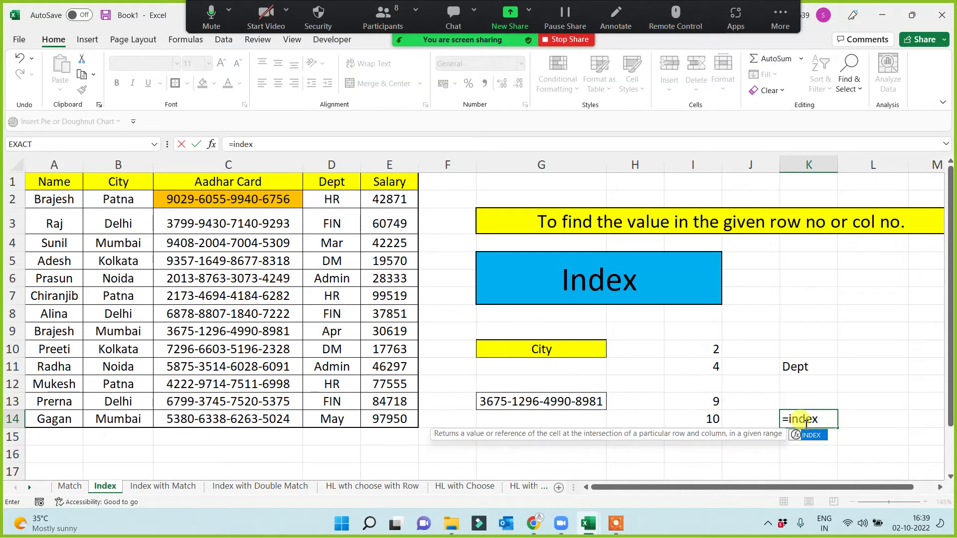
{"action": "type", "text": "("}
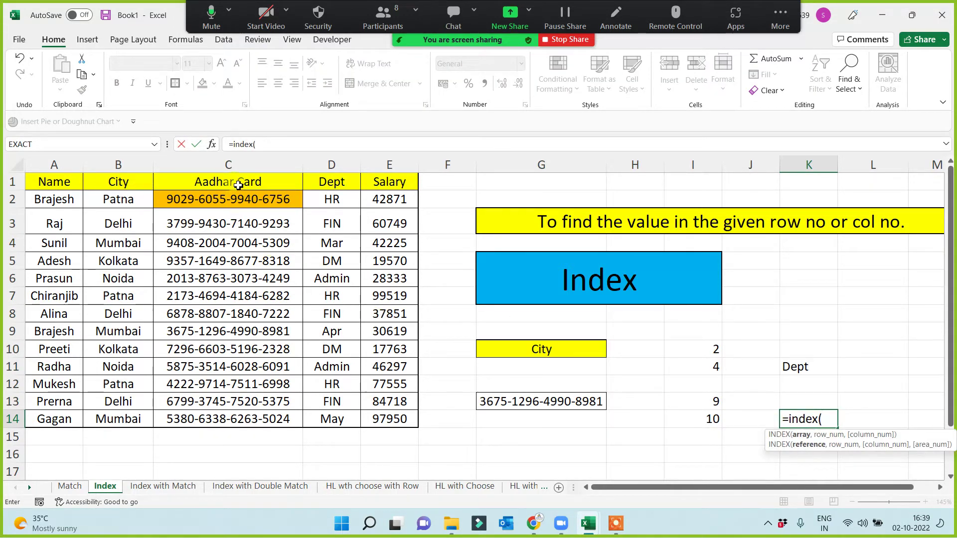
{"action": "left_click_drag", "start_coordinate": [238, 186], "coordinate": [235, 414]}
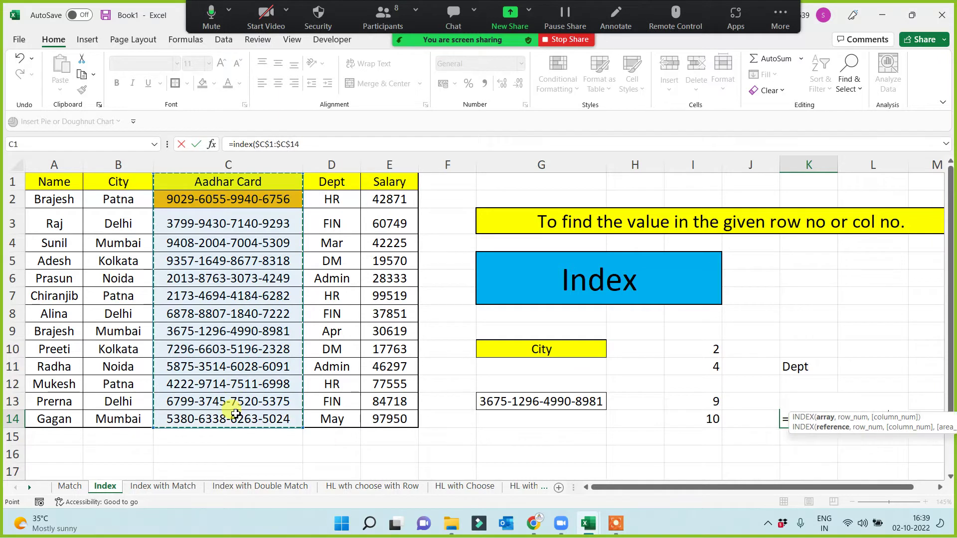
{"action": "type", "text": ","}
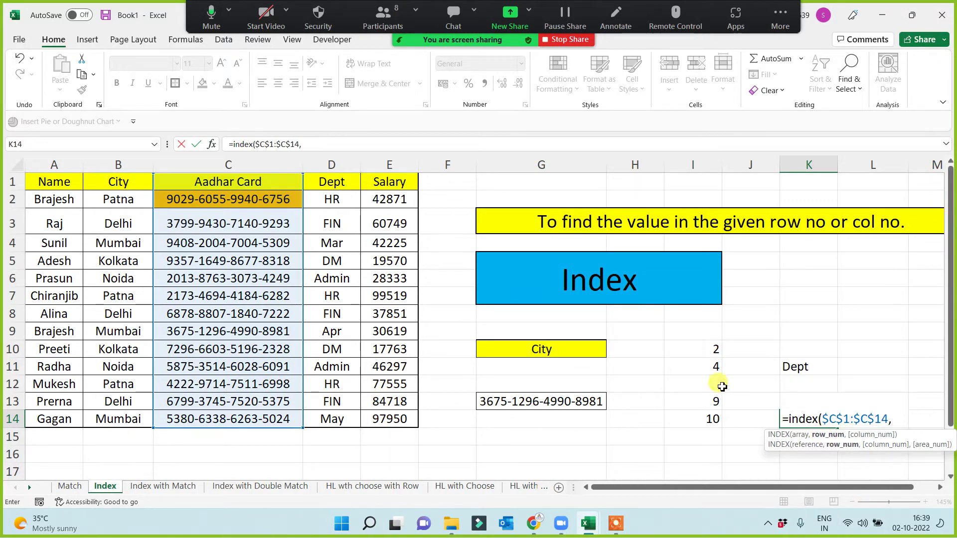
{"action": "left_click", "coordinate": [694, 421]}
{"action": "type", "text": ","}
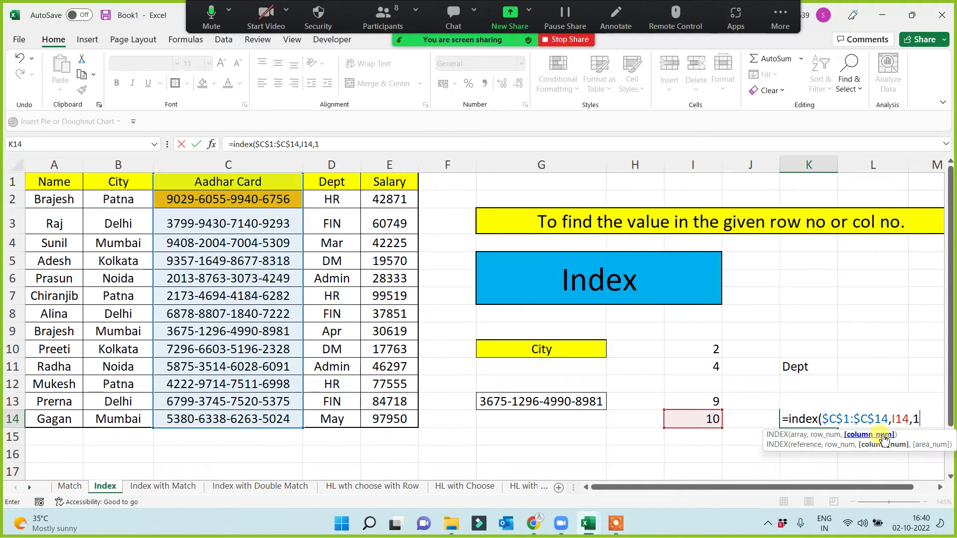
{"action": "type", "text": "1)"}
{"action": "key", "text": "Return"}
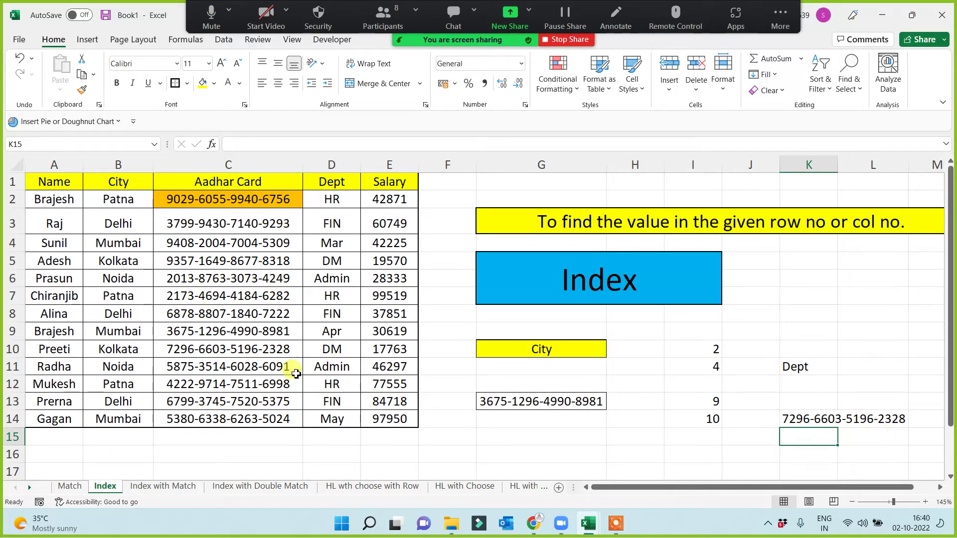
Step: Copy the data table A1:E14 to the same place on the Index with Match sheet and fit column C to its contents
{"action": "left_click_drag", "start_coordinate": [47, 181], "coordinate": [380, 419]}
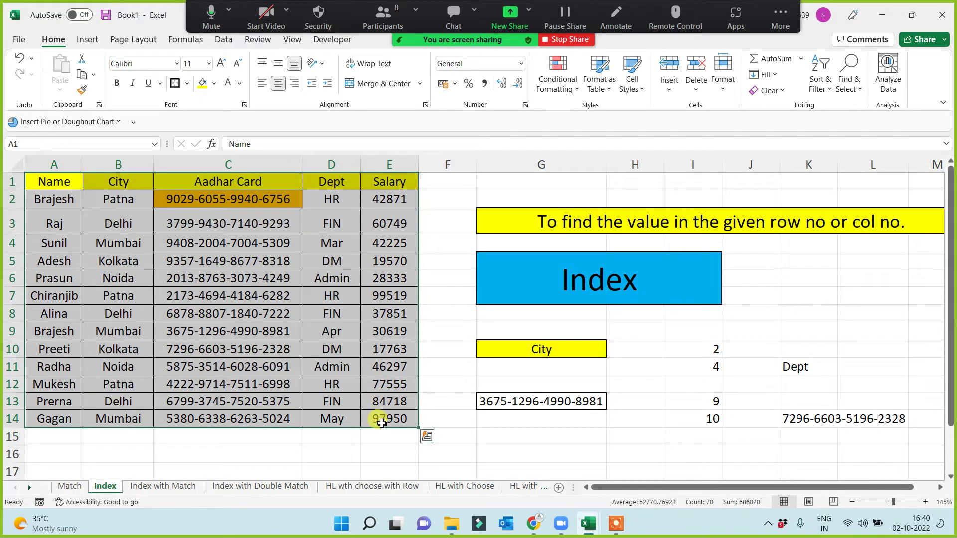
{"action": "key", "text": "ctrl+c"}
{"action": "left_click", "coordinate": [185, 486]}
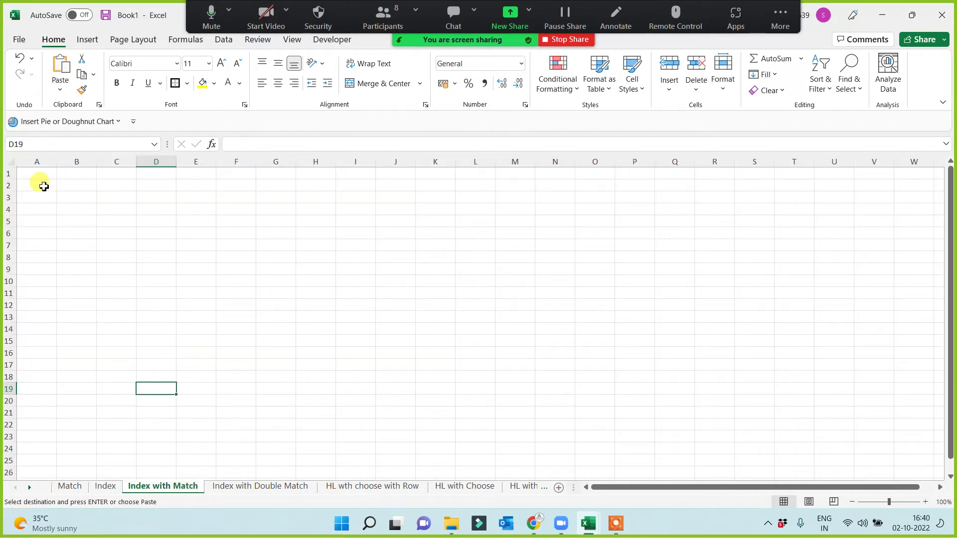
{"action": "key", "text": "ctrl+v"}
{"action": "scroll", "coordinate": [358, 348], "scroll_direction": "up", "scroll_amount": 4, "text": "ctrl"}
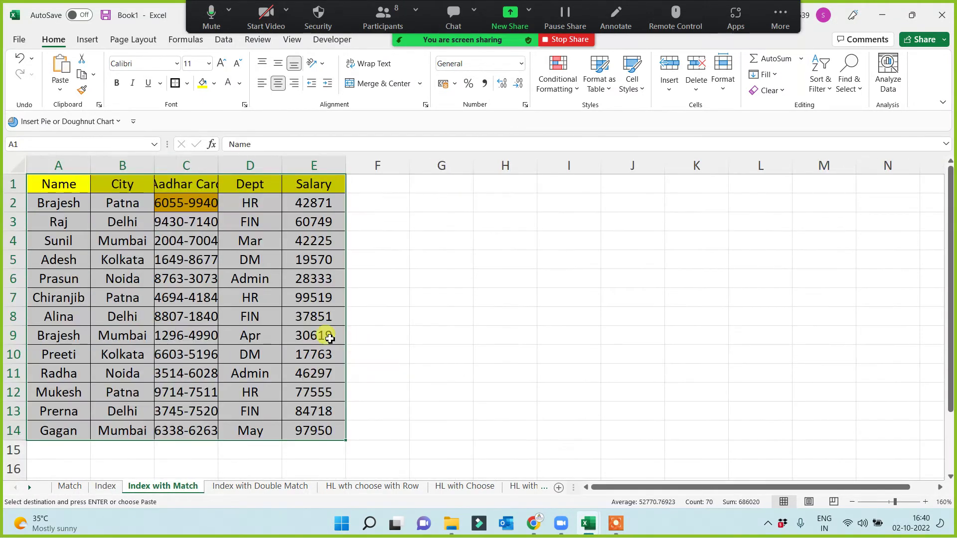
{"action": "double_click", "coordinate": [219, 161]}
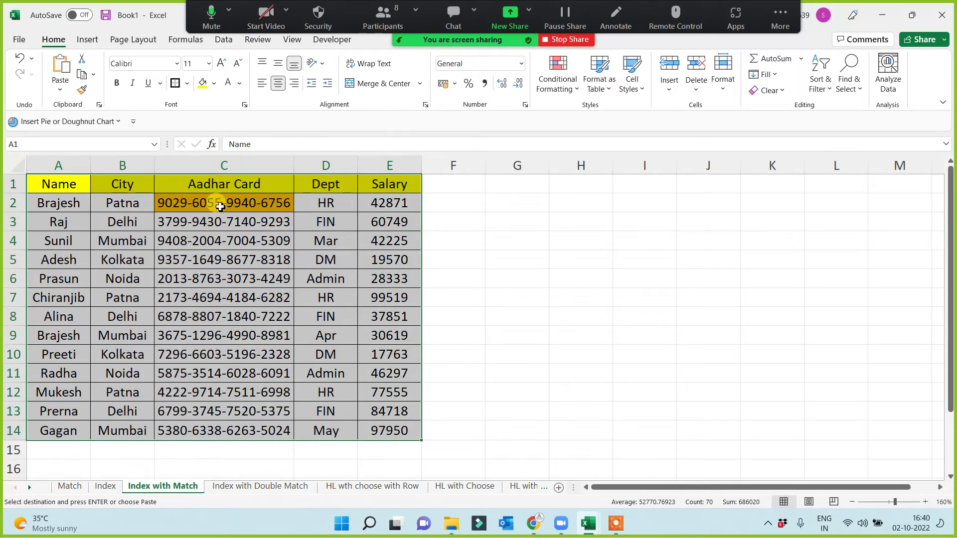
Step: Copy the Aadhar Card header and the values in C5, C7, C9 and C12 to G5:G9, and fit column G to them
{"action": "left_click", "coordinate": [225, 184]}
{"action": "left_click", "coordinate": [225, 259], "text": "ctrl"}
{"action": "left_click", "coordinate": [224, 298], "text": "ctrl"}
{"action": "left_click", "coordinate": [232, 340], "text": "ctrl"}
{"action": "left_click", "coordinate": [229, 392], "text": "ctrl"}
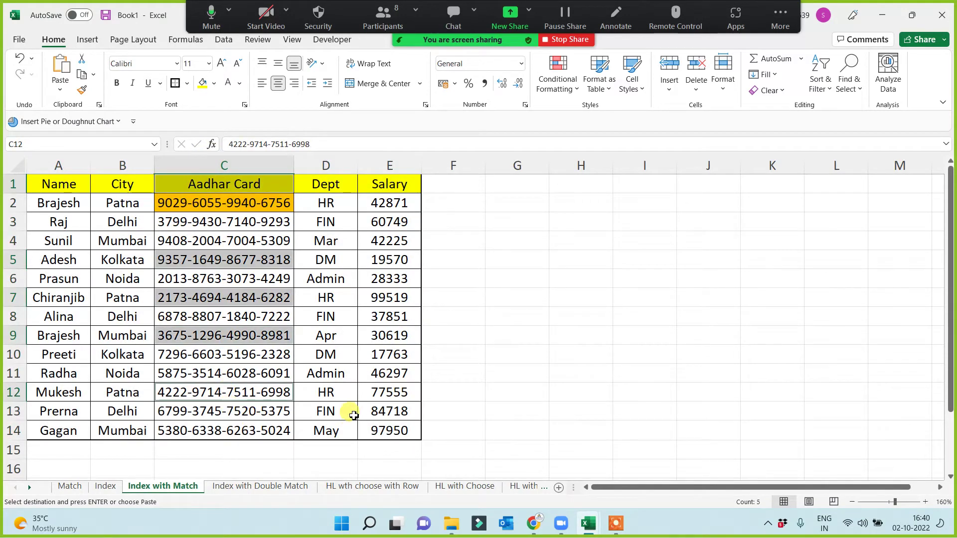
{"action": "key", "text": "ctrl+c"}
{"action": "left_click", "coordinate": [525, 262]}
{"action": "key", "text": "ctrl+v"}
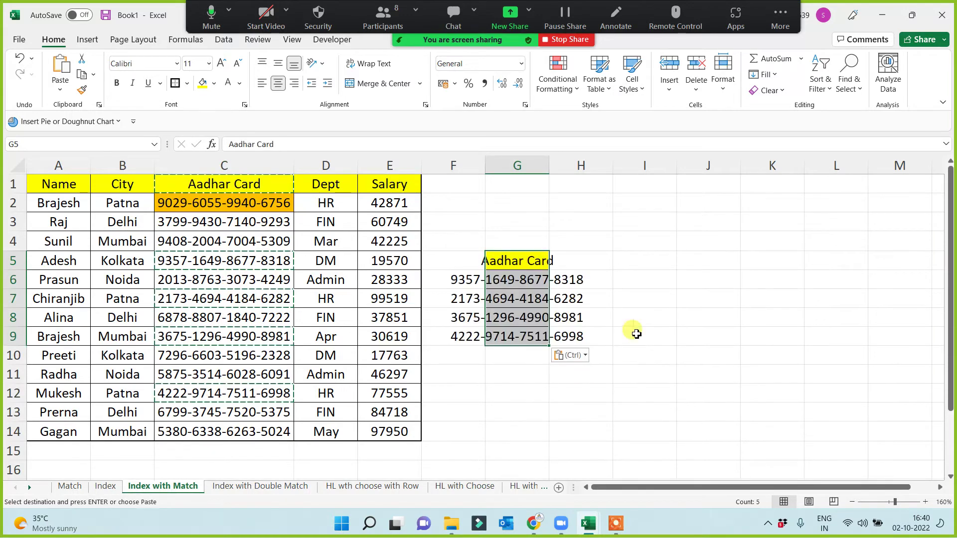
{"action": "double_click", "coordinate": [550, 158]}
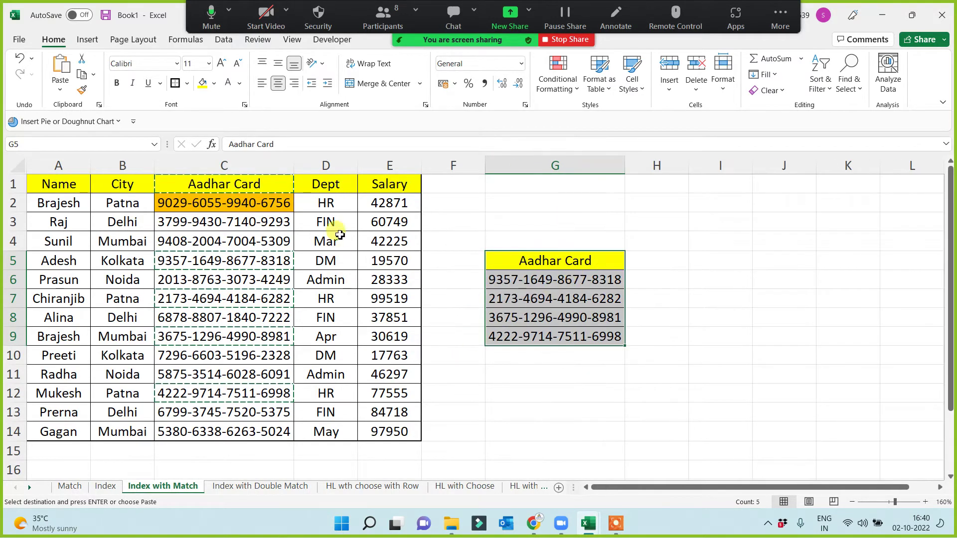
Step: Copy the Name header from A1 to I5 as the heading of the lookup result column
{"action": "left_click", "coordinate": [75, 183]}
{"action": "key", "text": "ctrl+c"}
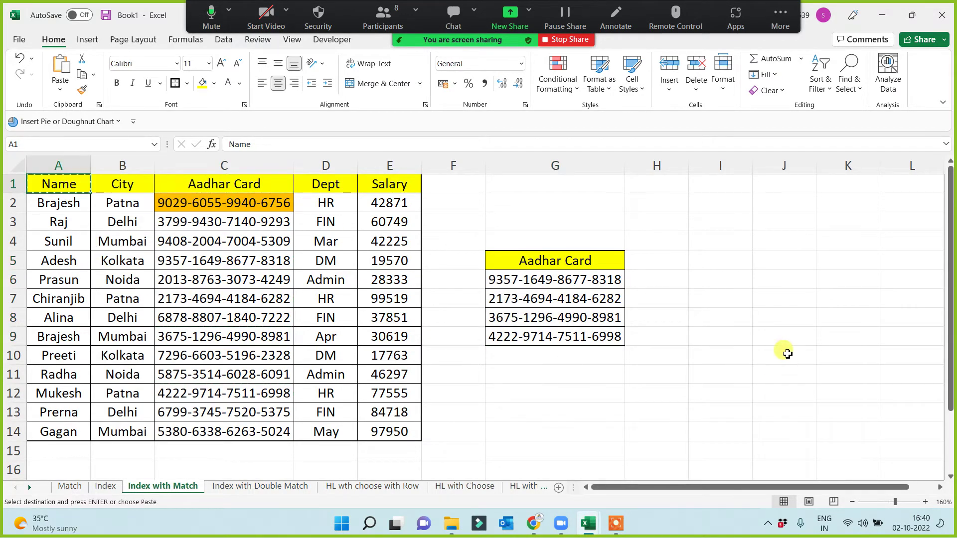
{"action": "left_click", "coordinate": [711, 261]}
{"action": "key", "text": "ctrl+v"}
{"action": "left_click", "coordinate": [721, 377]}
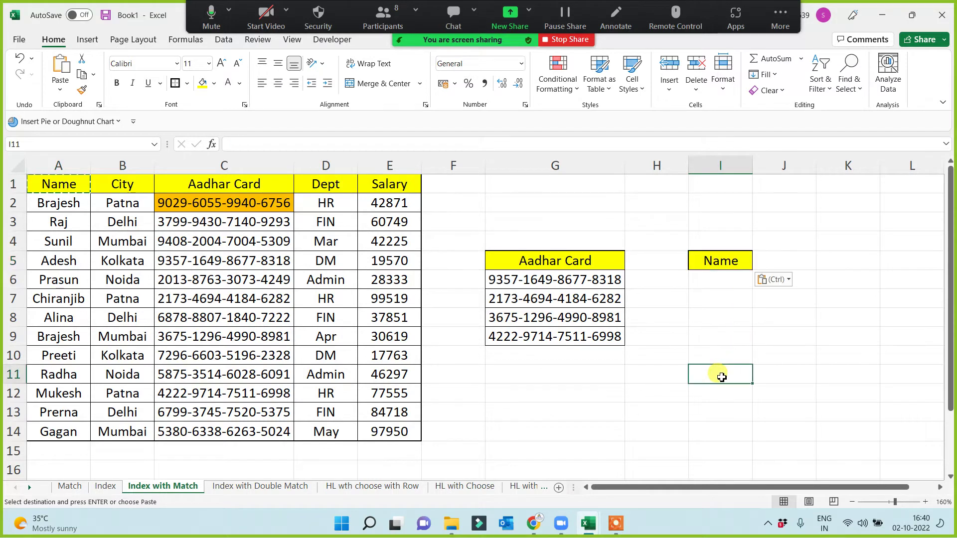
Step: Compare the first Aadhar Card lookup value in G6 with its record in row 5 of the data table
{"action": "left_click", "coordinate": [594, 280]}
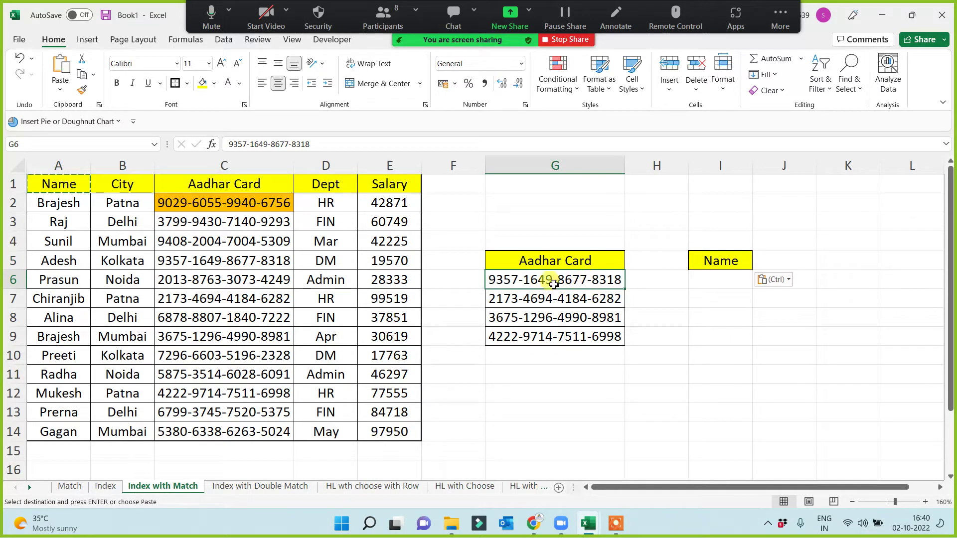
{"action": "left_click", "coordinate": [12, 260]}
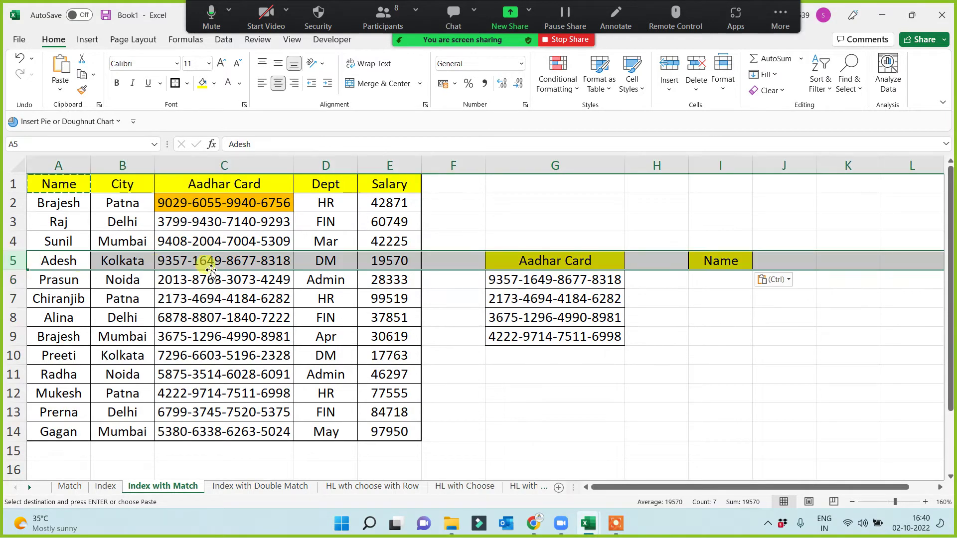
{"action": "left_click", "coordinate": [586, 282]}
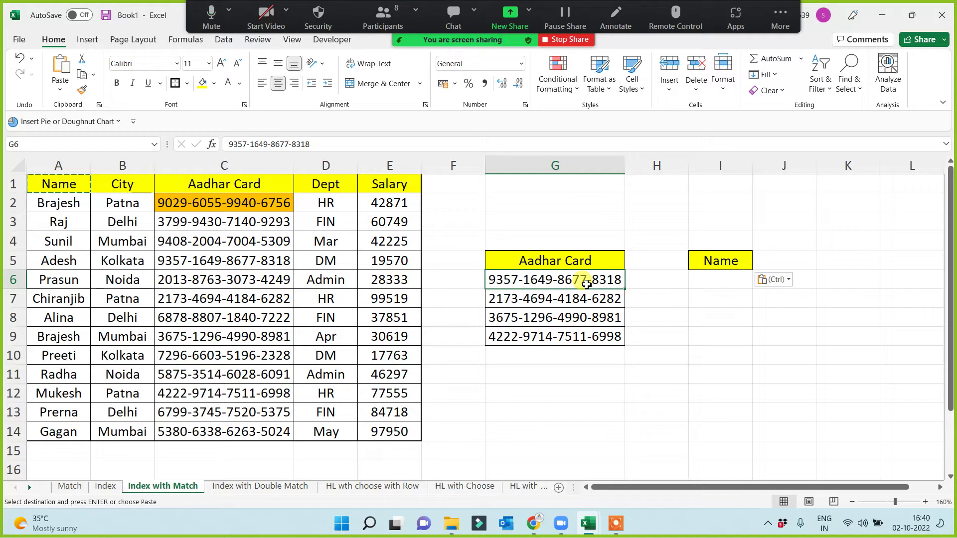
Step: Examine the Name column A1:A14, the row 5 record from Aadhar Card back to Name, and the Aadhar Card lookup list in column G
{"action": "left_click", "coordinate": [694, 282]}
{"action": "left_click_drag", "start_coordinate": [64, 186], "coordinate": [59, 428]}
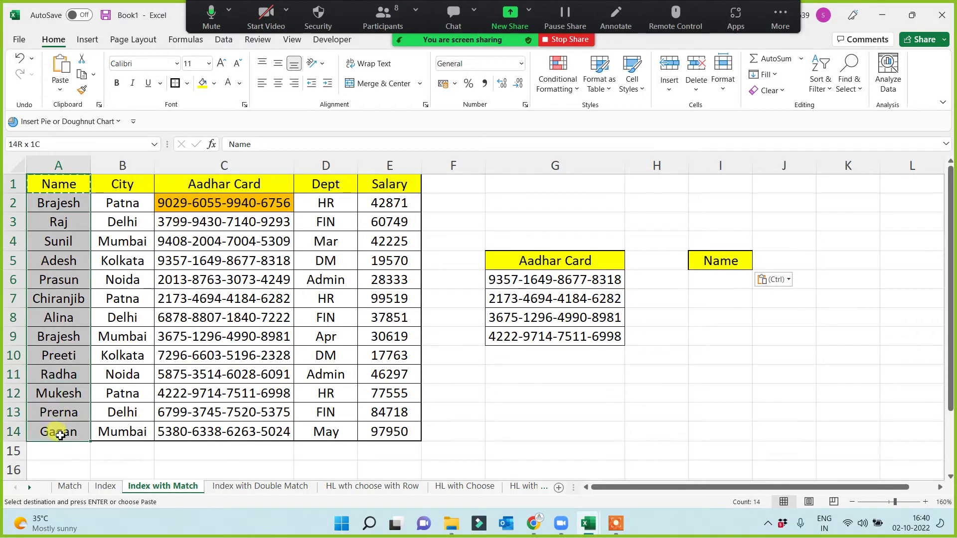
{"action": "left_click", "coordinate": [264, 258]}
{"action": "left_click_drag", "start_coordinate": [113, 254], "coordinate": [50, 255]}
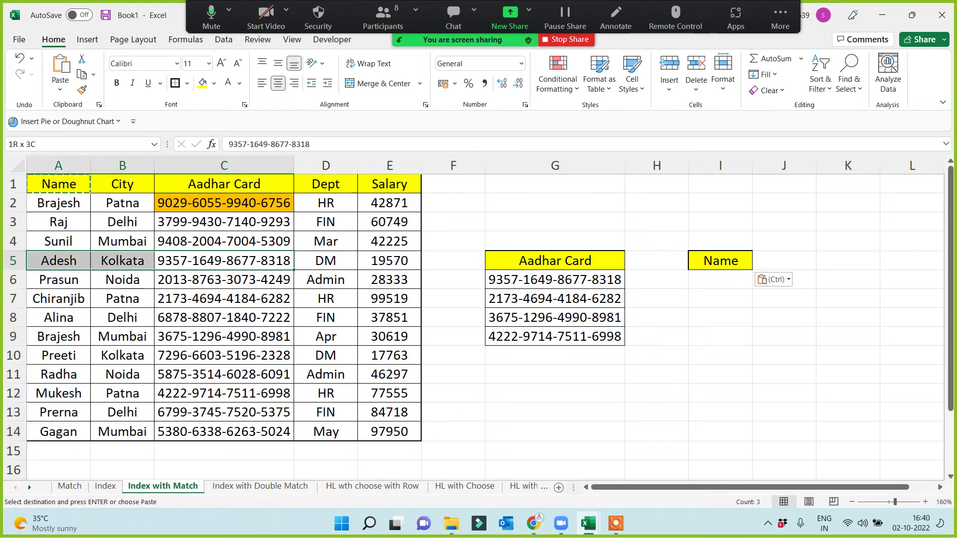
{"action": "left_click", "coordinate": [247, 260]}
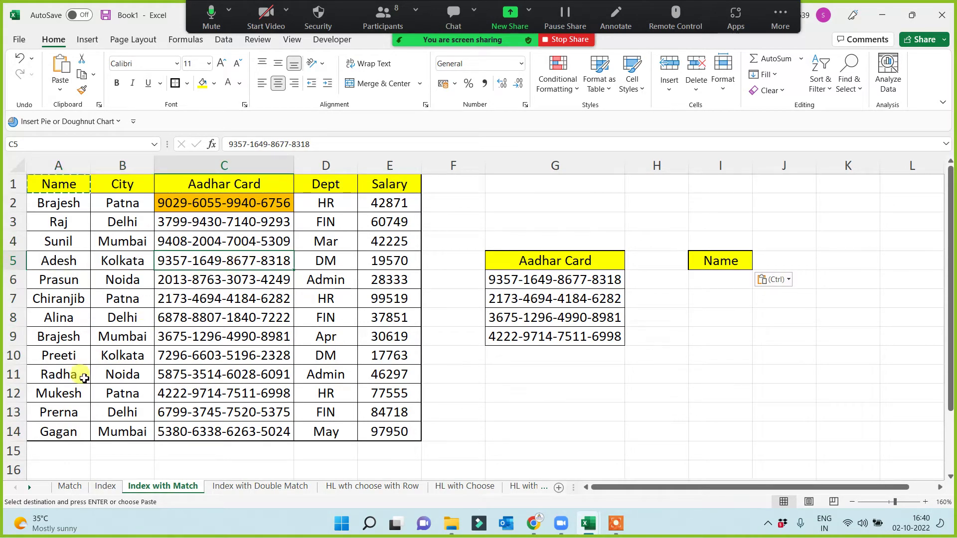
{"action": "left_click", "coordinate": [69, 388]}
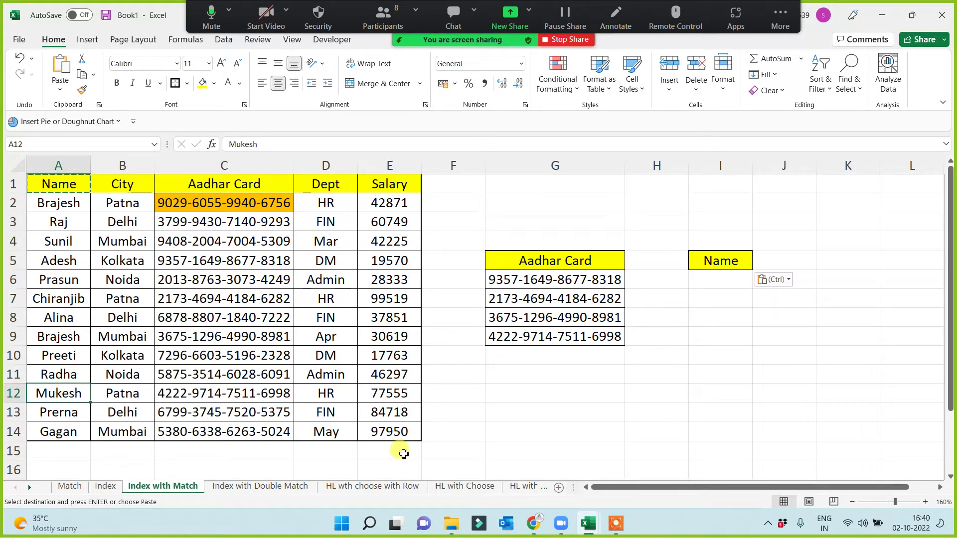
{"action": "left_click_drag", "start_coordinate": [568, 259], "coordinate": [560, 355]}
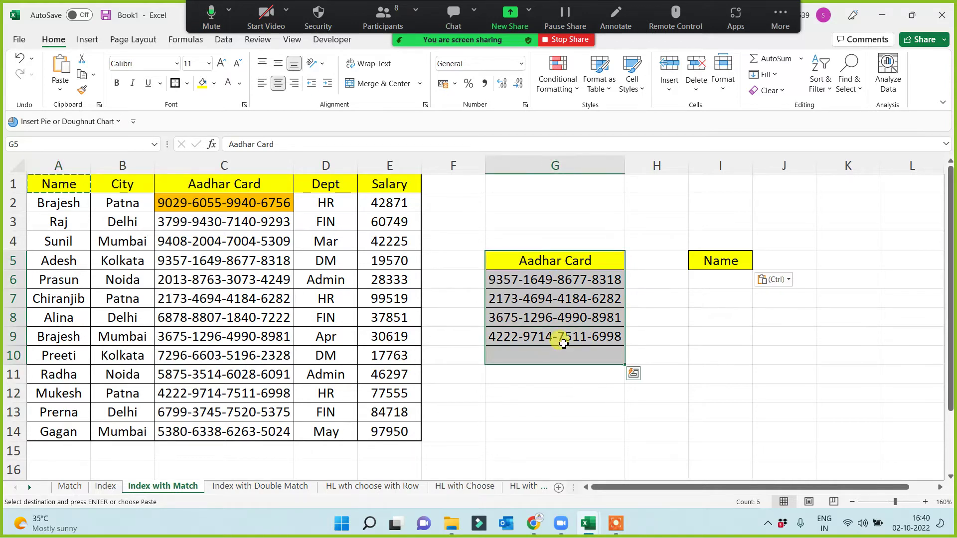
Step: Enter a MATCH formula in H6 that looks up G6 in the absolute range $C$1:$C$14 with match type 1
{"action": "left_click", "coordinate": [650, 281]}
{"action": "type", "text": "=match"}
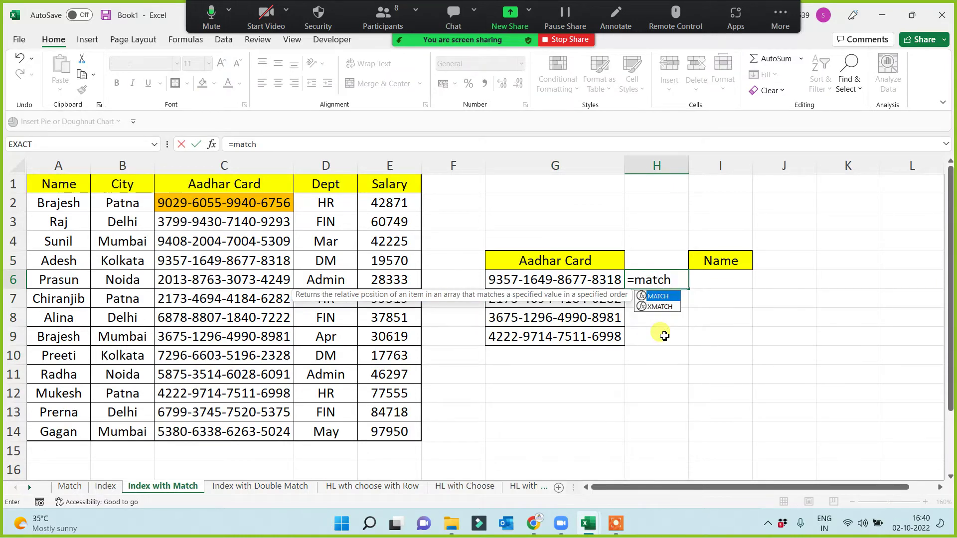
{"action": "key", "text": "Tab"}
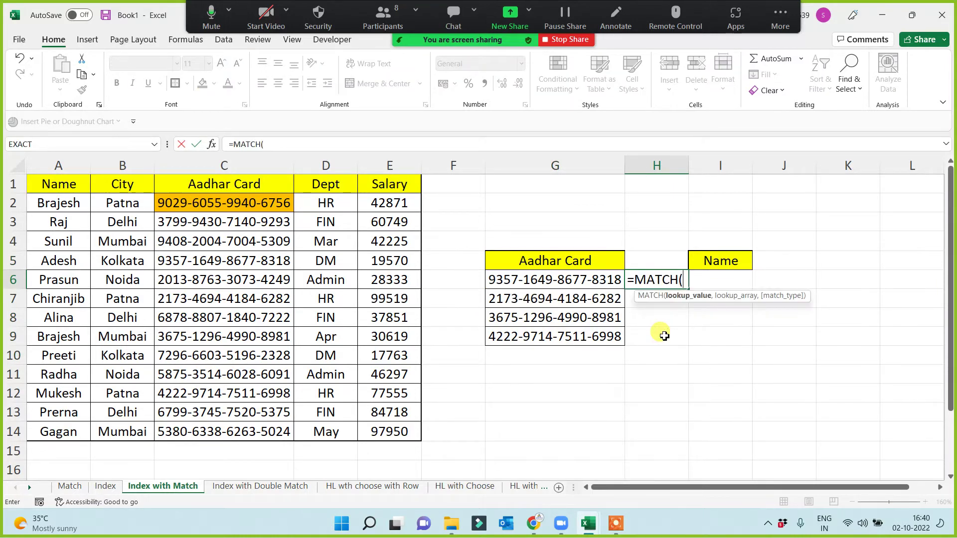
{"action": "left_click", "coordinate": [581, 282]}
{"action": "type", "text": ","}
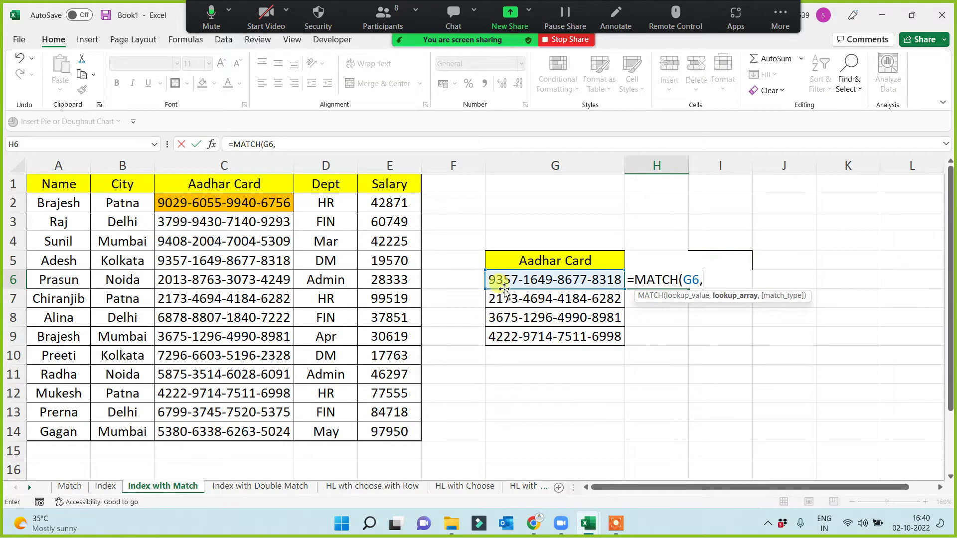
{"action": "left_click_drag", "start_coordinate": [195, 184], "coordinate": [211, 426]}
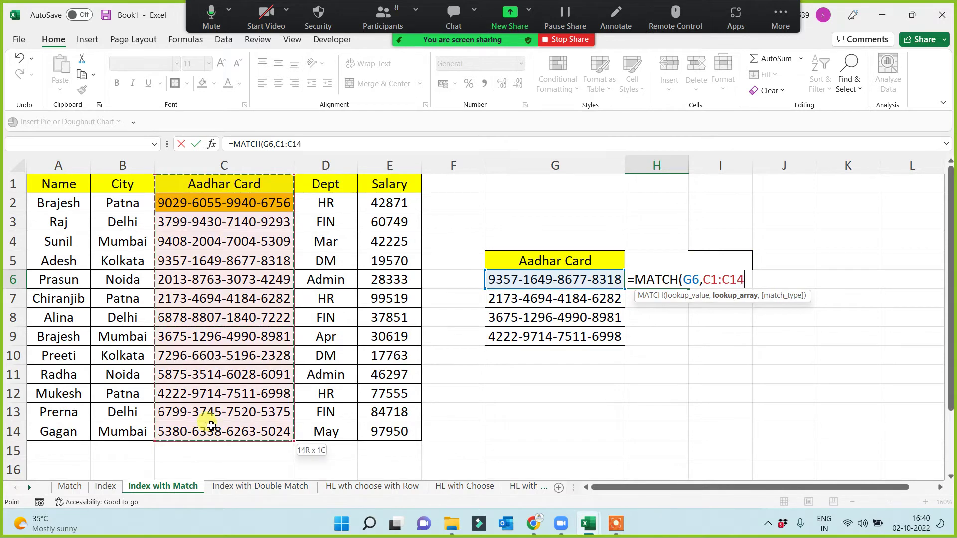
{"action": "key", "text": "F4"}
{"action": "type", "text": ","}
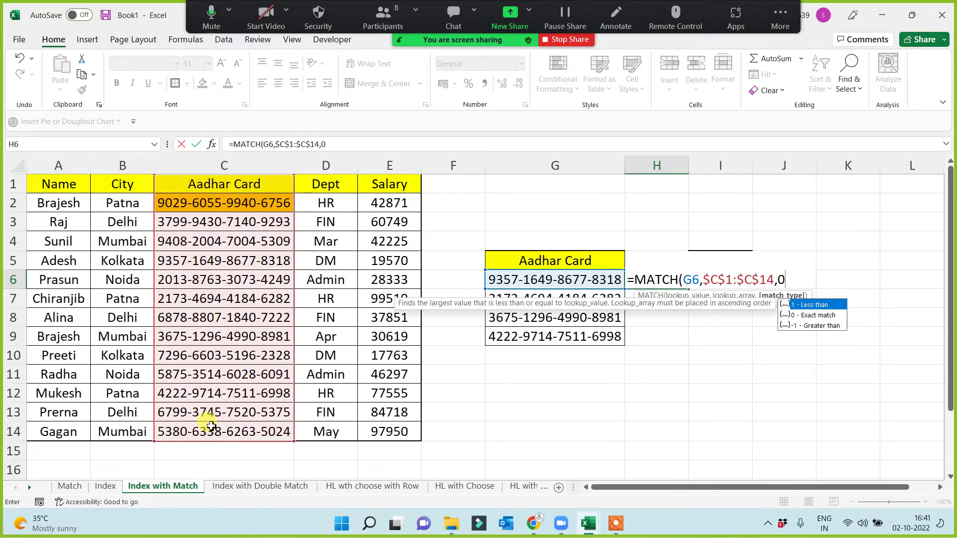
{"action": "type", "text": "1)"}
{"action": "key", "text": "Return"}
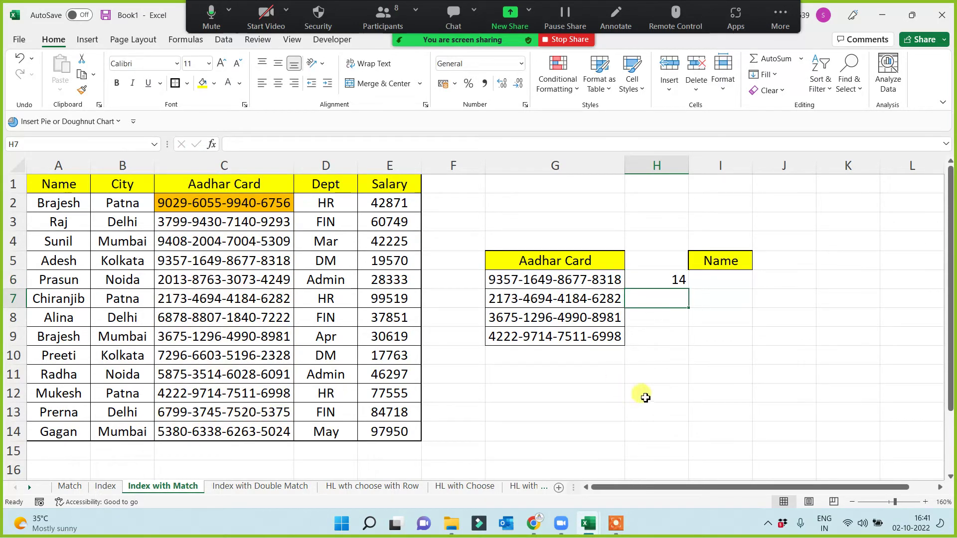
Step: Fill the MATCH formula from H6 down to H9 for the remaining Aadhar Card lookup values
{"action": "left_click", "coordinate": [665, 280]}
{"action": "left_click_drag", "start_coordinate": [688, 288], "coordinate": [679, 337]}
{"action": "left_click", "coordinate": [609, 387]}
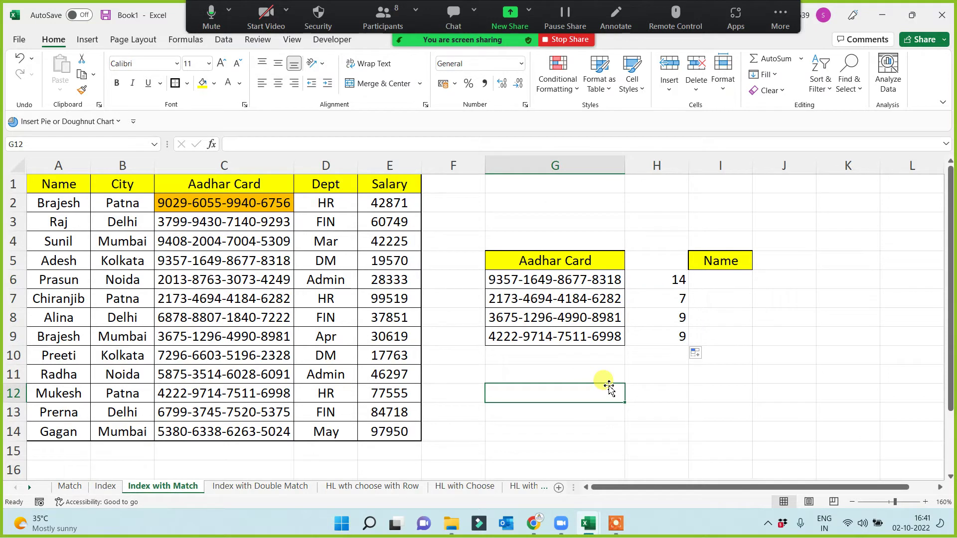
Step: Enter =INDEX($A$1:$A$14,H6,1) in cell I6 under the Name heading and fill it down to I9
{"action": "left_click_drag", "start_coordinate": [548, 280], "coordinate": [543, 341]}
{"action": "left_click_drag", "start_coordinate": [666, 280], "coordinate": [665, 335]}
{"action": "left_click", "coordinate": [728, 280]}
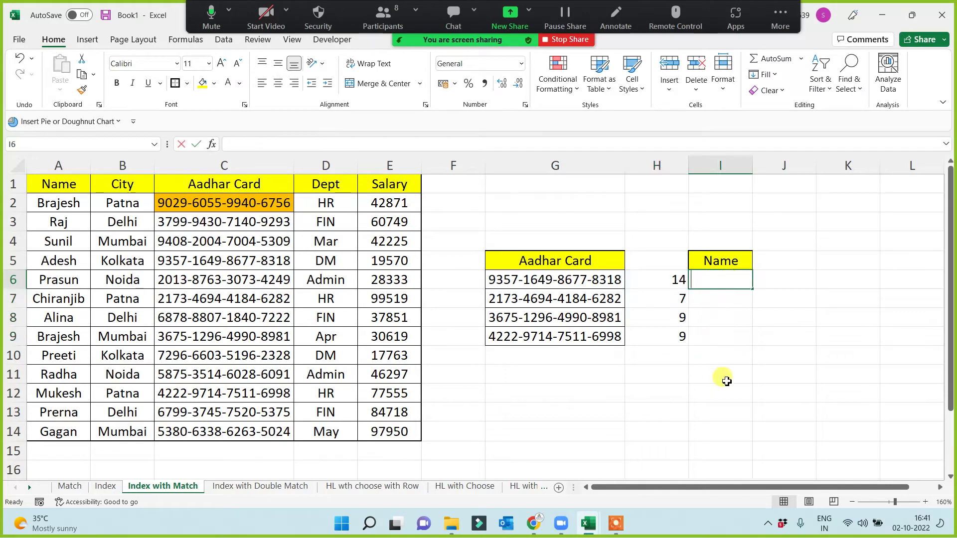
{"action": "type", "text": "=index"}
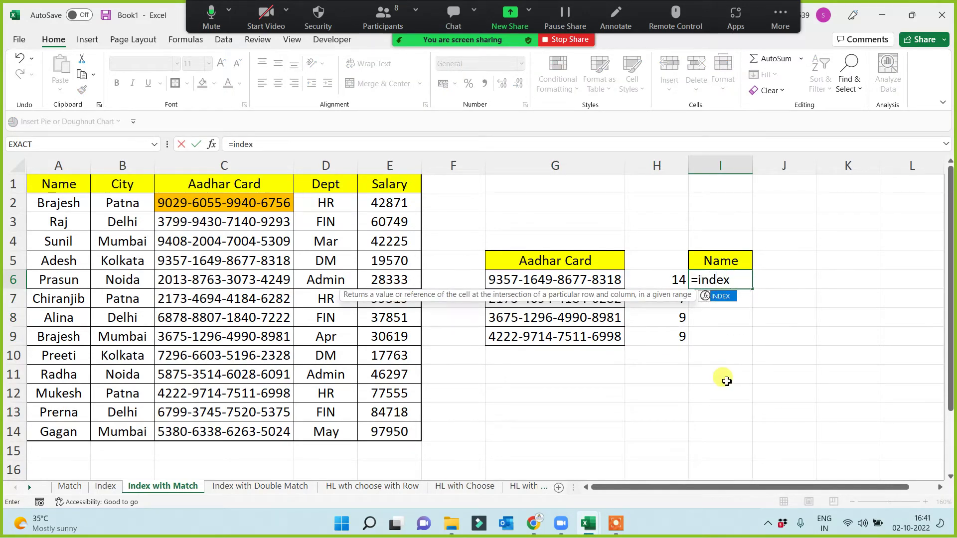
{"action": "type", "text": "("}
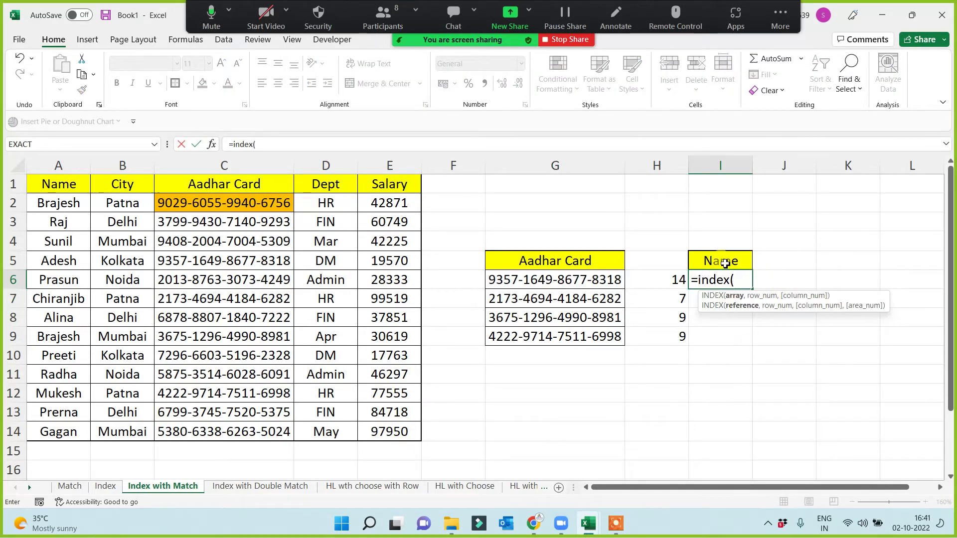
{"action": "left_click_drag", "start_coordinate": [74, 184], "coordinate": [65, 430]}
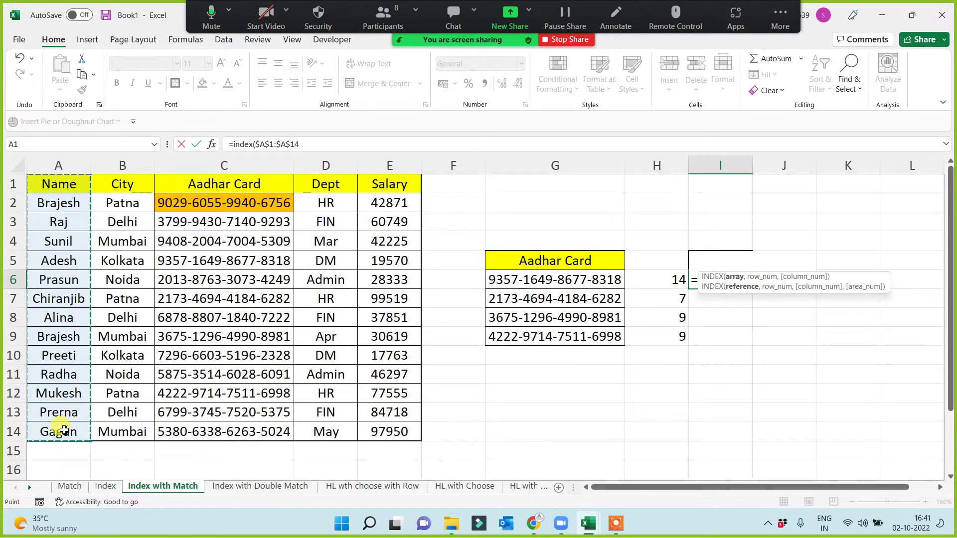
{"action": "type", "text": ","}
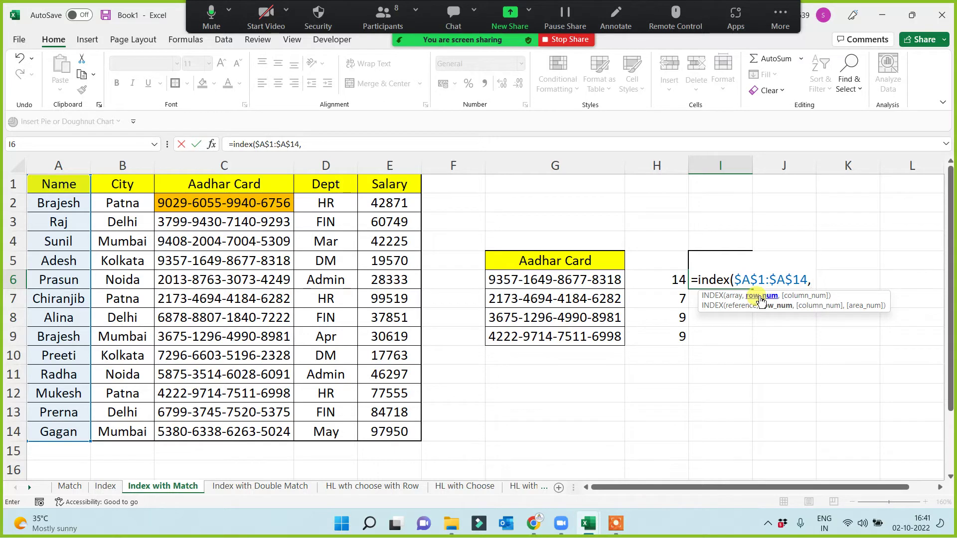
{"action": "left_click", "coordinate": [675, 285]}
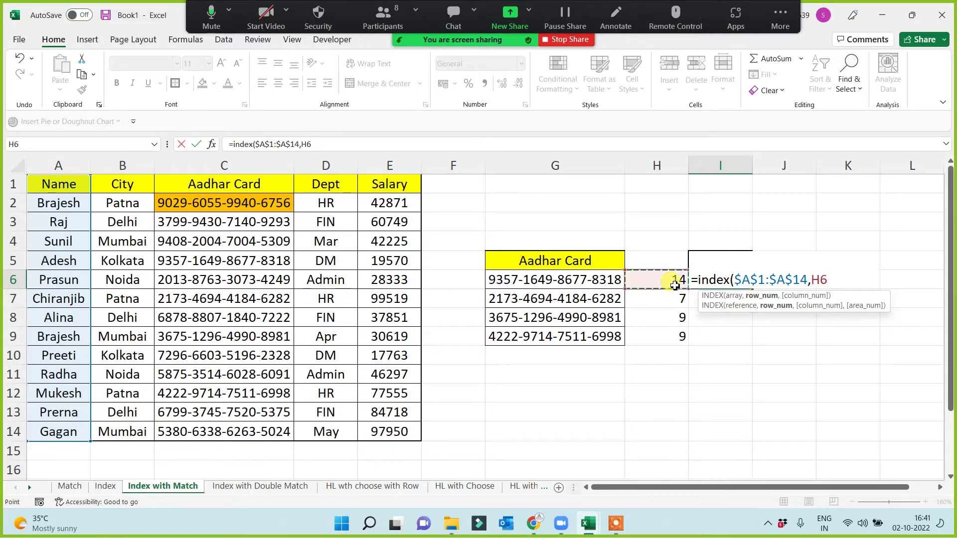
{"action": "type", "text": ","}
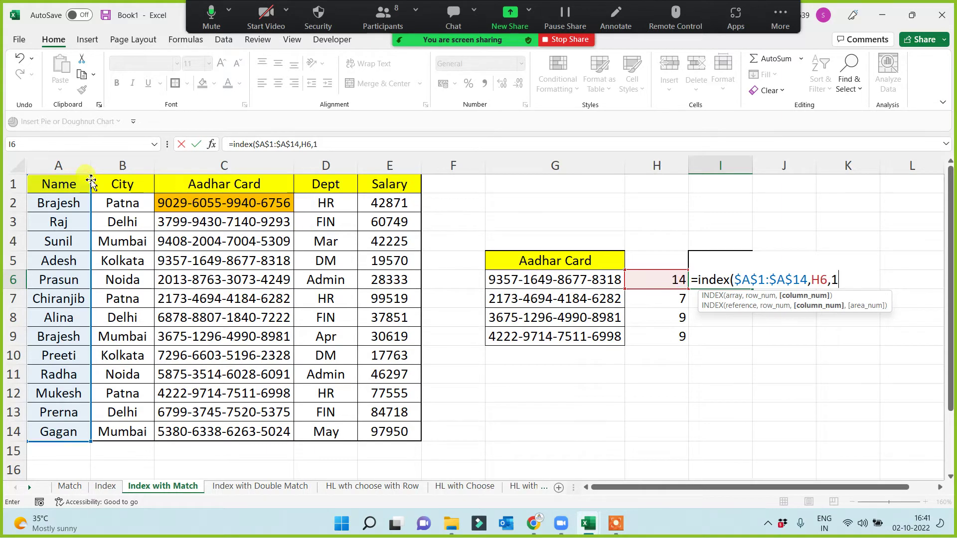
{"action": "type", "text": "1)"}
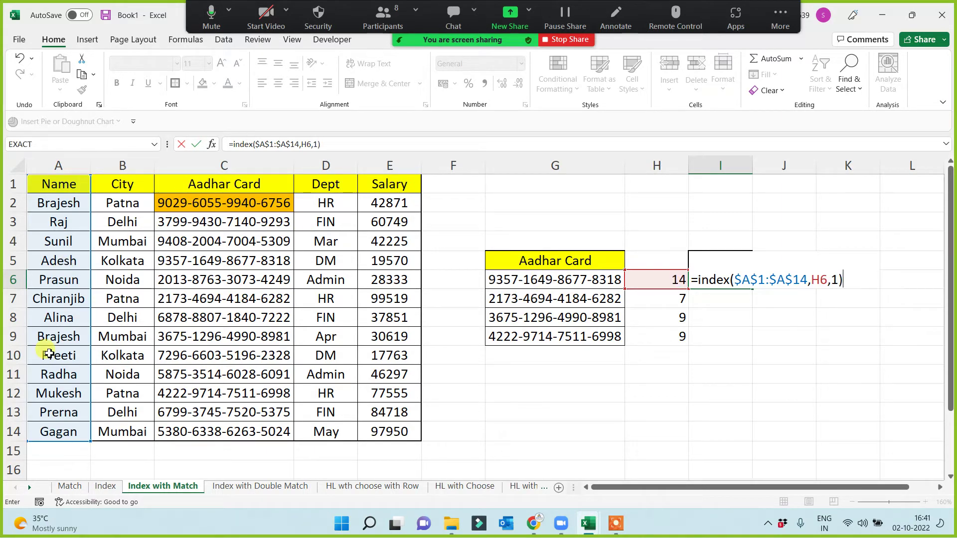
{"action": "key", "text": "Return"}
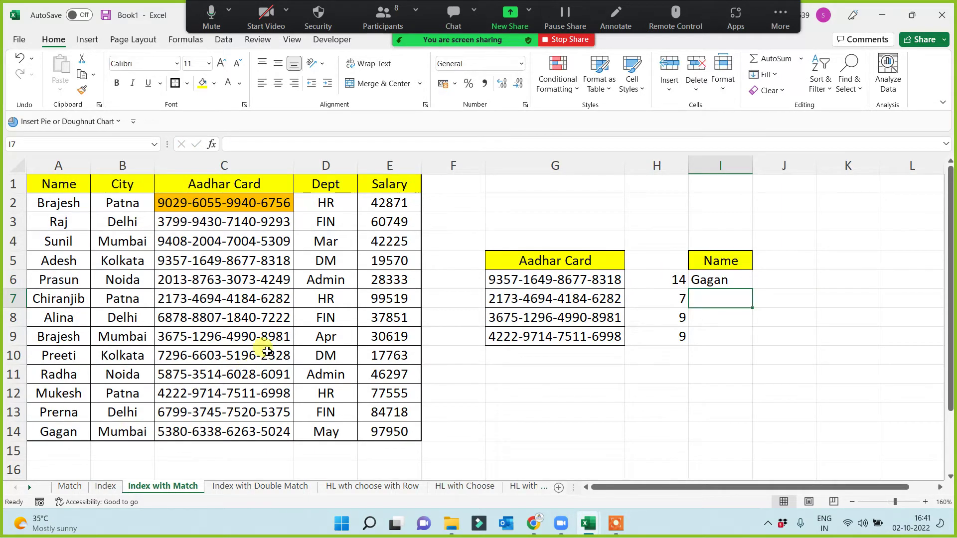
{"action": "left_click", "coordinate": [736, 279]}
{"action": "left_click_drag", "start_coordinate": [755, 289], "coordinate": [746, 348]}
Step: Set the match type of the MATCH formula in H6 to 0 and fill it down to H9
{"action": "left_click", "coordinate": [662, 280]}
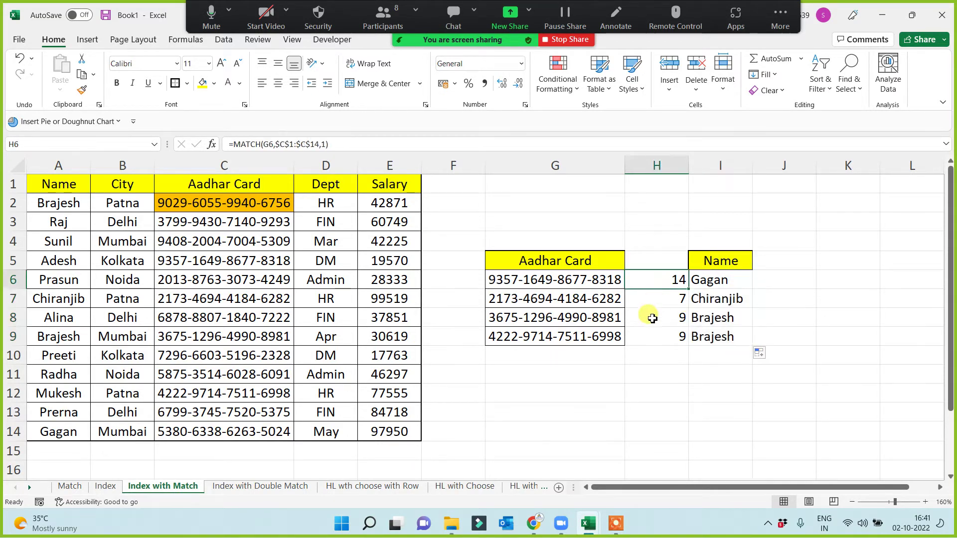
{"action": "key", "text": "F2"}
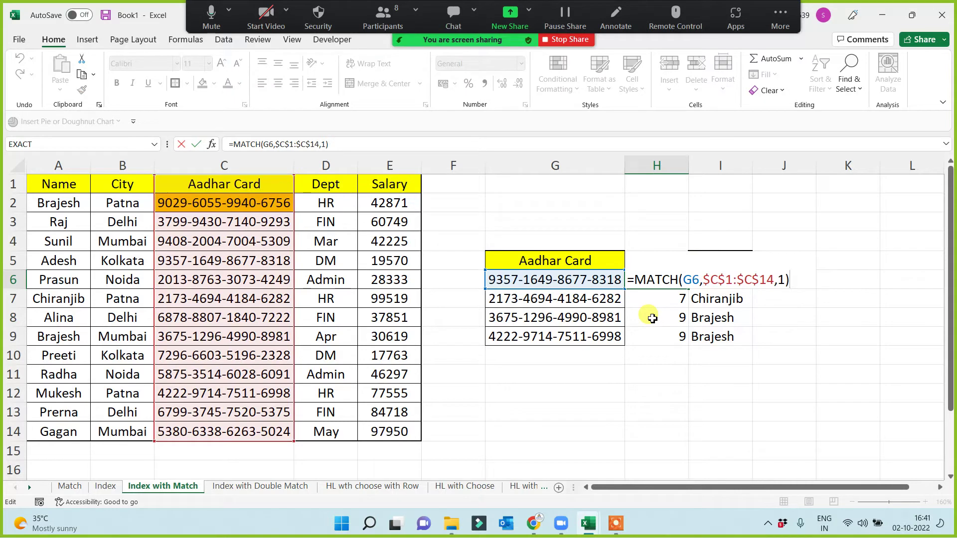
{"action": "left_click", "coordinate": [780, 280]}
{"action": "key", "text": "BackSpace"}
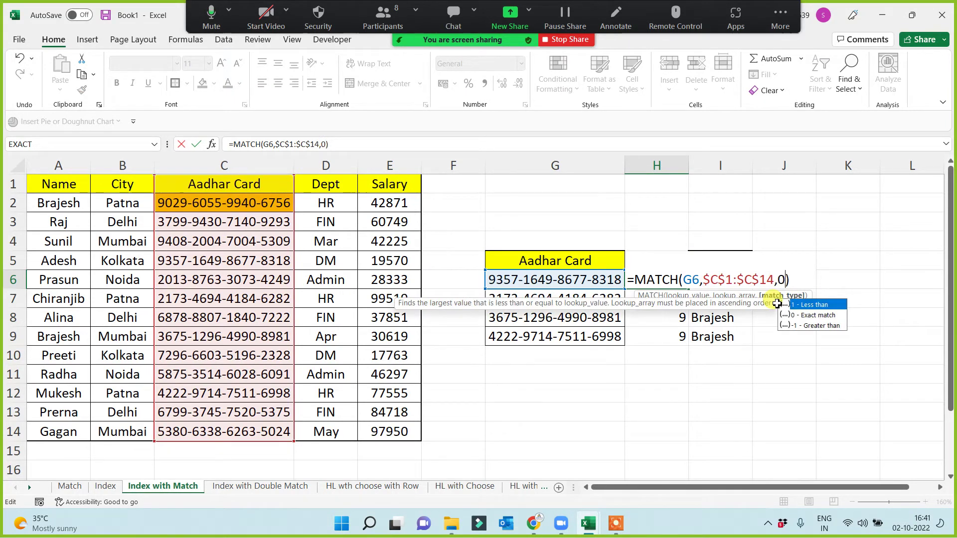
{"action": "key", "text": "Return"}
{"action": "left_click", "coordinate": [667, 279]}
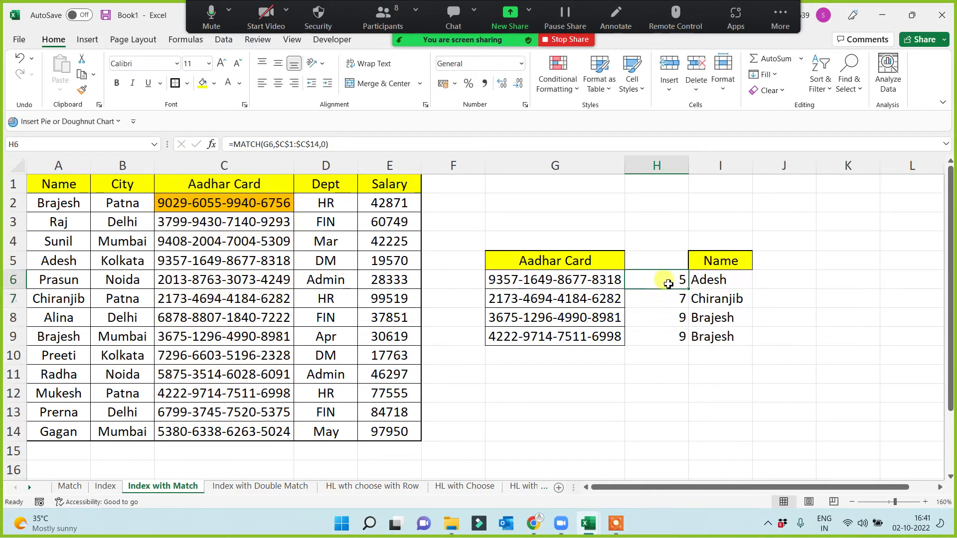
{"action": "double_click", "coordinate": [689, 289]}
{"action": "left_click", "coordinate": [655, 411]}
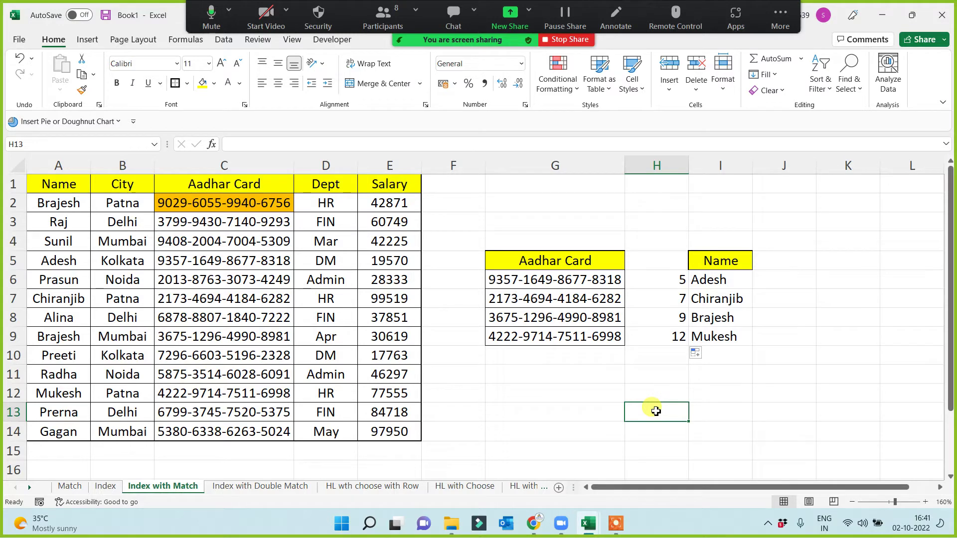
Step: Check the looked-up names in I6:I9 and the meeting's participants list, leaving that list minimized
{"action": "left_click_drag", "start_coordinate": [742, 288], "coordinate": [727, 339]}
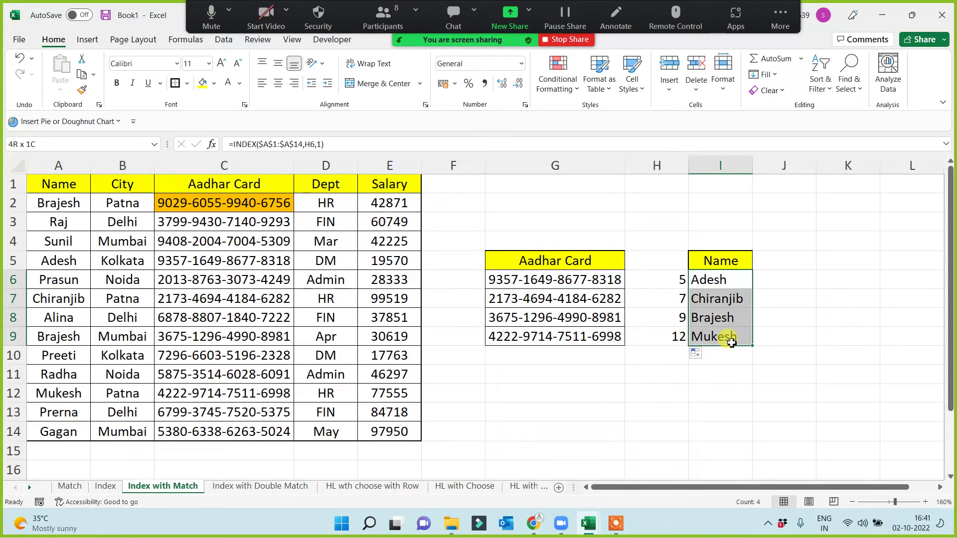
{"action": "left_click", "coordinate": [388, 16]}
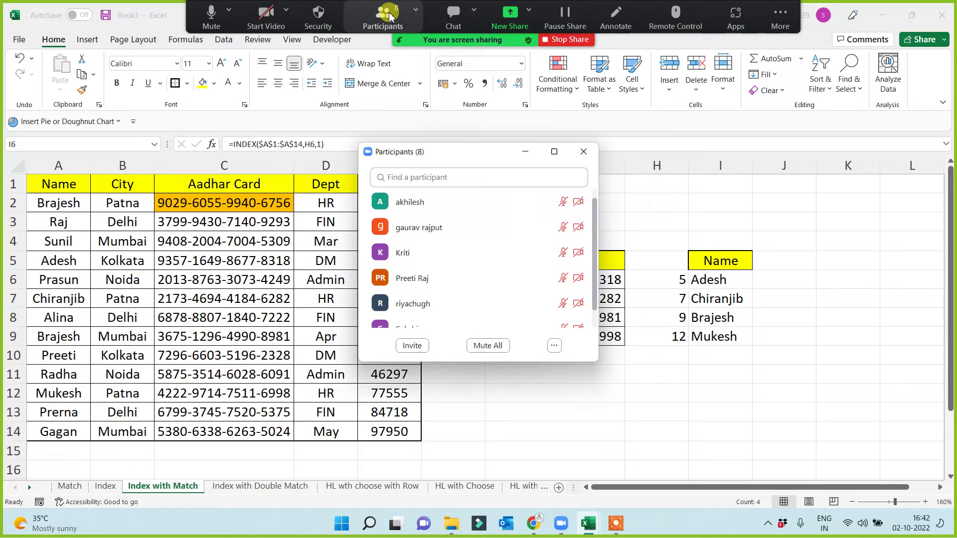
{"action": "left_click", "coordinate": [526, 152]}
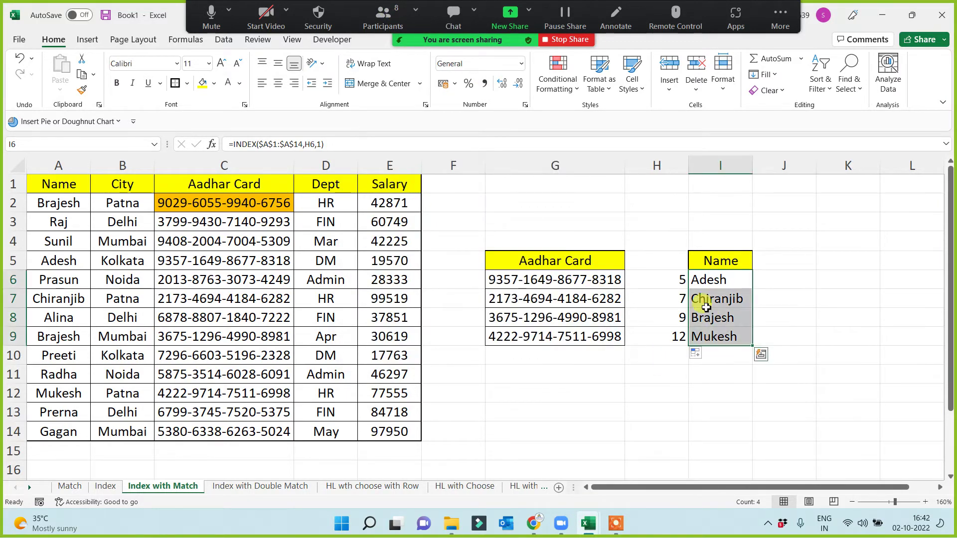
Step: Clear the MATCH and INDEX formulas from H6:I9
{"action": "left_click_drag", "start_coordinate": [675, 278], "coordinate": [709, 336]}
{"action": "key", "text": "Delete"}
{"action": "left_click", "coordinate": [692, 380]}
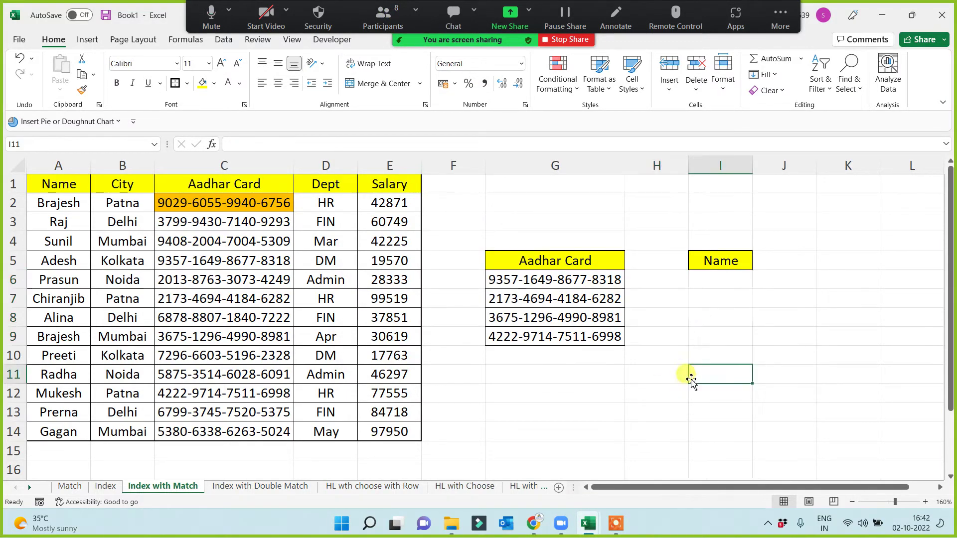
Step: Enter =MATCH(G6,$C$1:$C$14,0) in F6, beside the first lookup Aadhar Card number, and fill it down to F9
{"action": "left_click_drag", "start_coordinate": [547, 279], "coordinate": [551, 337]}
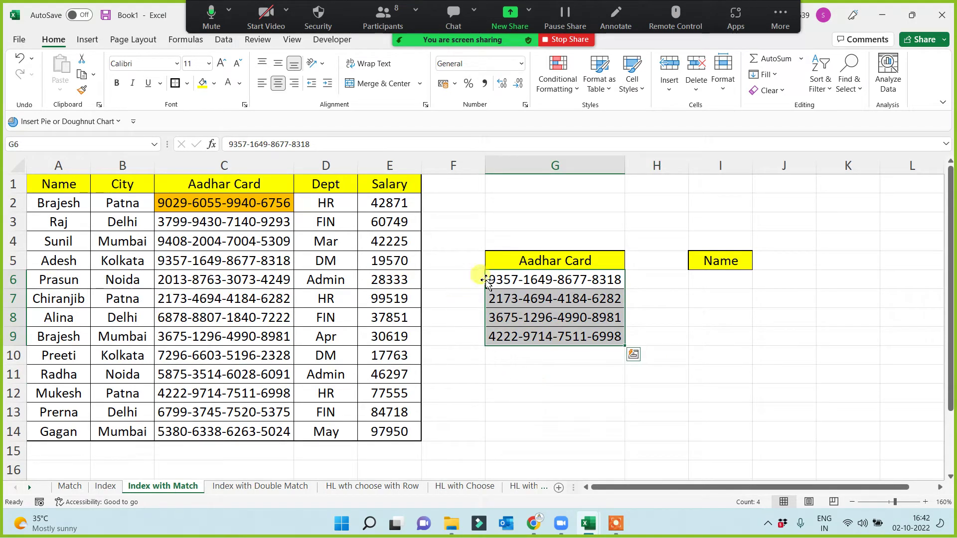
{"action": "left_click", "coordinate": [458, 258]}
{"action": "left_click", "coordinate": [468, 277]}
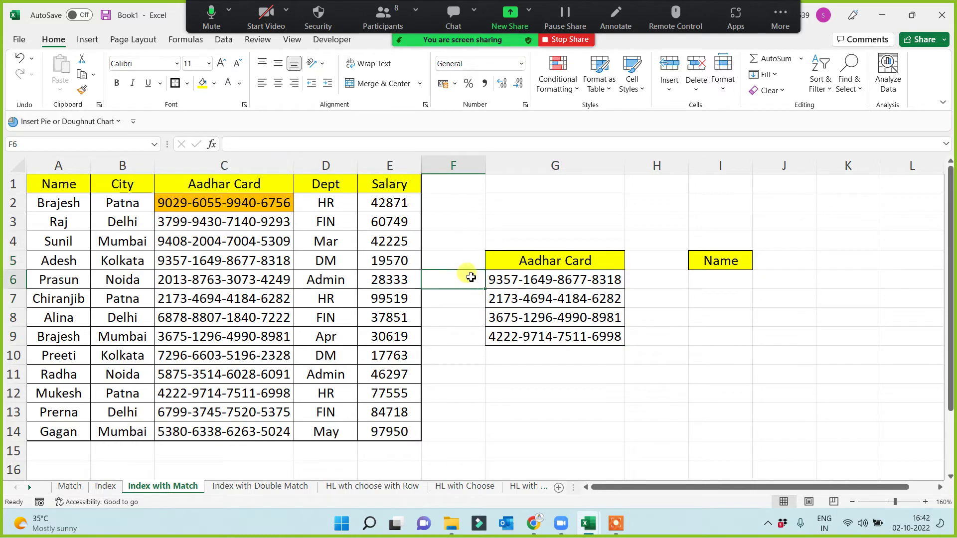
{"action": "type", "text": "=match"}
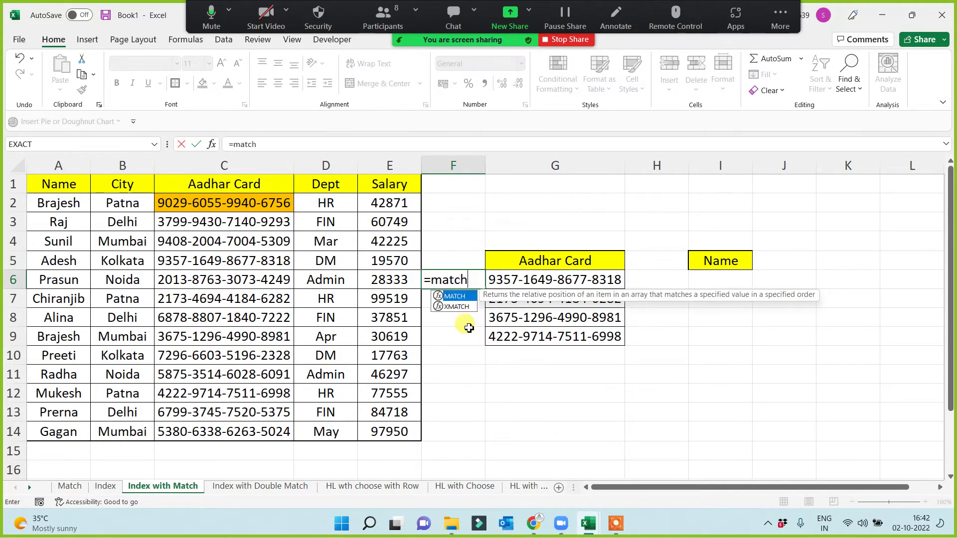
{"action": "key", "text": "Tab"}
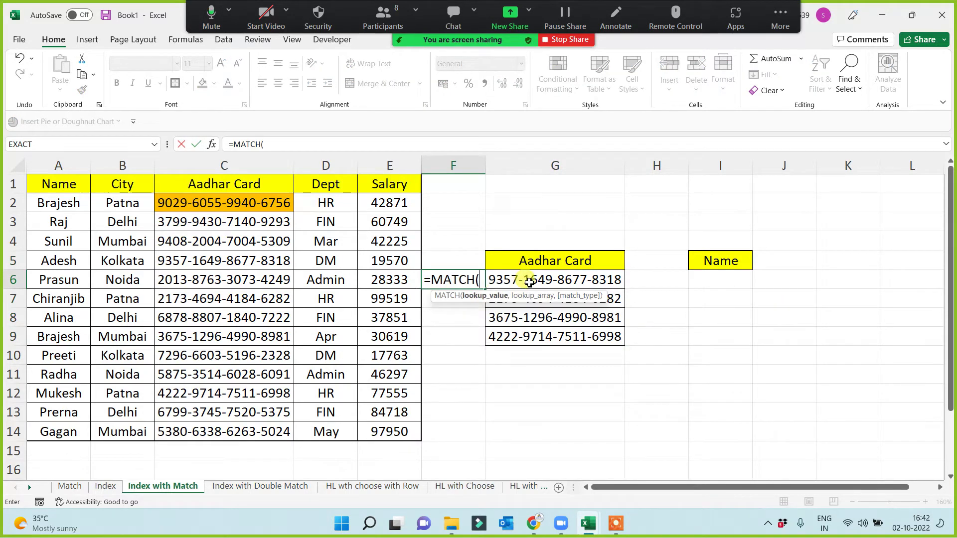
{"action": "left_click", "coordinate": [526, 282]}
{"action": "type", "text": ","}
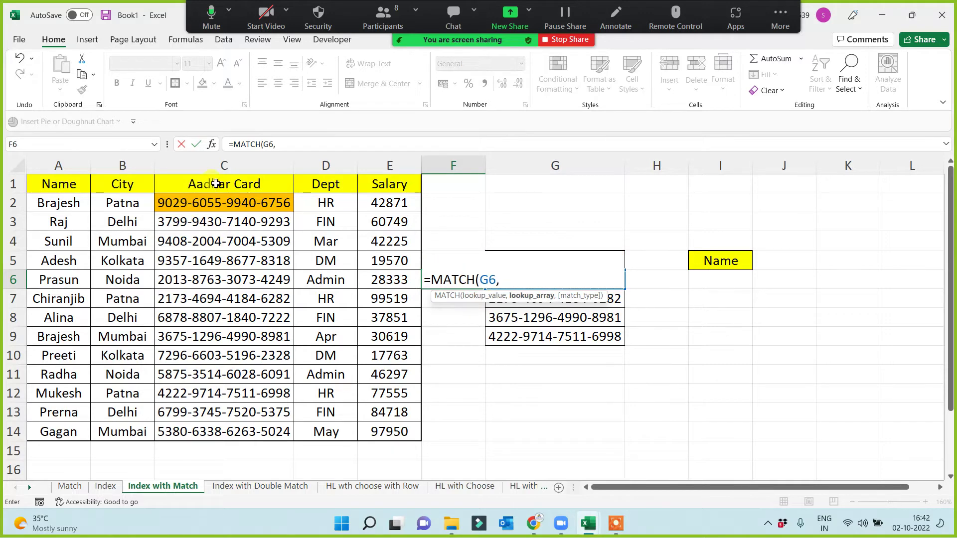
{"action": "left_click_drag", "start_coordinate": [215, 184], "coordinate": [219, 427]}
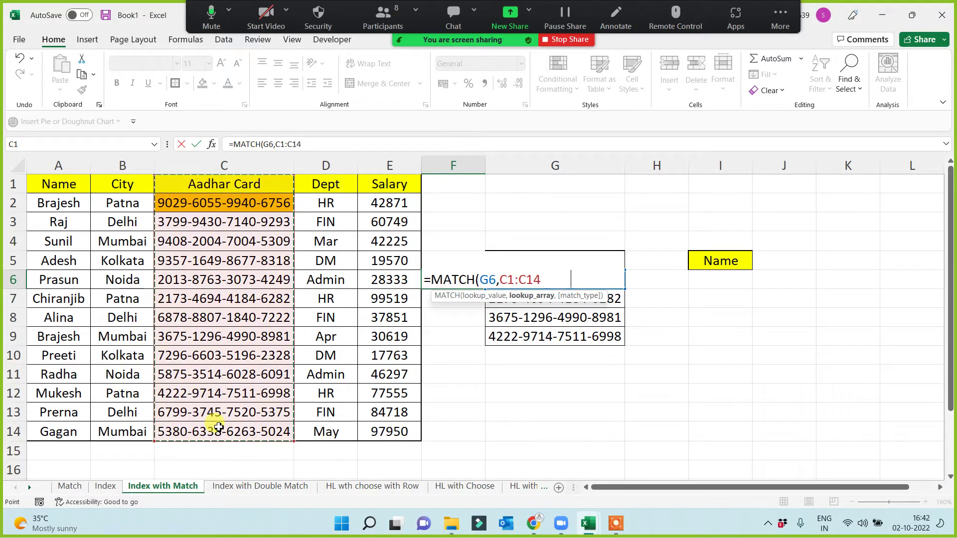
{"action": "key", "text": "F4"}
{"action": "type", "text": ",0)"}
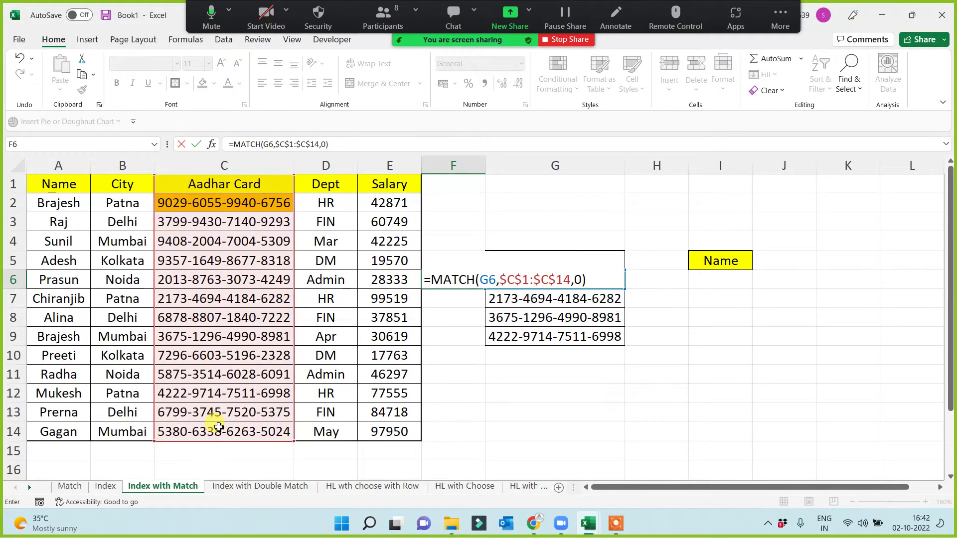
{"action": "key", "text": "ctrl+Return"}
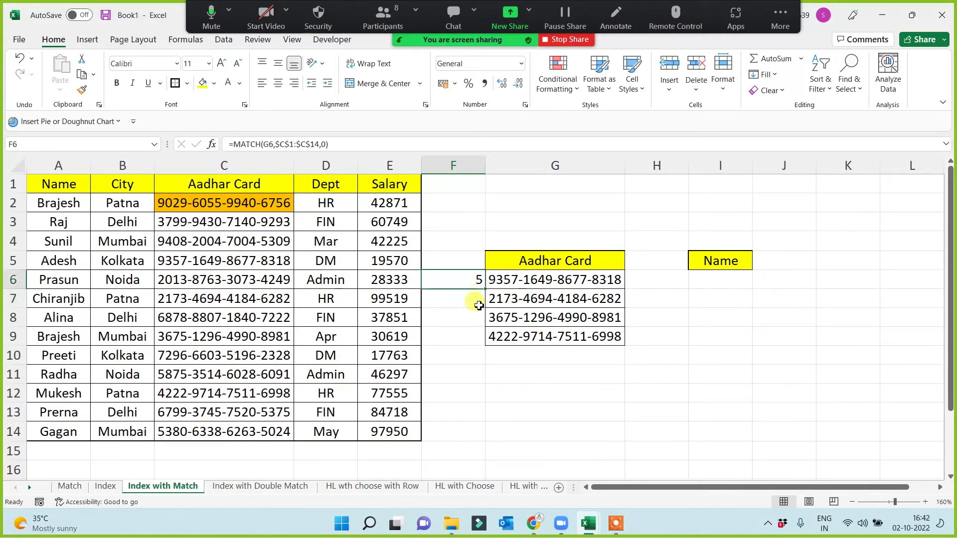
{"action": "left_click_drag", "start_coordinate": [484, 289], "coordinate": [485, 343]}
{"action": "left_click", "coordinate": [543, 408]}
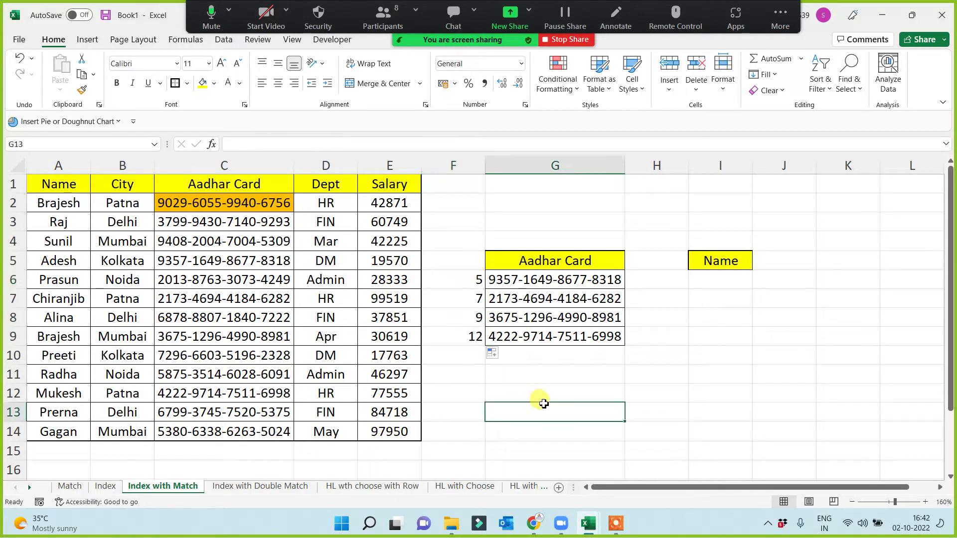
Step: Enter =INDEX(A1:A14,F6,1) in cell I6 under the Name heading and fill it down to I9
{"action": "left_click", "coordinate": [701, 283]}
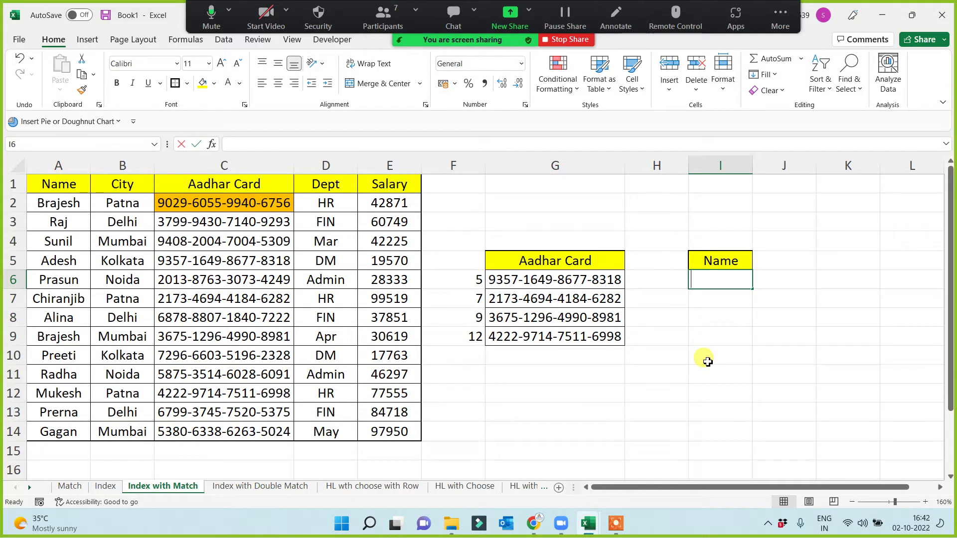
{"action": "type", "text": "=index"}
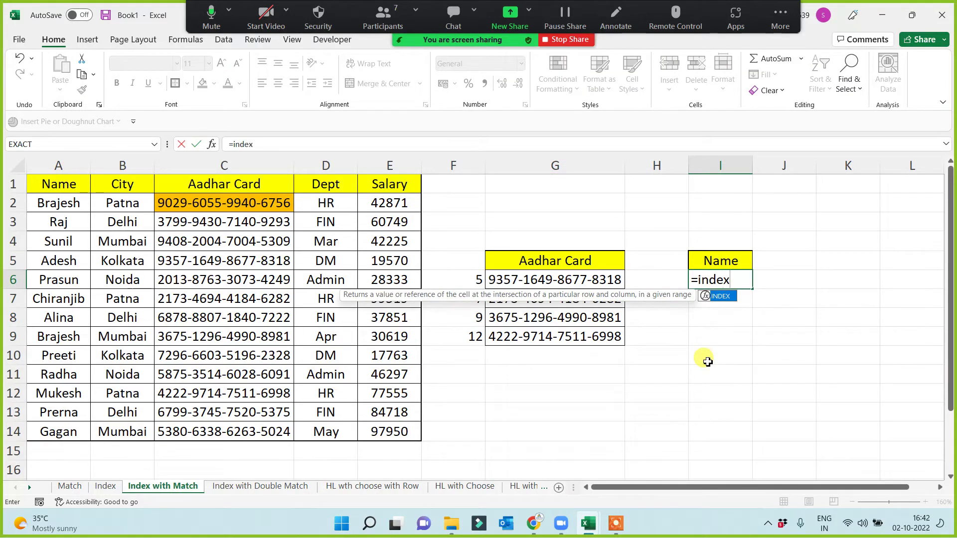
{"action": "type", "text": "("}
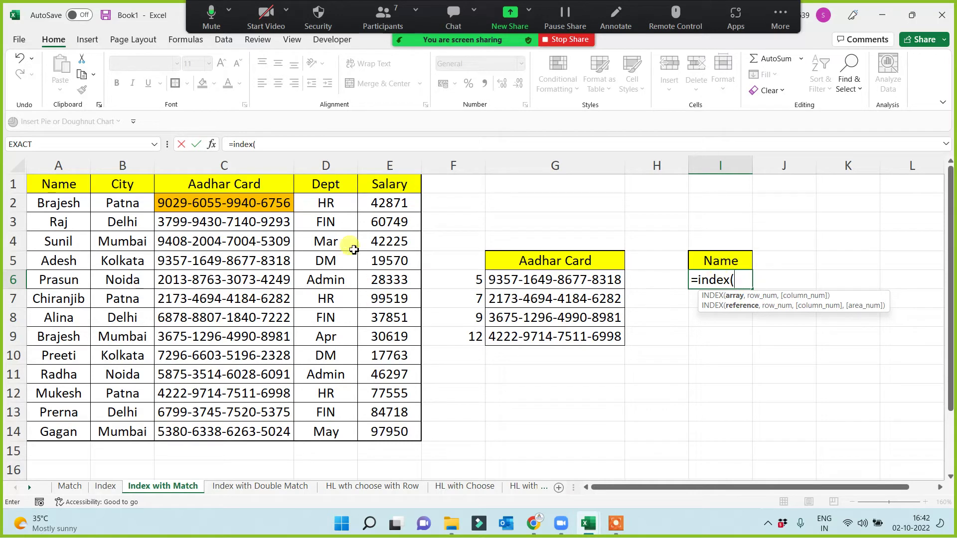
{"action": "left_click_drag", "start_coordinate": [58, 187], "coordinate": [94, 432]}
{"action": "type", "text": ","}
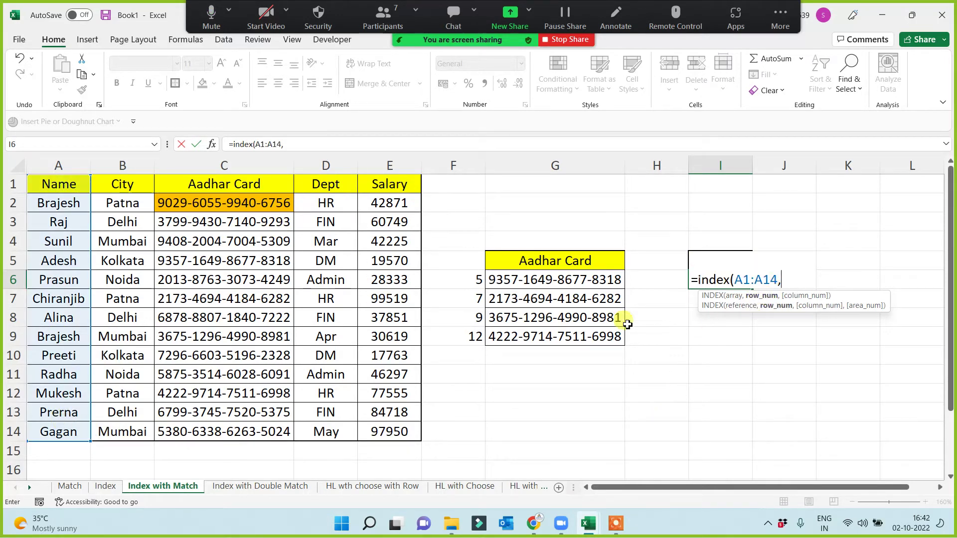
{"action": "left_click", "coordinate": [466, 285]}
{"action": "type", "text": ","}
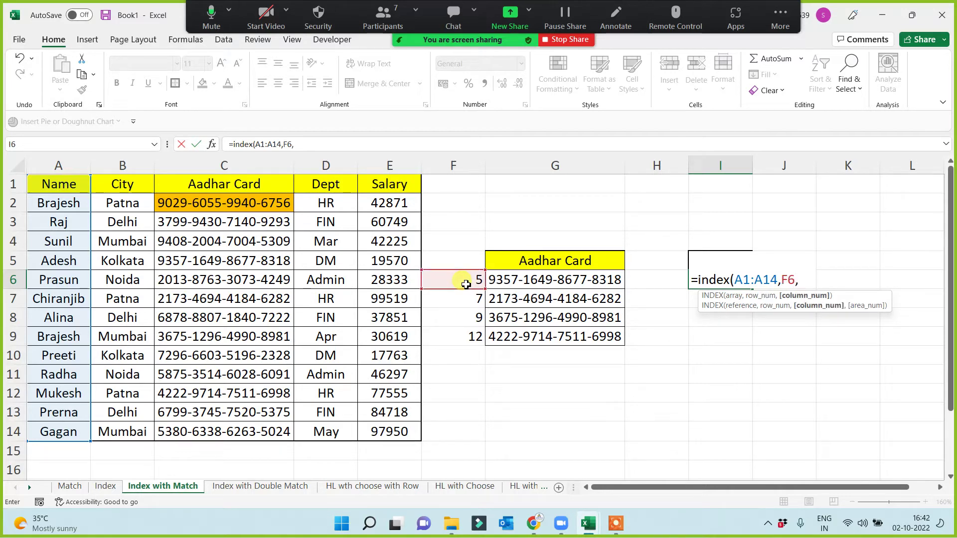
{"action": "type", "text": "1)"}
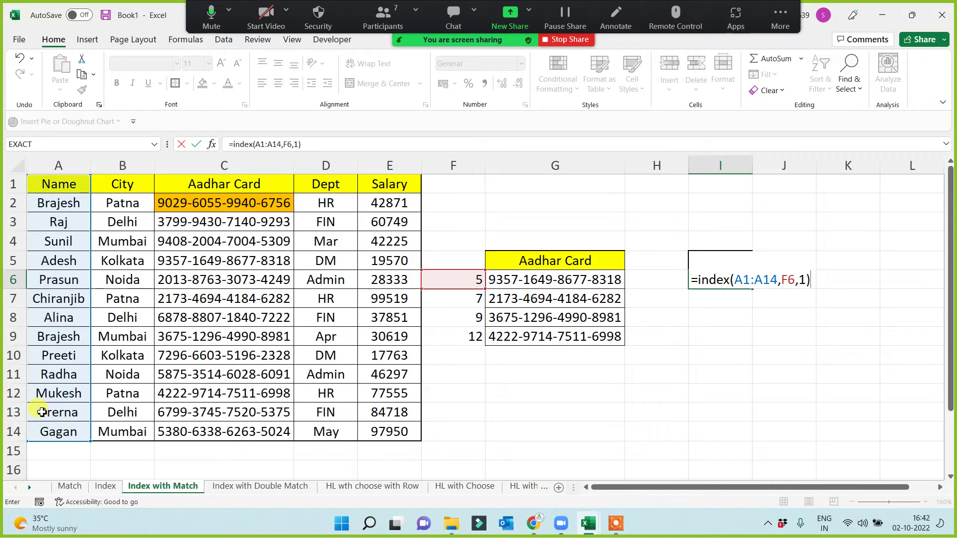
{"action": "key", "text": "Return"}
{"action": "left_click", "coordinate": [745, 282]}
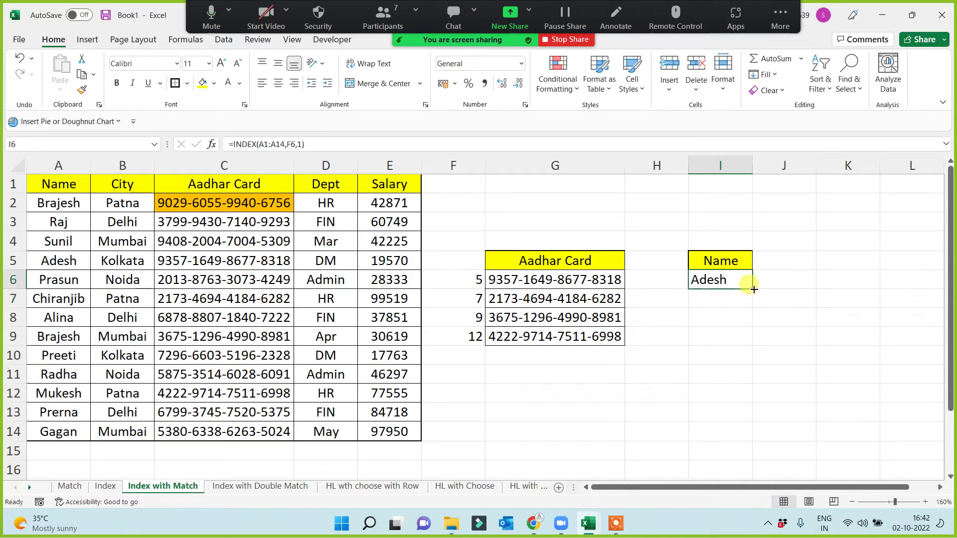
{"action": "left_click_drag", "start_coordinate": [754, 289], "coordinate": [742, 343]}
{"action": "left_click", "coordinate": [658, 407]}
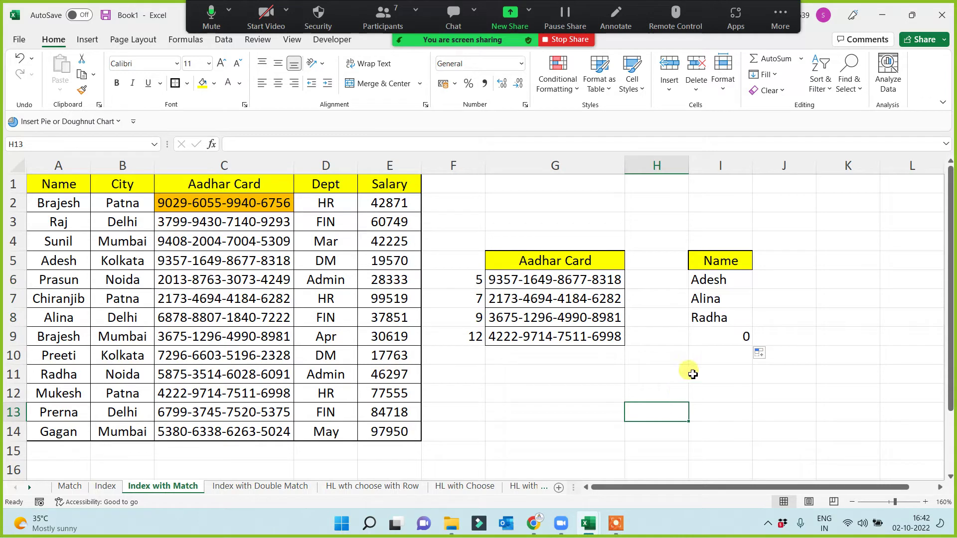
Step: Make the INDEX array in I6 absolute as $A$1:$A$14 and refill the formula down to I9
{"action": "left_click", "coordinate": [732, 280]}
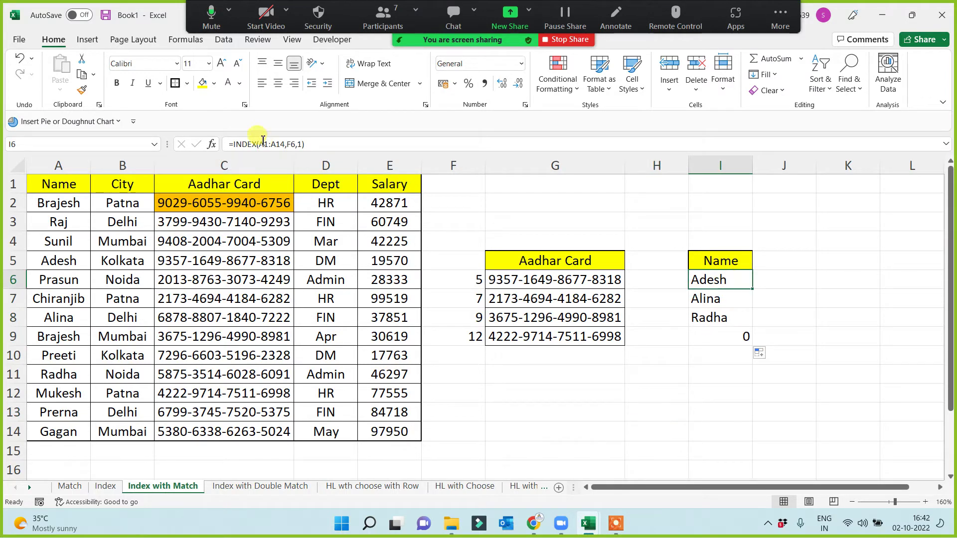
{"action": "left_click_drag", "start_coordinate": [259, 143], "coordinate": [286, 143]}
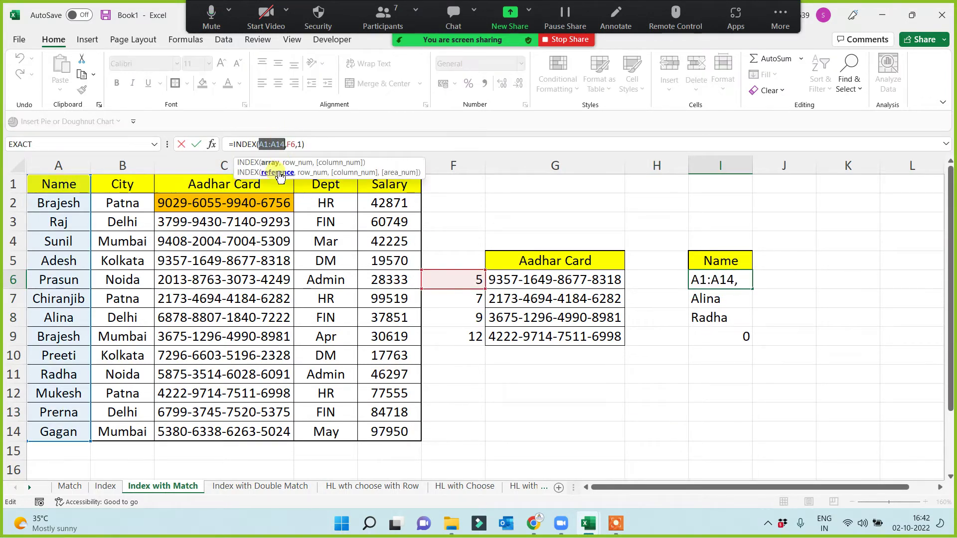
{"action": "key", "text": "F4"}
{"action": "key", "text": "Return"}
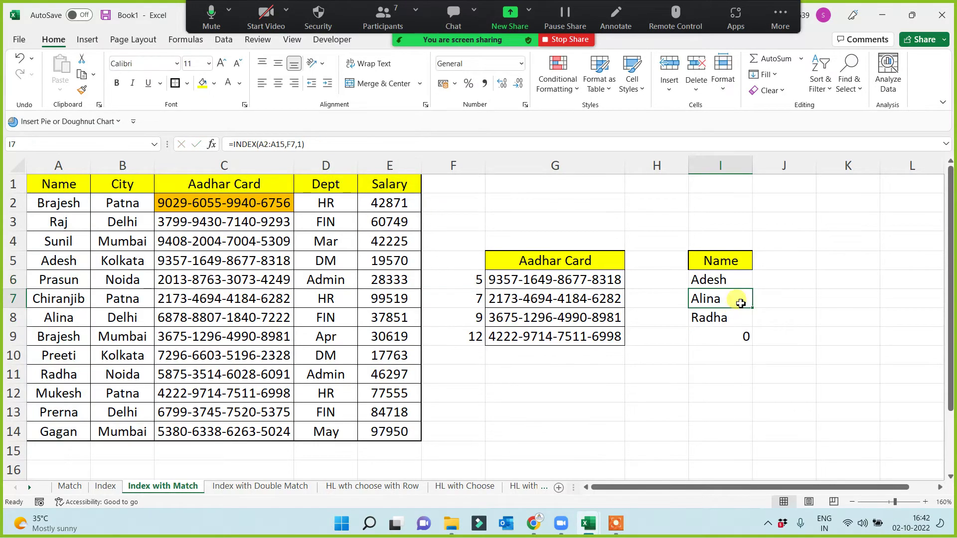
{"action": "left_click", "coordinate": [746, 280]}
{"action": "double_click", "coordinate": [754, 289]}
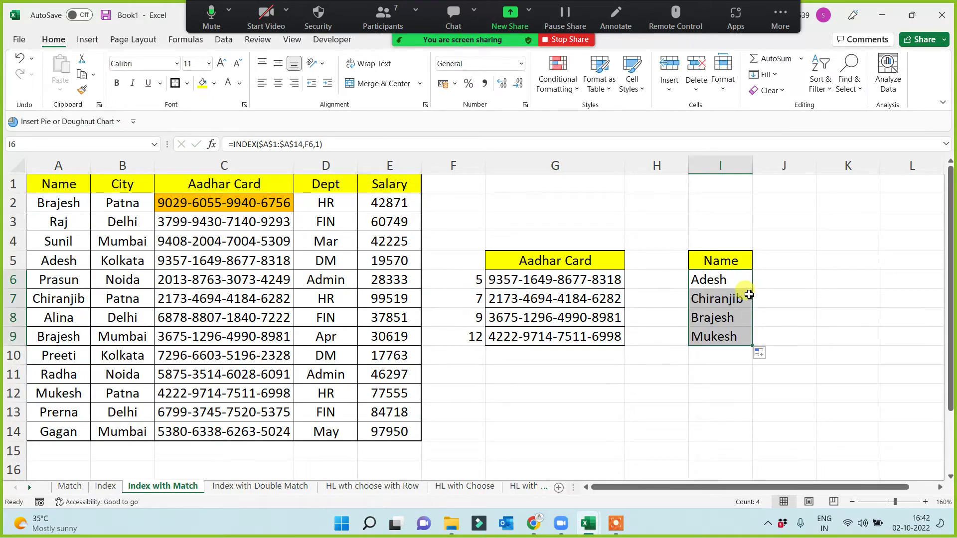
{"action": "left_click", "coordinate": [683, 380]}
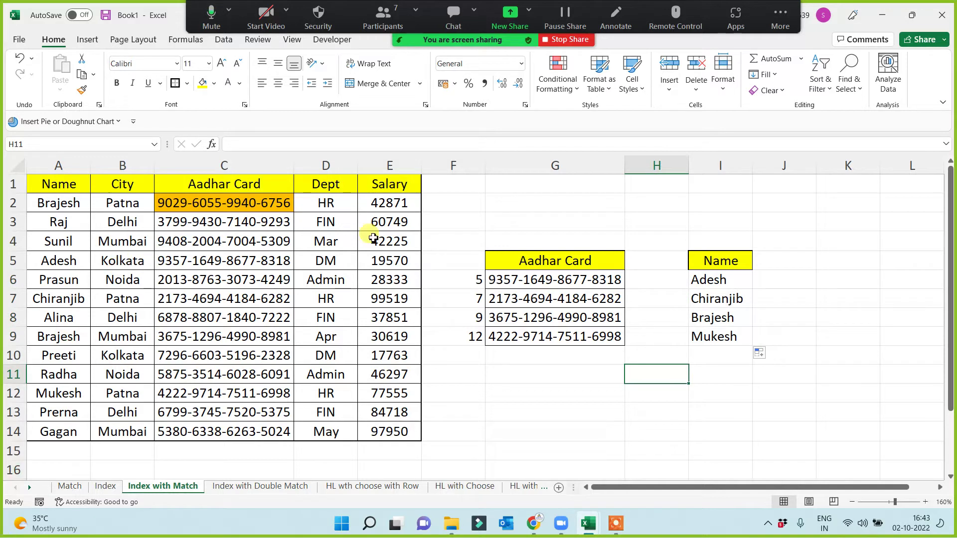
Step: Copy the Salary heading from E1 into J5, beside the Name heading of the lookup table
{"action": "left_click", "coordinate": [385, 185]}
{"action": "key", "text": "ctrl+c"}
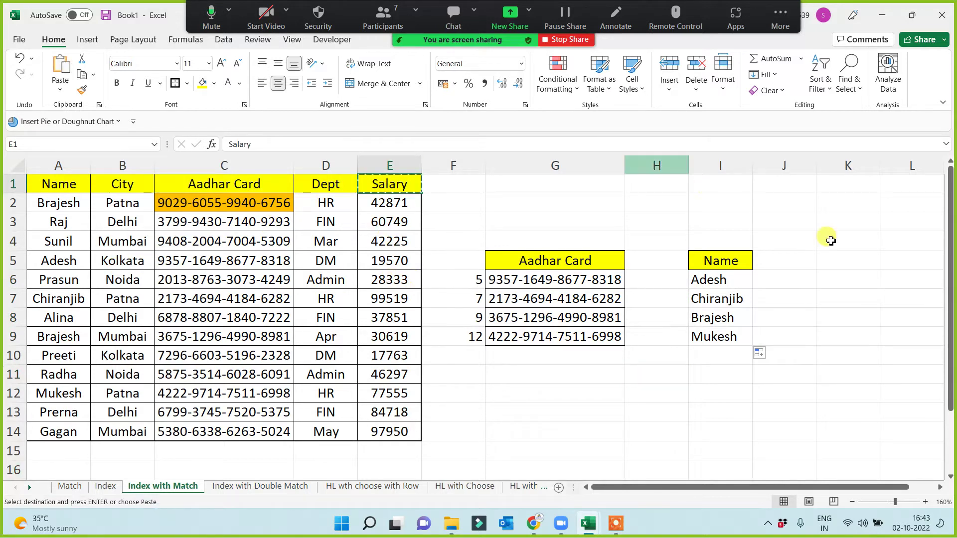
{"action": "left_click", "coordinate": [802, 258]}
{"action": "key", "text": "ctrl+v"}
Step: Enter =INDEX($E$1:$E$14,F6,1) in J6 under the Salary heading and fill it down to J9
{"action": "left_click", "coordinate": [784, 281]}
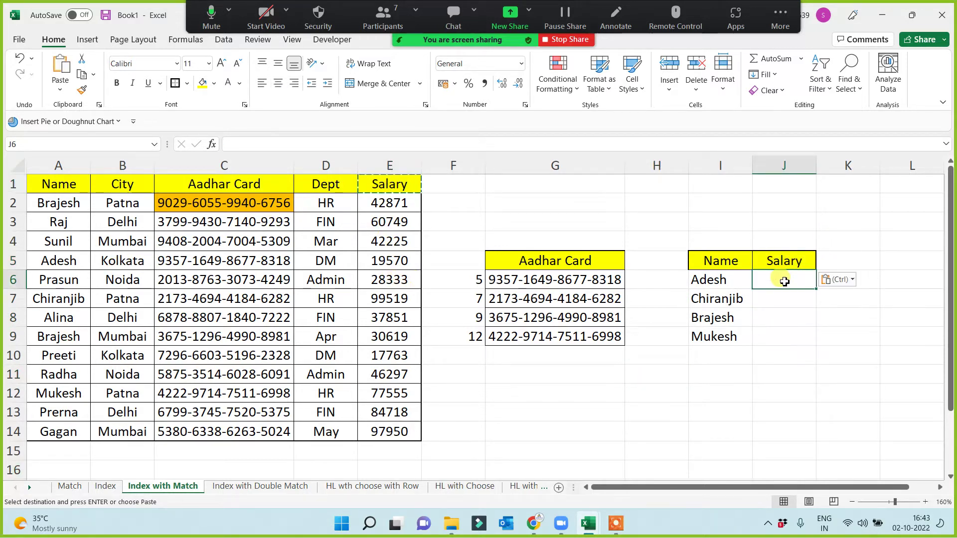
{"action": "type", "text": "=index"}
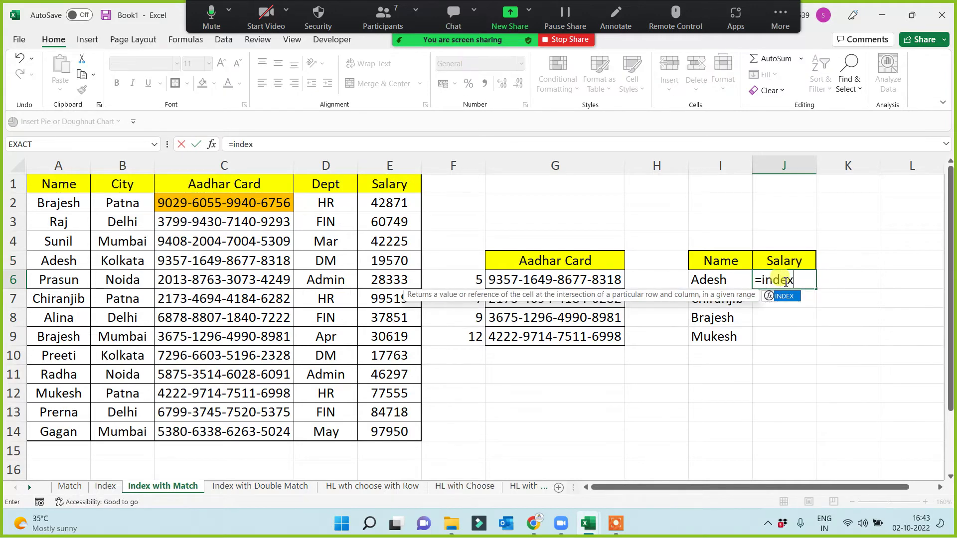
{"action": "type", "text": "("}
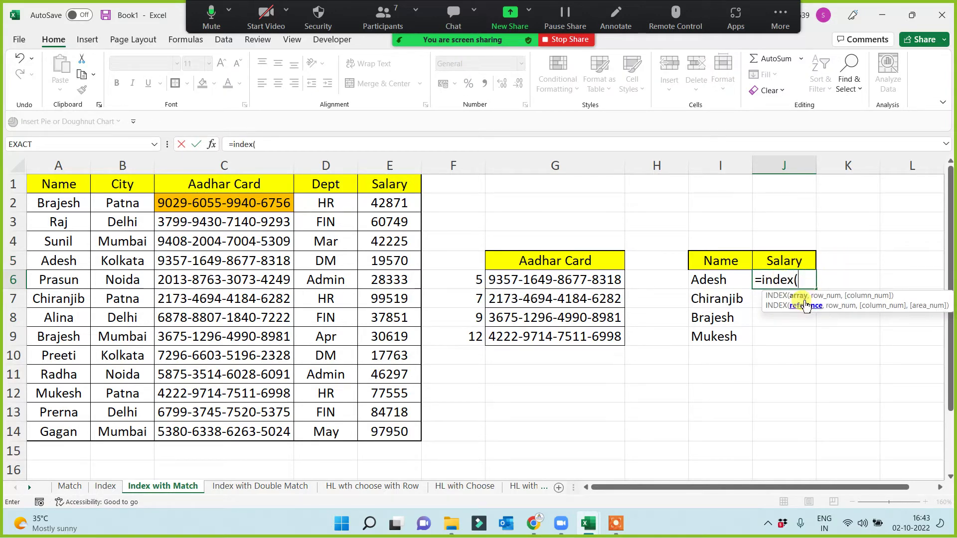
{"action": "left_click_drag", "start_coordinate": [394, 184], "coordinate": [391, 427]}
{"action": "type", "text": ","}
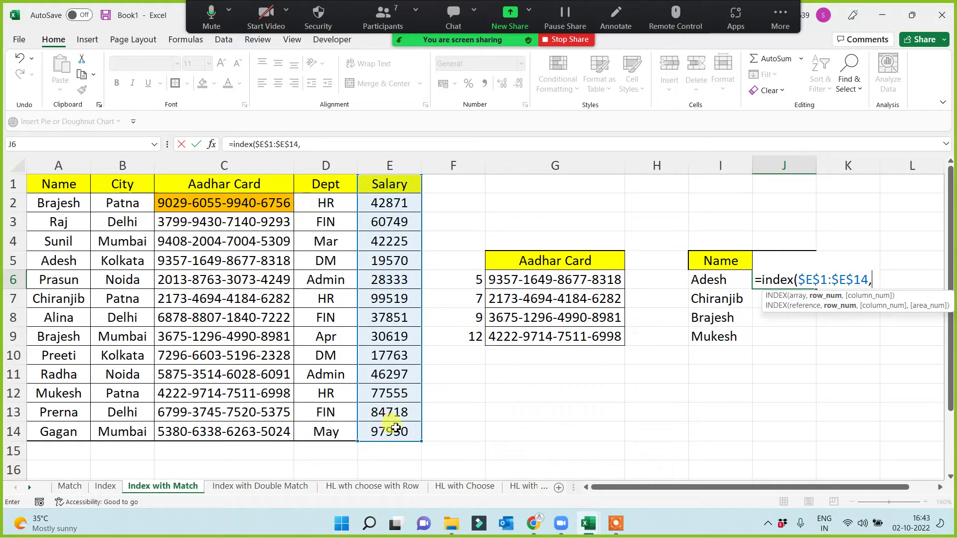
{"action": "left_click", "coordinate": [455, 282]}
{"action": "type", "text": ","}
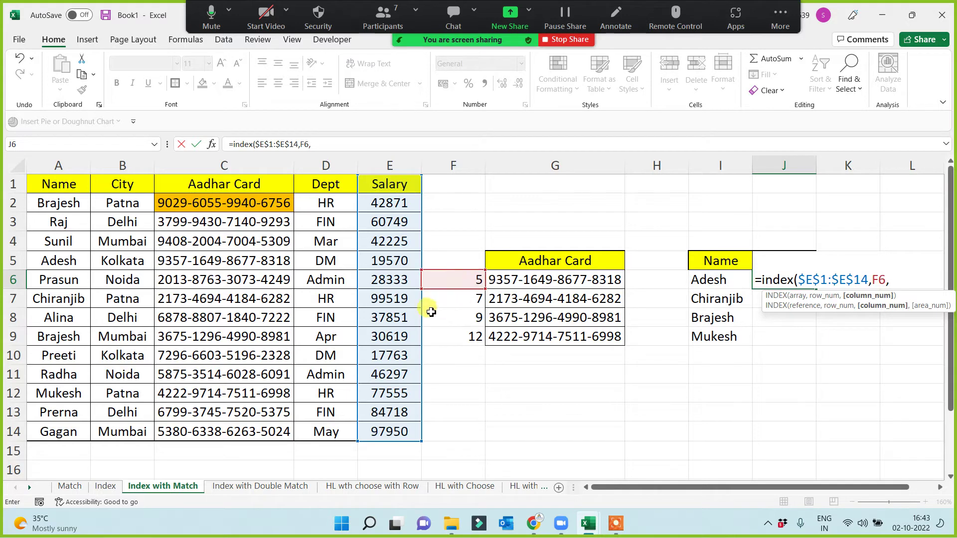
{"action": "type", "text": "1)"}
{"action": "key", "text": "Return"}
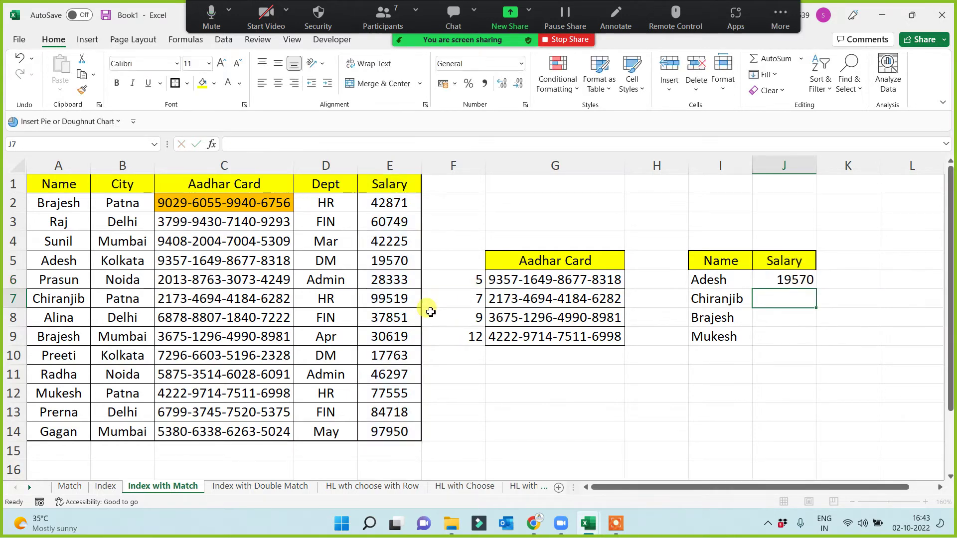
{"action": "left_click", "coordinate": [794, 279]}
{"action": "left_click_drag", "start_coordinate": [817, 293], "coordinate": [795, 339]}
{"action": "left_click", "coordinate": [708, 396]}
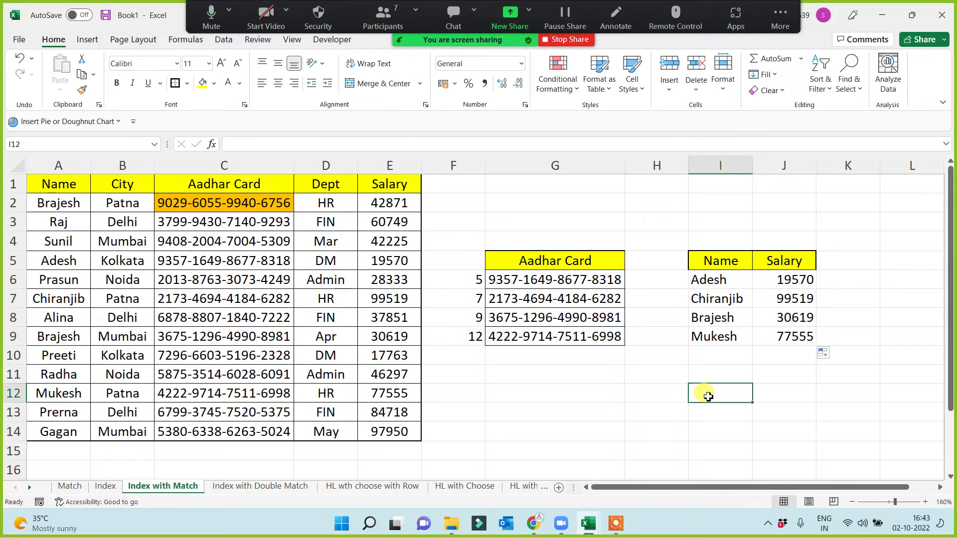
Step: Clear the MATCH helper formulas from column F and the INDEX formulas below the Name and Salary headings
{"action": "left_click_drag", "start_coordinate": [446, 277], "coordinate": [453, 360]}
{"action": "left_click_drag", "start_coordinate": [703, 277], "coordinate": [797, 342]}
{"action": "left_click", "coordinate": [713, 408]}
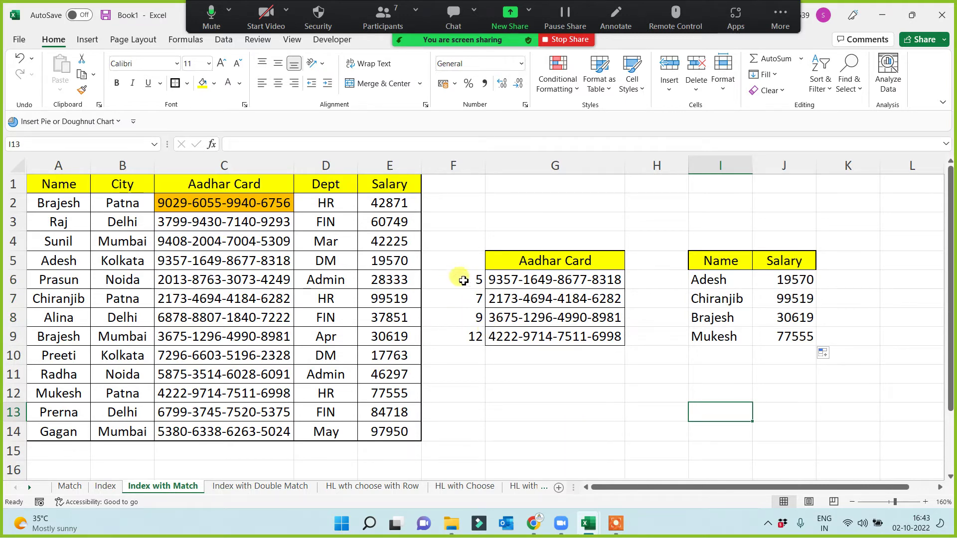
{"action": "left_click_drag", "start_coordinate": [459, 276], "coordinate": [467, 355]}
{"action": "key", "text": "Delete"}
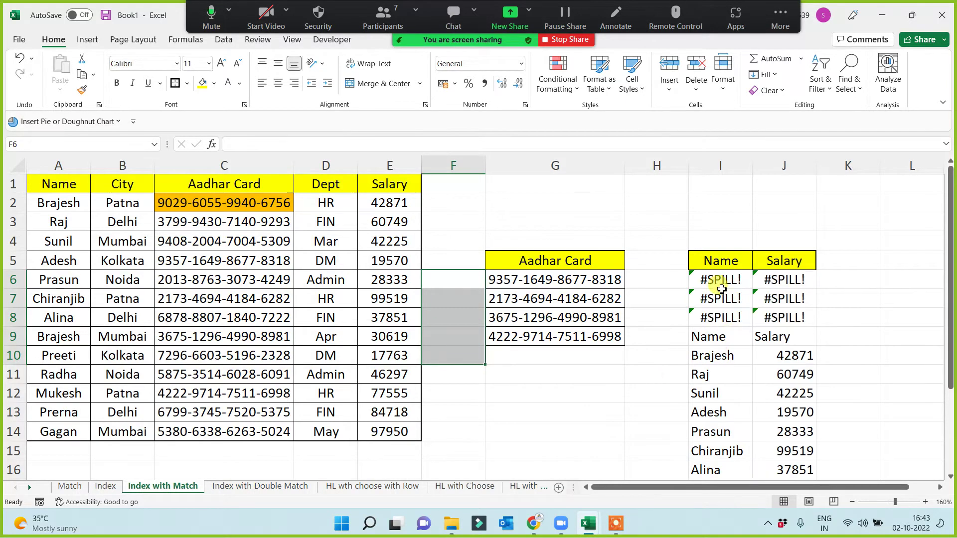
{"action": "left_click", "coordinate": [714, 279]}
{"action": "key", "text": "shift+Right"}
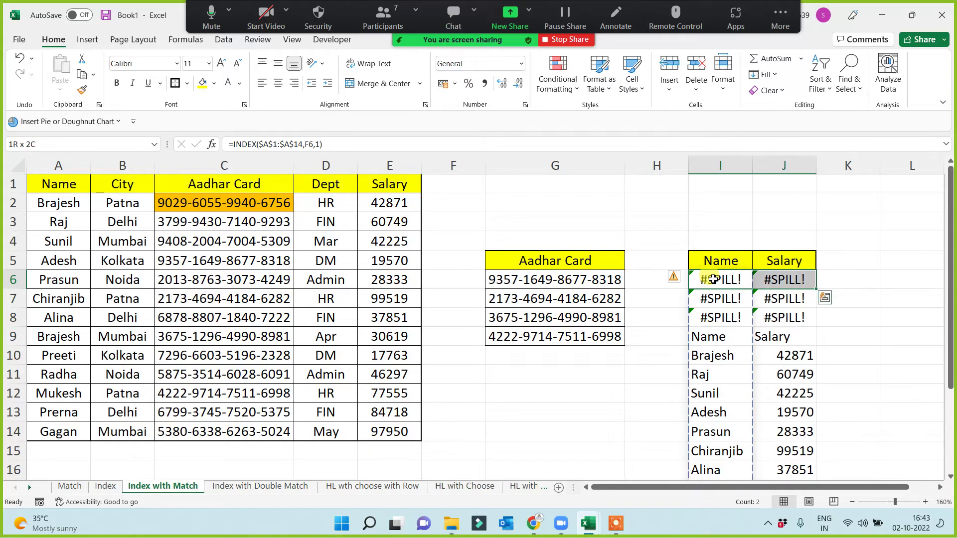
{"action": "key", "text": "ctrl+shift+Down"}
Step: Enter =INDEX($A$1:$A$14,MATCH(G6,$C$1:$C$14,0),1) in I6 under the Name heading and fill it down to I9
{"action": "left_click", "coordinate": [713, 279]}
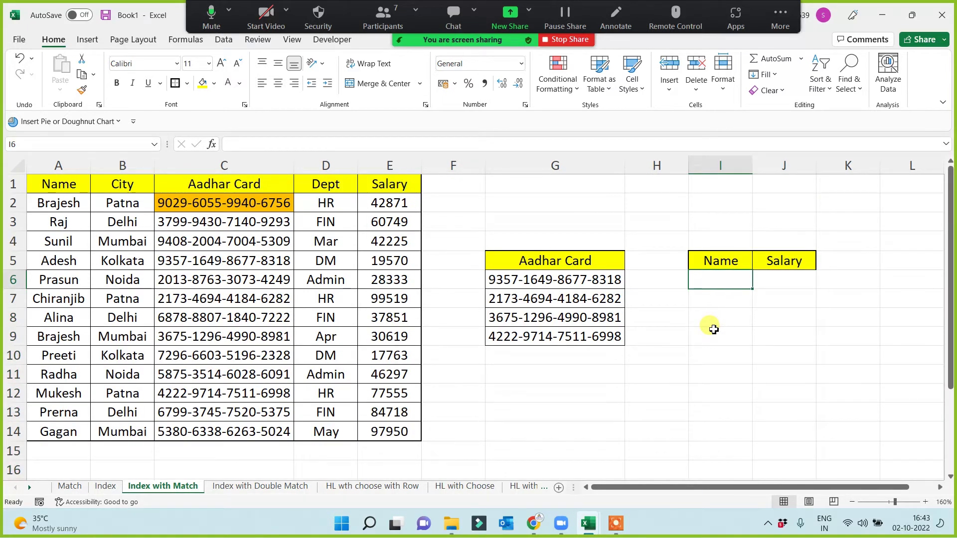
{"action": "type", "text": "="}
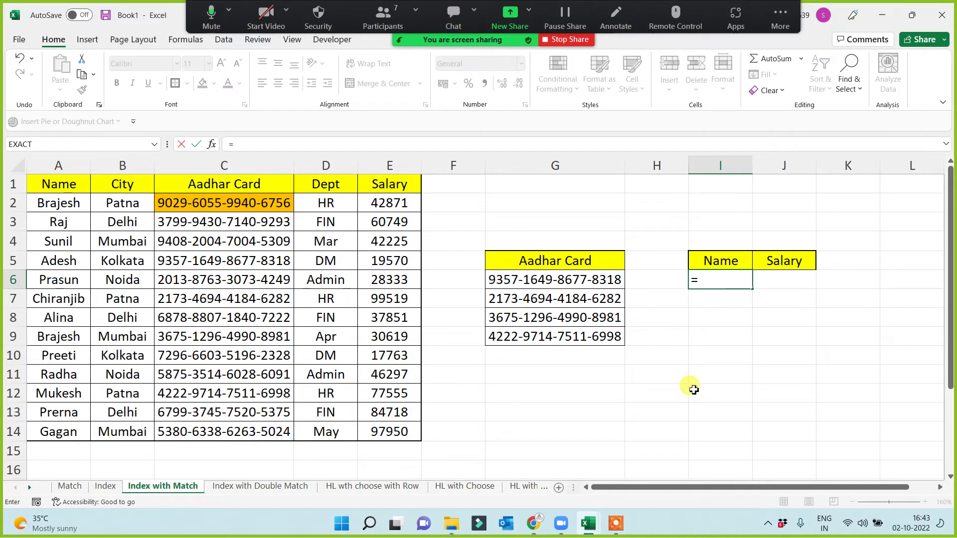
{"action": "type", "text": "index"}
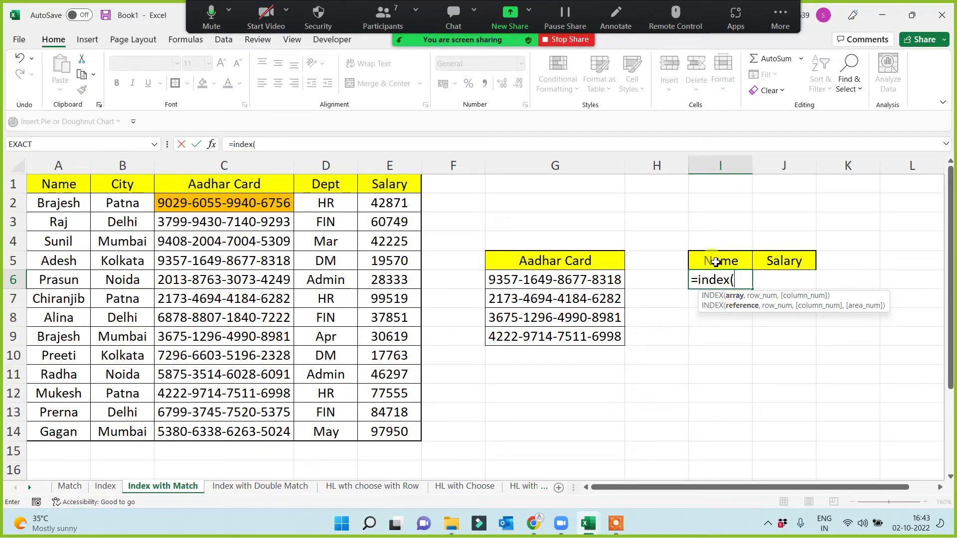
{"action": "type", "text": "("}
{"action": "left_click_drag", "start_coordinate": [70, 186], "coordinate": [76, 435]}
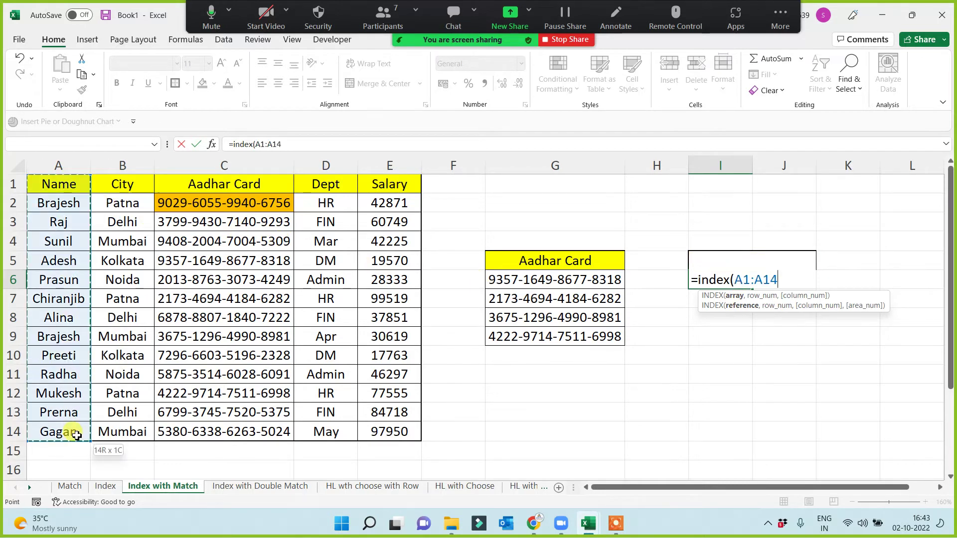
{"action": "type", "text": ","}
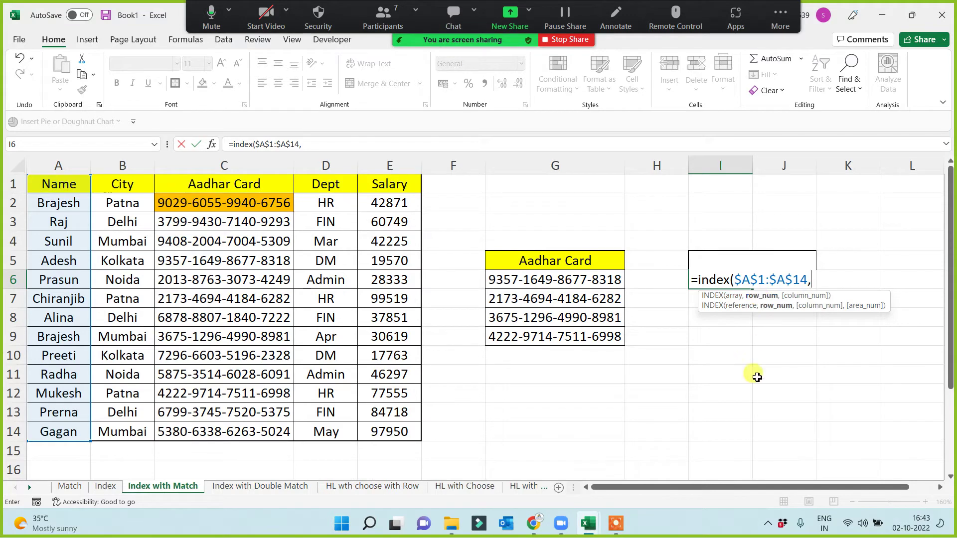
{"action": "type", "text": "match"}
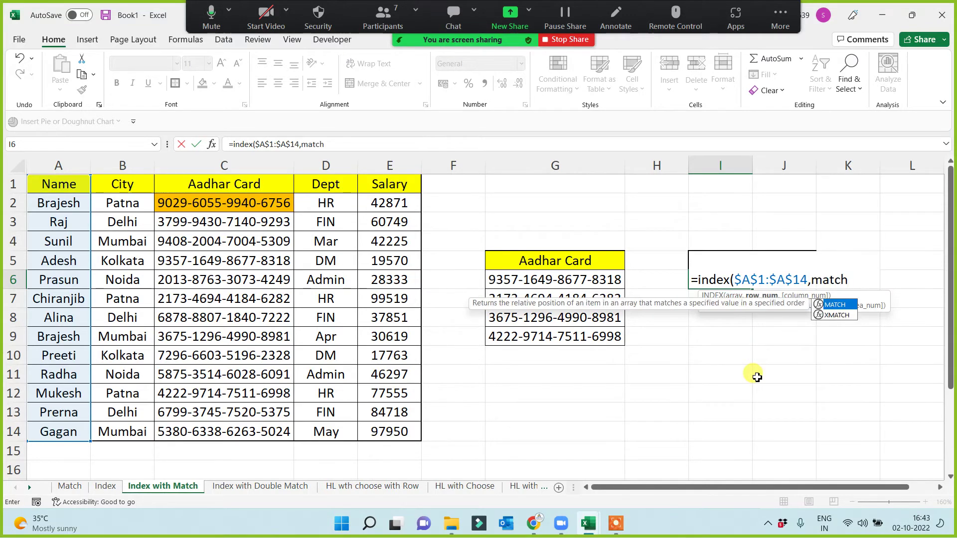
{"action": "type", "text": "("}
{"action": "left_click", "coordinate": [574, 283]}
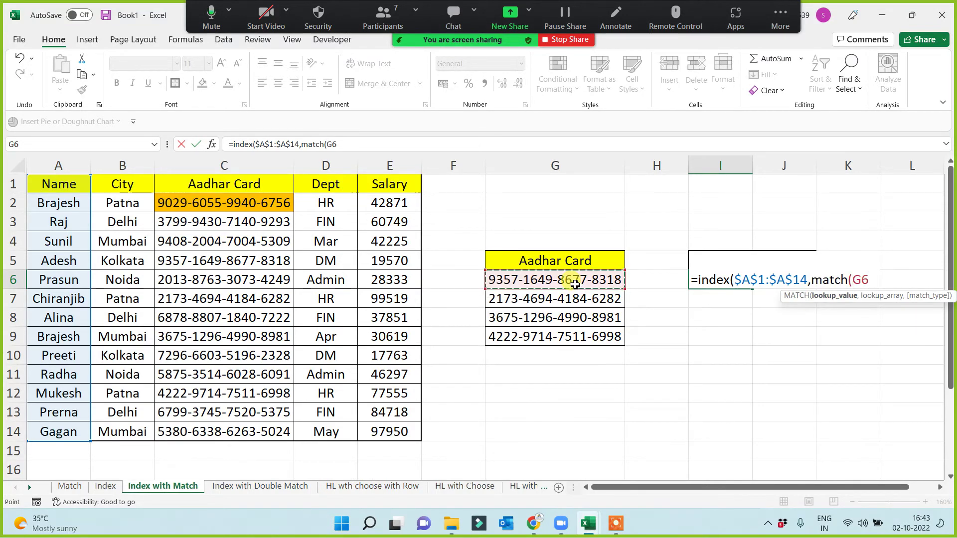
{"action": "type", "text": ","}
{"action": "left_click_drag", "start_coordinate": [231, 186], "coordinate": [232, 432]}
{"action": "key", "text": "F4"}
{"action": "type", "text": ","}
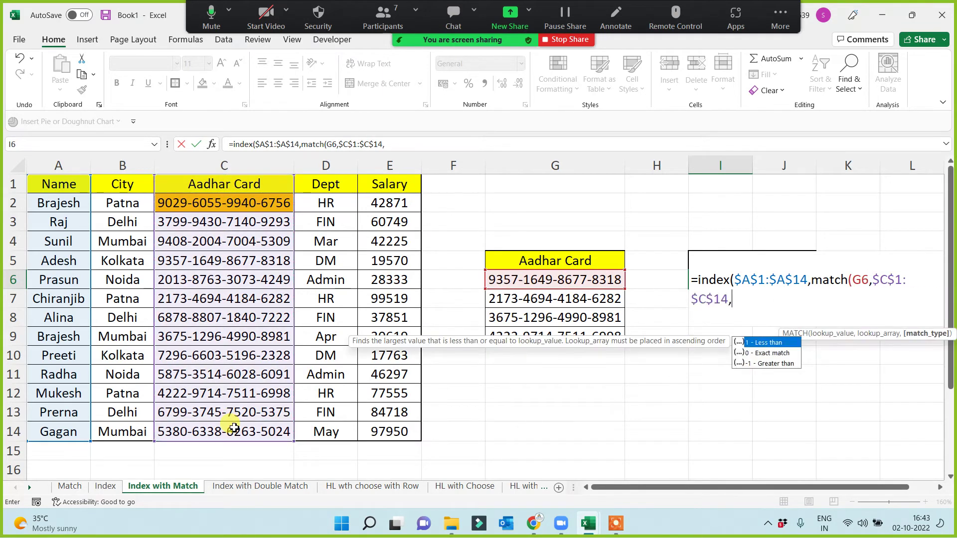
{"action": "type", "text": "0),"}
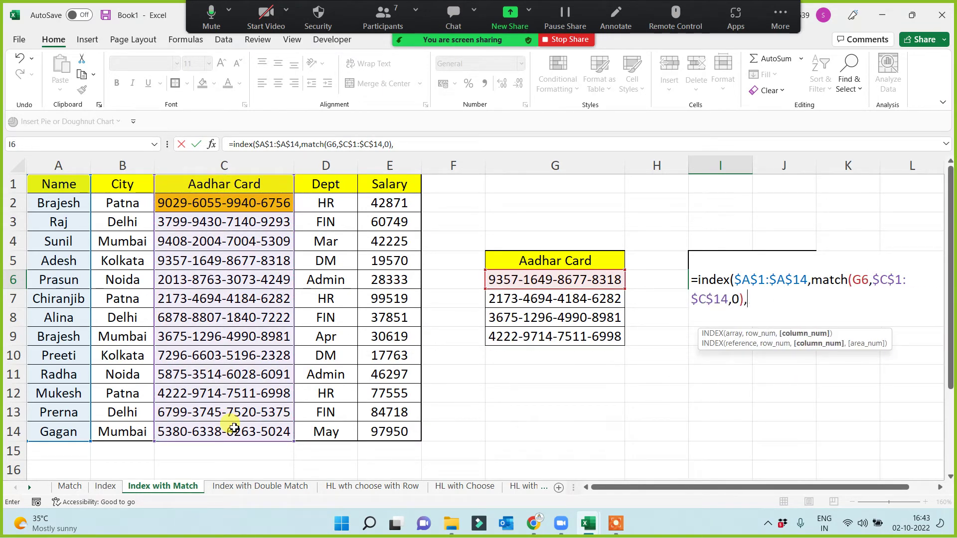
{"action": "type", "text": "1)"}
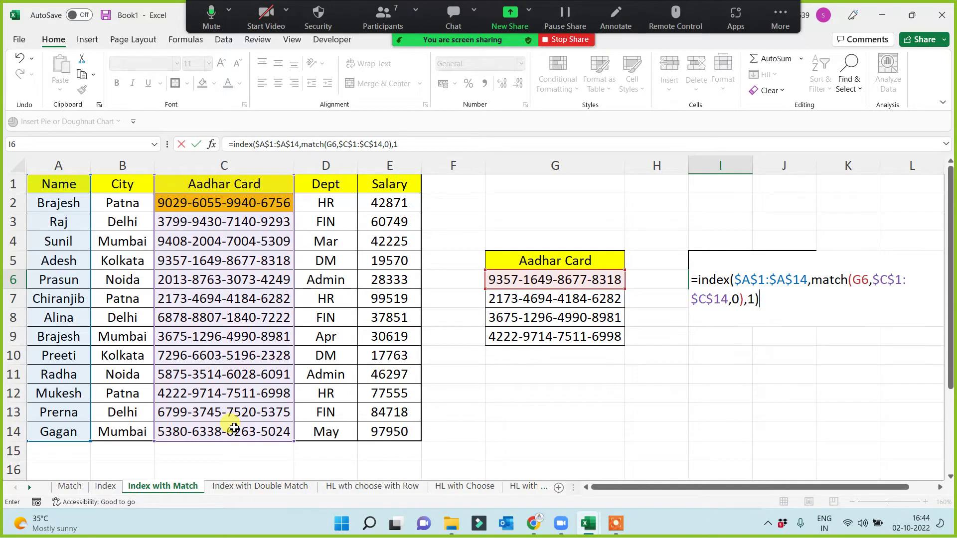
{"action": "key", "text": "Return"}
{"action": "left_click", "coordinate": [729, 277]}
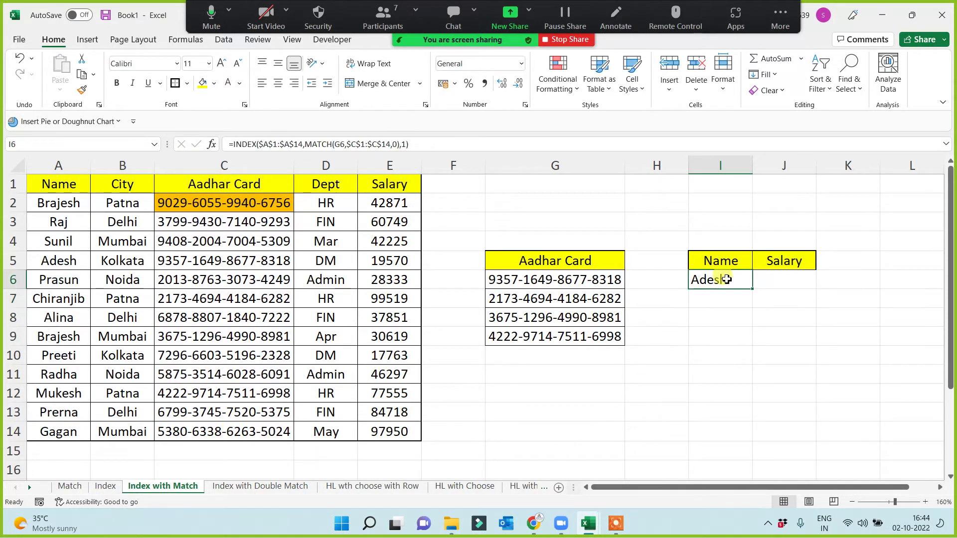
{"action": "left_click_drag", "start_coordinate": [752, 288], "coordinate": [737, 339]}
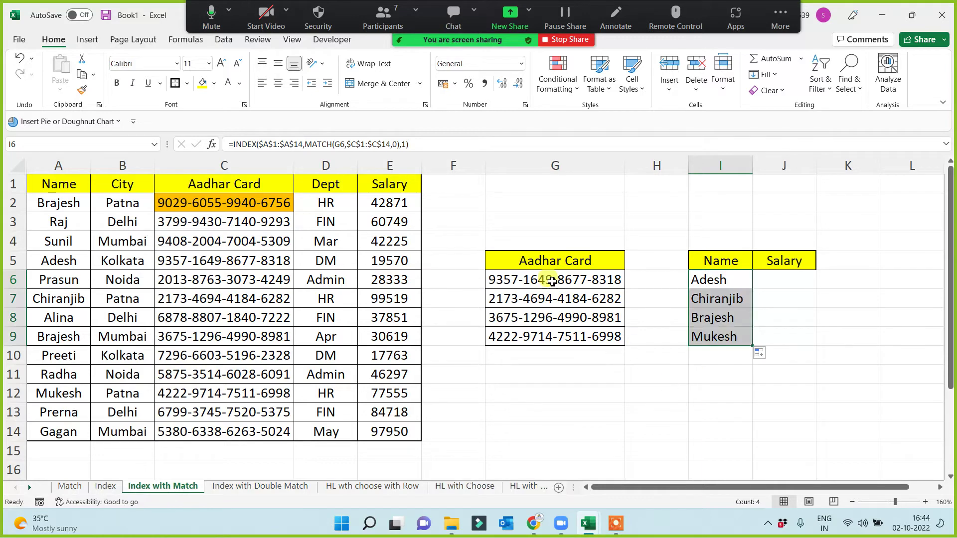
Step: Copy the nested INDEX and MATCH formula from I6 into G2 as plain text and left-align it
{"action": "left_click_drag", "start_coordinate": [421, 144], "coordinate": [150, 146]}
{"action": "key", "text": "Escape"}
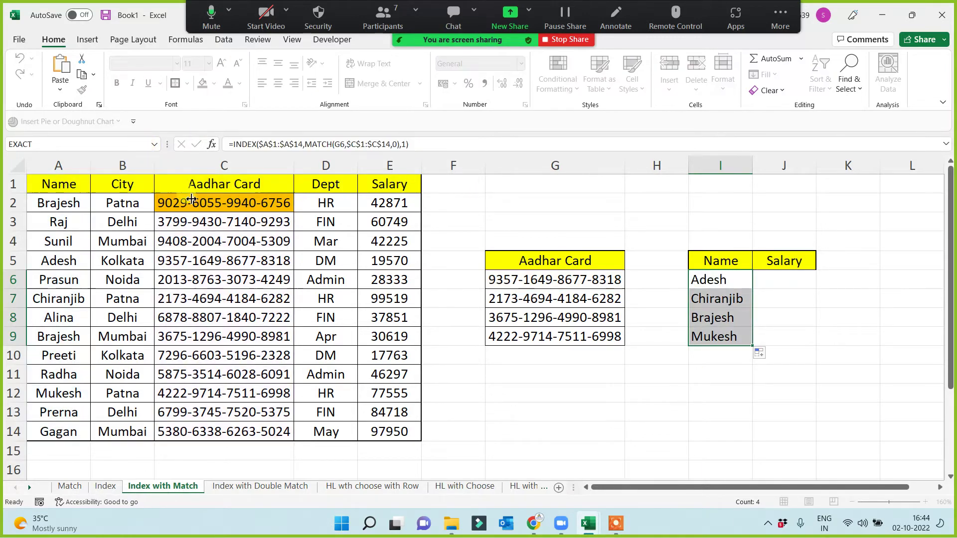
{"action": "left_click", "coordinate": [496, 203]}
{"action": "double_click", "coordinate": [513, 209]}
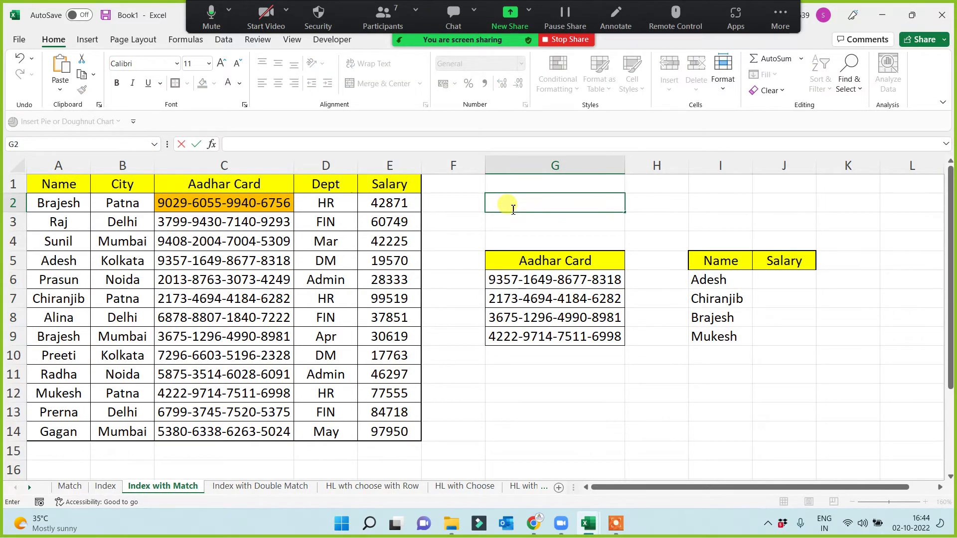
{"action": "type", "text": "=INDEX($A$1:$A$14,MATCH(G6,$C$1:$C$14,0),1)"}
{"action": "left_click", "coordinate": [578, 394]}
{"action": "left_click", "coordinate": [539, 206]}
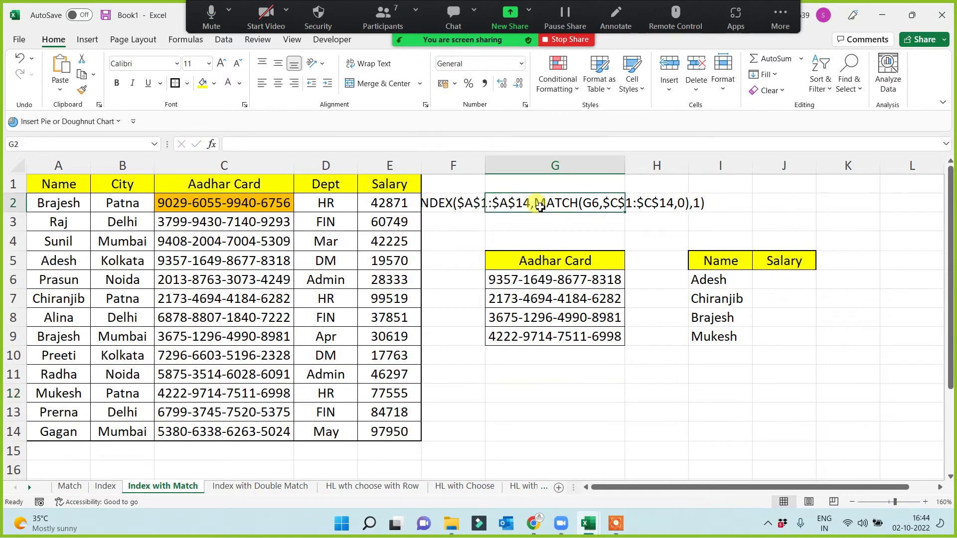
{"action": "left_click", "coordinate": [261, 83]}
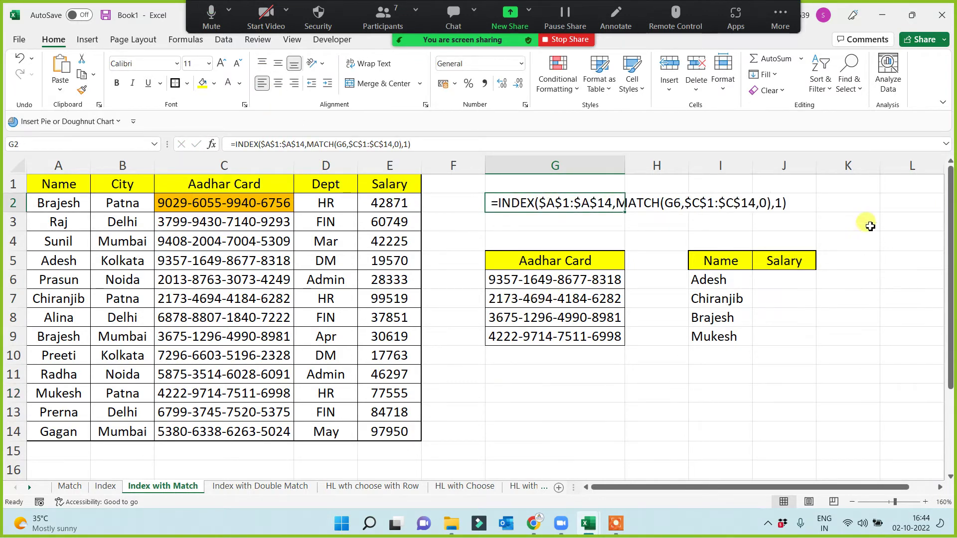
Step: Merge and center G2:K3 around the formula text and align it vertically to the middle
{"action": "left_click", "coordinate": [855, 220], "text": "shift"}
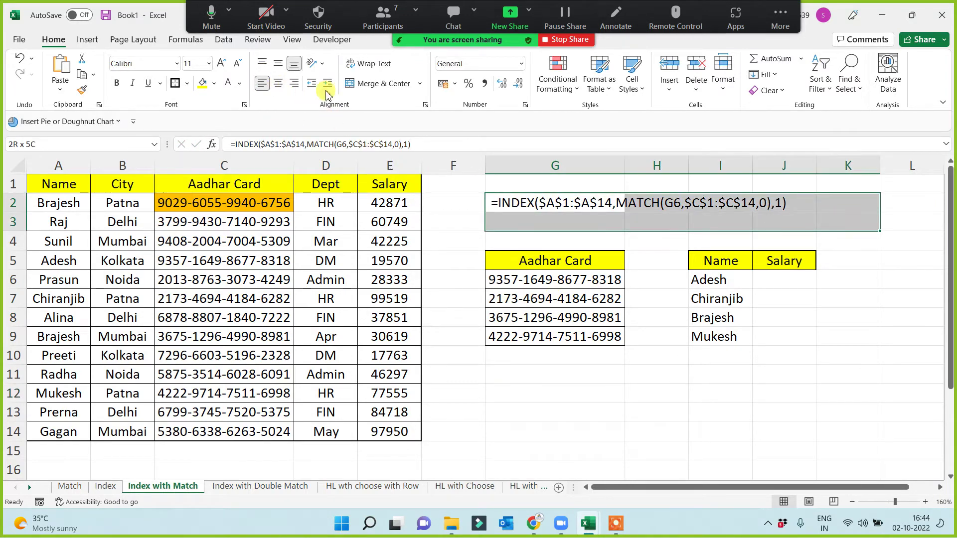
{"action": "left_click", "coordinate": [366, 83]}
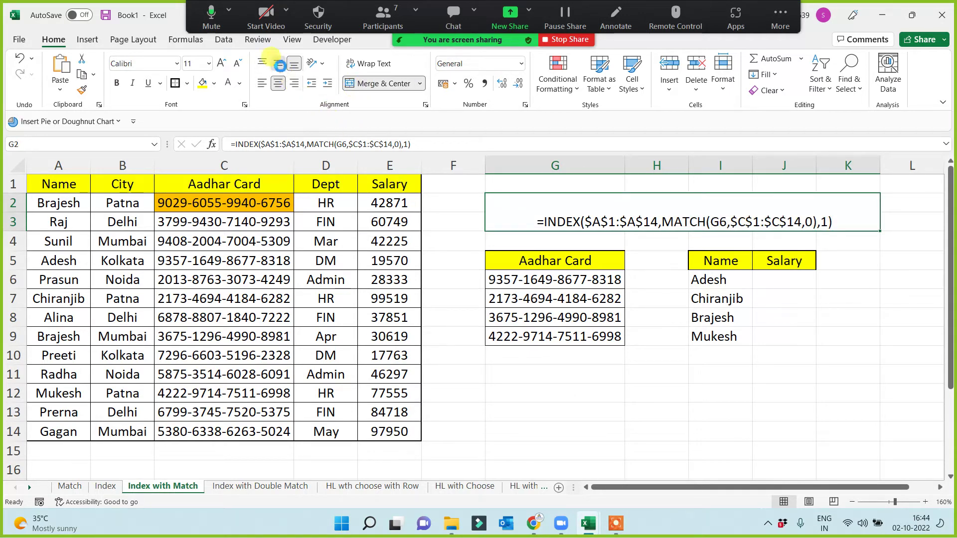
{"action": "left_click", "coordinate": [278, 63]}
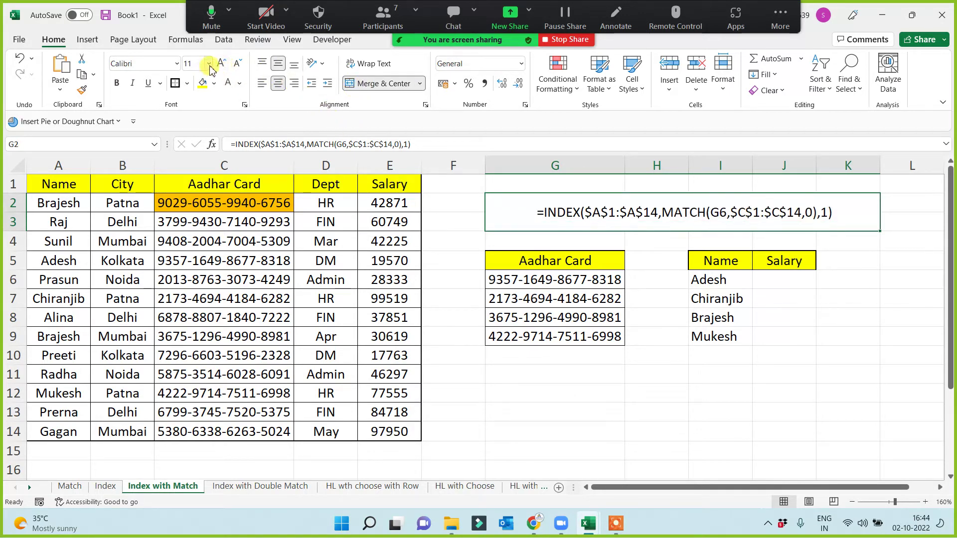
Step: Fill the merged formula cell G2:K3 with yellow, increase its font size to 12 and outline it with a border
{"action": "left_click", "coordinate": [202, 83]}
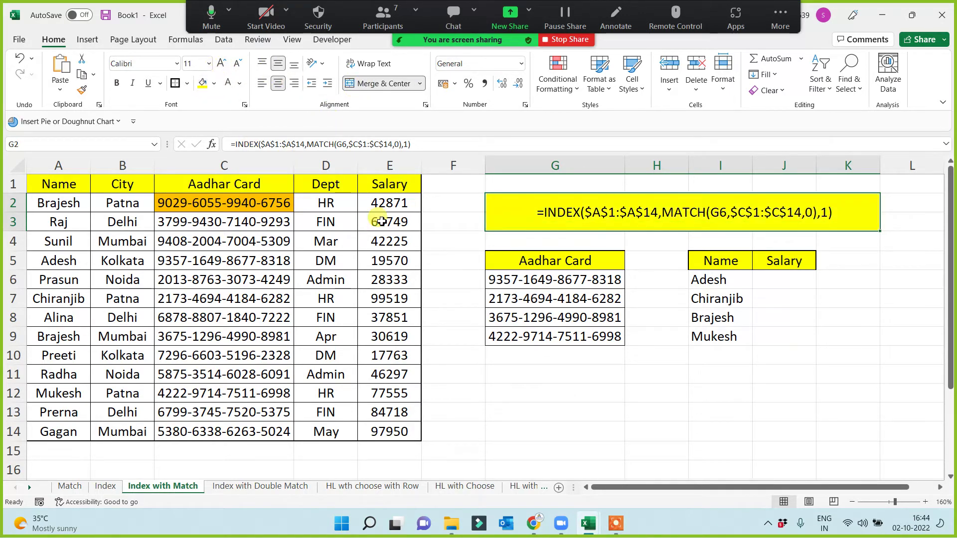
{"action": "left_click", "coordinate": [220, 63]}
{"action": "left_click", "coordinate": [587, 381]}
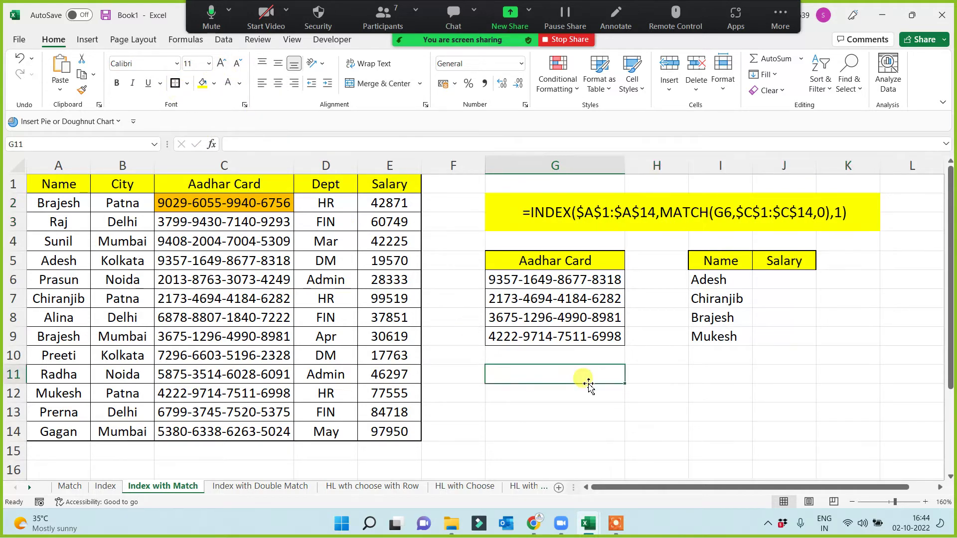
{"action": "left_click", "coordinate": [490, 208]}
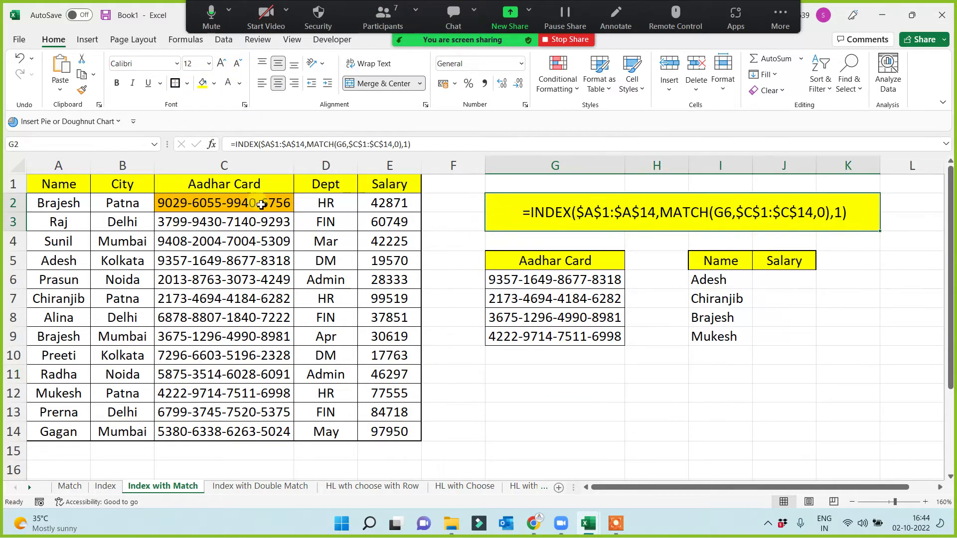
{"action": "left_click", "coordinate": [174, 84]}
{"action": "left_click", "coordinate": [787, 397]}
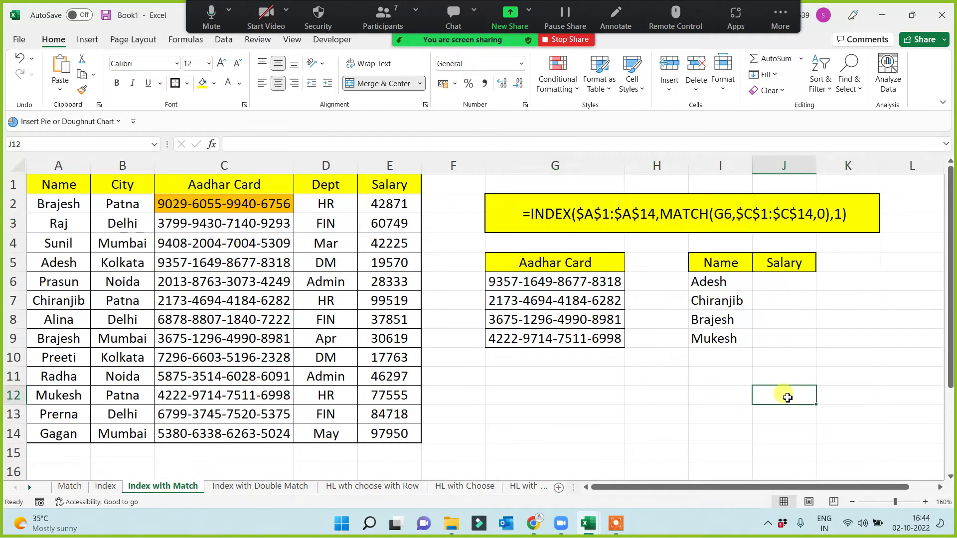
Step: Enter =INDEX($E$1:$E$14,MATCH(G6,$C$1:$C$14,0),1) in J6 under the Salary heading
{"action": "left_click", "coordinate": [783, 283]}
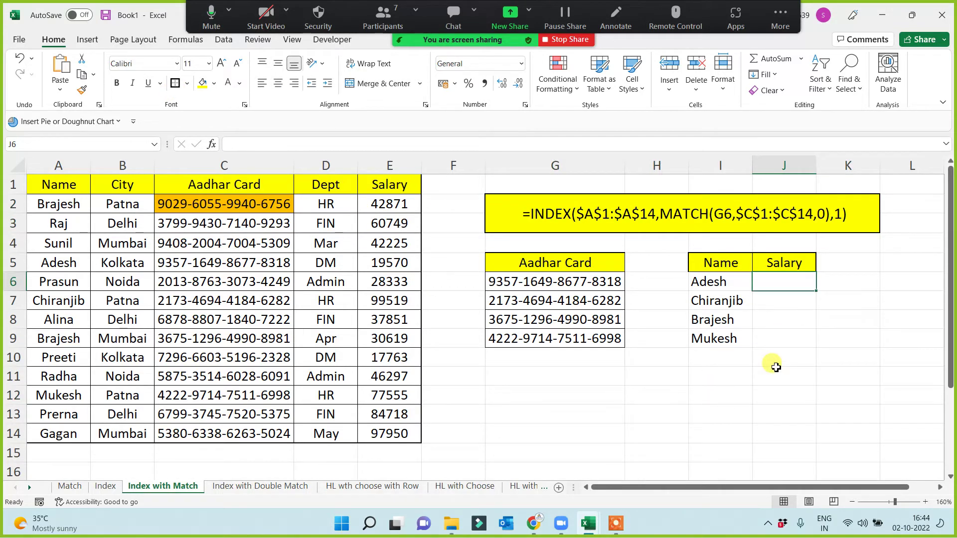
{"action": "type", "text": "="}
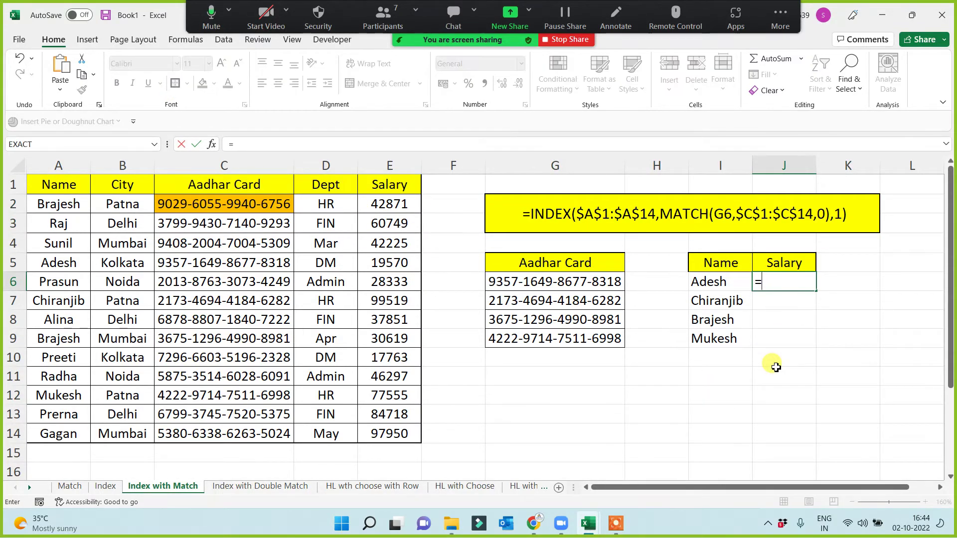
{"action": "type", "text": "index"}
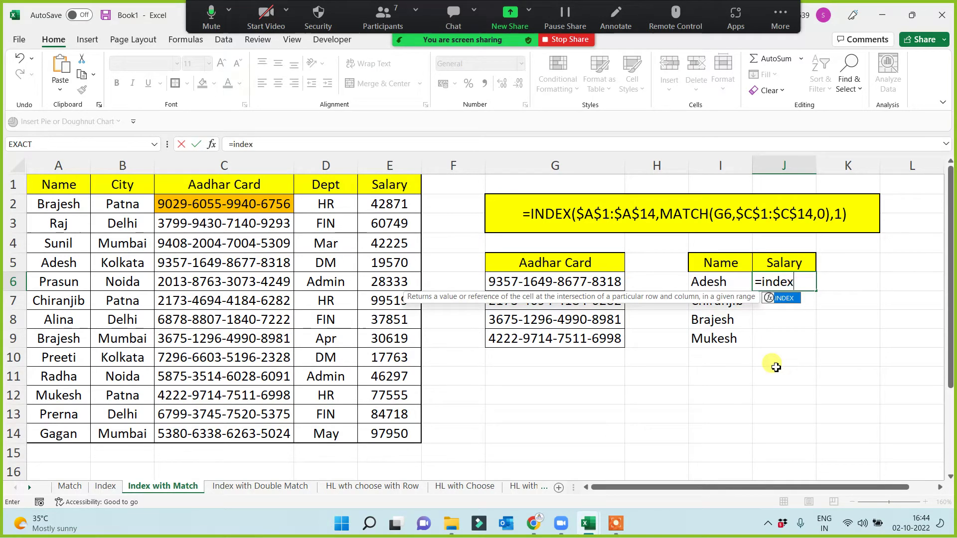
{"action": "type", "text": "("}
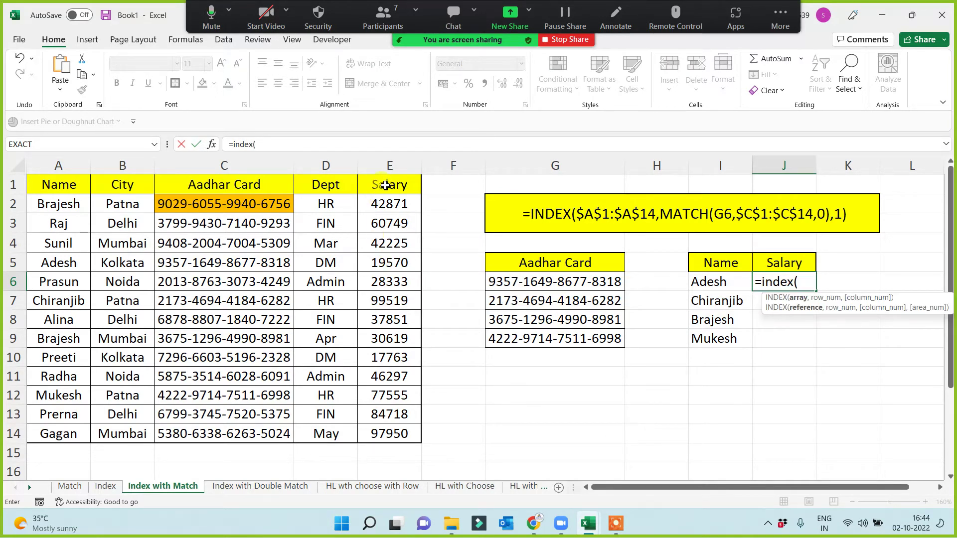
{"action": "left_click_drag", "start_coordinate": [386, 186], "coordinate": [371, 433]}
{"action": "key", "text": "F4"}
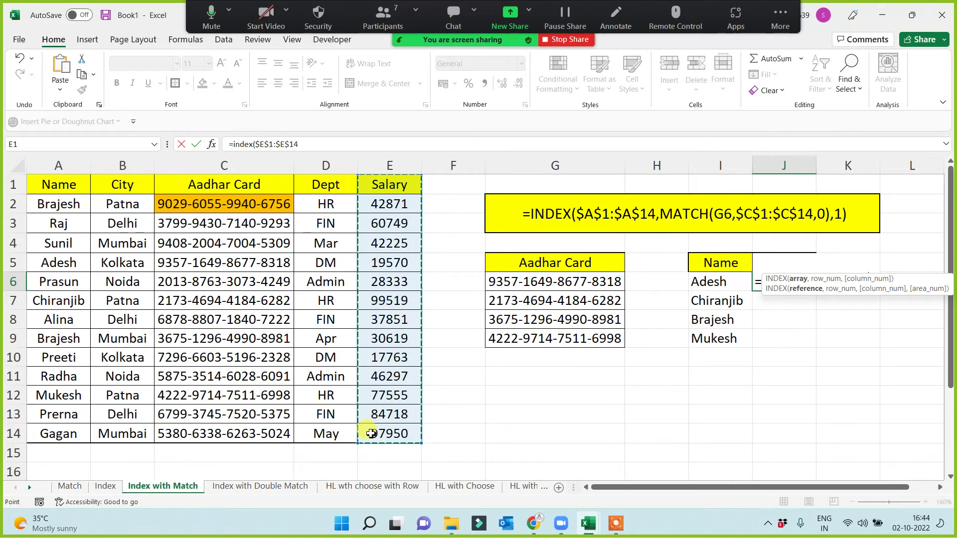
{"action": "type", "text": ",m"}
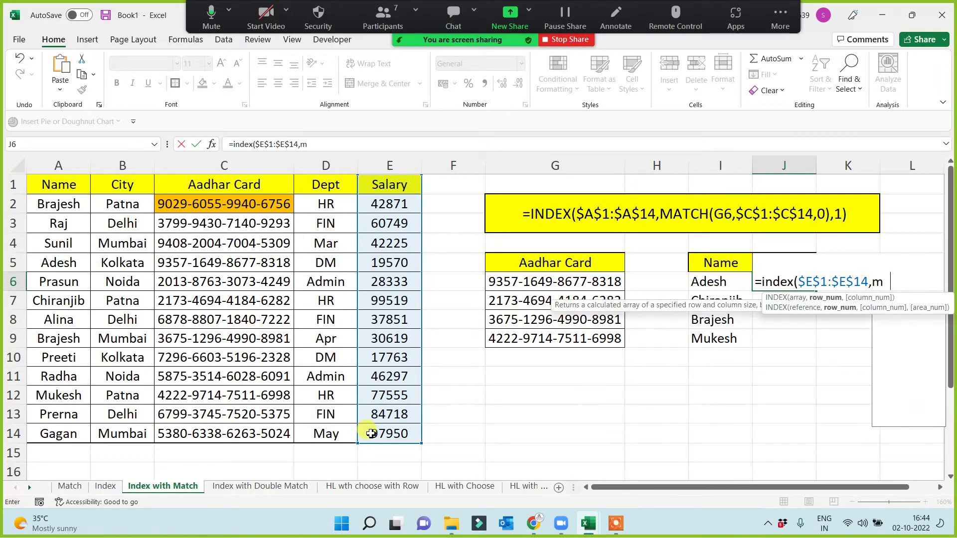
{"action": "type", "text": "atch("}
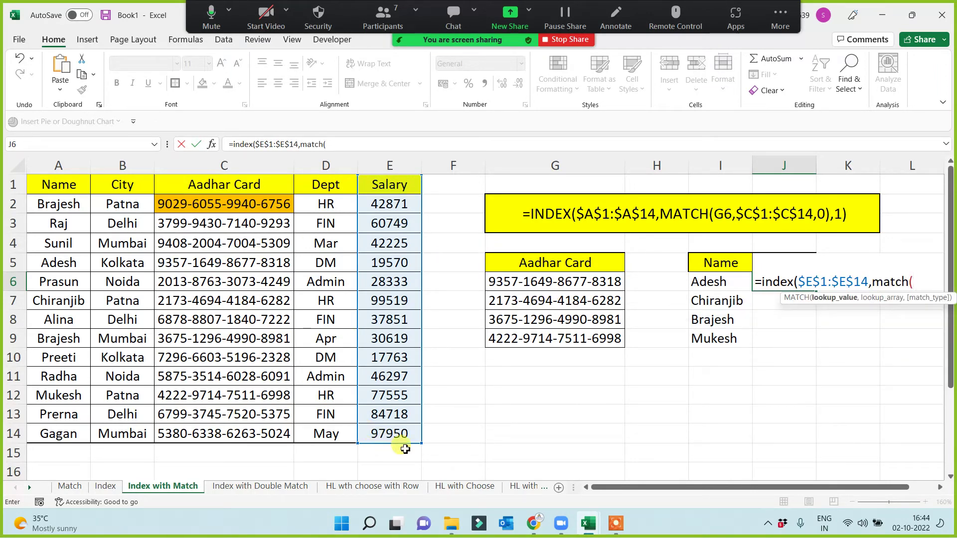
{"action": "left_click", "coordinate": [592, 283]}
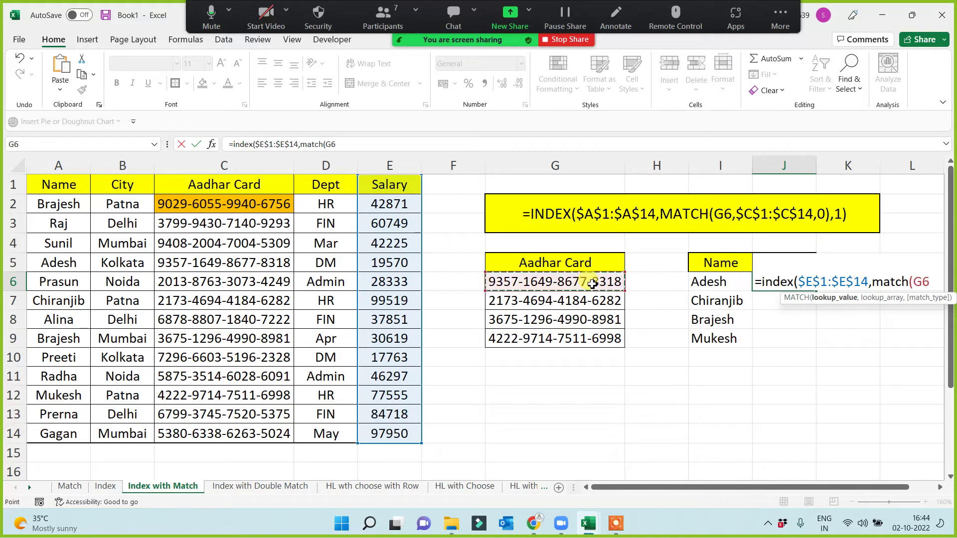
{"action": "type", "text": ","}
{"action": "left_click_drag", "start_coordinate": [225, 195], "coordinate": [216, 435]}
{"action": "key", "text": "F4"}
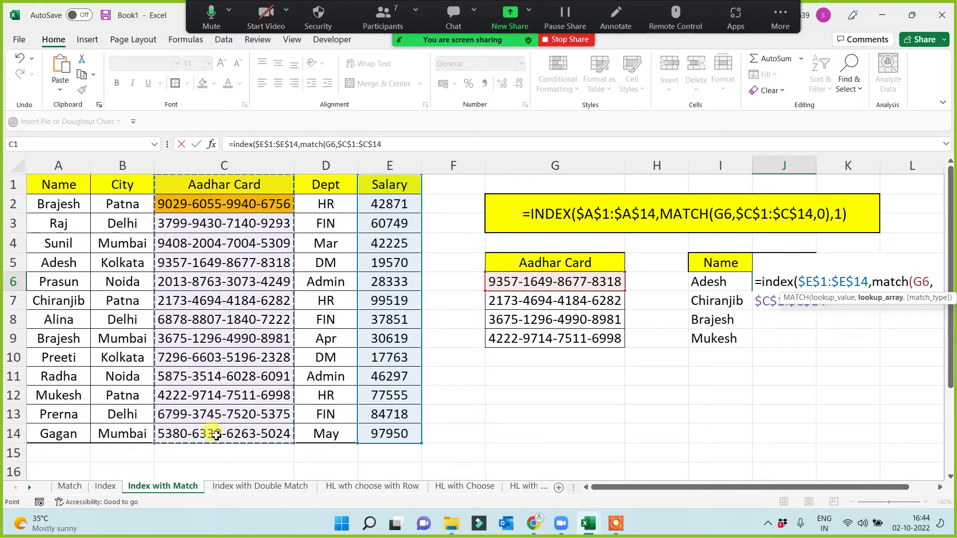
{"action": "type", "text": ",0),"}
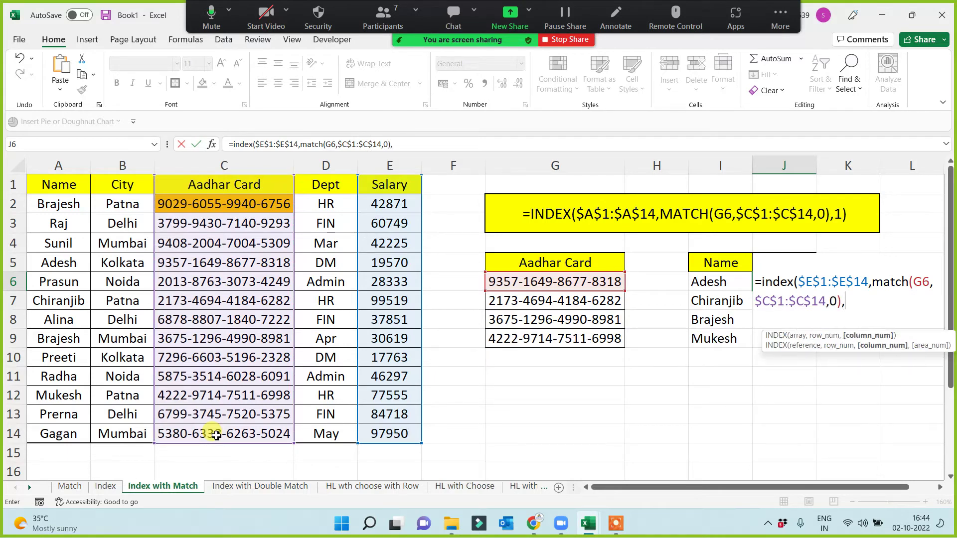
{"action": "type", "text": "1)"}
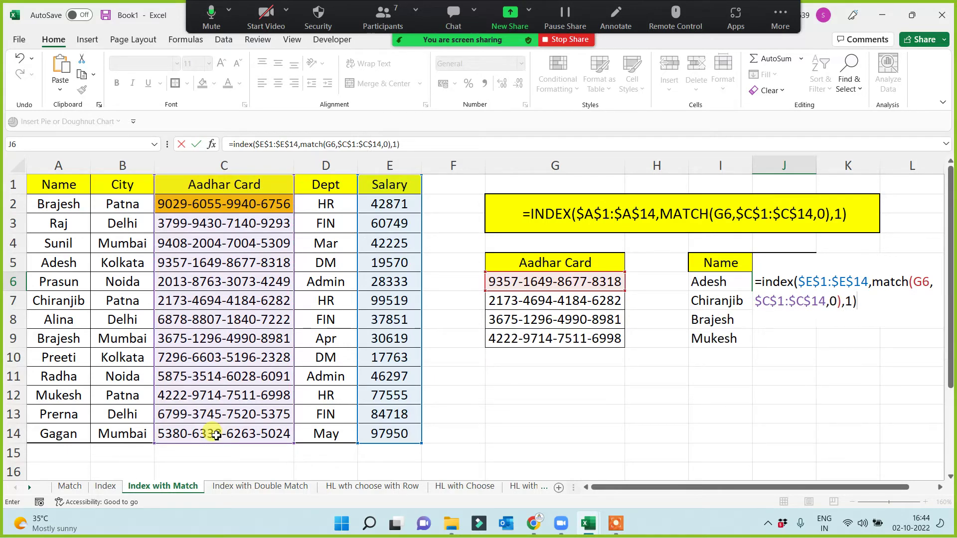
{"action": "key", "text": "Return"}
Step: Fill the salary formula from J6 down to J9
{"action": "left_click", "coordinate": [781, 280]}
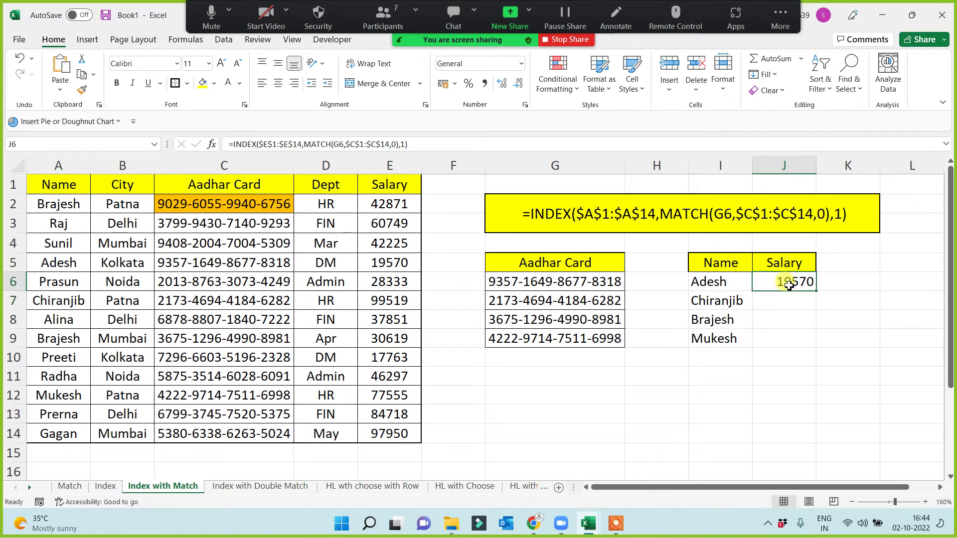
{"action": "left_click_drag", "start_coordinate": [815, 290], "coordinate": [792, 343]}
{"action": "left_click", "coordinate": [714, 409]}
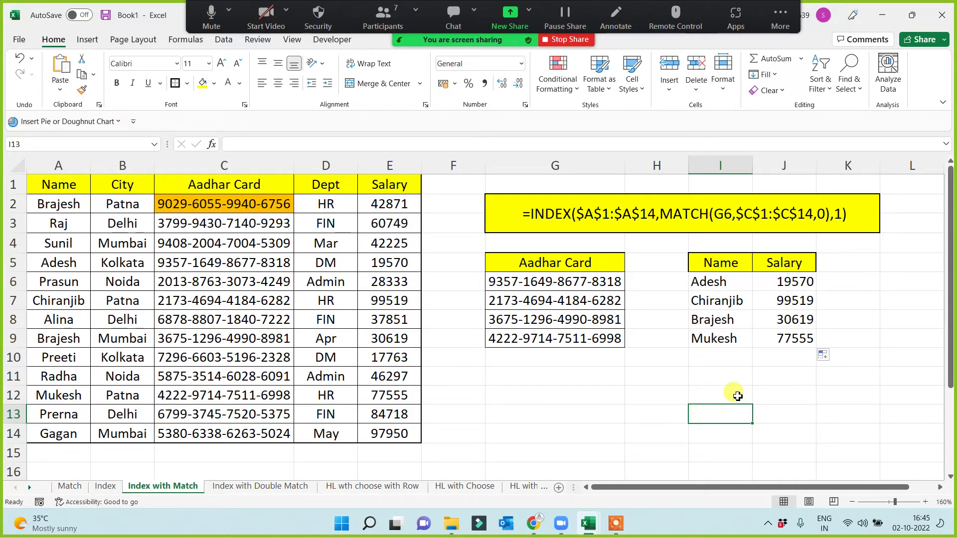
Step: Center the Name and Salary results table I5:J9 and apply borders to all of its cells
{"action": "left_click_drag", "start_coordinate": [718, 262], "coordinate": [785, 336]}
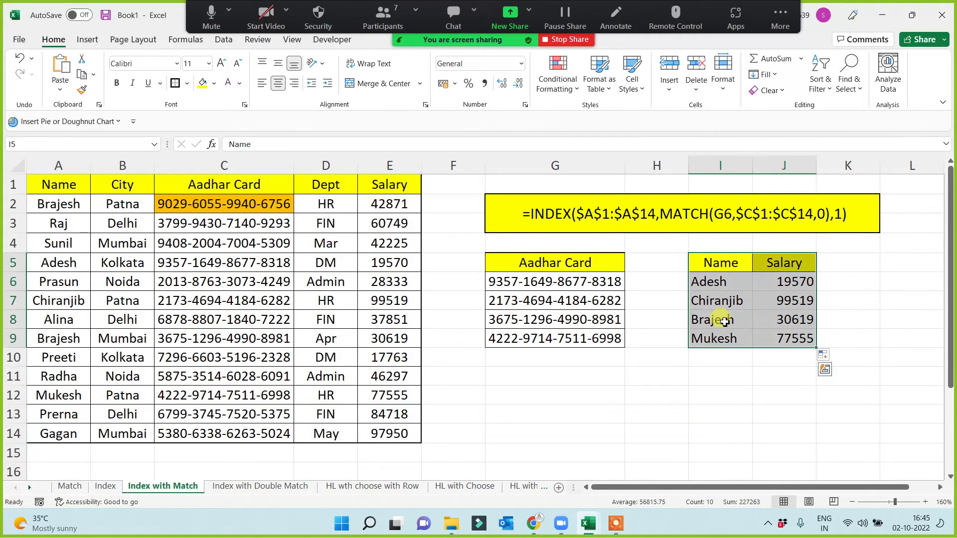
{"action": "left_click", "coordinate": [278, 84]}
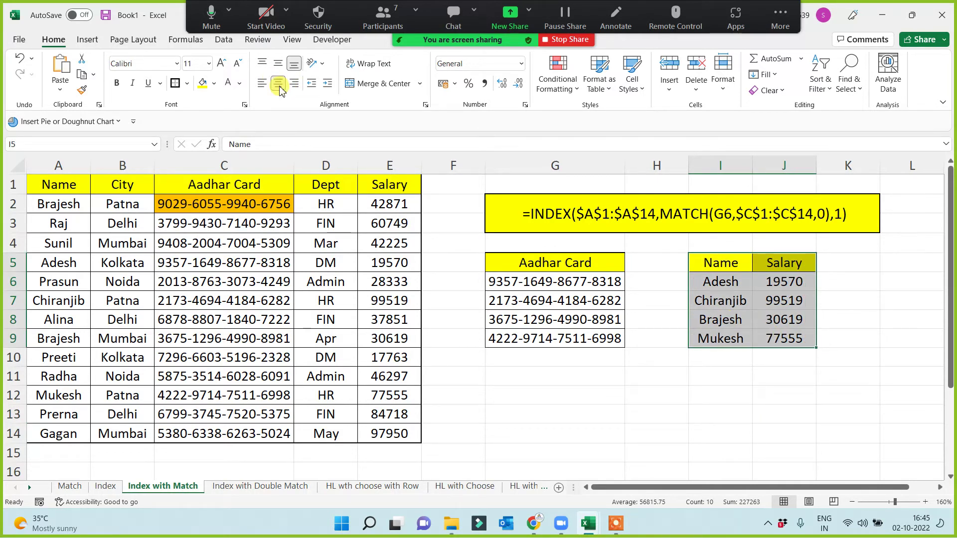
{"action": "left_click", "coordinate": [187, 84]}
{"action": "left_click", "coordinate": [184, 208]}
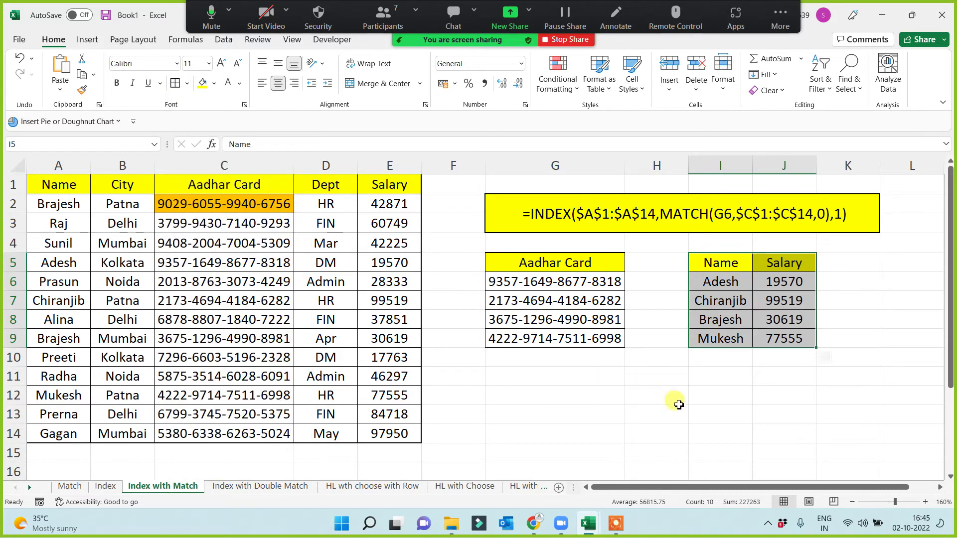
{"action": "left_click", "coordinate": [679, 404]}
{"action": "left_click", "coordinate": [781, 282]}
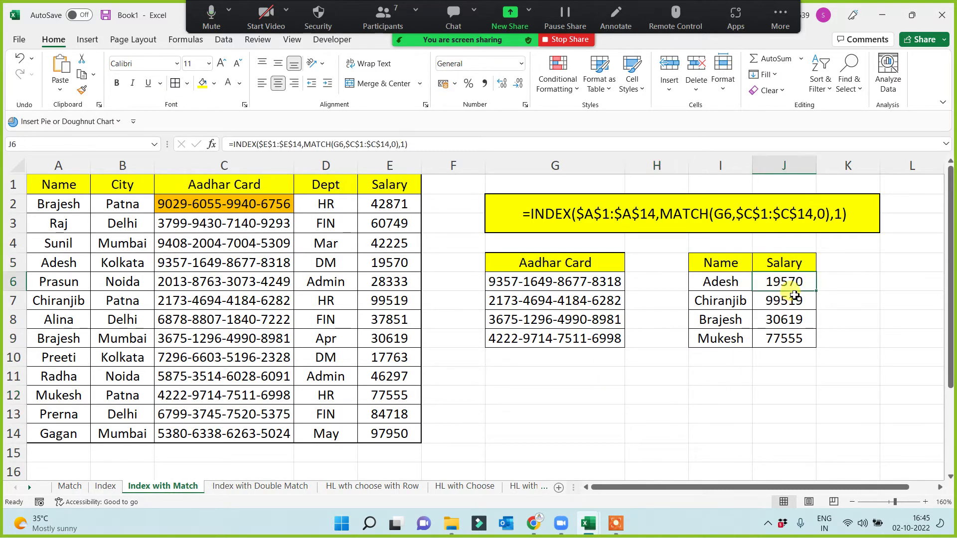
{"action": "left_click_drag", "start_coordinate": [391, 184], "coordinate": [393, 433]}
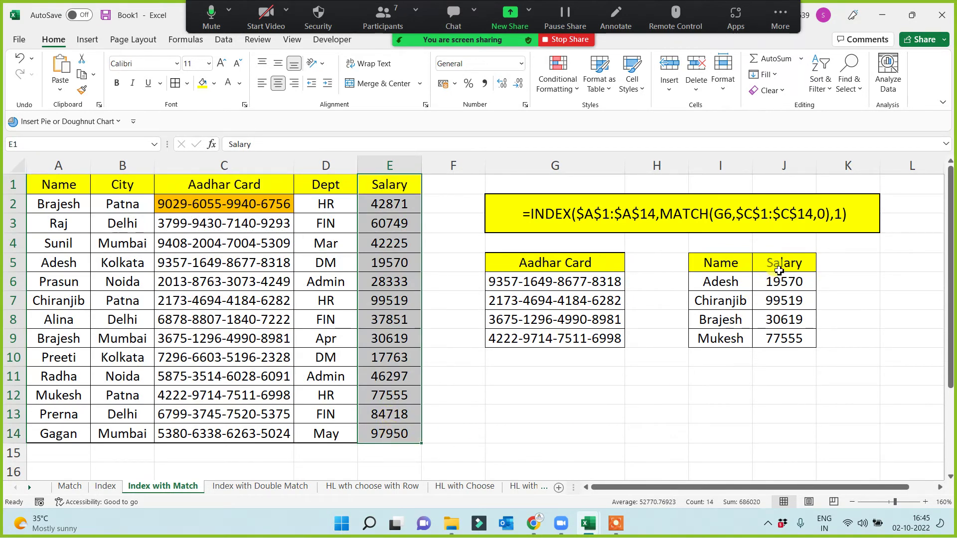
{"action": "left_click", "coordinate": [639, 406]}
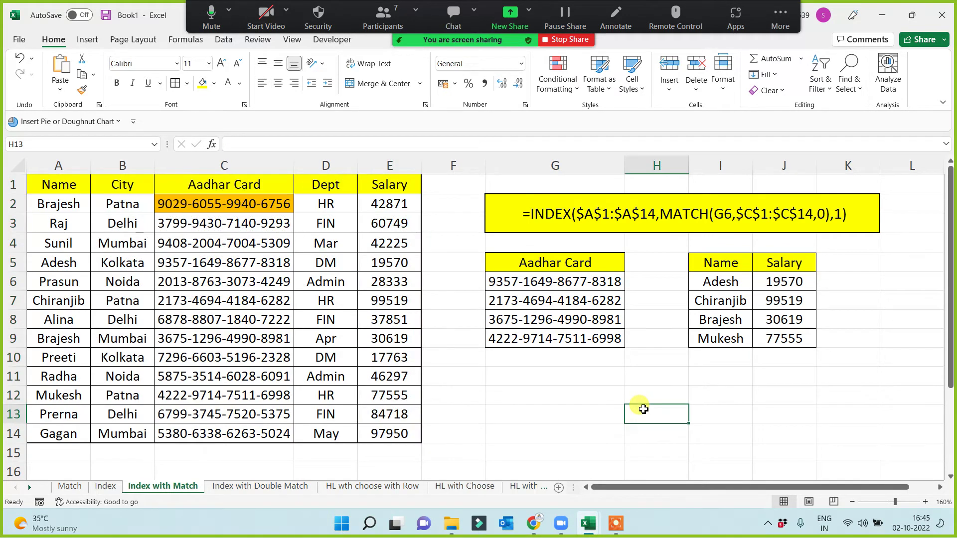
{"action": "left_click", "coordinate": [540, 412]}
Step: Copy the range A1:K14 from the Index with Match sheet to A1 of the Index with Double Match sheet
{"action": "left_click_drag", "start_coordinate": [64, 178], "coordinate": [752, 426]}
{"action": "key", "text": "ctrl+c"}
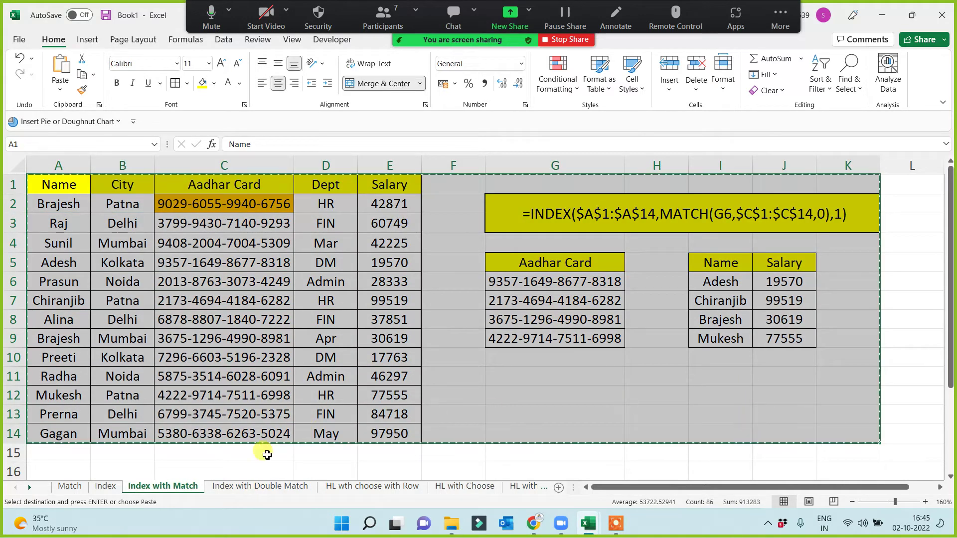
{"action": "left_click", "coordinate": [247, 486]}
{"action": "left_click", "coordinate": [34, 175]}
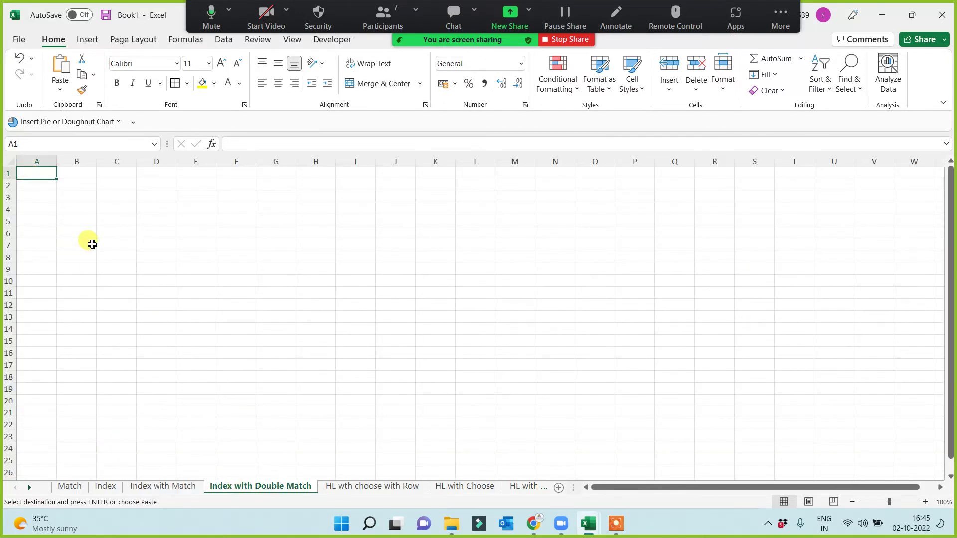
{"action": "key", "text": "ctrl+v"}
{"action": "scroll", "coordinate": [344, 389], "scroll_direction": "up", "scroll_amount": 3}
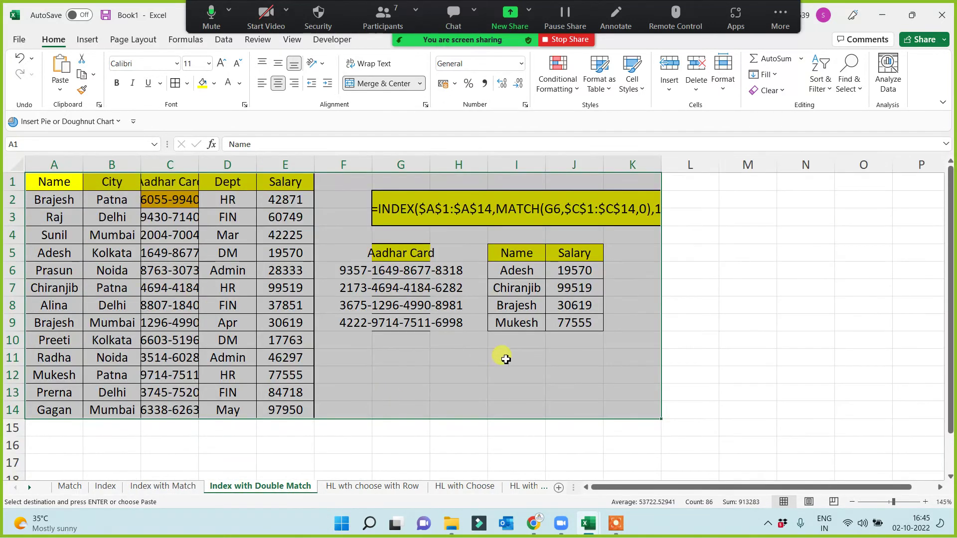
Step: Autofit the widths of Aadhar Card columns C and G on the Index with Double Match sheet
{"action": "left_click", "coordinate": [228, 288]}
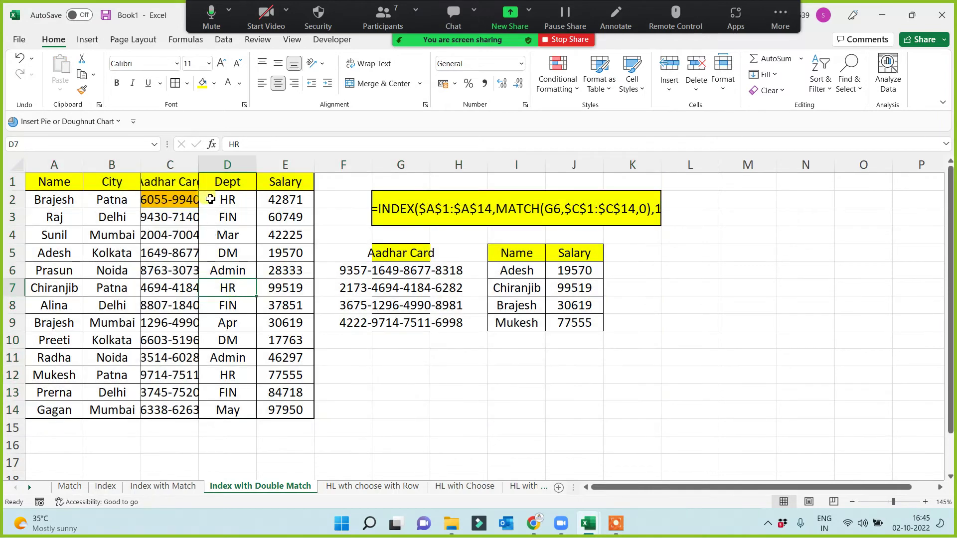
{"action": "double_click", "coordinate": [198, 164]}
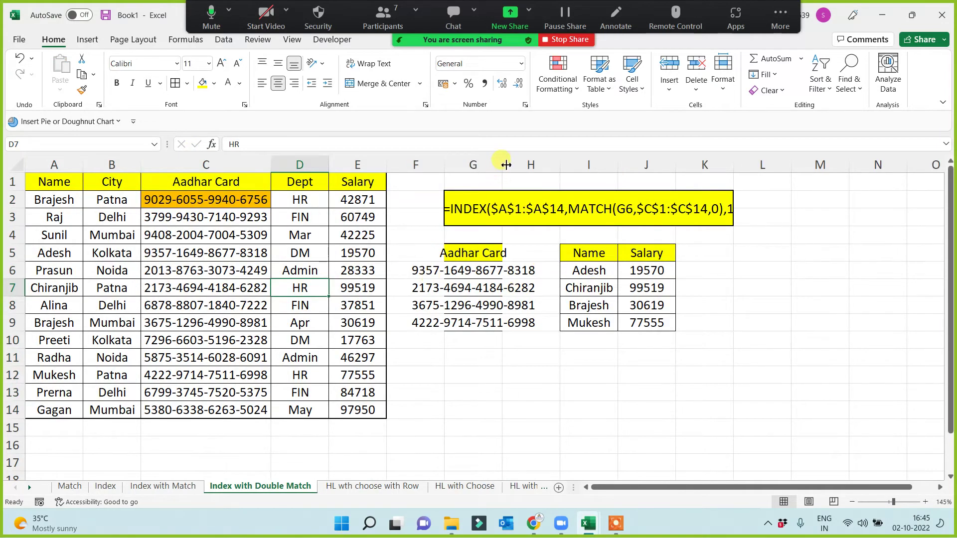
{"action": "double_click", "coordinate": [506, 165]}
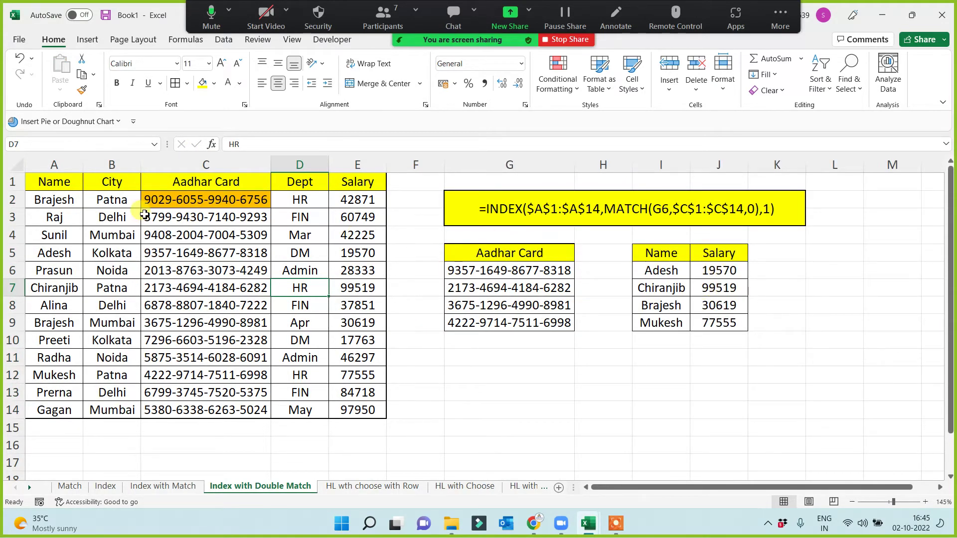
Step: Copy the City and Dept headings from the employee table into K5 and L5, beside the Salary heading
{"action": "left_click", "coordinate": [110, 182]}
{"action": "key", "text": "ctrl+c"}
{"action": "left_click", "coordinate": [767, 252]}
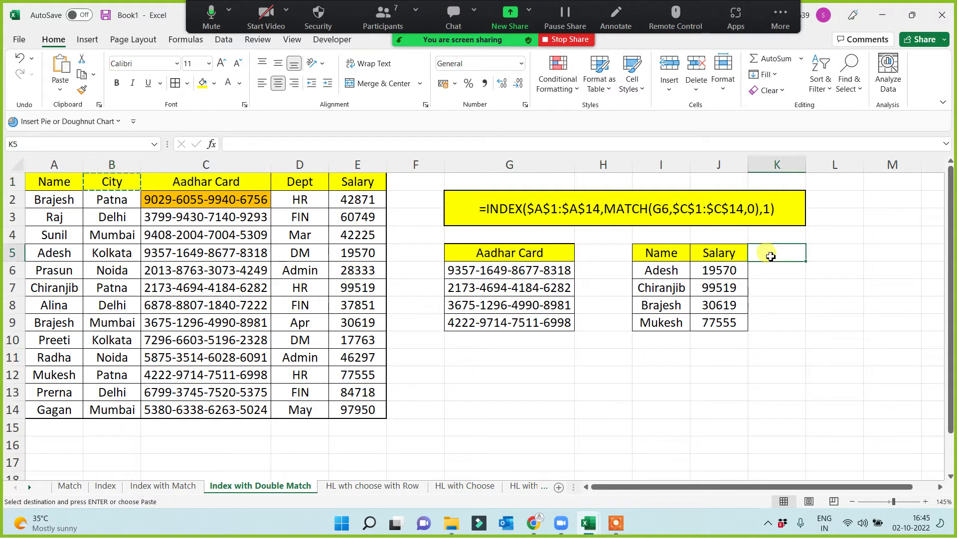
{"action": "key", "text": "ctrl+v"}
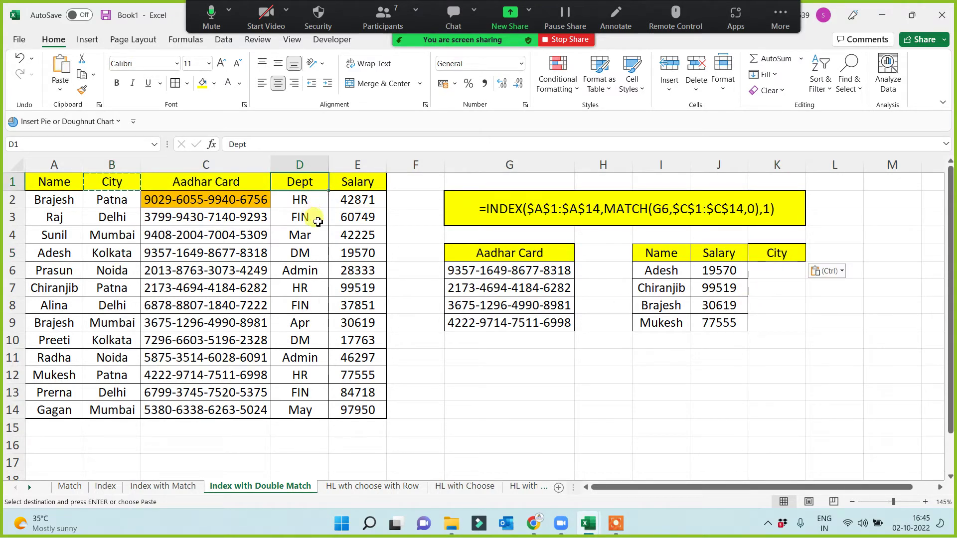
{"action": "key", "text": "ctrl+c"}
{"action": "key", "text": "ctrl+v"}
{"action": "left_click", "coordinate": [830, 251]}
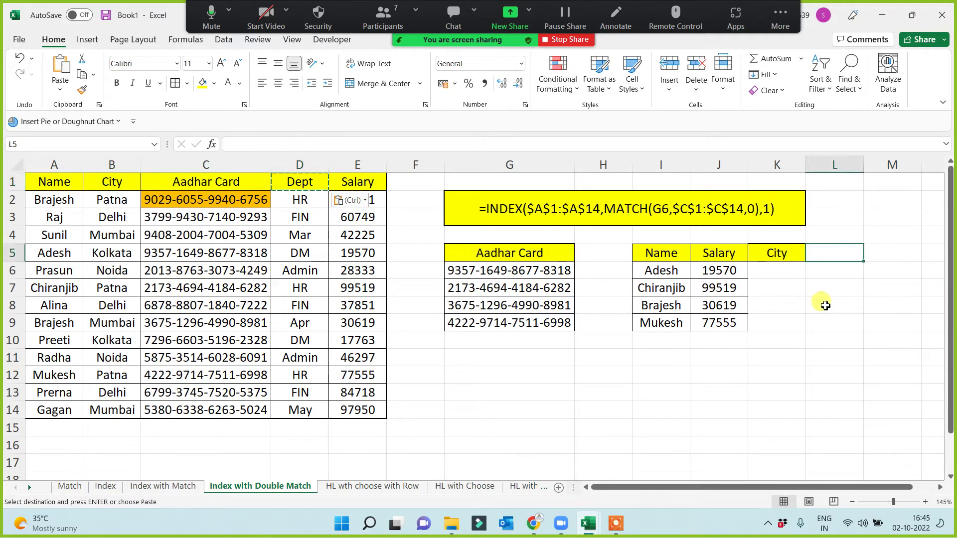
{"action": "key", "text": "ctrl+v"}
{"action": "left_click", "coordinate": [792, 344]}
Step: Clear the lookup results in I6:J9 below the Name and Salary headings
{"action": "left_click_drag", "start_coordinate": [659, 270], "coordinate": [752, 320]}
{"action": "key", "text": "Delete"}
{"action": "left_click", "coordinate": [662, 363]}
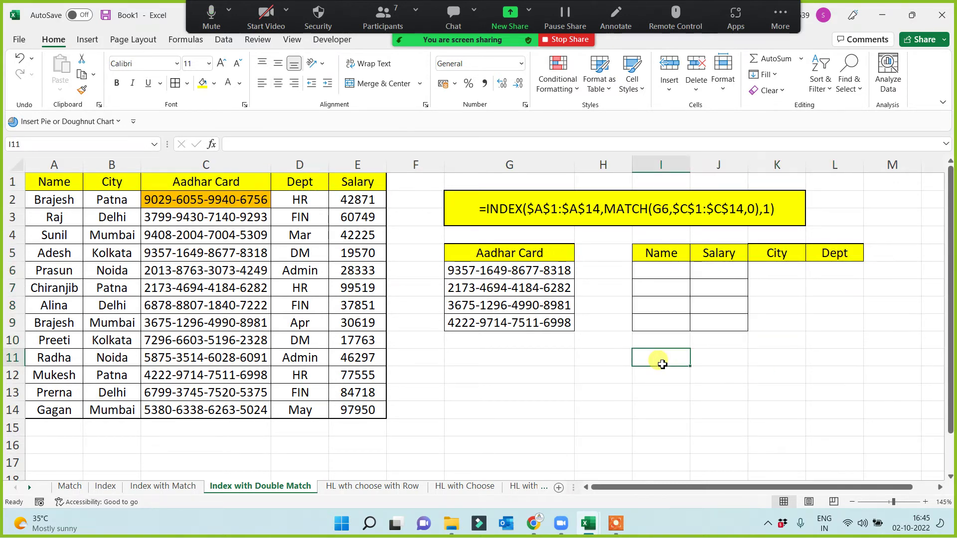
Step: Define the name Babumosai for the whole employee table, A1:E14
{"action": "left_click_drag", "start_coordinate": [54, 183], "coordinate": [367, 409]}
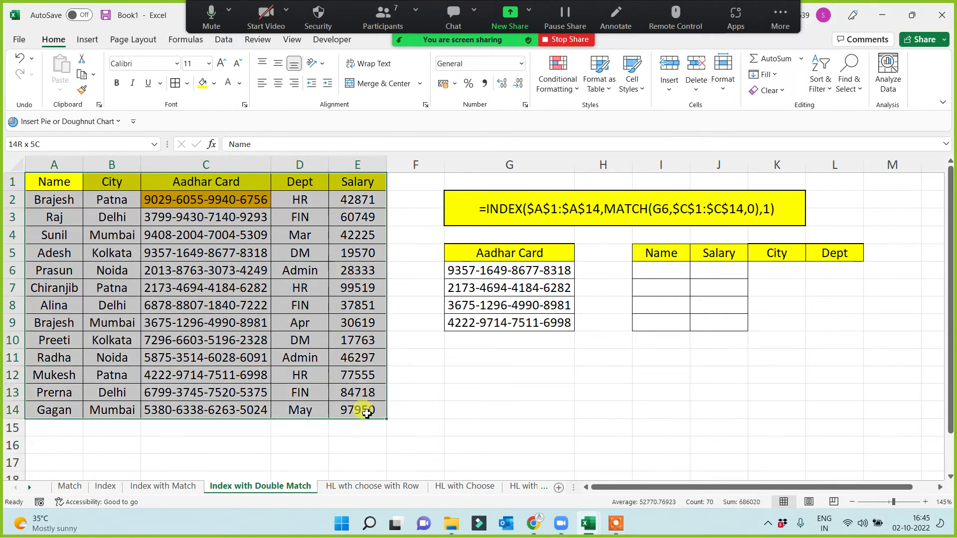
{"action": "left_click", "coordinate": [64, 145]}
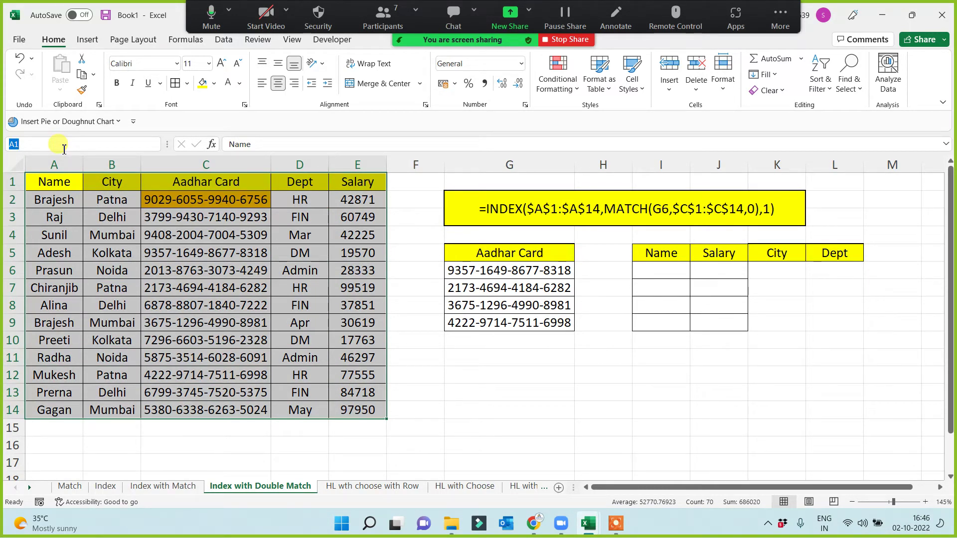
{"action": "type", "text": "Babumosai"}
{"action": "key", "text": "Return"}
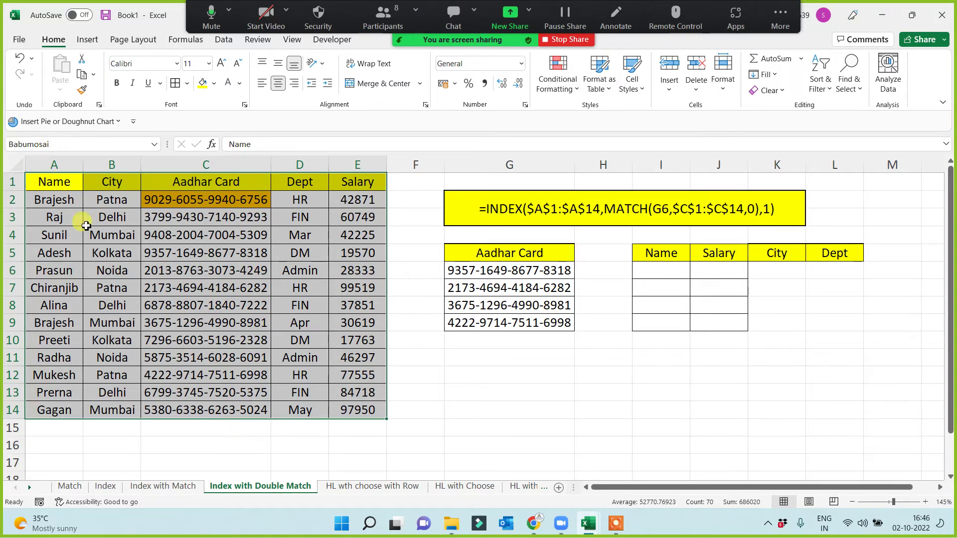
{"action": "left_click", "coordinate": [468, 392]}
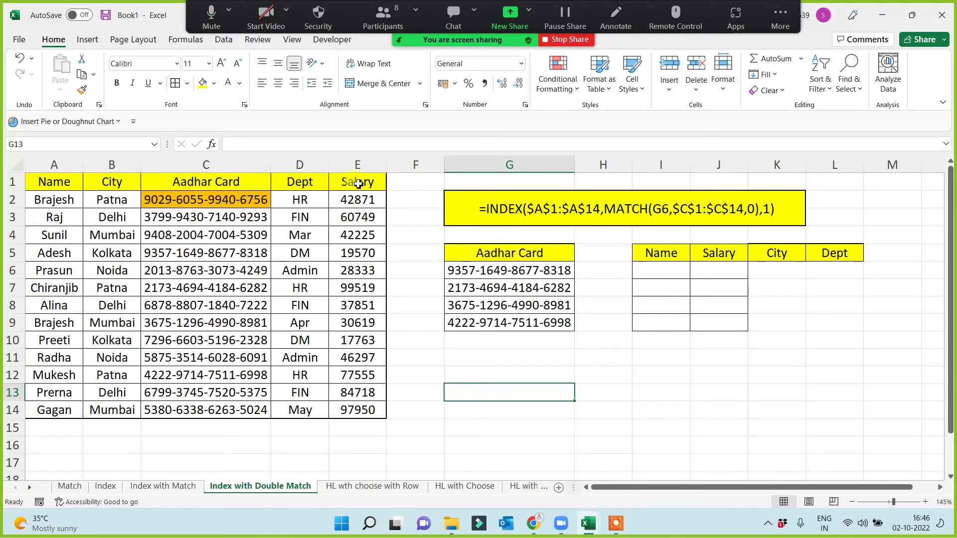
Step: Define the name babuheading for the employee table's header row, A1:E1
{"action": "left_click_drag", "start_coordinate": [349, 183], "coordinate": [15, 180]}
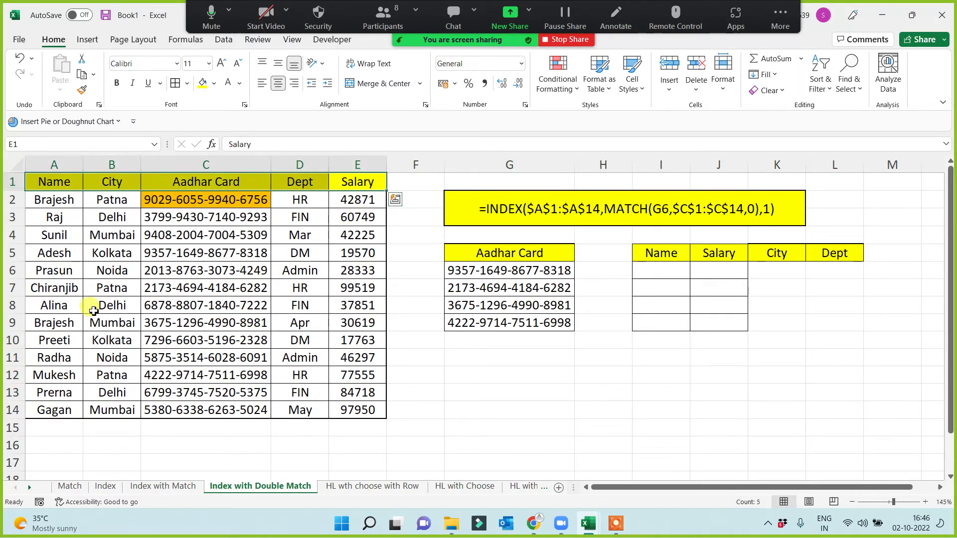
{"action": "left_click", "coordinate": [60, 144]}
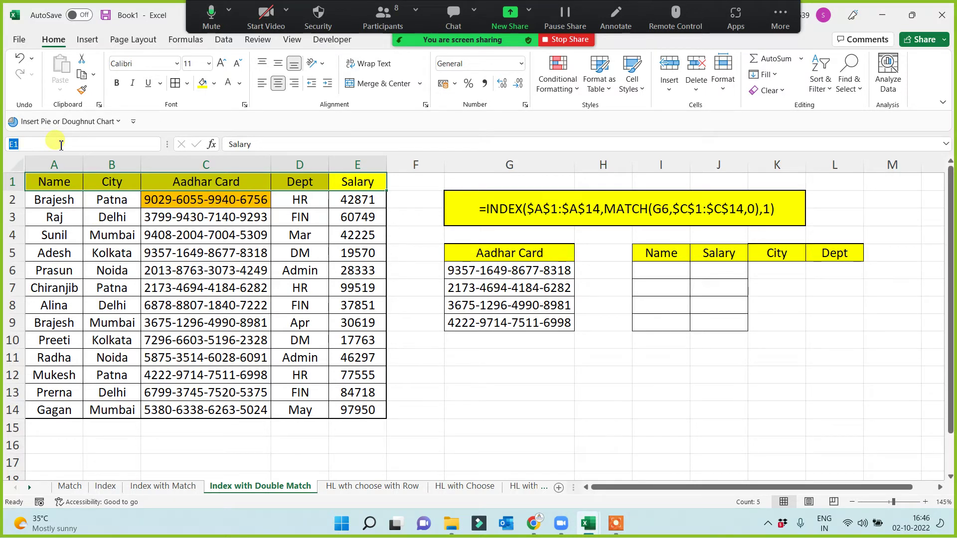
{"action": "type", "text": "babuheading"}
{"action": "key", "text": "Return"}
{"action": "left_click", "coordinate": [485, 384]}
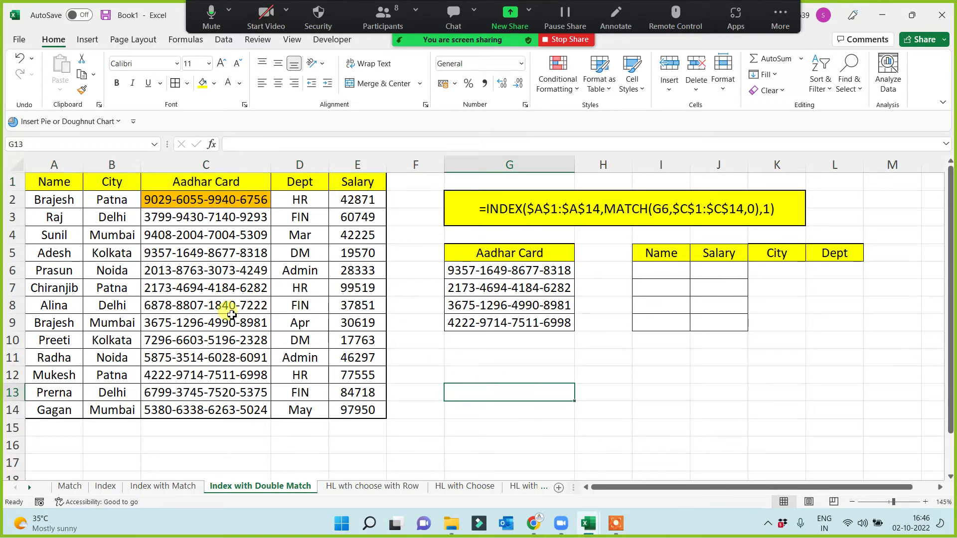
Step: Define the name babuadharc for the employee table's Aadhar Card column, C1:C14
{"action": "left_click_drag", "start_coordinate": [186, 183], "coordinate": [189, 409]}
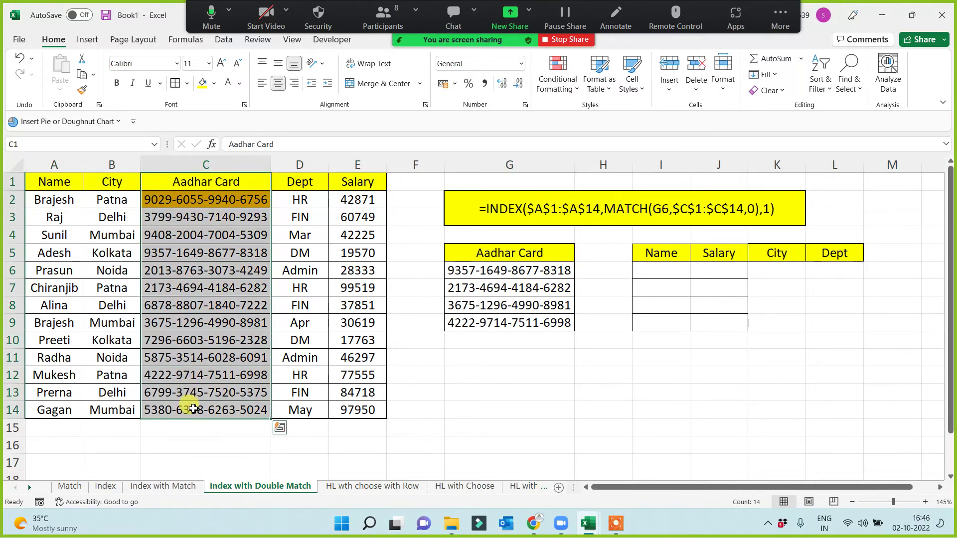
{"action": "left_click", "coordinate": [45, 141]}
{"action": "type", "text": "bab"}
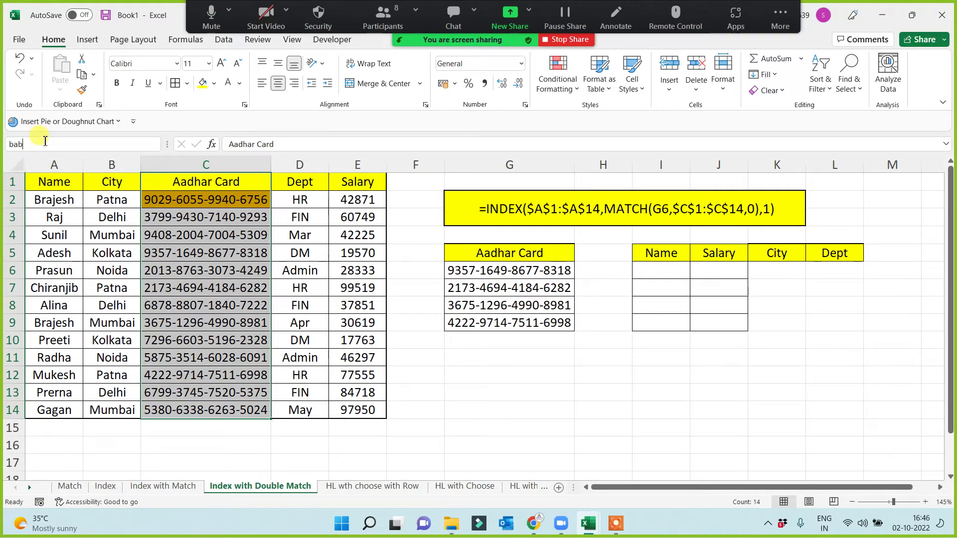
{"action": "type", "text": "uadharc"}
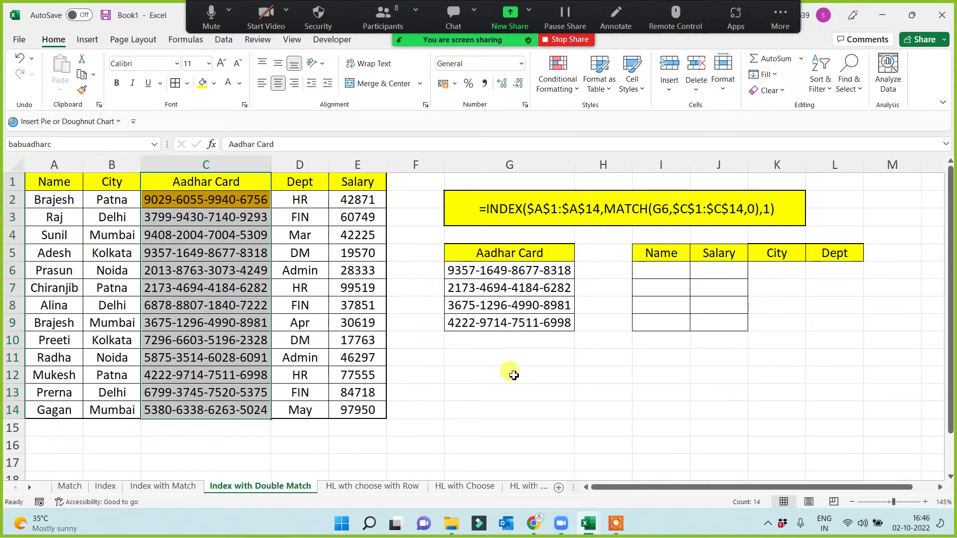
{"action": "left_click", "coordinate": [588, 374]}
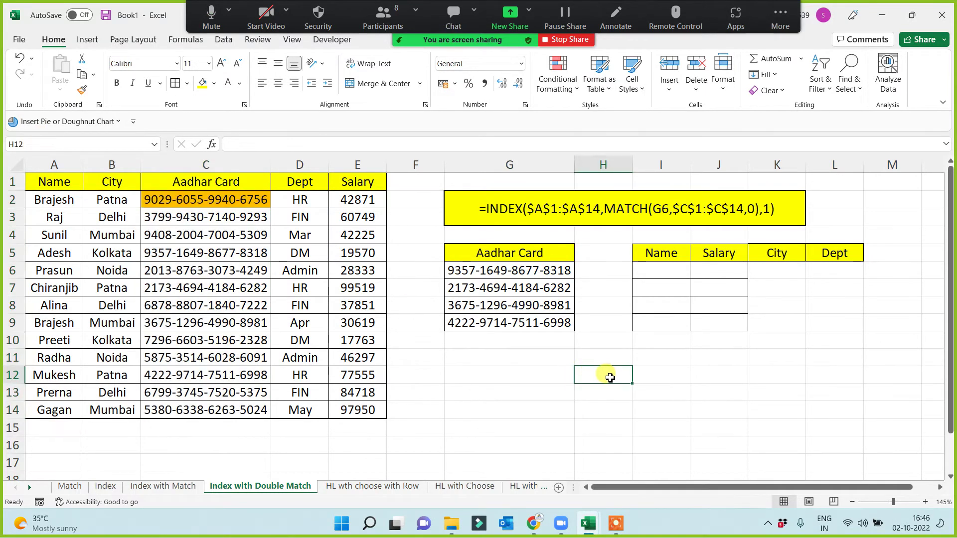
Step: Extend the merged yellow formula box to cover G2:L3 and clear the formula text in it
{"action": "left_click", "coordinate": [479, 207]}
{"action": "left_click_drag", "start_coordinate": [675, 212], "coordinate": [837, 207]}
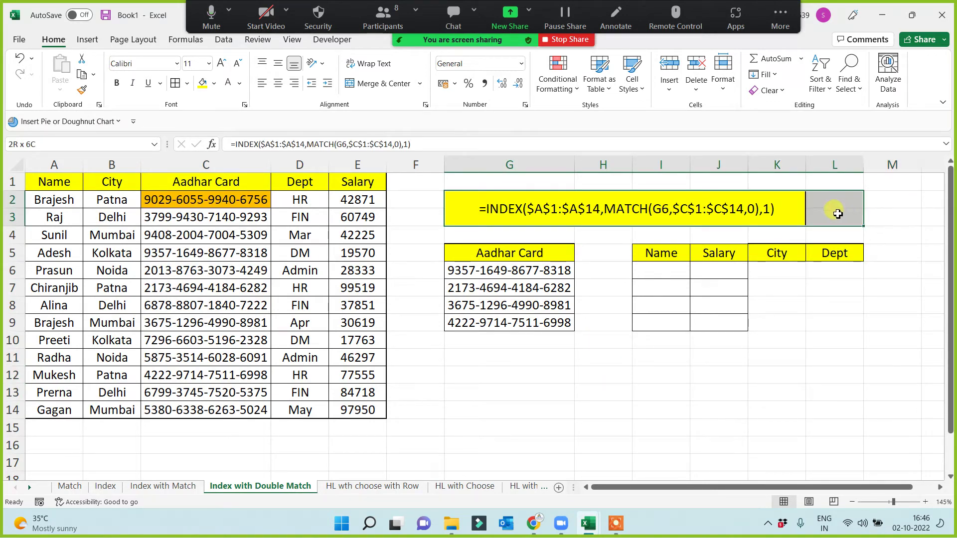
{"action": "left_click", "coordinate": [397, 83]}
{"action": "left_click", "coordinate": [397, 83]}
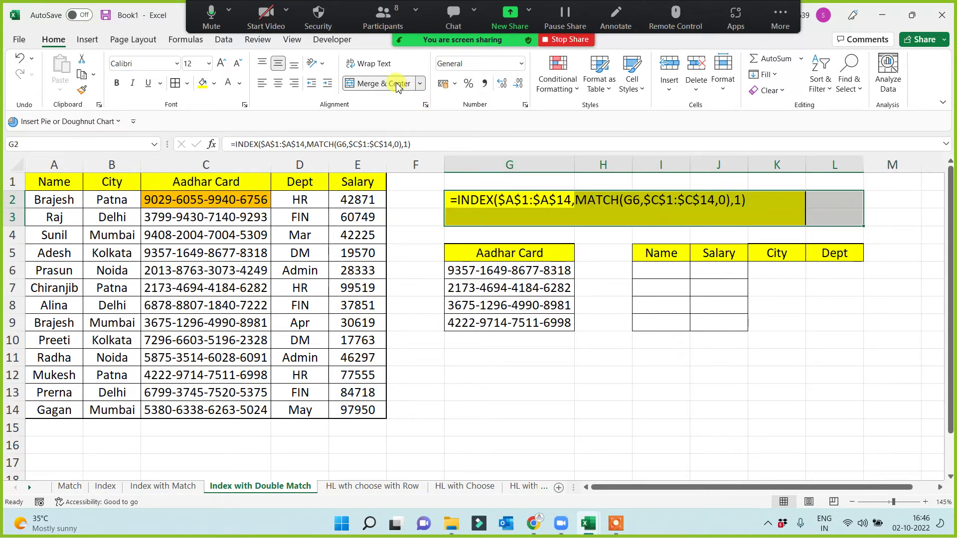
{"action": "key", "text": "Delete"}
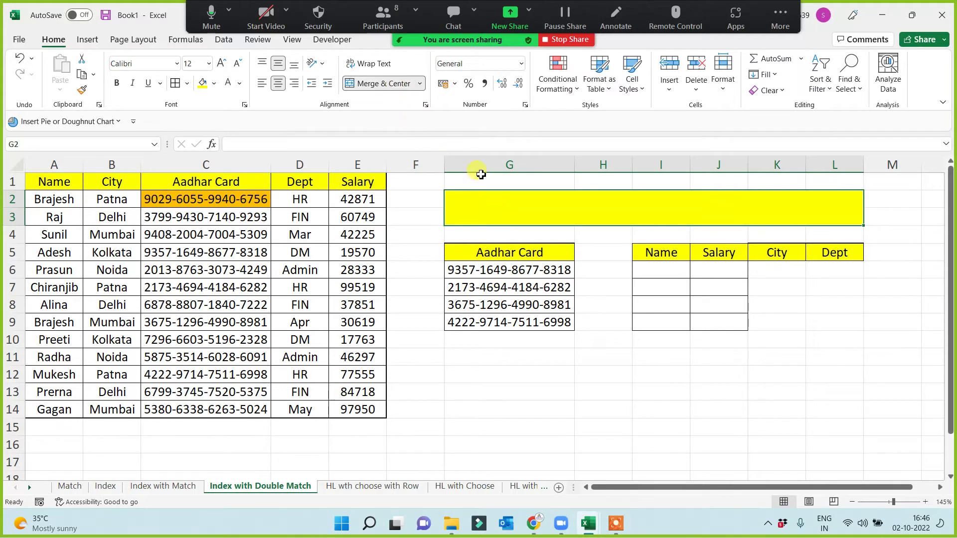
Step: Narrow column H between the Aadhar Card list and the results table to about half its width
{"action": "left_click", "coordinate": [702, 354]}
{"action": "left_click_drag", "start_coordinate": [633, 161], "coordinate": [603, 182]}
{"action": "left_click", "coordinate": [590, 355]}
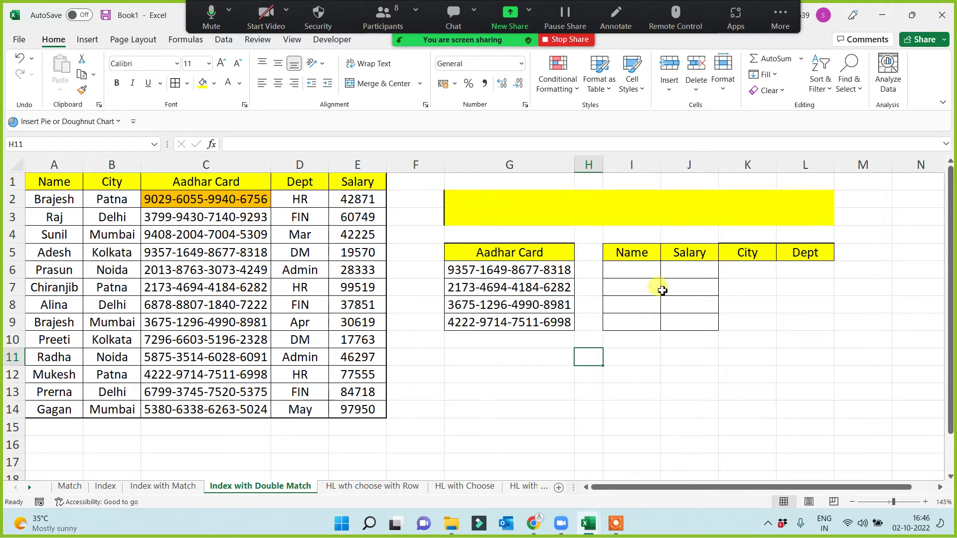
{"action": "left_click", "coordinate": [637, 269]}
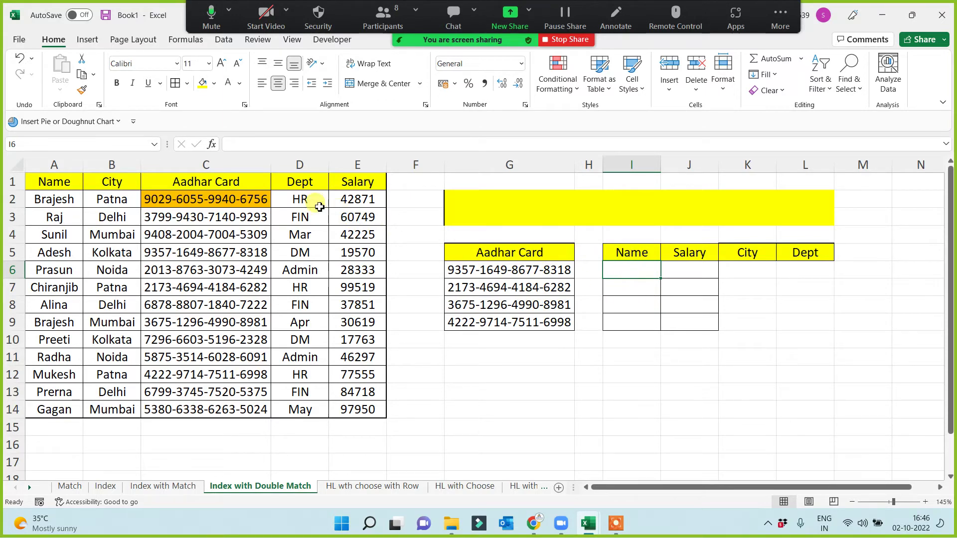
{"action": "left_click_drag", "start_coordinate": [70, 182], "coordinate": [66, 407]}
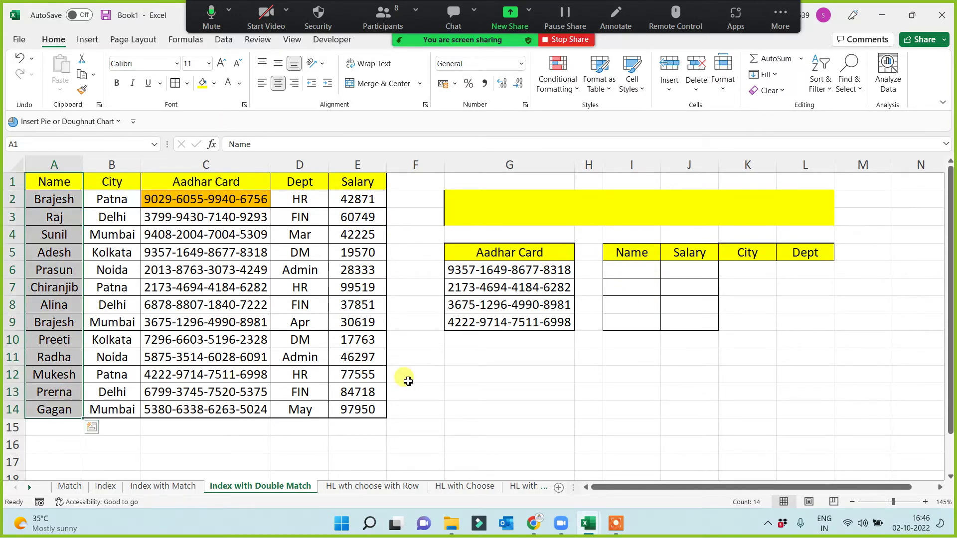
{"action": "left_click", "coordinate": [688, 270]}
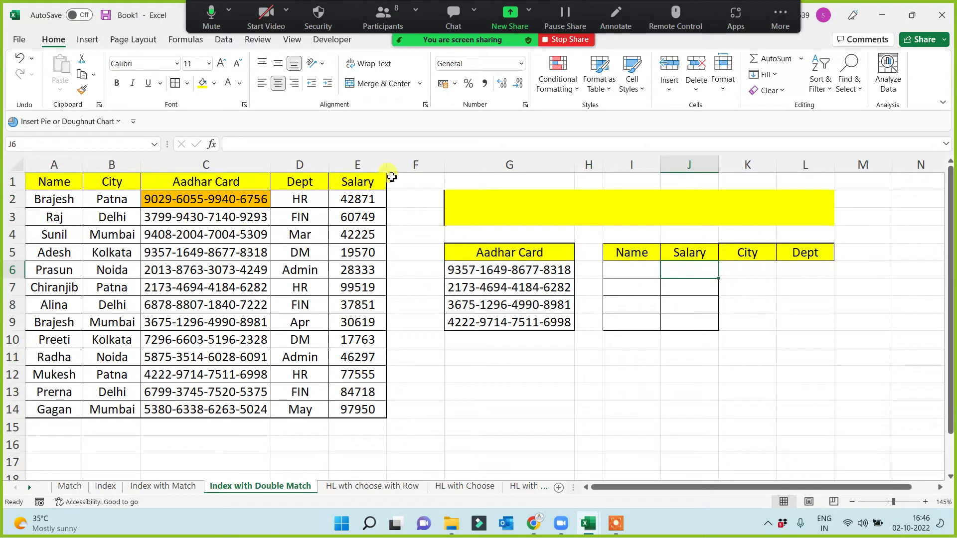
{"action": "left_click_drag", "start_coordinate": [378, 180], "coordinate": [356, 404]}
Step: Fill cell I6, the first result cell under Name, with light blue
{"action": "left_click", "coordinate": [616, 271]}
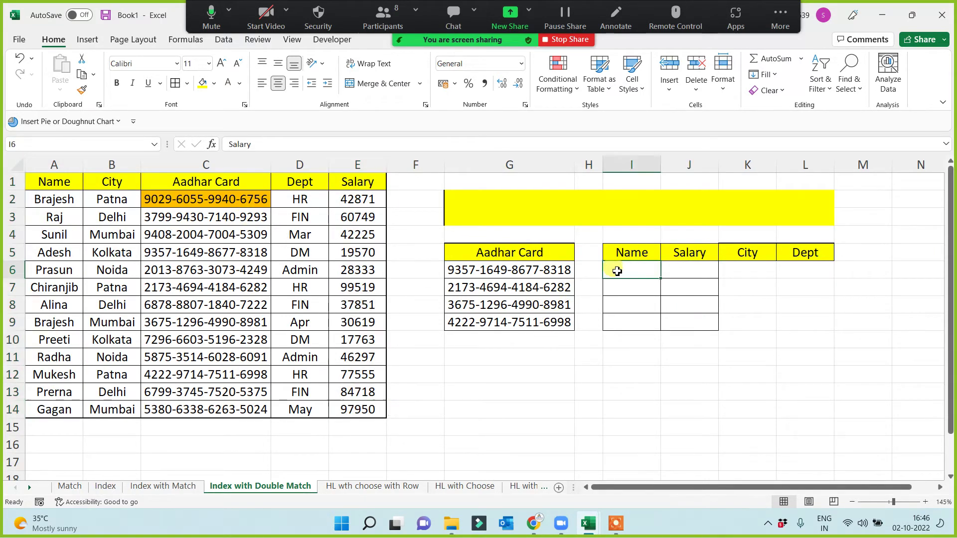
{"action": "left_click", "coordinate": [214, 83]}
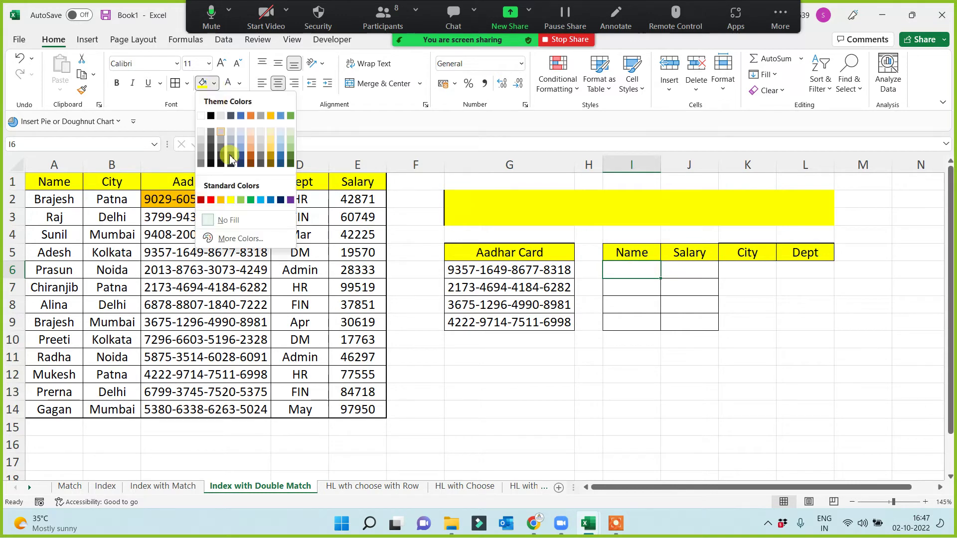
{"action": "left_click", "coordinate": [260, 200]}
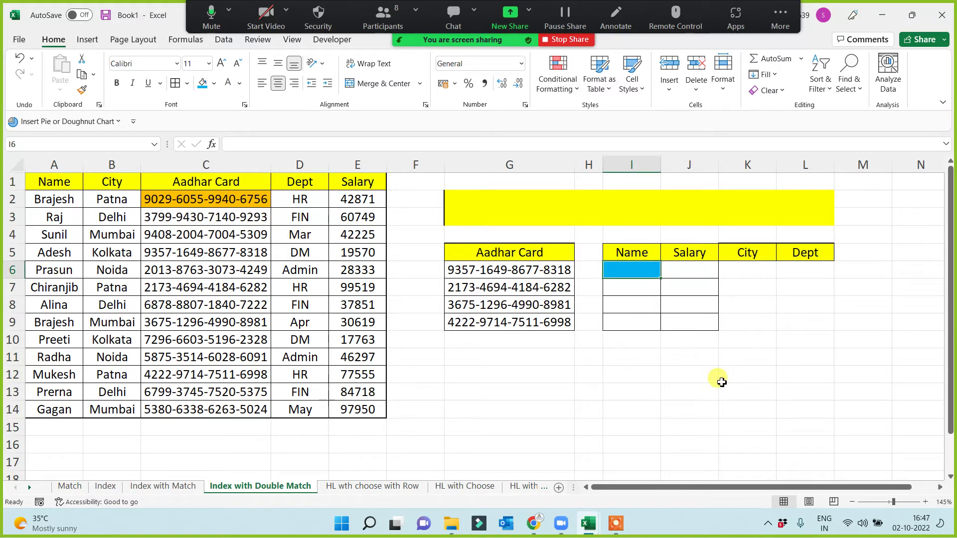
Step: Begin an INDEX formula in I6 with the named range Babumosai as its array
{"action": "left_click", "coordinate": [640, 269]}
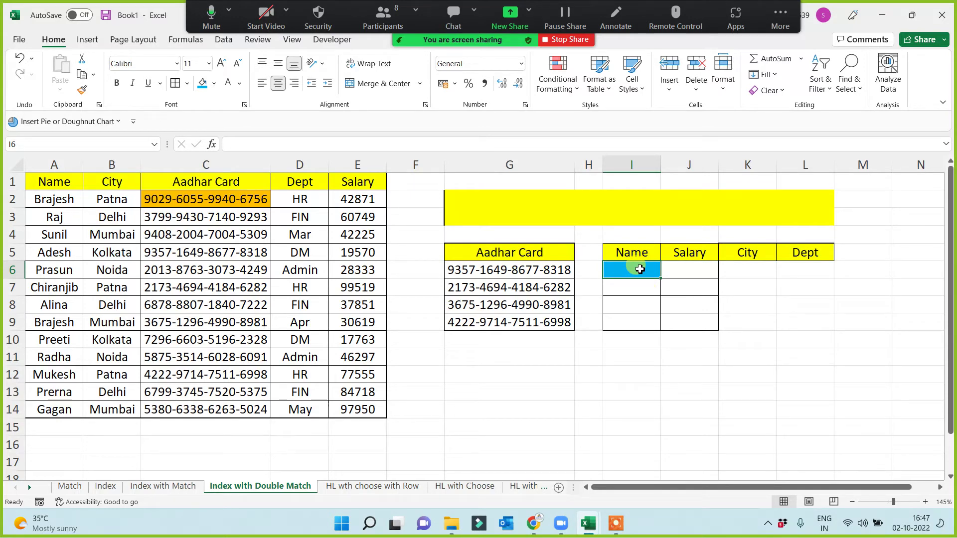
{"action": "type", "text": "=inde"}
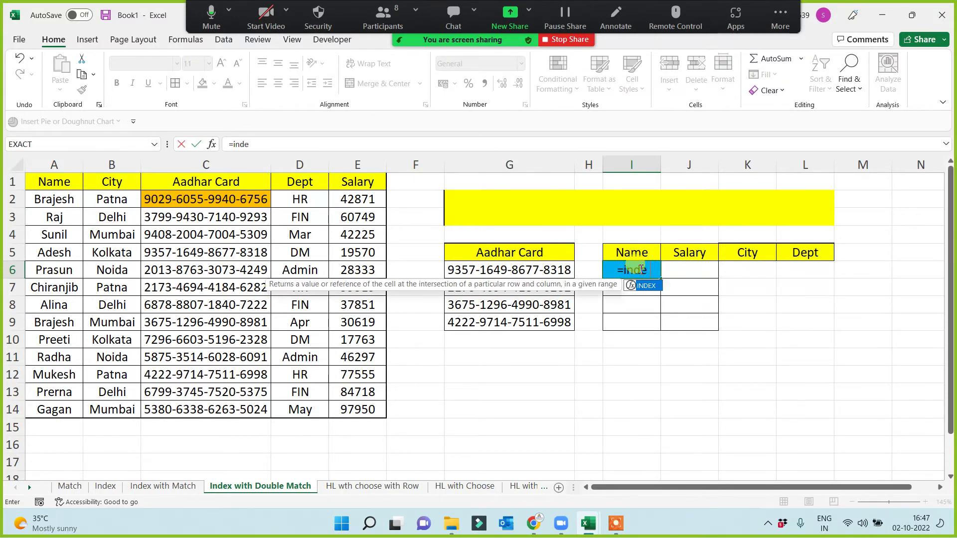
{"action": "type", "text": "x("}
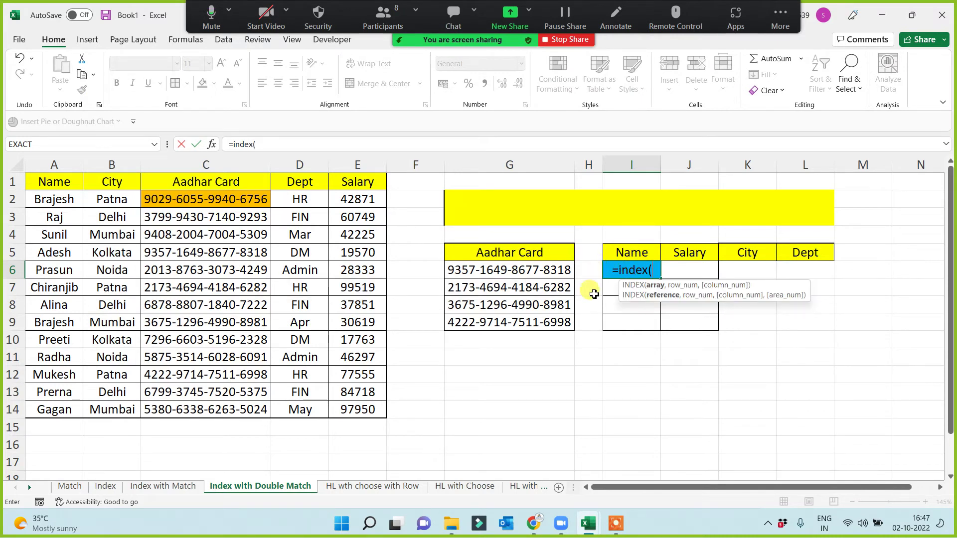
{"action": "type", "text": "bab"}
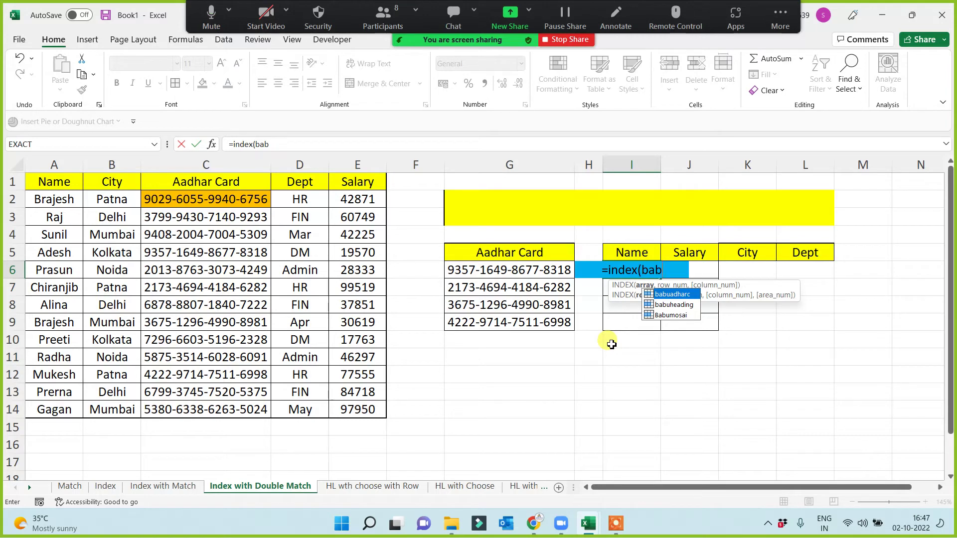
{"action": "key", "text": "Down"}
{"action": "key", "text": "Down"}
{"action": "key", "text": "Tab"}
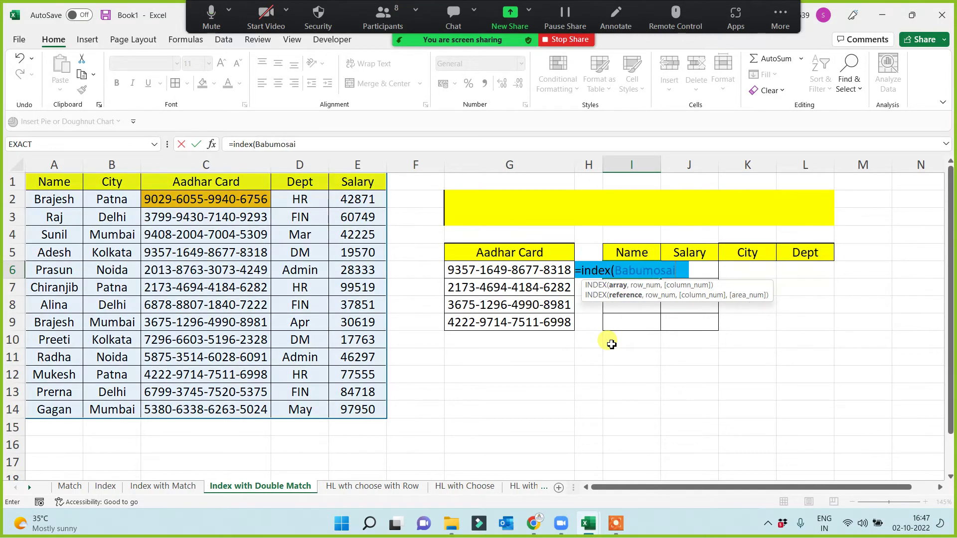
{"action": "type", "text": ","}
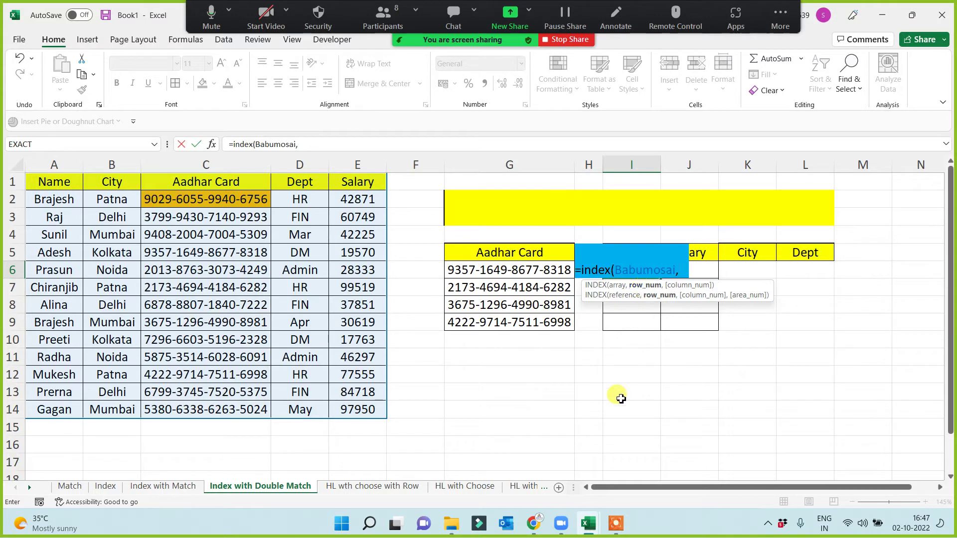
Step: Nest a MATCH function as the row number, with $G6 as its lookup value, locking only the column
{"action": "type", "text": "match("}
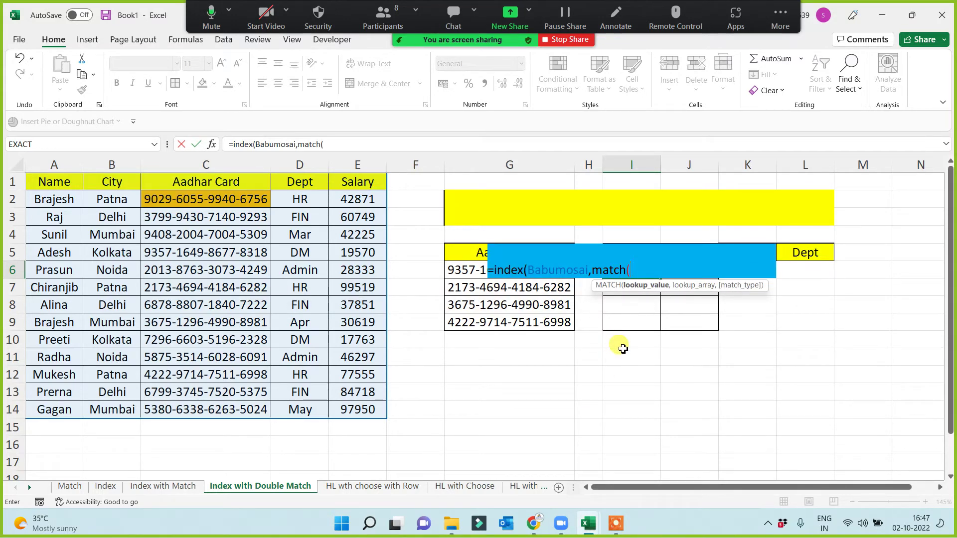
{"action": "left_click", "coordinate": [461, 270]}
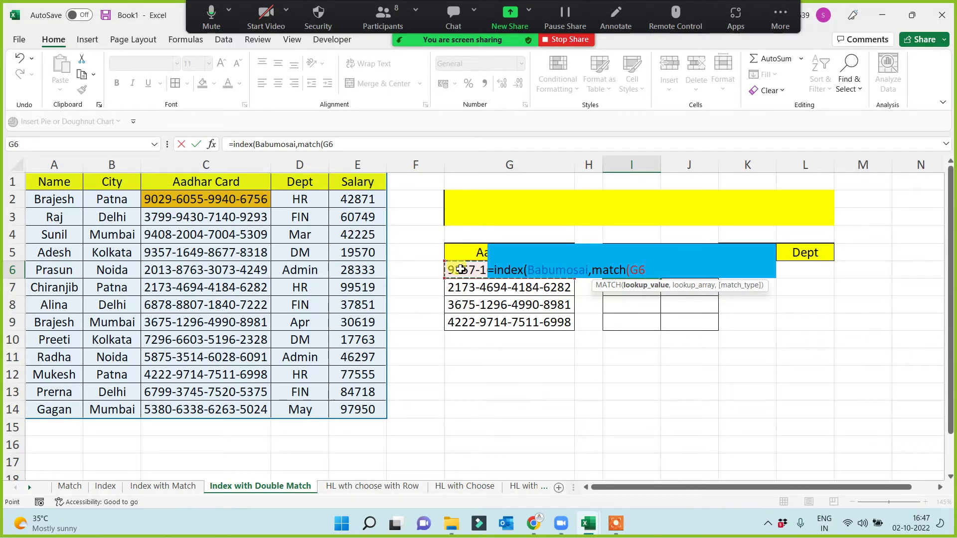
{"action": "left_click", "coordinate": [627, 269]}
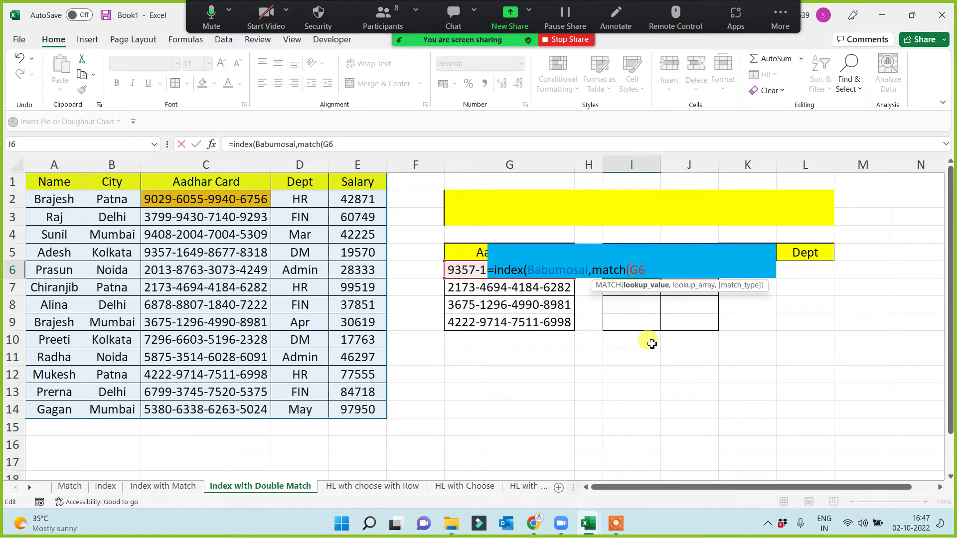
{"action": "key", "text": "F4"}
{"action": "key", "text": "F4"}
{"action": "key", "text": "F4"}
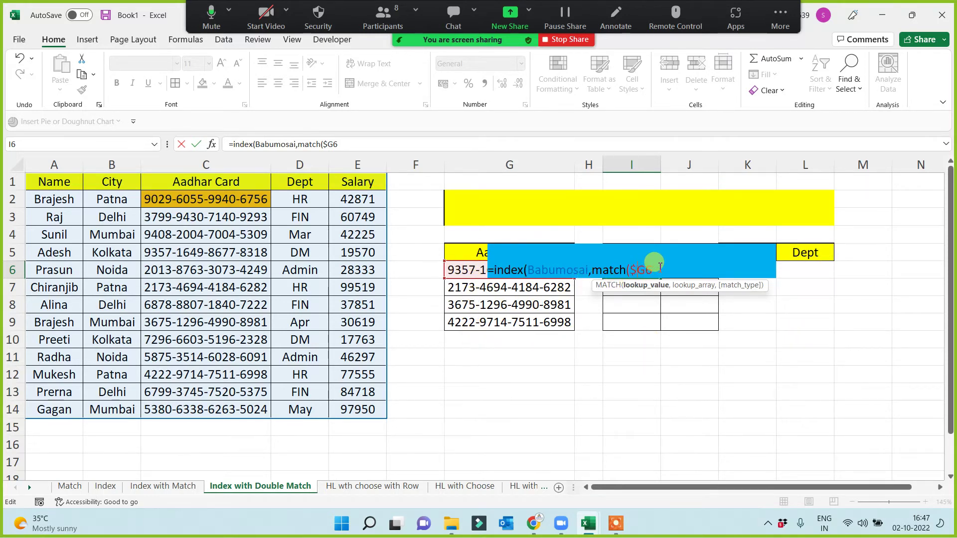
Step: Complete the row MATCH in I6 with the named range babuadharc as lookup array and 0 for an exact match
{"action": "type", "text": ","}
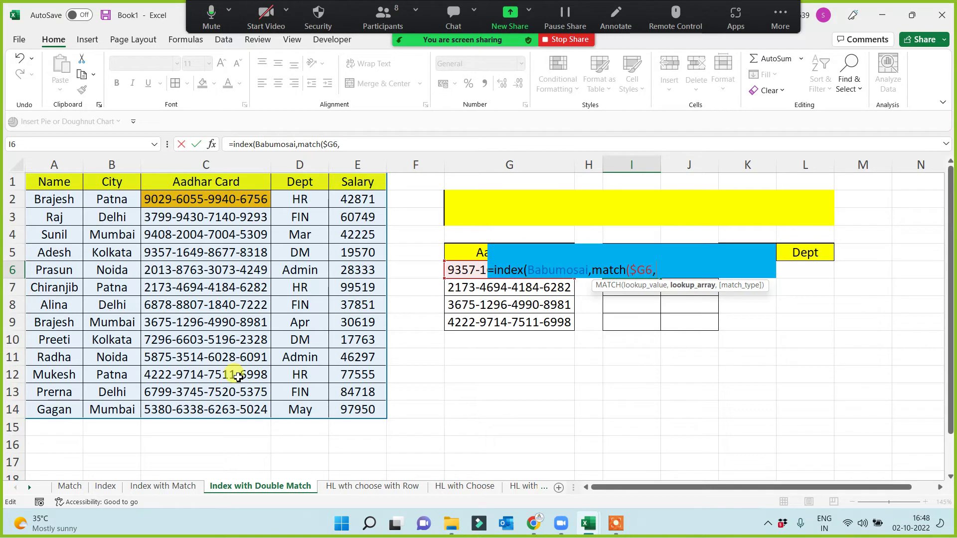
{"action": "type", "text": "bab"}
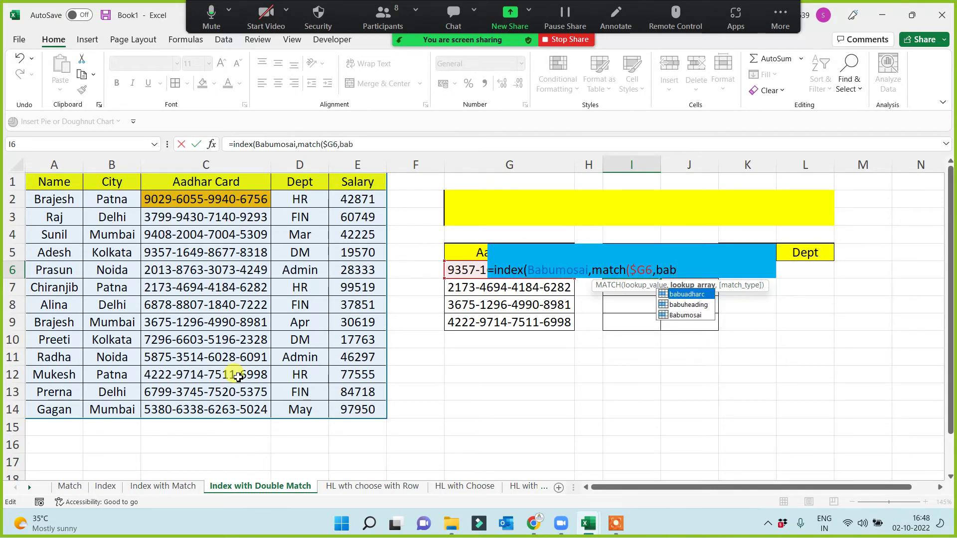
{"action": "key", "text": "Tab"}
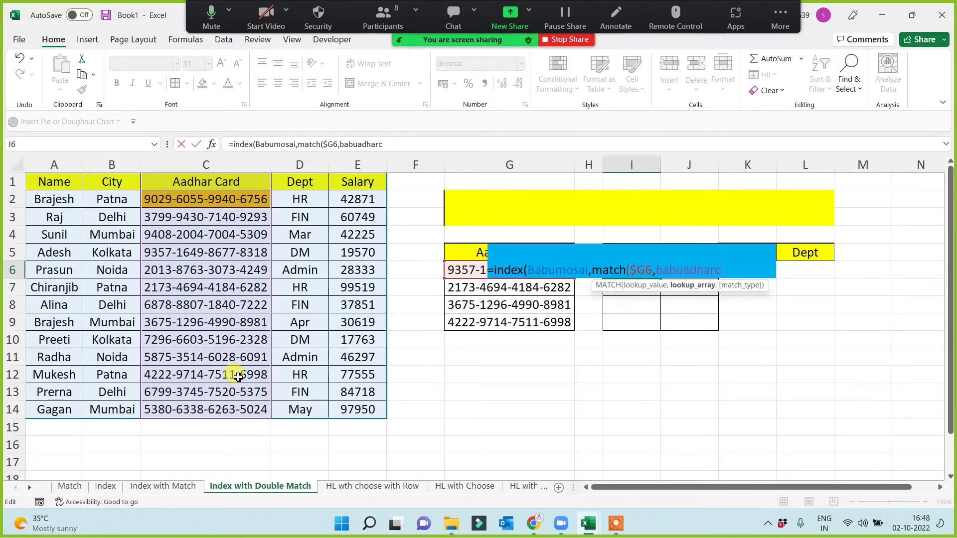
{"action": "type", "text": ","}
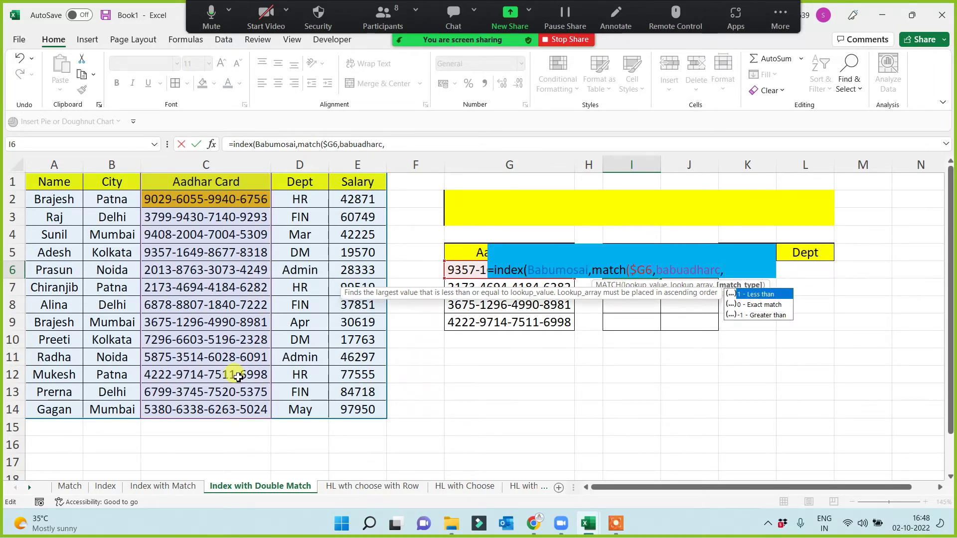
{"action": "type", "text": "0)"}
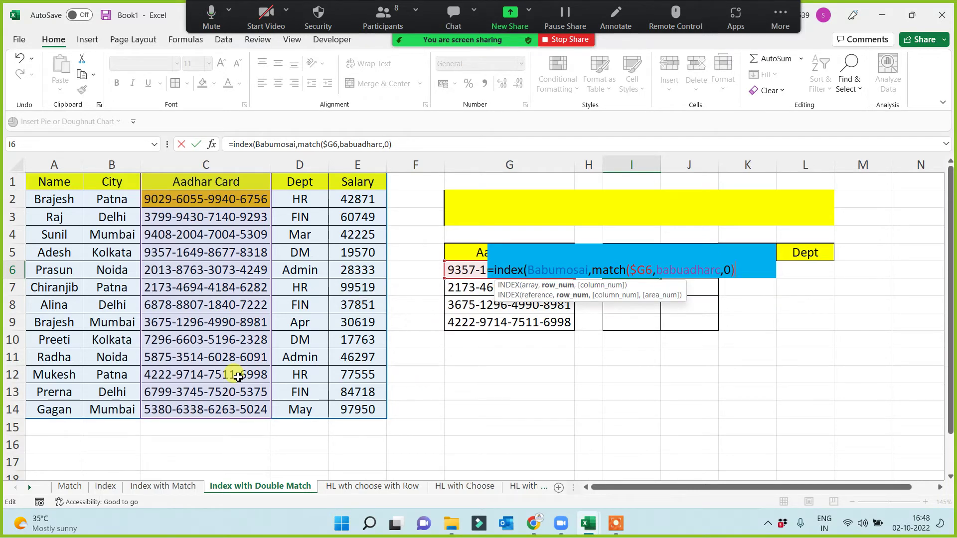
Step: Finish the INDEX formula in I6 with 1 as the column number and keep the cell selected
{"action": "type", "text": ","}
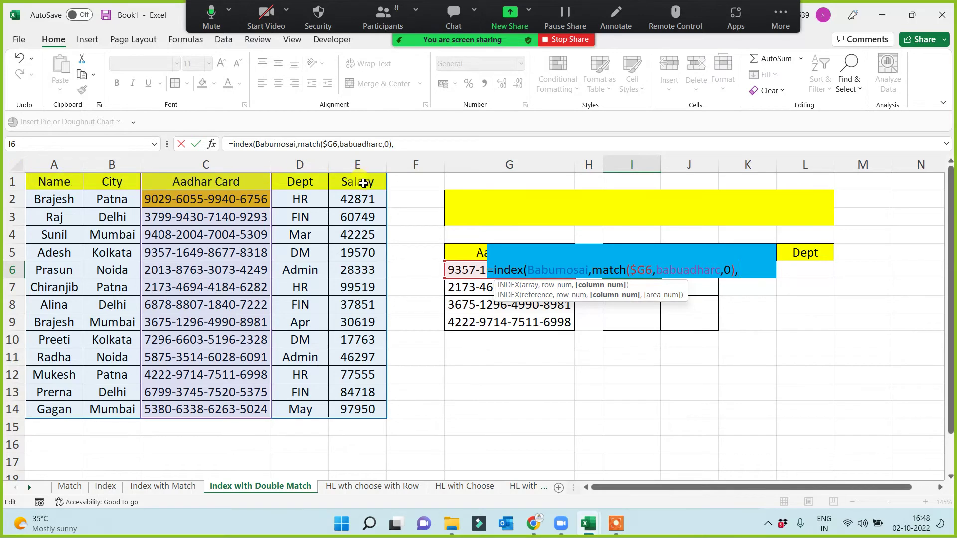
{"action": "type", "text": ")"}
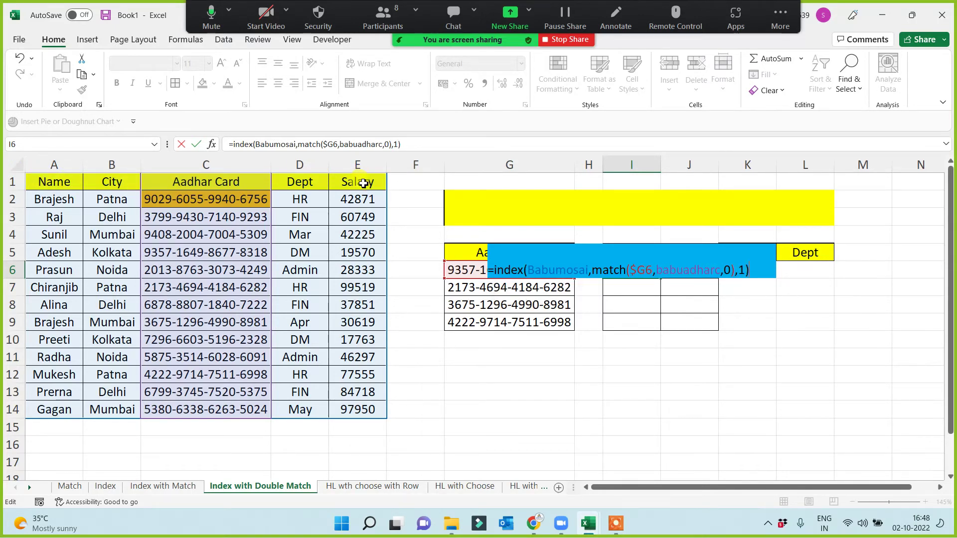
{"action": "key", "text": "Return"}
{"action": "key", "text": "Up"}
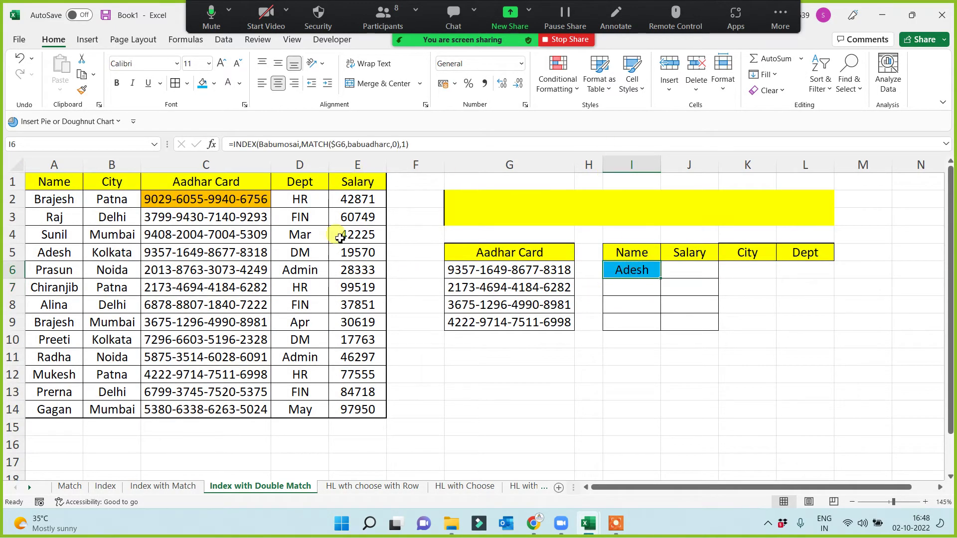
Step: Try 4 as the column number in I6's formula and check it by counting the source headings from Name to Dept
{"action": "left_click", "coordinate": [406, 144]}
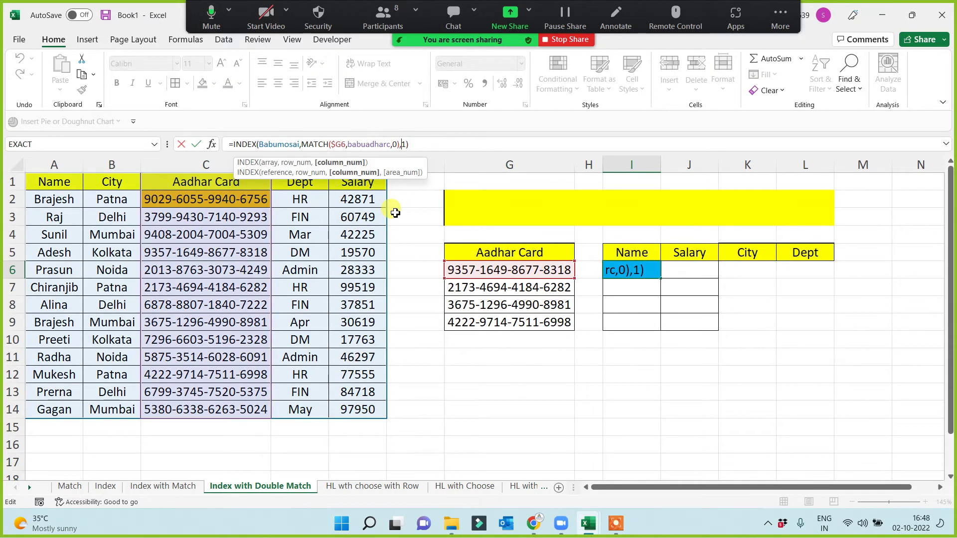
{"action": "key", "text": "Delete"}
{"action": "type", "text": "4"}
{"action": "key", "text": "Return"}
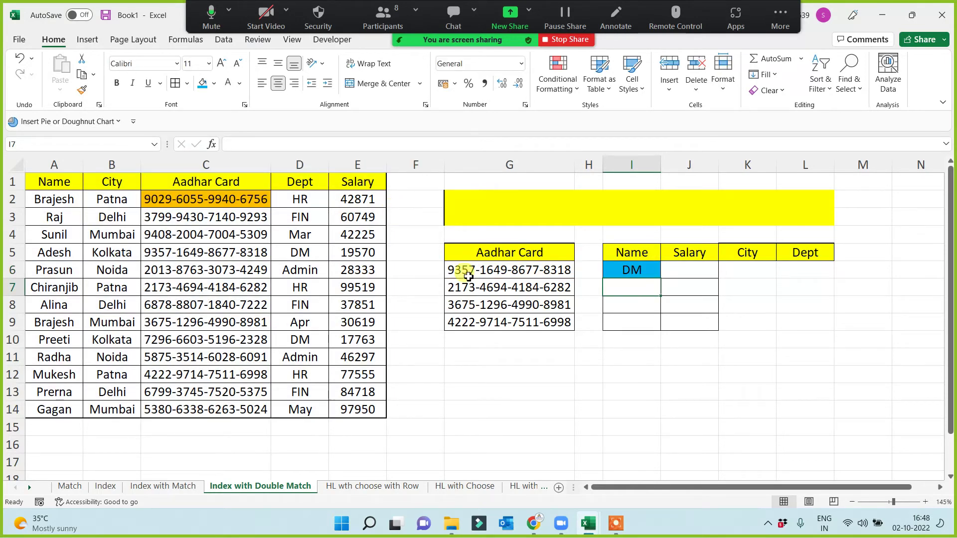
{"action": "left_click", "coordinate": [45, 184]}
{"action": "left_click", "coordinate": [111, 185]}
{"action": "left_click", "coordinate": [190, 186]}
{"action": "left_click", "coordinate": [311, 183]}
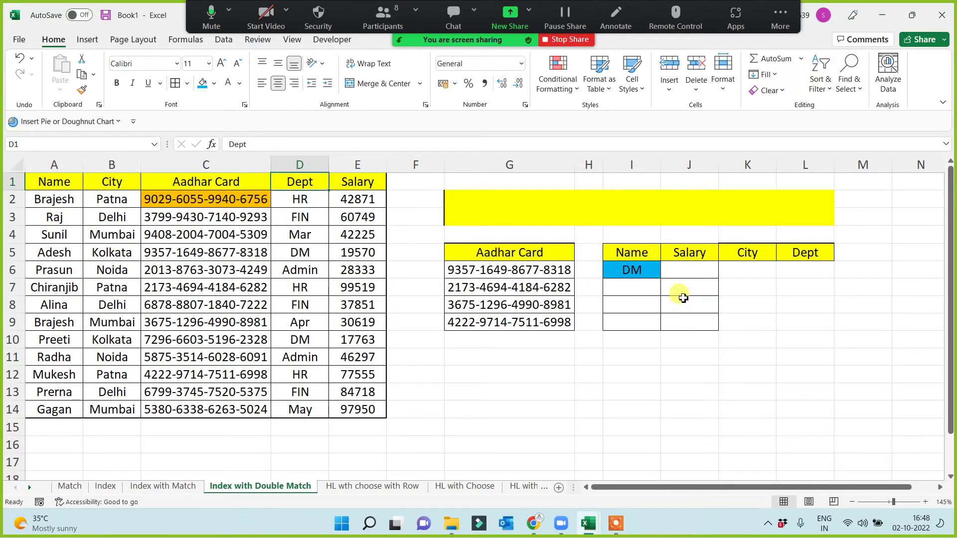
Step: Replace the column number in I6's formula with a nested MATCH whose lookup value is I$5, locking only the row
{"action": "left_click", "coordinate": [632, 268]}
{"action": "left_click", "coordinate": [404, 144]}
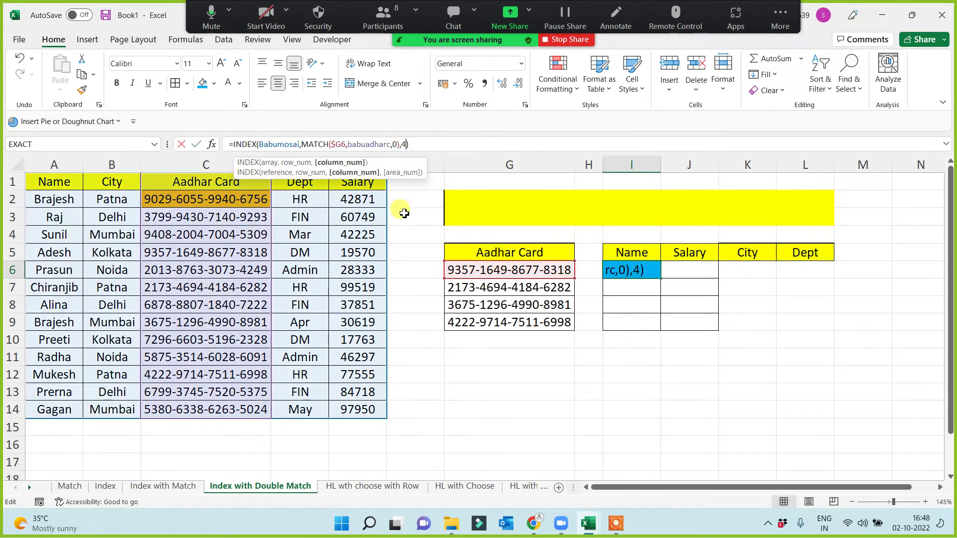
{"action": "key", "text": "BackSpace"}
{"action": "type", "text": "match"}
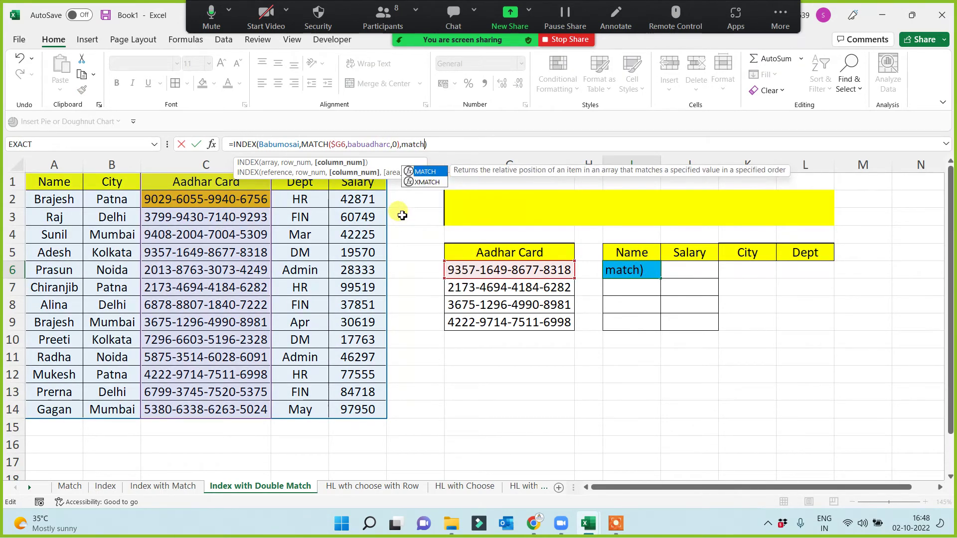
{"action": "key", "text": "Tab"}
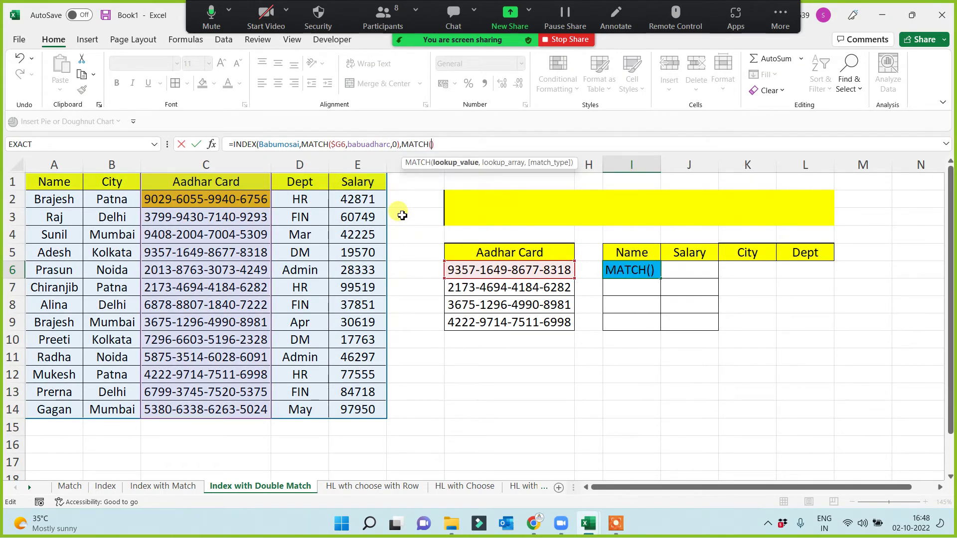
{"action": "left_click", "coordinate": [640, 252]}
{"action": "key", "text": "F4"}
{"action": "key", "text": "F4"}
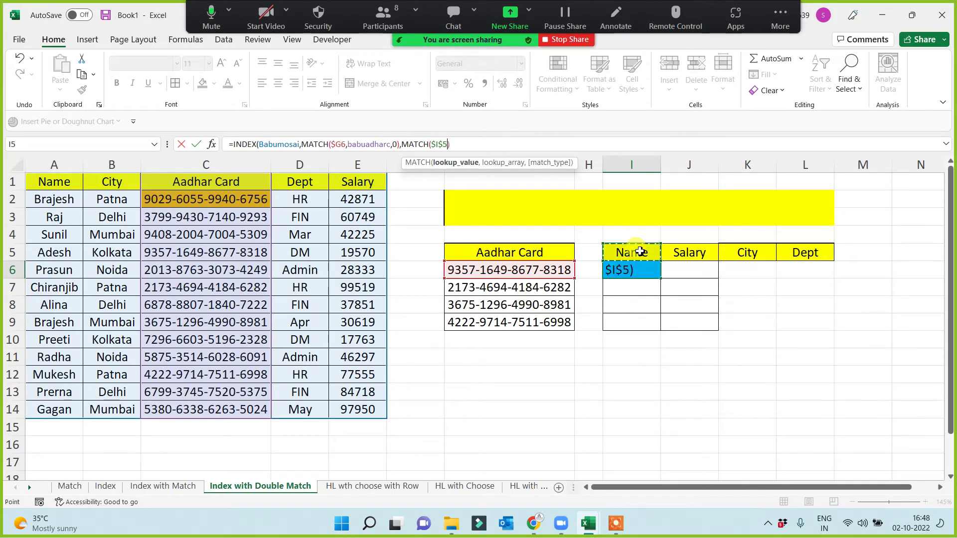
{"action": "type", "text": ","}
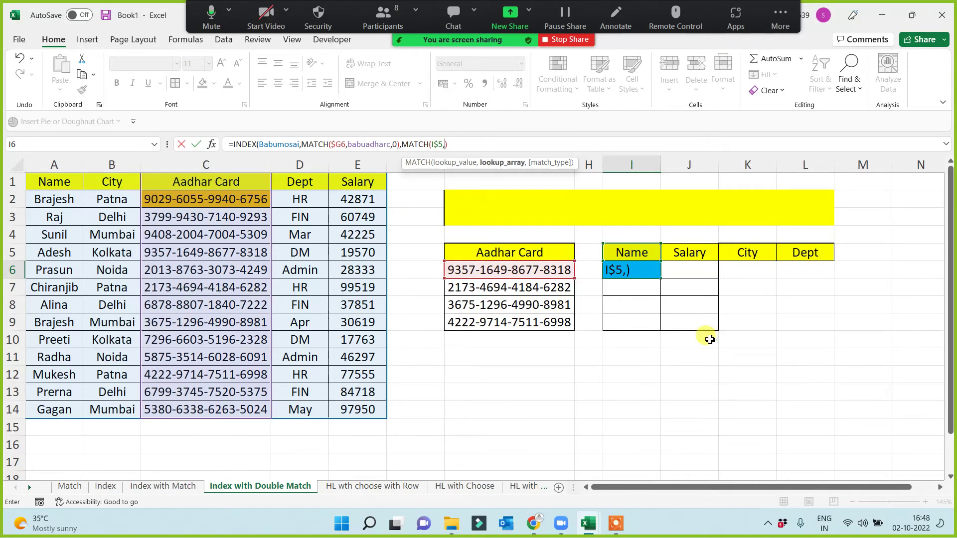
Step: Complete the second MATCH in I6 with the named range babuheading and 0 for an exact match, and enter the formula
{"action": "type", "text": "bab"}
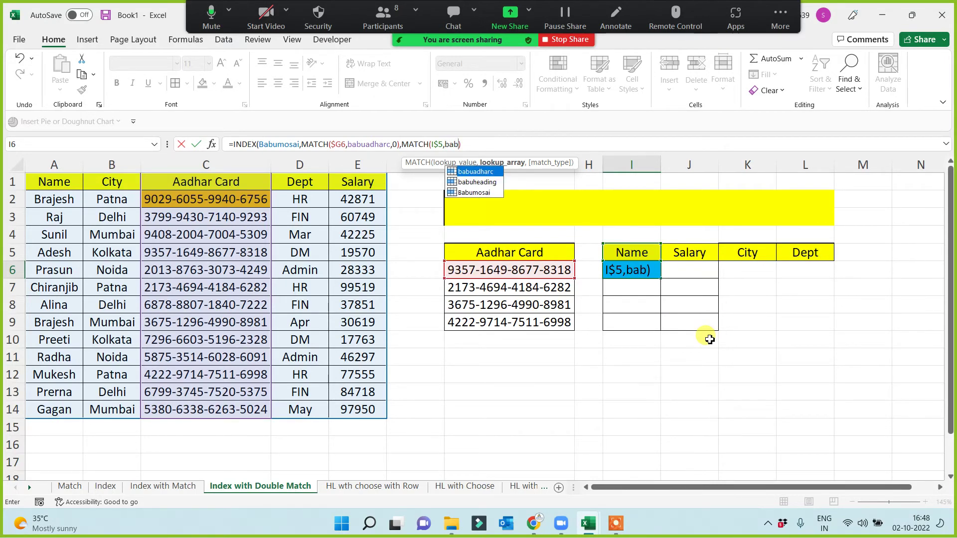
{"action": "key", "text": "Down"}
{"action": "key", "text": "Tab"}
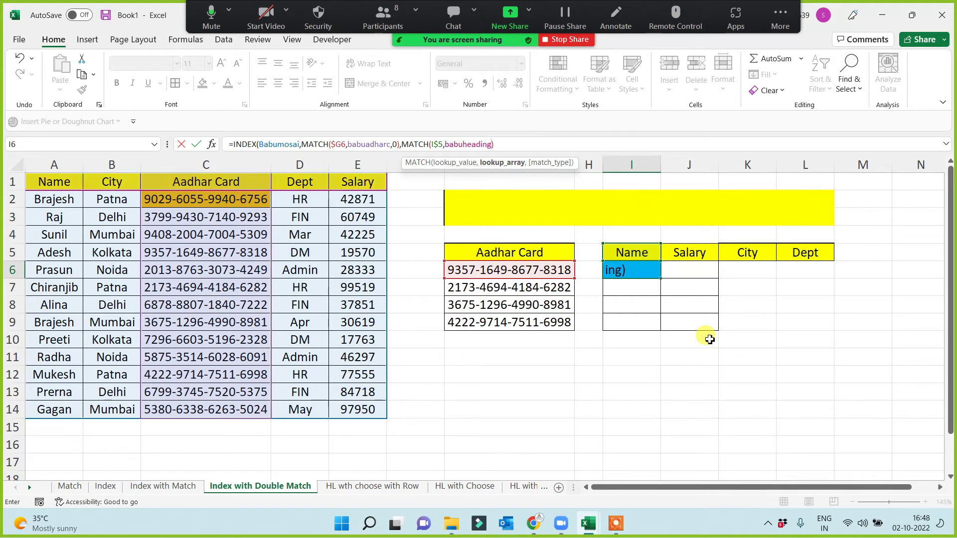
{"action": "type", "text": ",0)"}
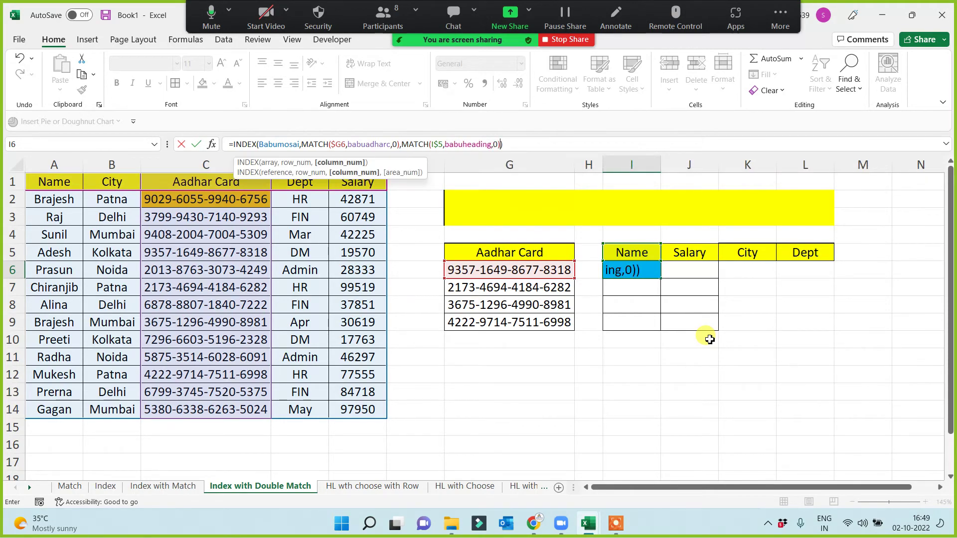
{"action": "key", "text": "Return"}
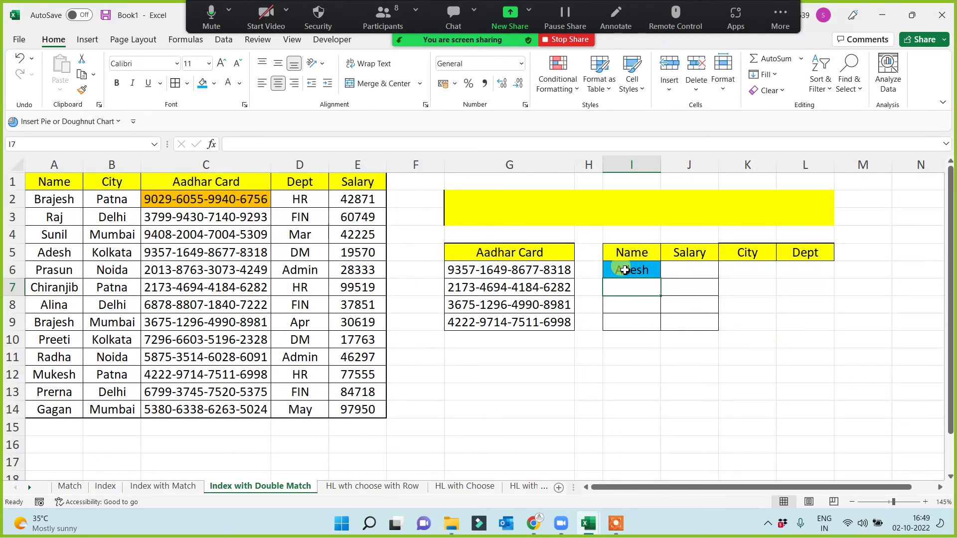
Step: Fill the formula from I6 across and down the results table through L9
{"action": "left_click", "coordinate": [623, 269]}
{"action": "left_click_drag", "start_coordinate": [660, 277], "coordinate": [819, 333]}
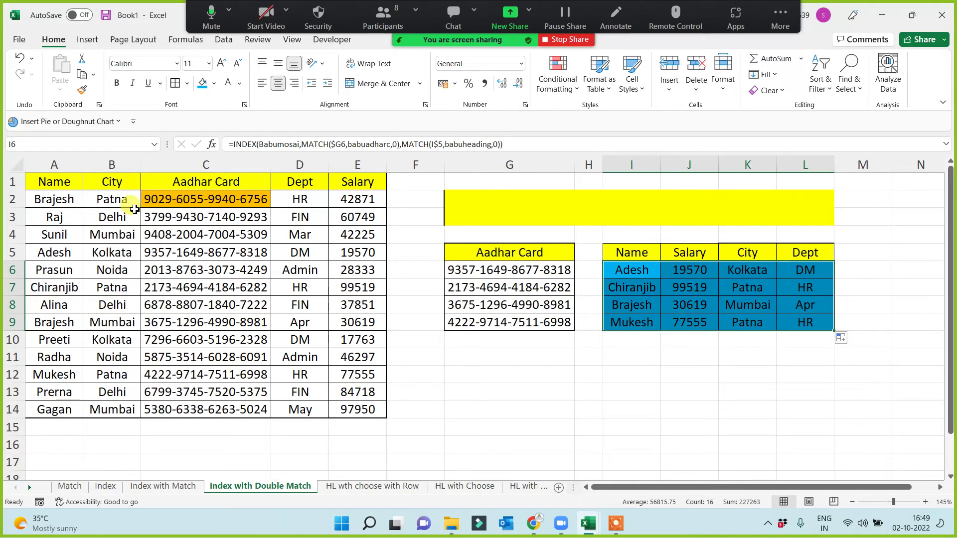
Step: Copy the formula of I6 and paste it as visible text into the merged yellow cell G2
{"action": "left_click", "coordinate": [641, 269]}
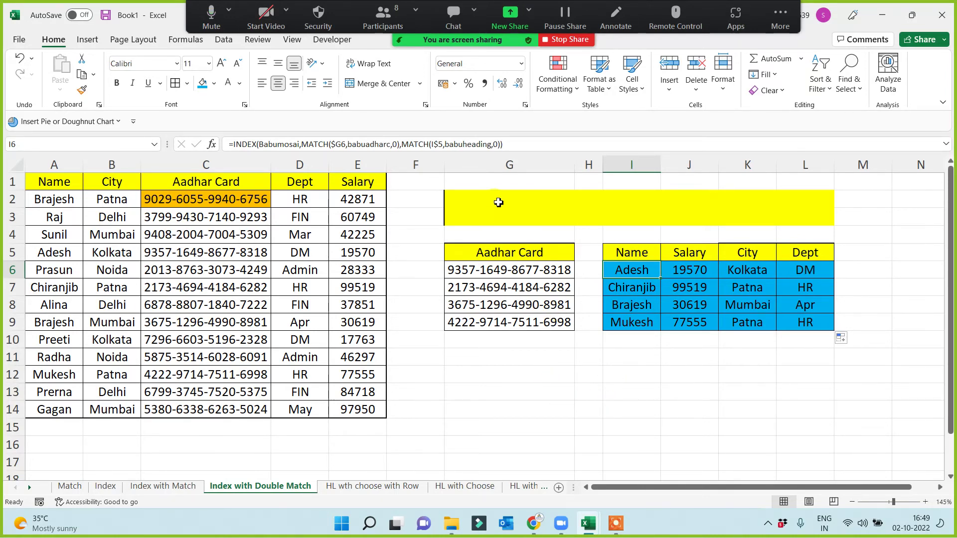
{"action": "left_click_drag", "start_coordinate": [516, 146], "coordinate": [215, 149]}
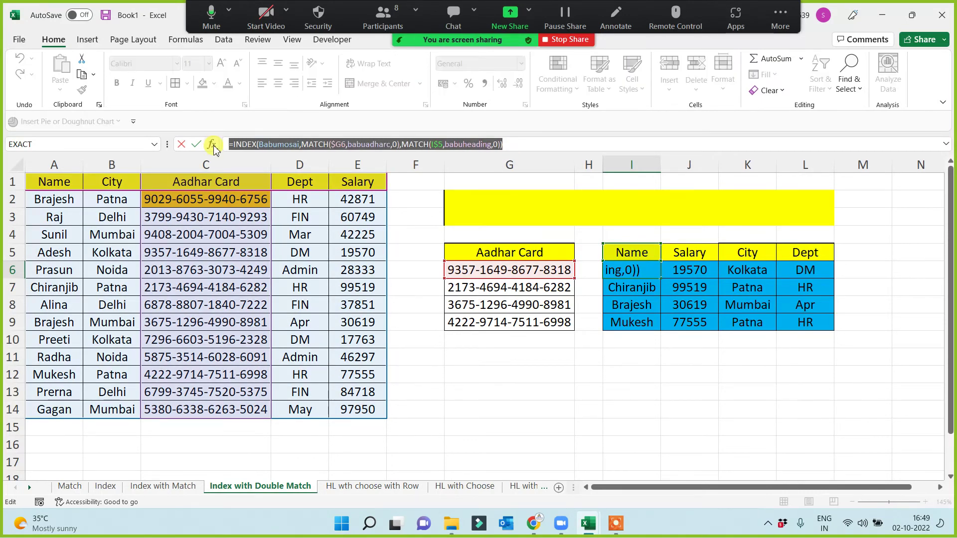
{"action": "key", "text": "Escape"}
{"action": "double_click", "coordinate": [510, 212]}
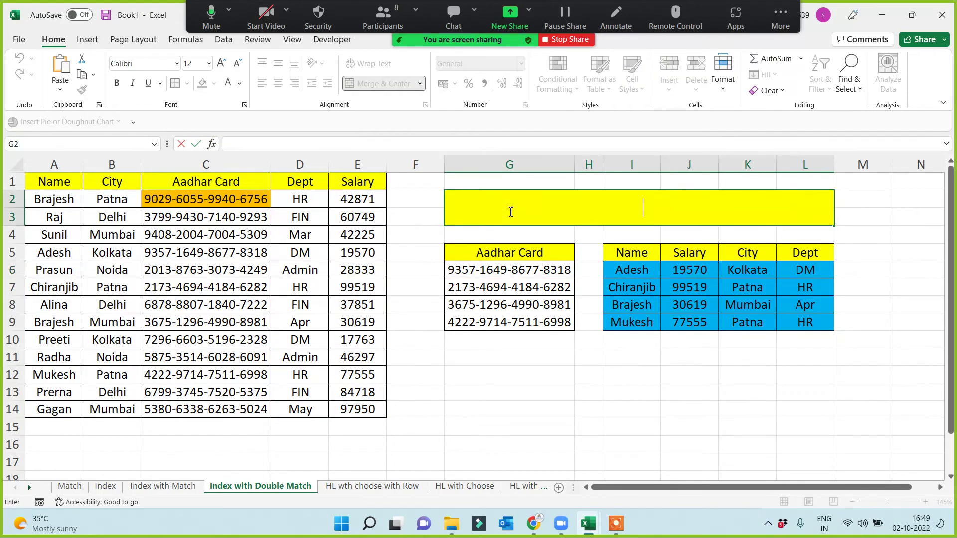
{"action": "key", "text": "ctrl+v"}
{"action": "left_click", "coordinate": [588, 427]}
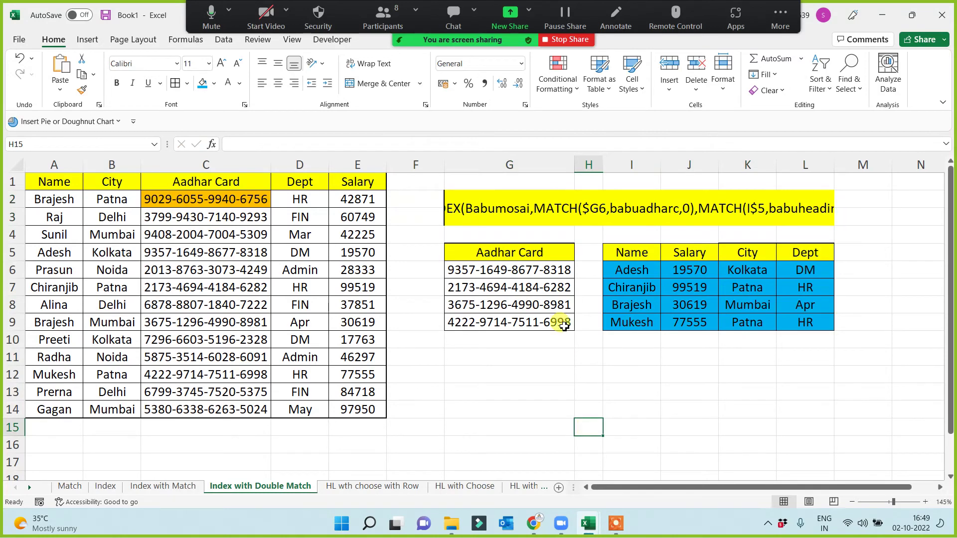
Step: Reduce the font size of the formula text in G2 to 10 so it fits the yellow cell
{"action": "left_click", "coordinate": [577, 221]}
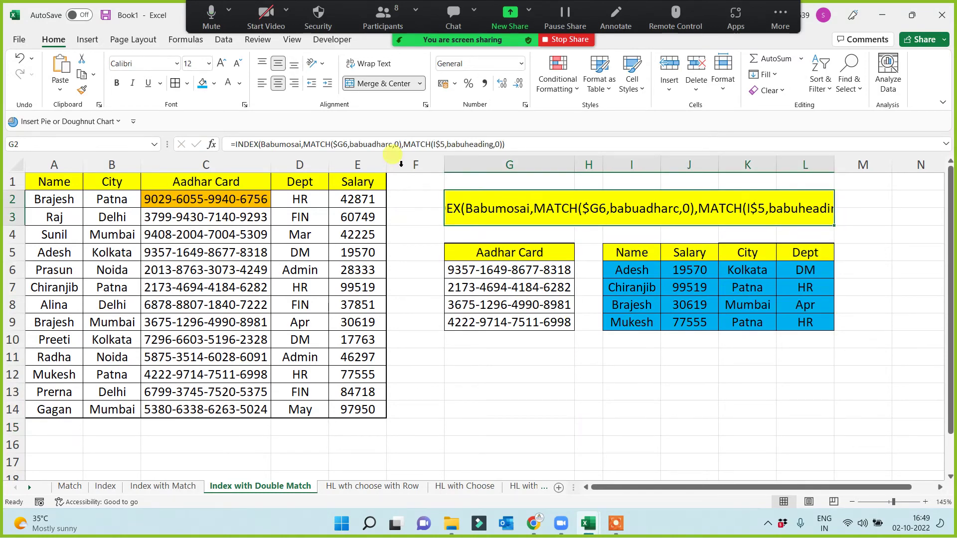
{"action": "left_click", "coordinate": [237, 64]}
{"action": "left_click", "coordinate": [237, 65]}
{"action": "left_click", "coordinate": [516, 392]}
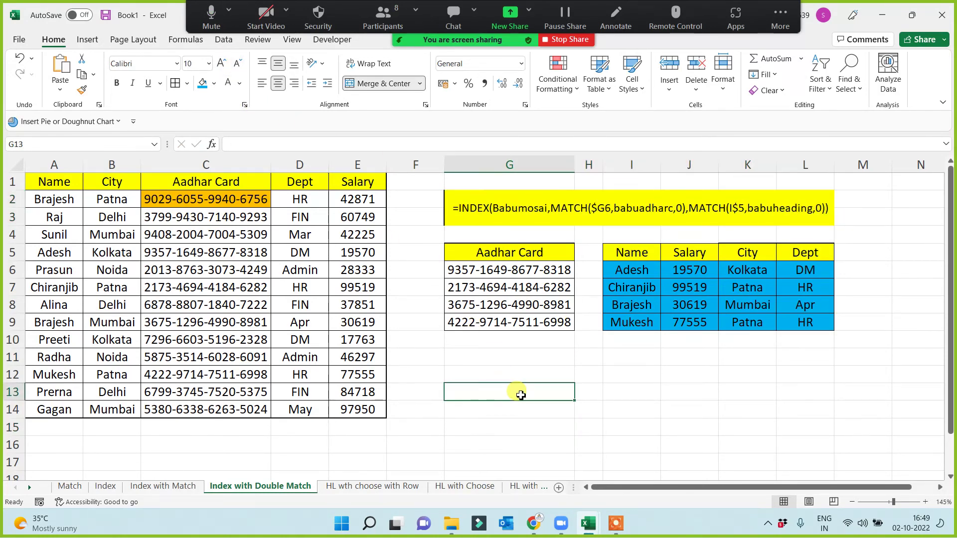
Step: Swap two headings of the results table by setting I5 to Dept and L5 to Name
{"action": "left_click", "coordinate": [637, 255]}
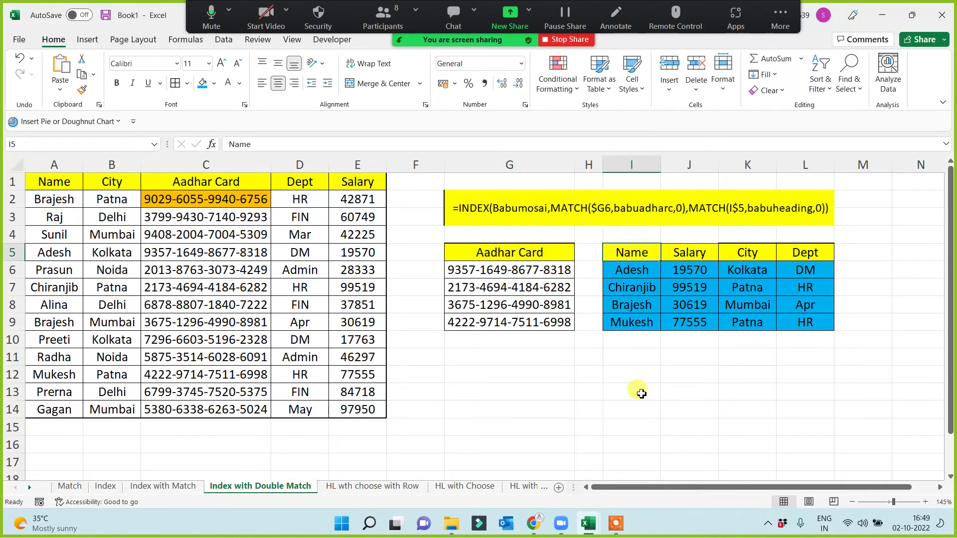
{"action": "type", "text": "De"}
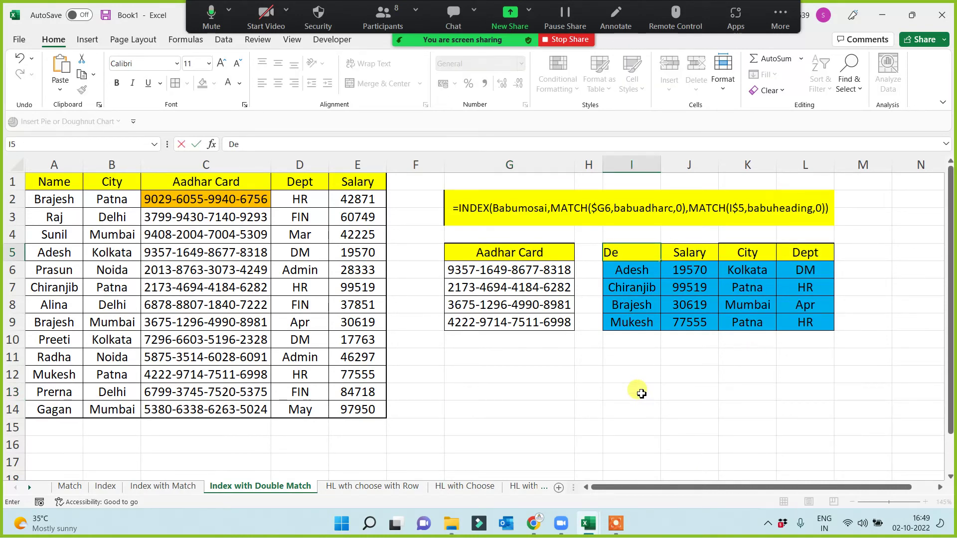
{"action": "type", "text": "pt"}
{"action": "key", "text": "Return"}
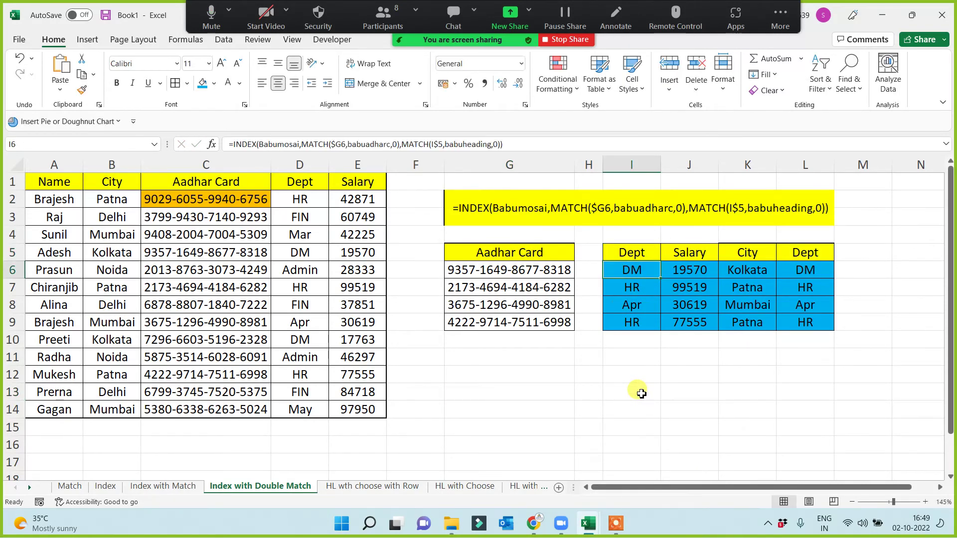
{"action": "left_click", "coordinate": [804, 252]}
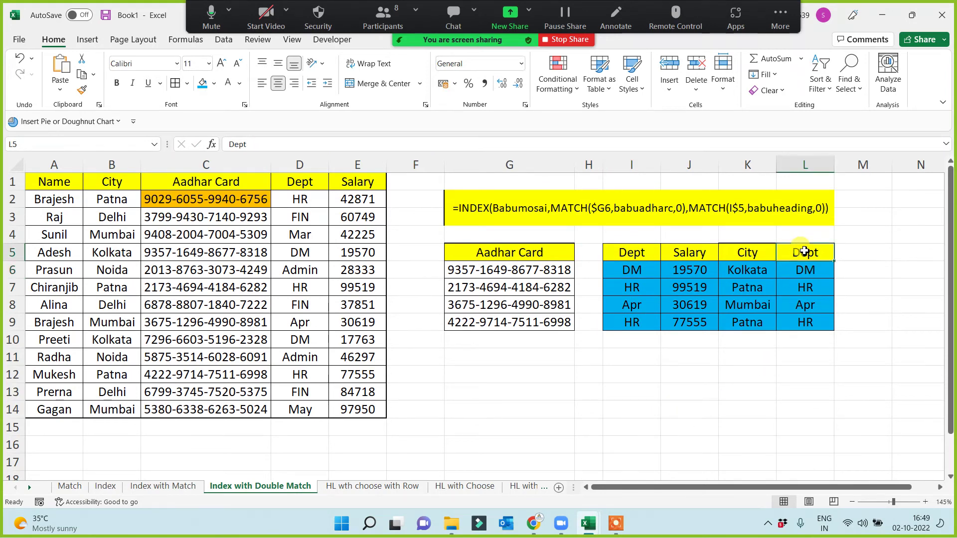
{"action": "type", "text": "Name"}
{"action": "key", "text": "Return"}
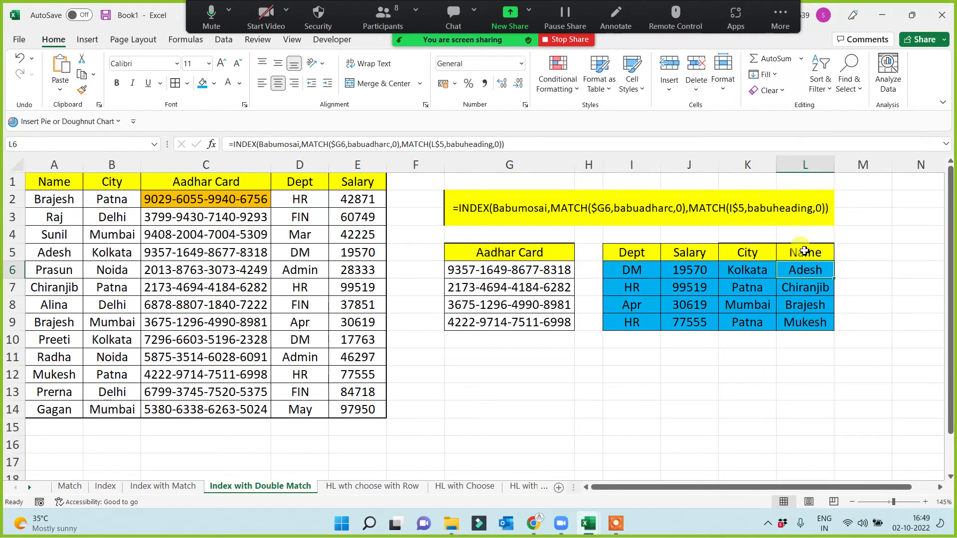
{"action": "left_click", "coordinate": [804, 252]}
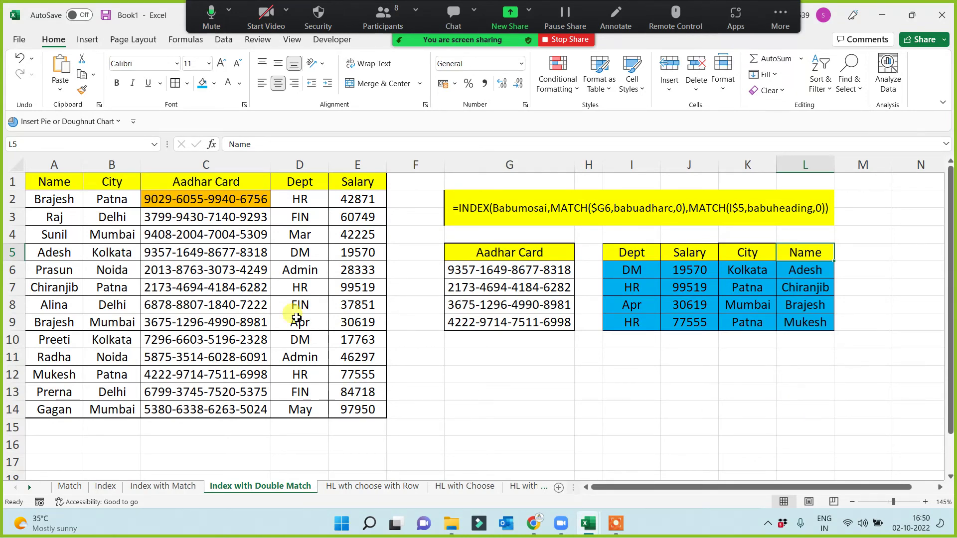
{"action": "left_click", "coordinate": [187, 167]}
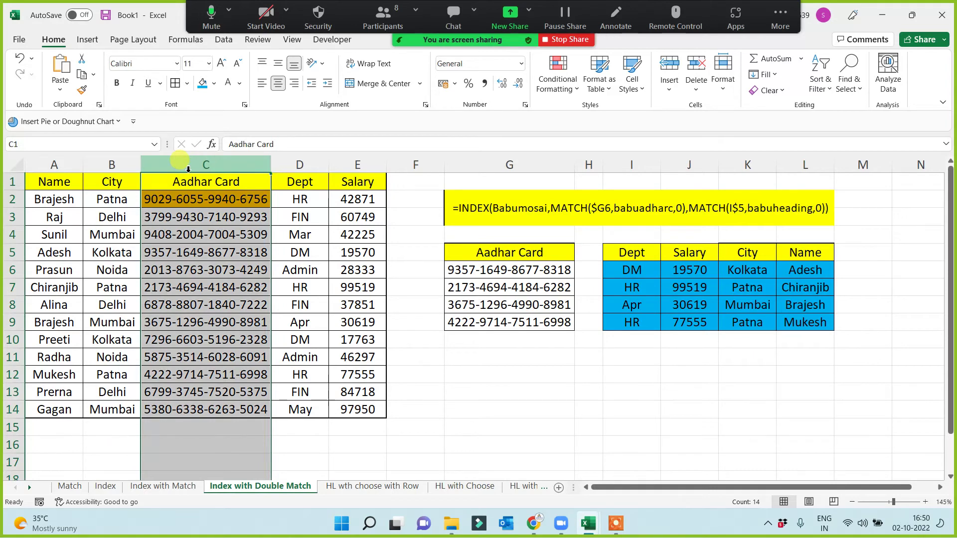
{"action": "left_click", "coordinate": [601, 430]}
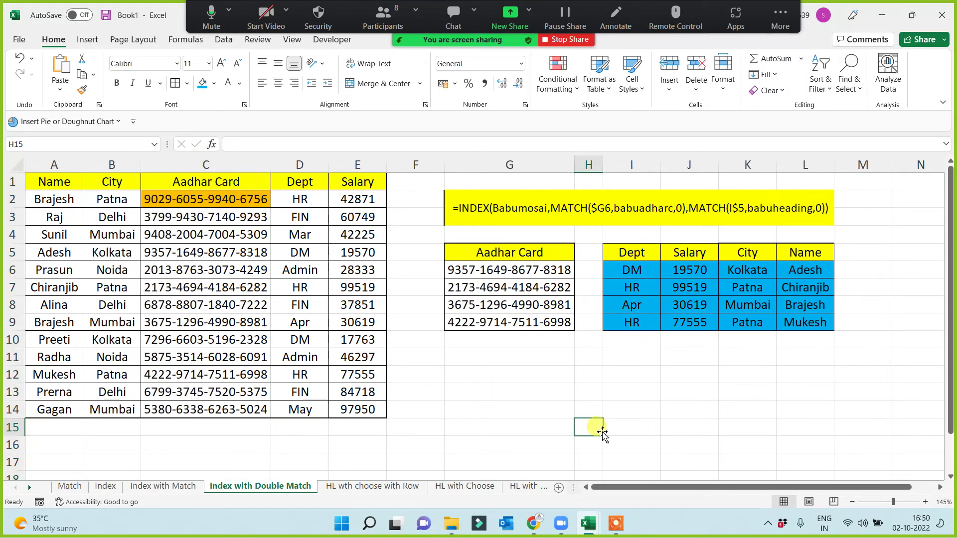
Step: Widen columns I through L of the results table and narrow the empty column H beside it
{"action": "left_click", "coordinate": [509, 204]}
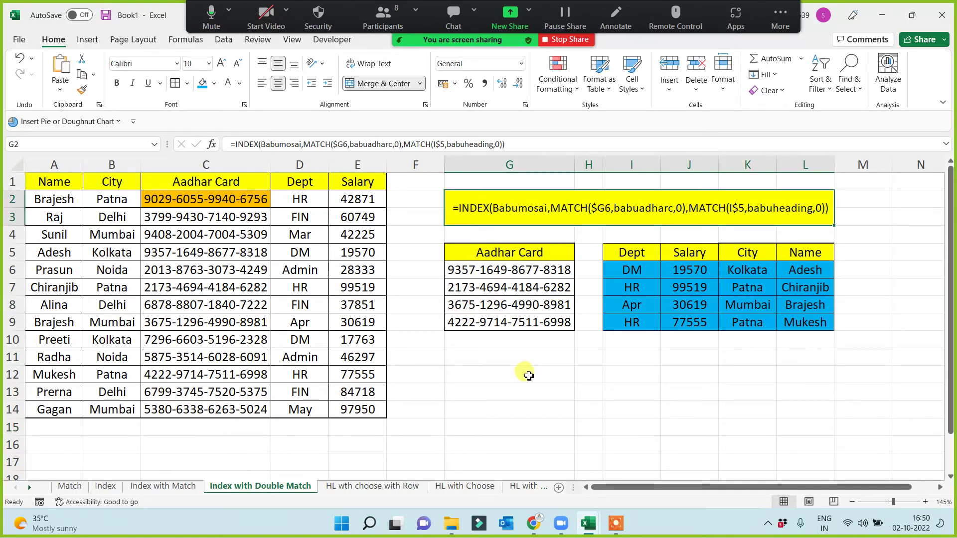
{"action": "left_click", "coordinate": [592, 372]}
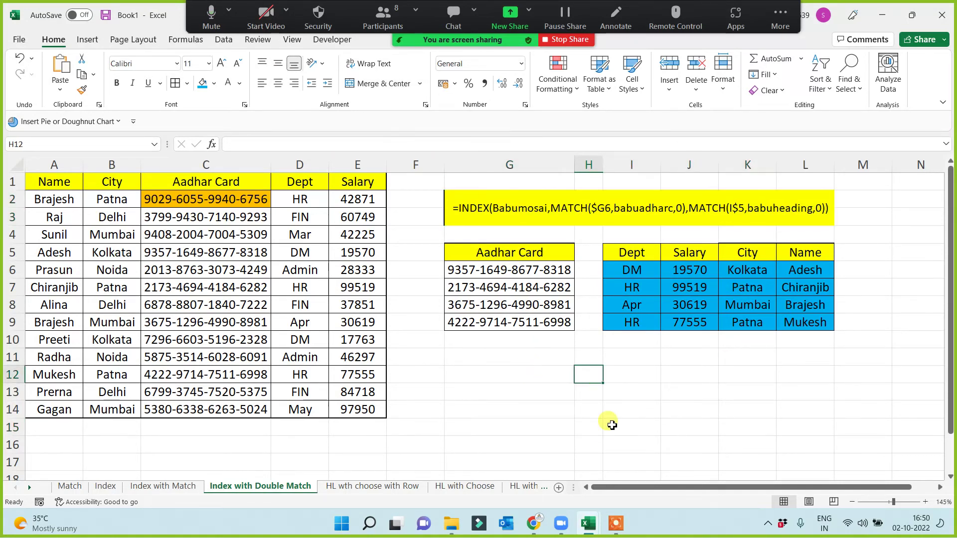
{"action": "left_click_drag", "start_coordinate": [837, 164], "coordinate": [872, 164]}
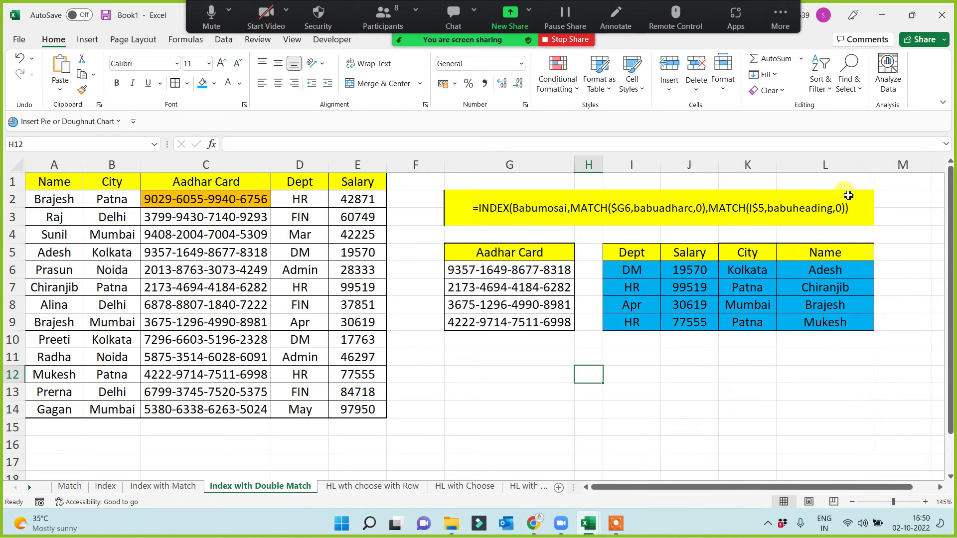
{"action": "left_click_drag", "start_coordinate": [776, 164], "coordinate": [799, 164]}
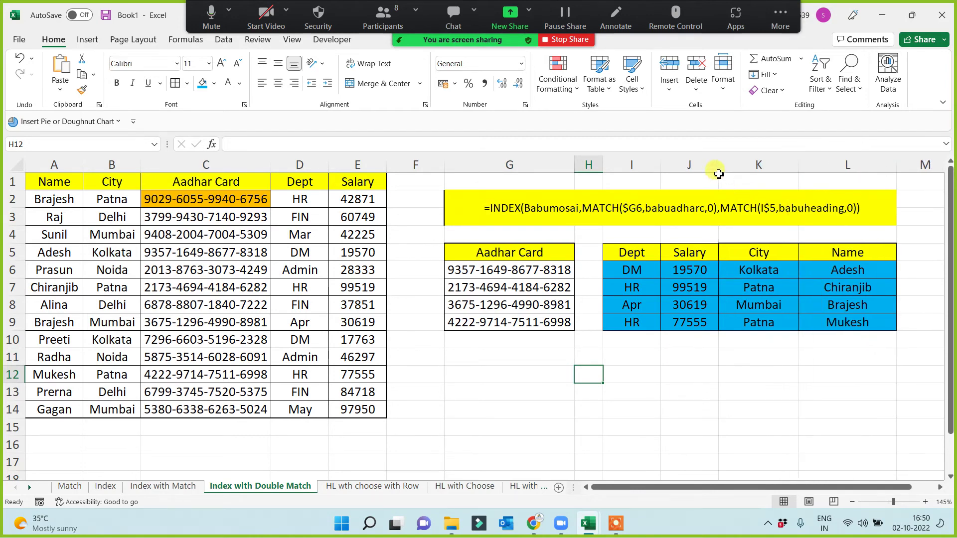
{"action": "left_click_drag", "start_coordinate": [718, 164], "coordinate": [733, 164]}
{"action": "left_click_drag", "start_coordinate": [660, 164], "coordinate": [680, 164]}
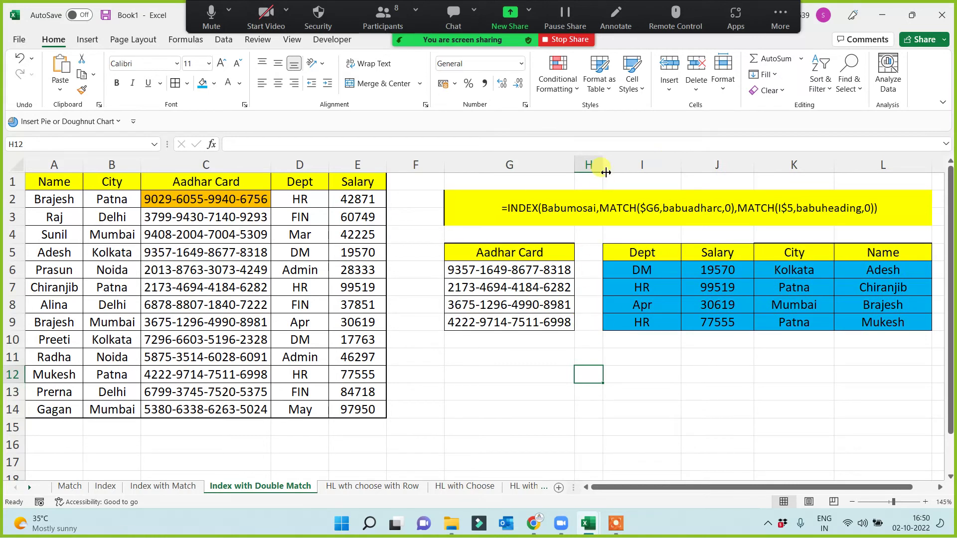
{"action": "left_click_drag", "start_coordinate": [602, 165], "coordinate": [591, 174]}
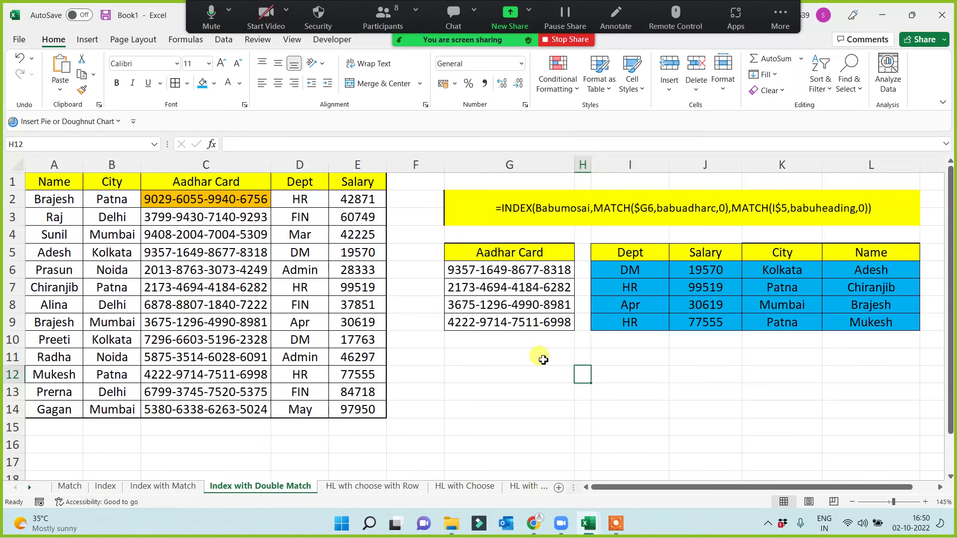
Step: Add a thick outside border around the merged yellow formula cell G2
{"action": "left_click", "coordinate": [495, 212]}
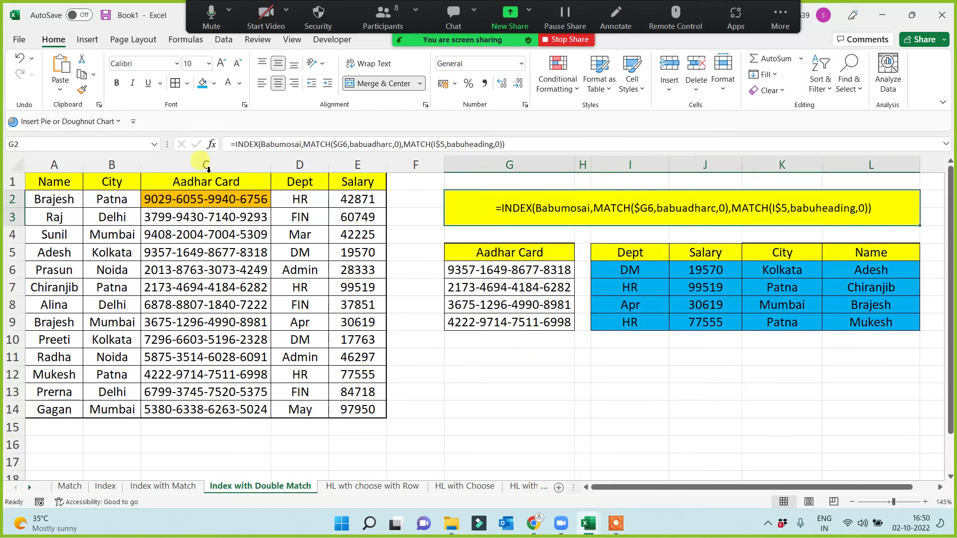
{"action": "left_click", "coordinate": [186, 83]}
{"action": "left_click", "coordinate": [227, 246]}
{"action": "left_click", "coordinate": [529, 393]}
{"action": "left_click", "coordinate": [554, 223]}
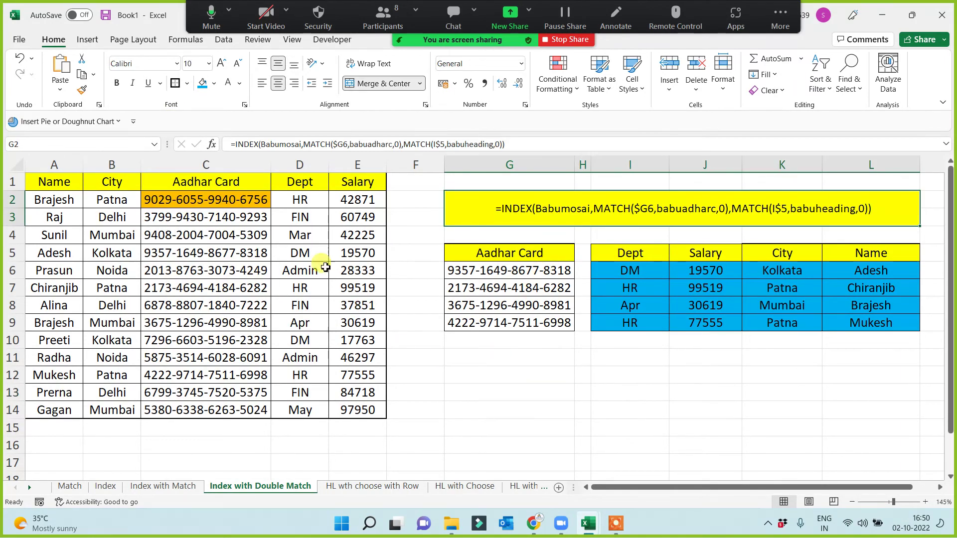
Step: Increase the formula text in G2 to font size 12 and make it bold
{"action": "left_click", "coordinate": [222, 64]}
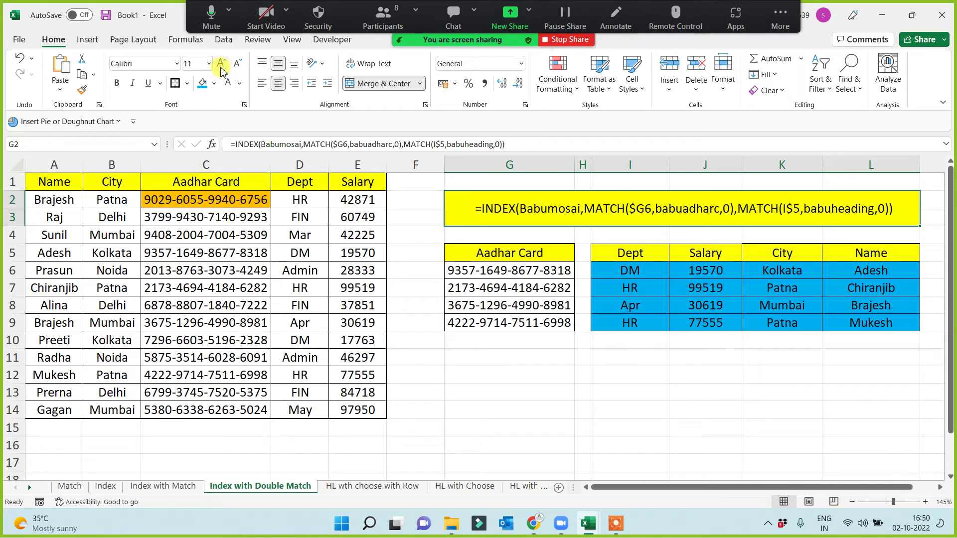
{"action": "left_click", "coordinate": [220, 63]}
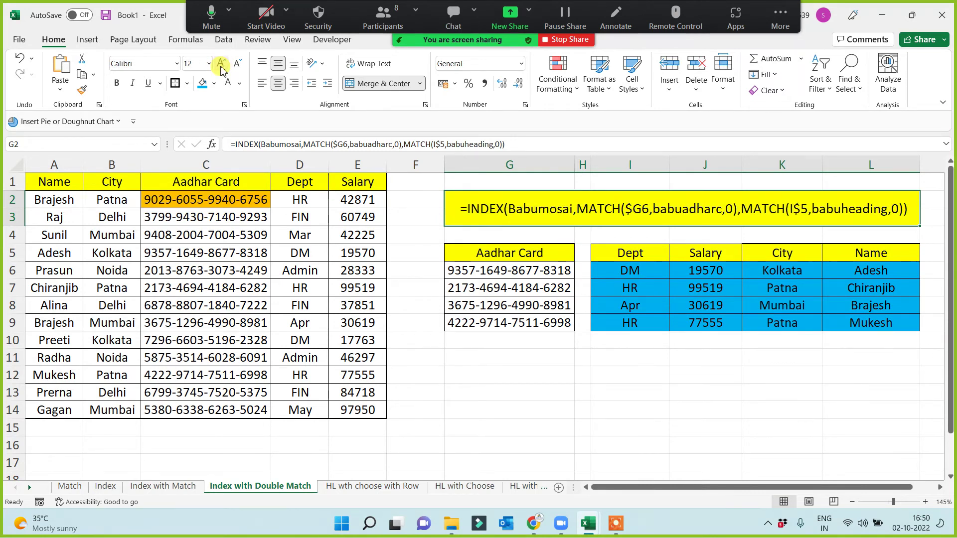
{"action": "left_click", "coordinate": [116, 83]}
{"action": "left_click", "coordinate": [438, 406]}
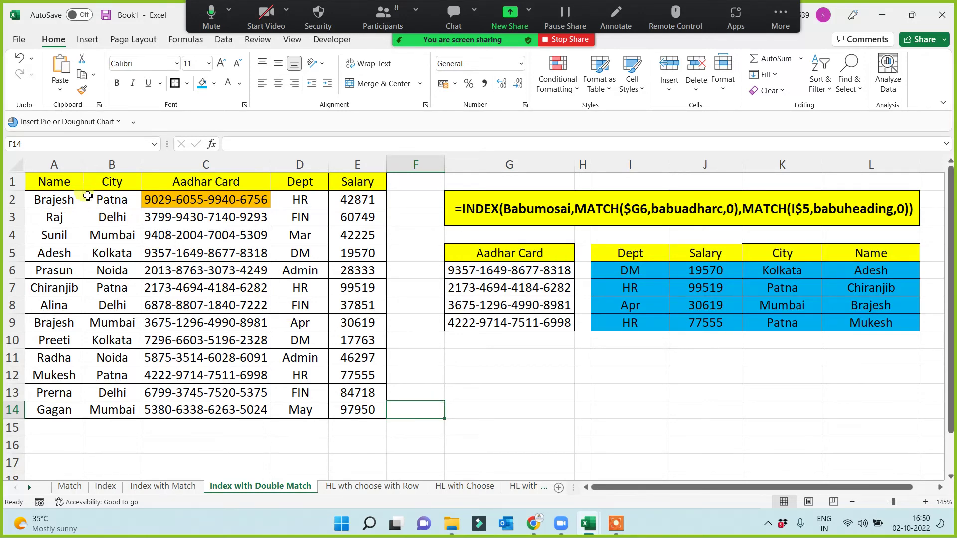
Step: Clear the Aadhar Card numbers in C2:C14 of the data table to test the lookup results
{"action": "left_click_drag", "start_coordinate": [59, 182], "coordinate": [349, 409]}
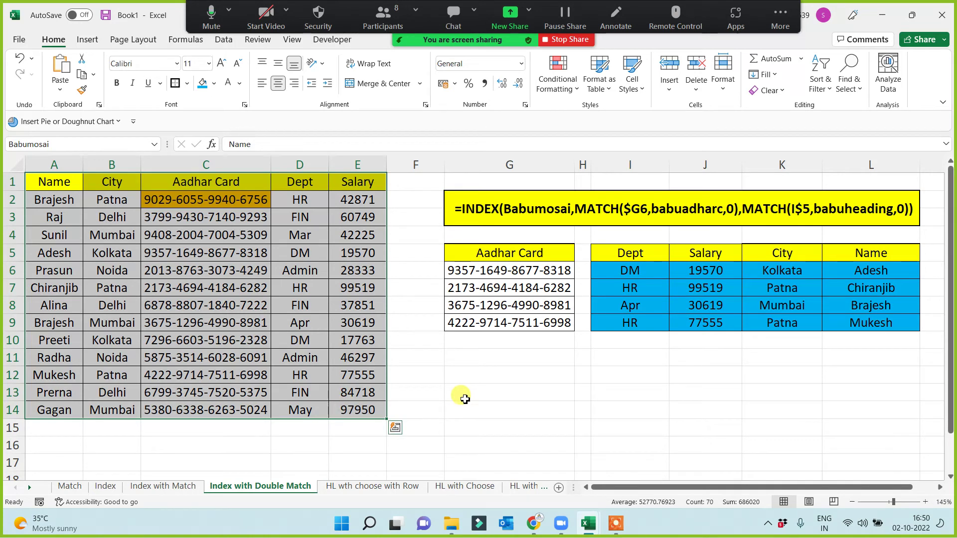
{"action": "left_click", "coordinate": [577, 433]}
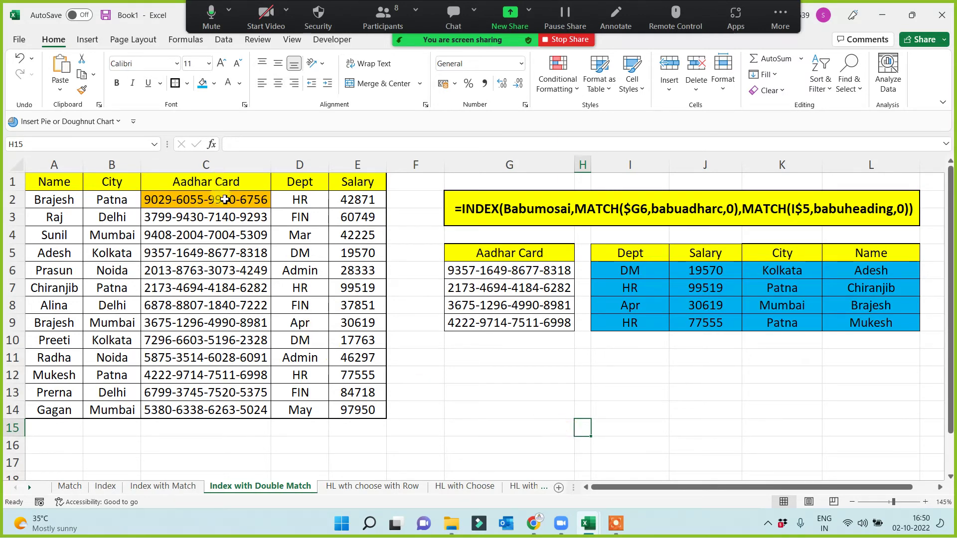
{"action": "left_click_drag", "start_coordinate": [220, 199], "coordinate": [203, 405]}
{"action": "type", "text": "\\"}
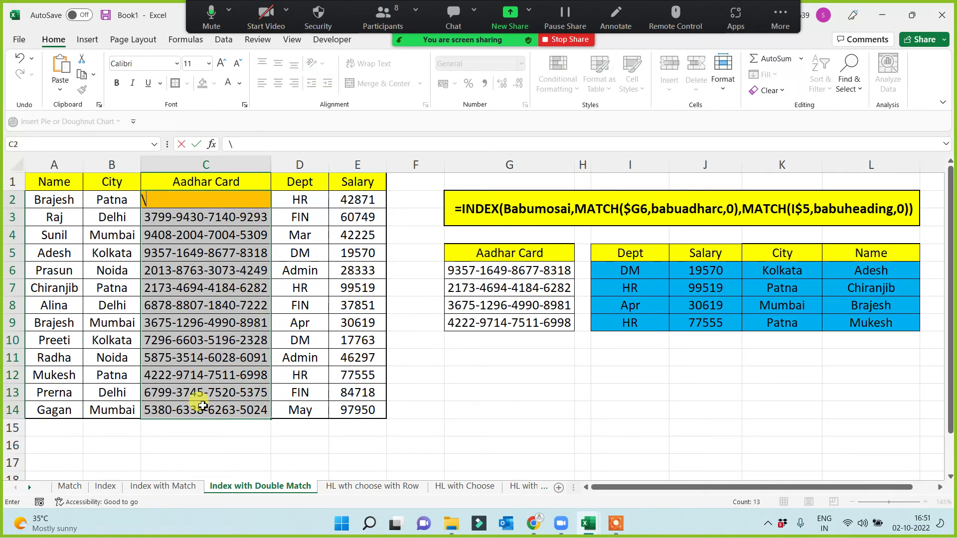
{"action": "key", "text": "Escape"}
{"action": "key", "text": "Delete"}
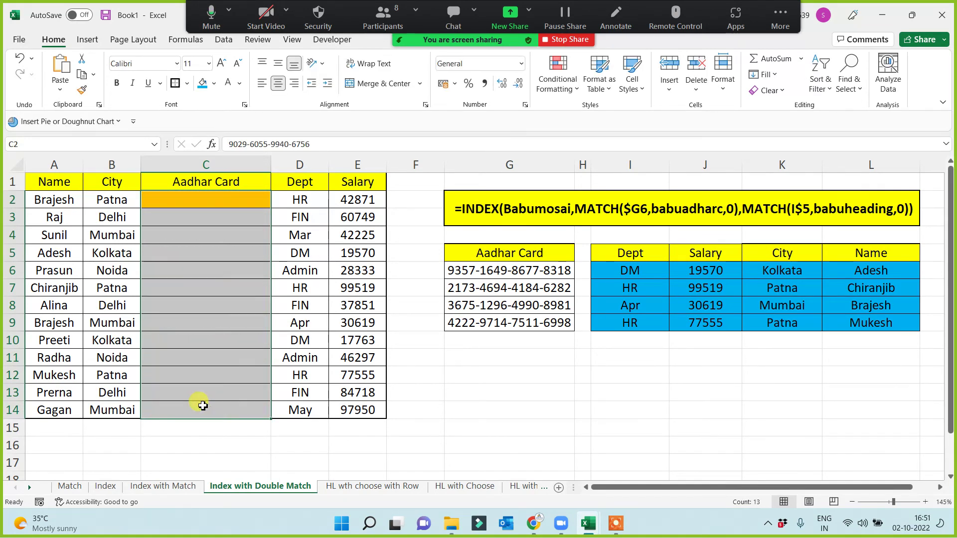
{"action": "left_click", "coordinate": [481, 434]}
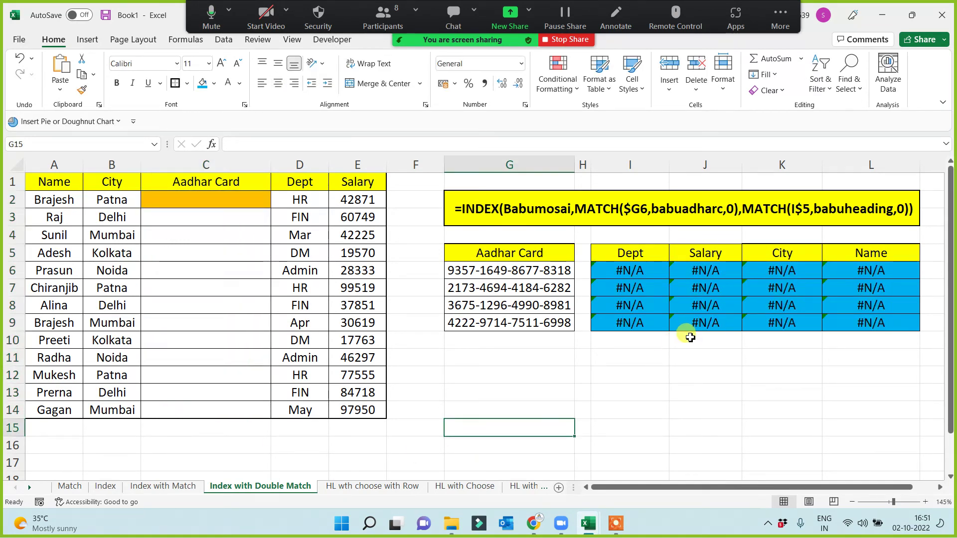
Step: Copy the Aadhar Card numbers in C2:C14 of the Index with Match sheet and paste them at C2 of Index with Double Match
{"action": "left_click", "coordinate": [163, 486]}
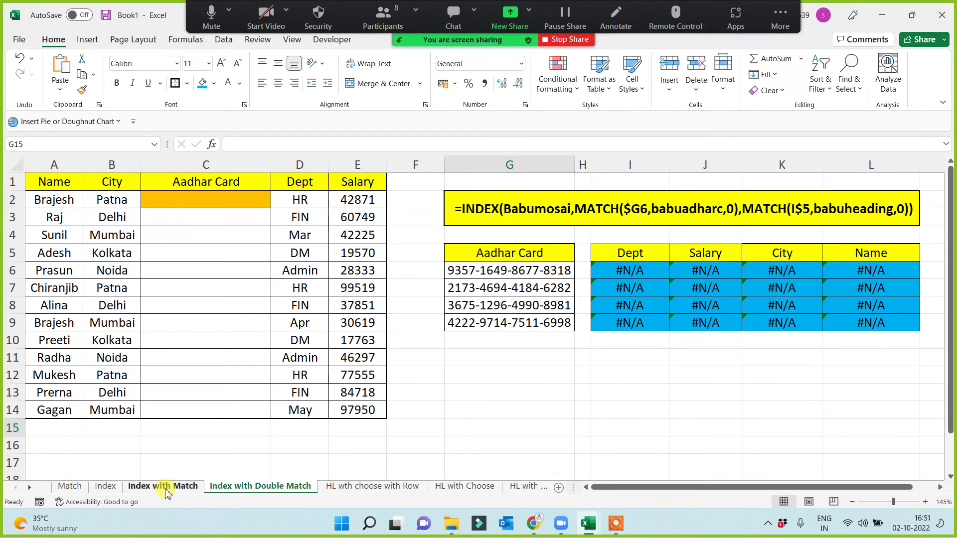
{"action": "left_click_drag", "start_coordinate": [224, 203], "coordinate": [220, 432]}
{"action": "key", "text": "ctrl+c"}
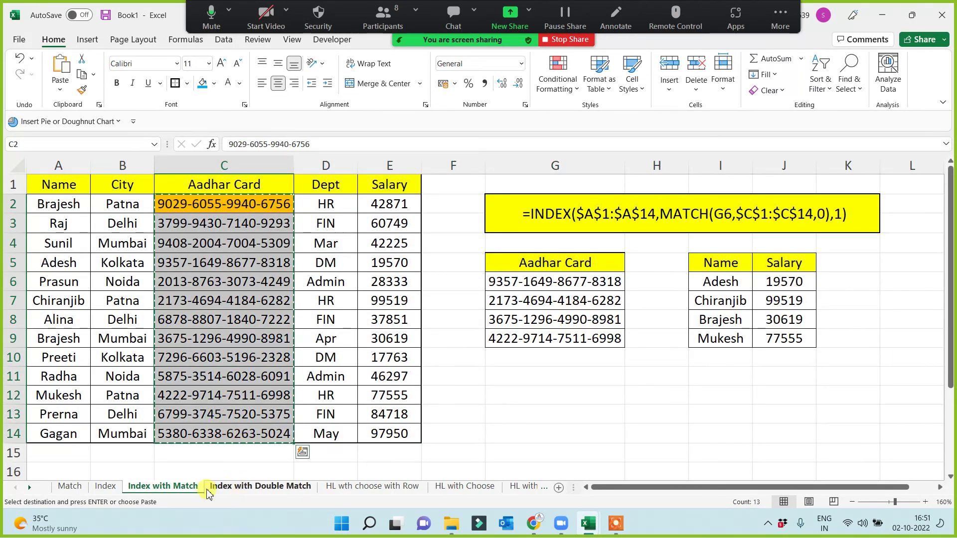
{"action": "left_click", "coordinate": [246, 489]}
{"action": "left_click", "coordinate": [190, 200]}
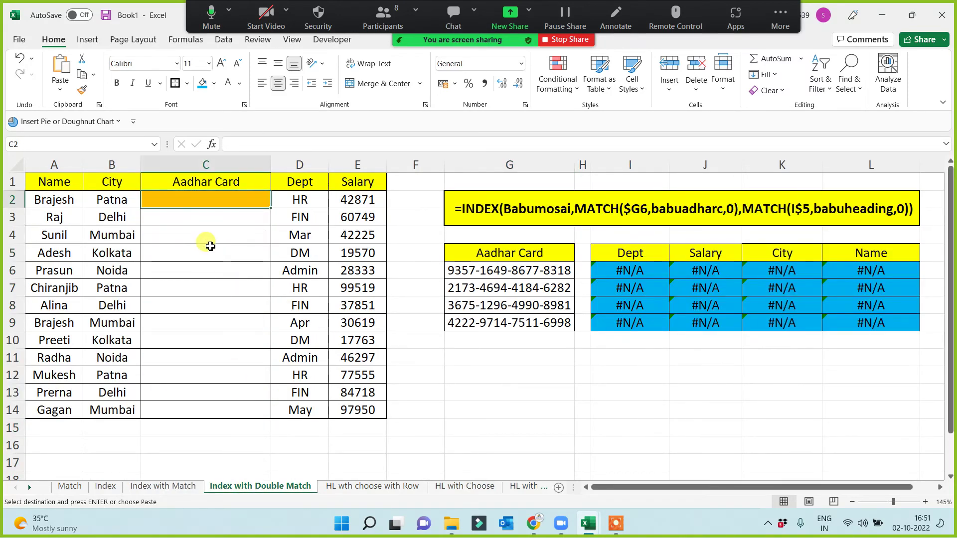
{"action": "key", "text": "ctrl+v"}
{"action": "left_click", "coordinate": [563, 425]}
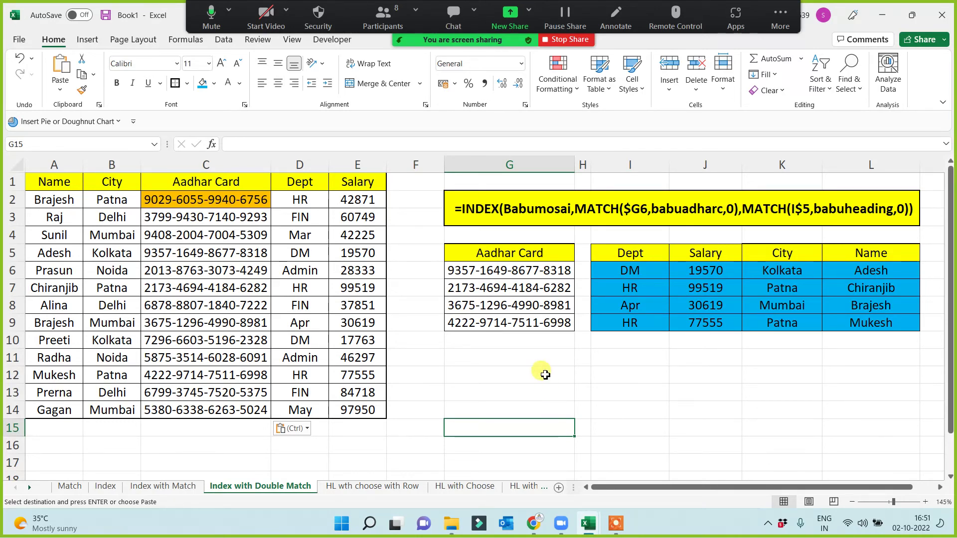
Step: Widen the Aadhar Card column C and the City column B of the data table
{"action": "left_click", "coordinate": [288, 160]}
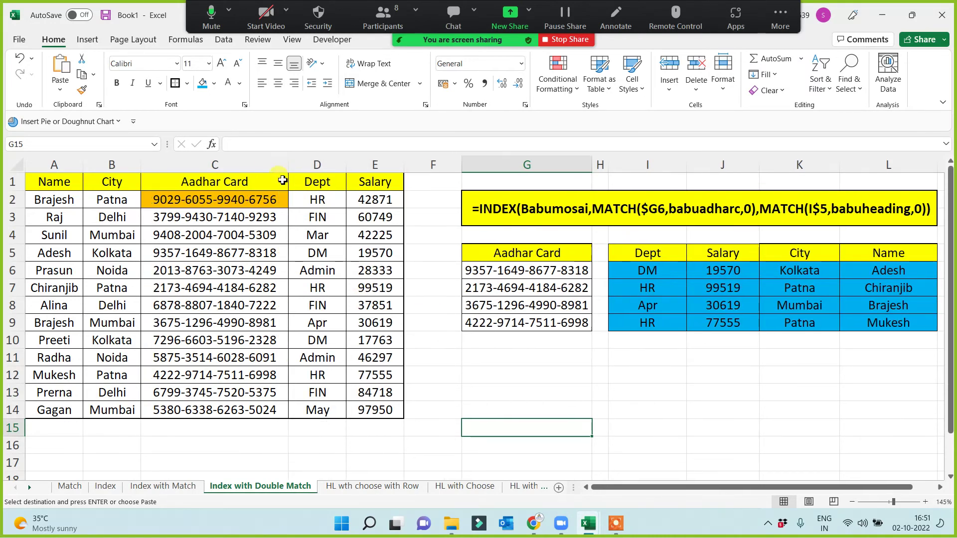
{"action": "left_click_drag", "start_coordinate": [142, 165], "coordinate": [151, 166]}
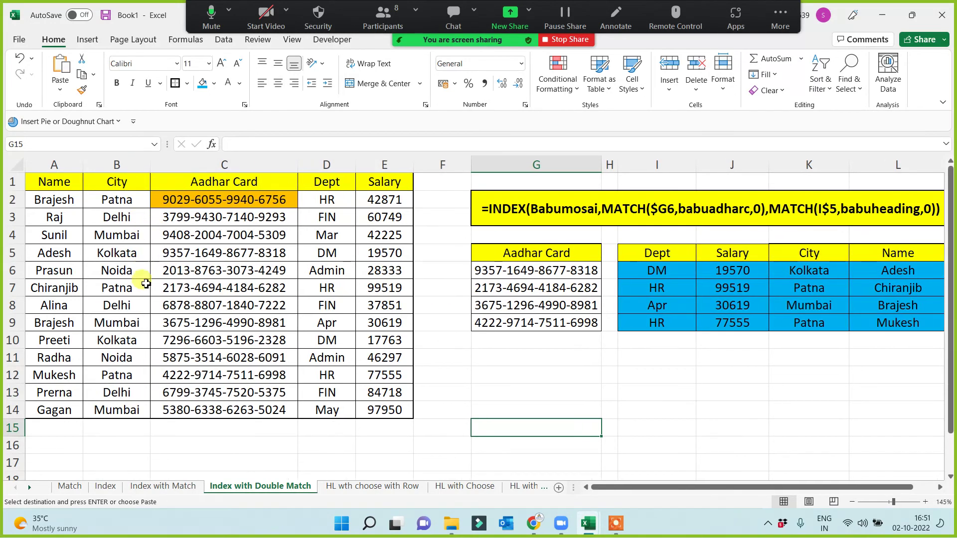
{"action": "left_click", "coordinate": [163, 457]}
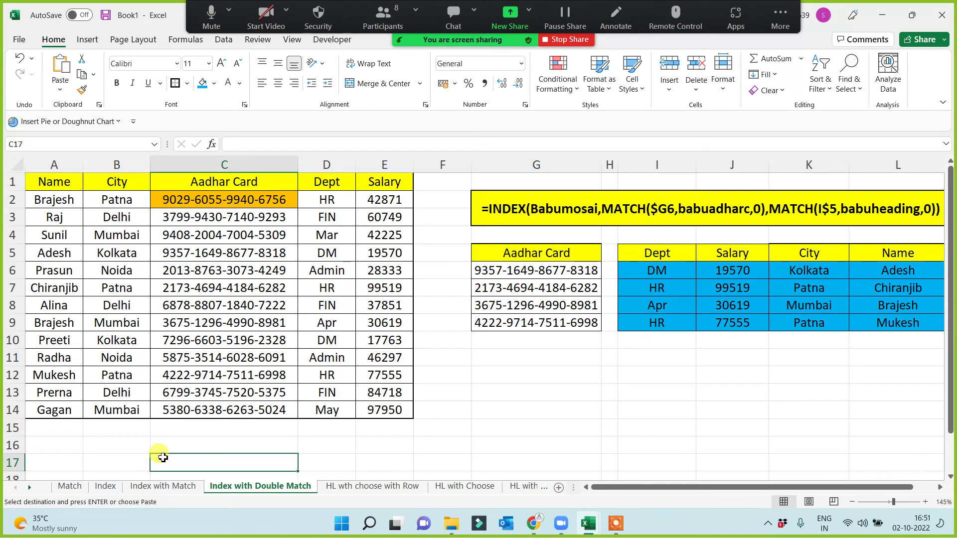
Step: Examine the Aadhar Card range C2:C14 and the whole data table A1:E14 that the formula refers to
{"action": "left_click", "coordinate": [214, 201]}
{"action": "left_click_drag", "start_coordinate": [226, 243], "coordinate": [228, 414]}
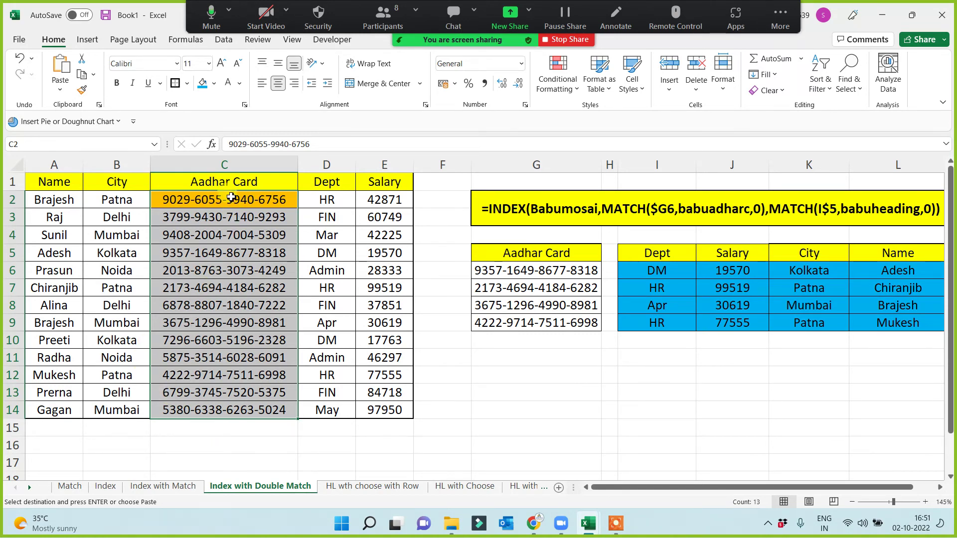
{"action": "left_click", "coordinate": [230, 439]}
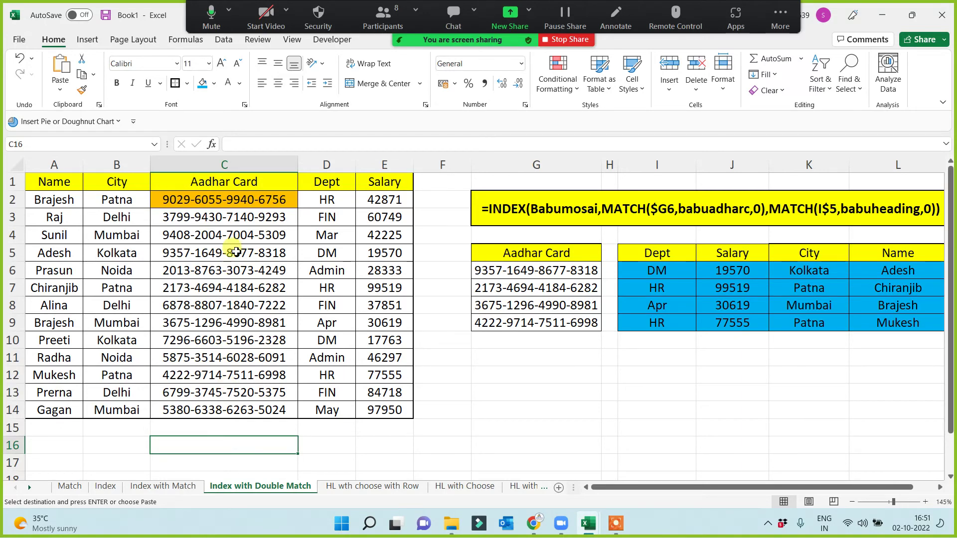
{"action": "left_click_drag", "start_coordinate": [244, 200], "coordinate": [251, 412]}
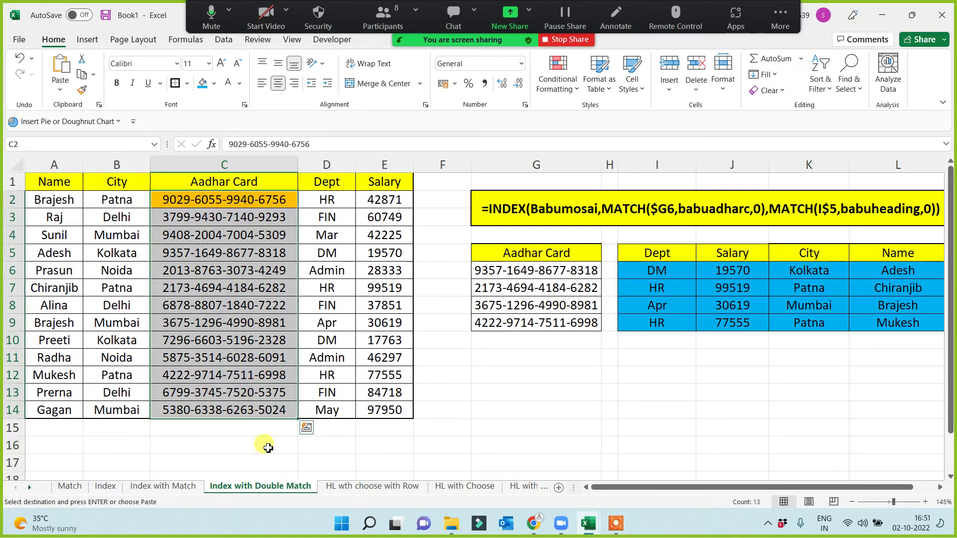
{"action": "left_click", "coordinate": [267, 446]}
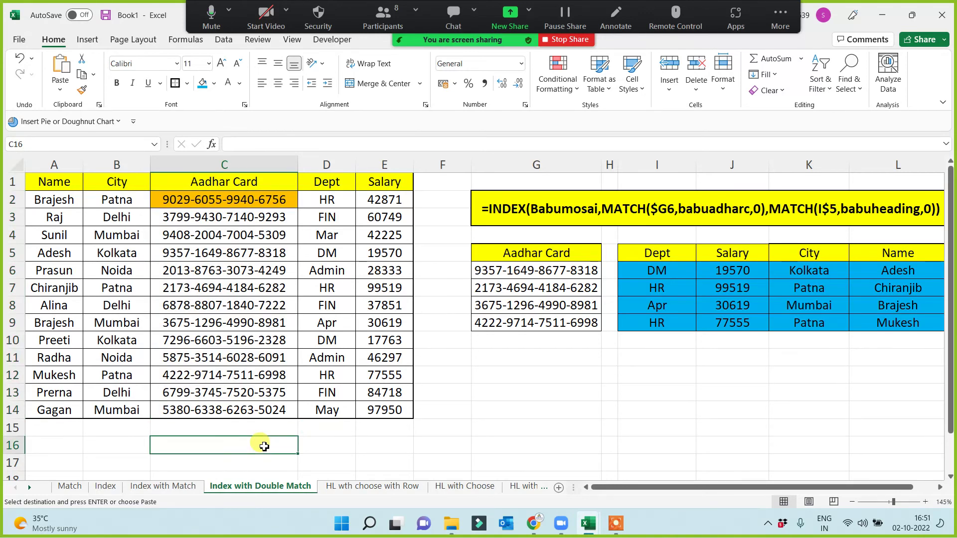
{"action": "left_click_drag", "start_coordinate": [40, 180], "coordinate": [394, 415]}
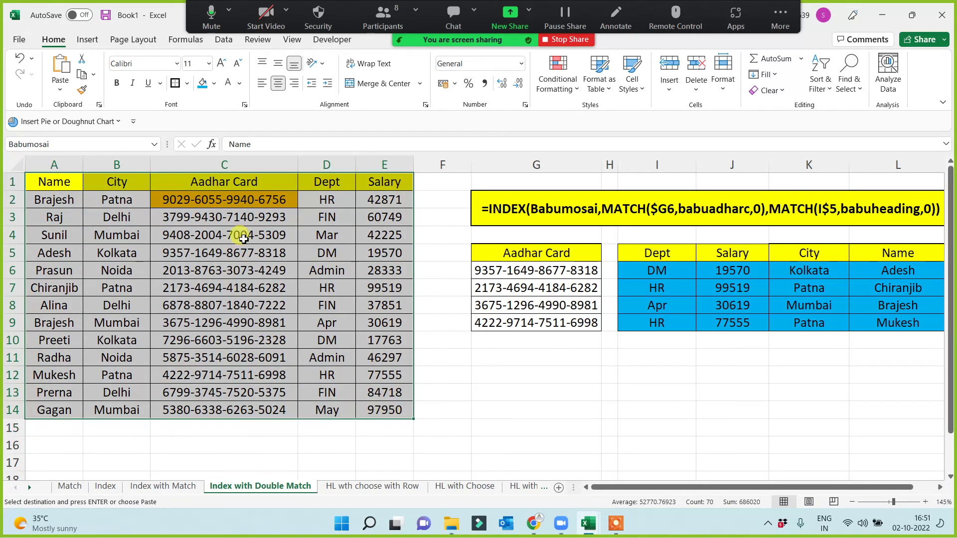
{"action": "left_click", "coordinate": [240, 201]}
{"action": "left_click", "coordinate": [539, 358]}
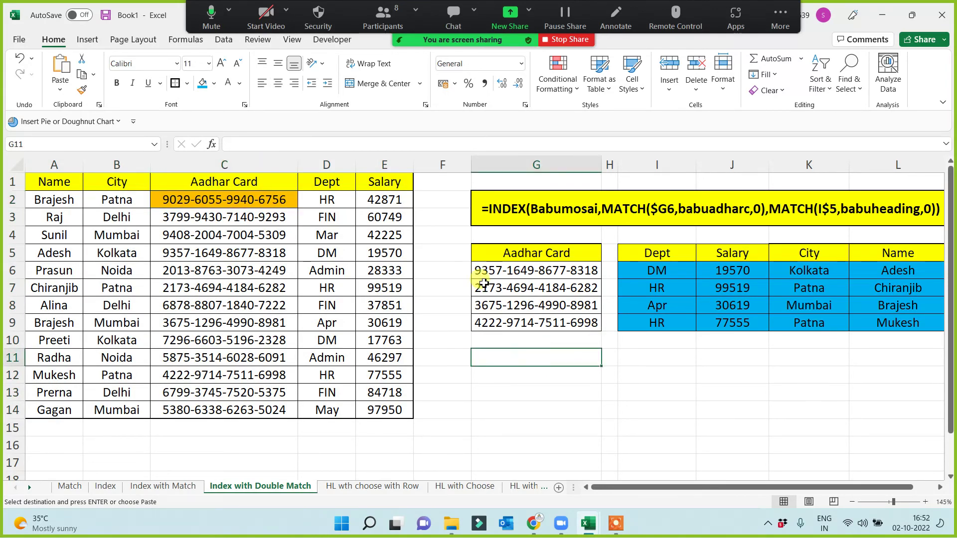
Step: Narrow the empty column F between the data table and the lookup area
{"action": "left_click_drag", "start_coordinate": [471, 164], "coordinate": [442, 162]}
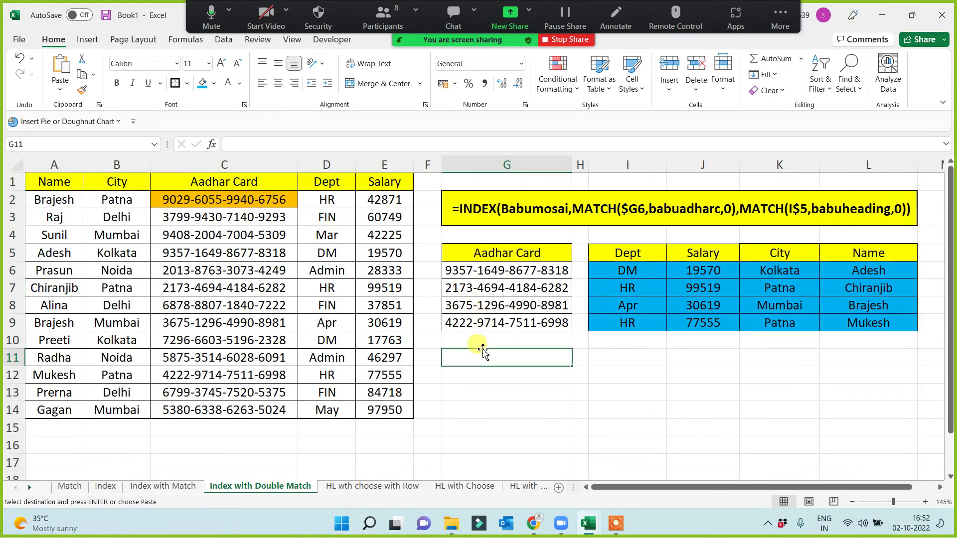
{"action": "left_click", "coordinate": [483, 372]}
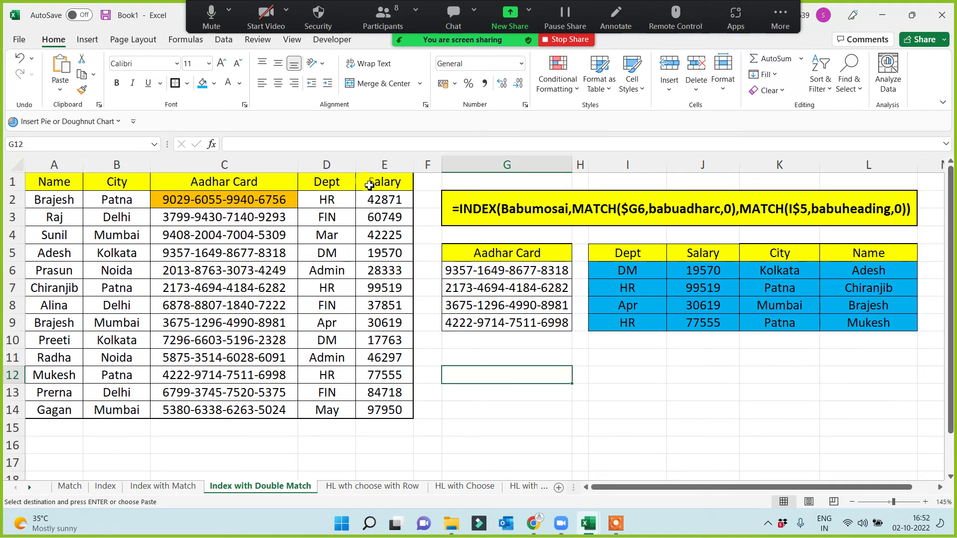
Step: Format the data table's heading row A1:E1 with a dark red fill and bold white text
{"action": "left_click_drag", "start_coordinate": [371, 184], "coordinate": [209, 182]}
{"action": "left_click_drag", "start_coordinate": [132, 160], "coordinate": [52, 163]}
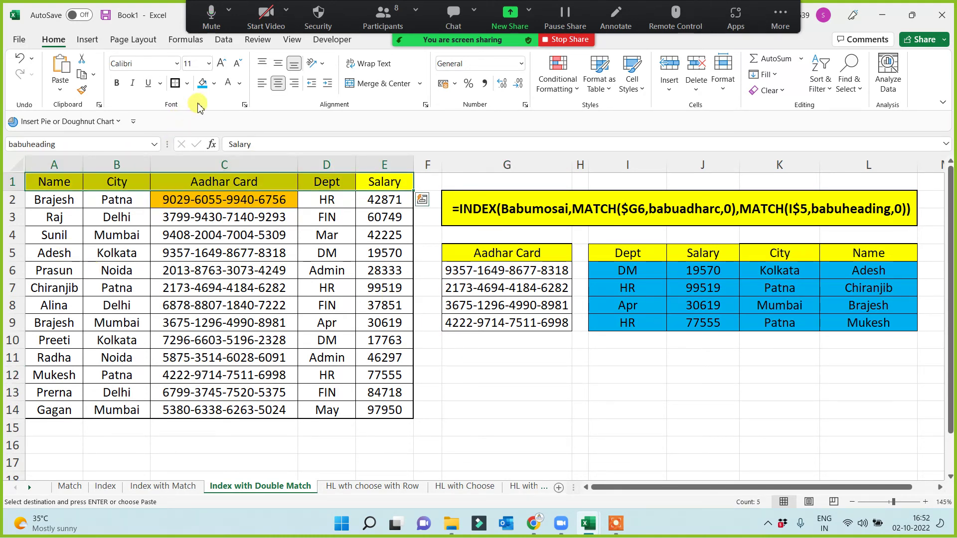
{"action": "left_click", "coordinate": [213, 84]}
{"action": "left_click", "coordinate": [201, 200]}
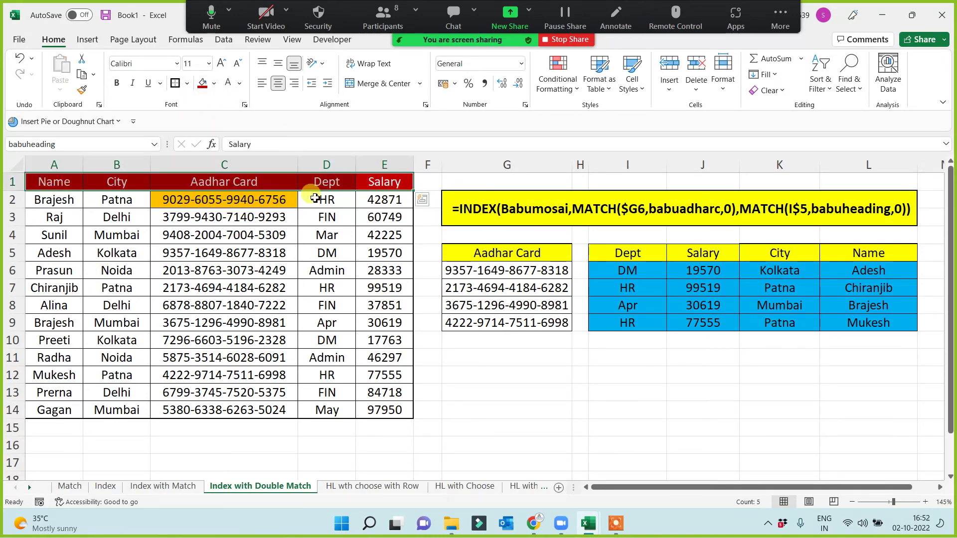
{"action": "left_click", "coordinate": [116, 84]}
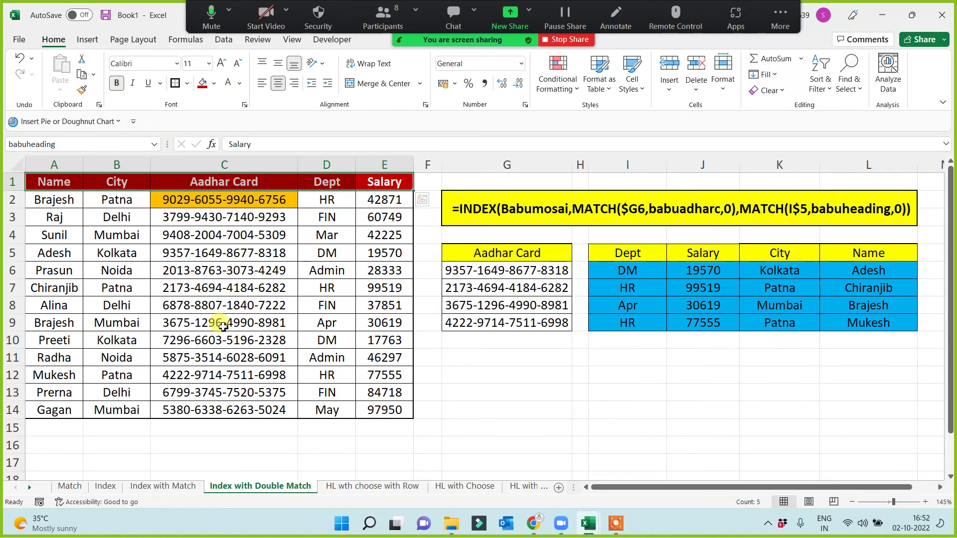
{"action": "left_click", "coordinate": [505, 412]}
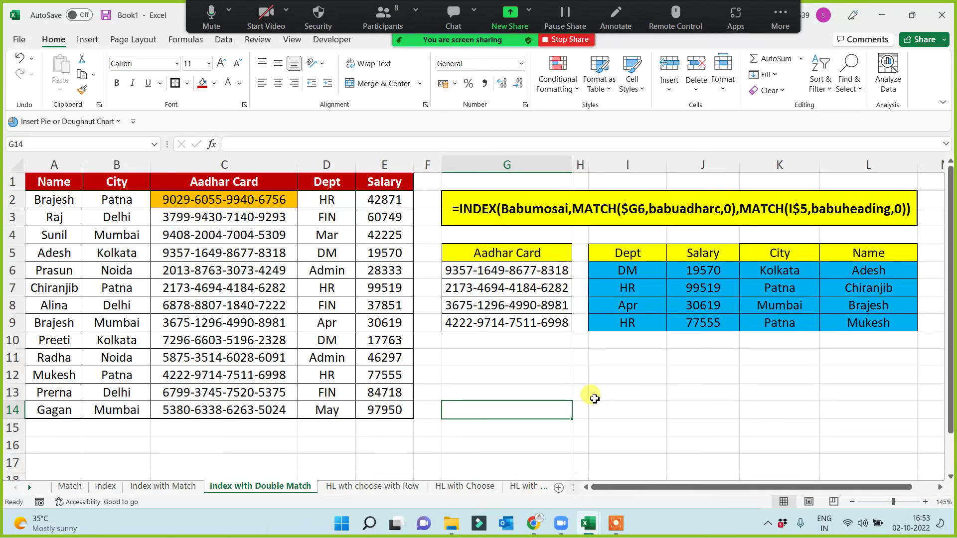
{"action": "left_click", "coordinate": [616, 523]}
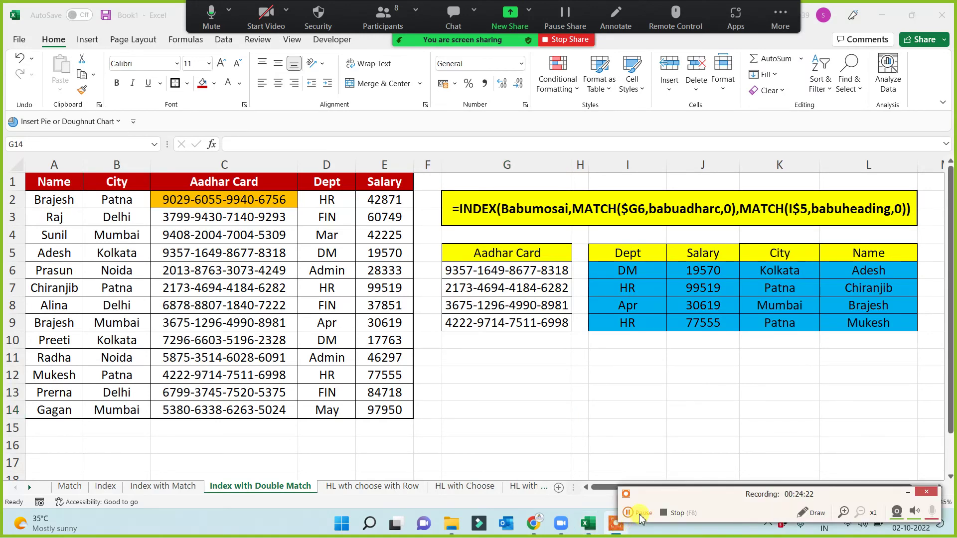
{"action": "left_click", "coordinate": [577, 410]}
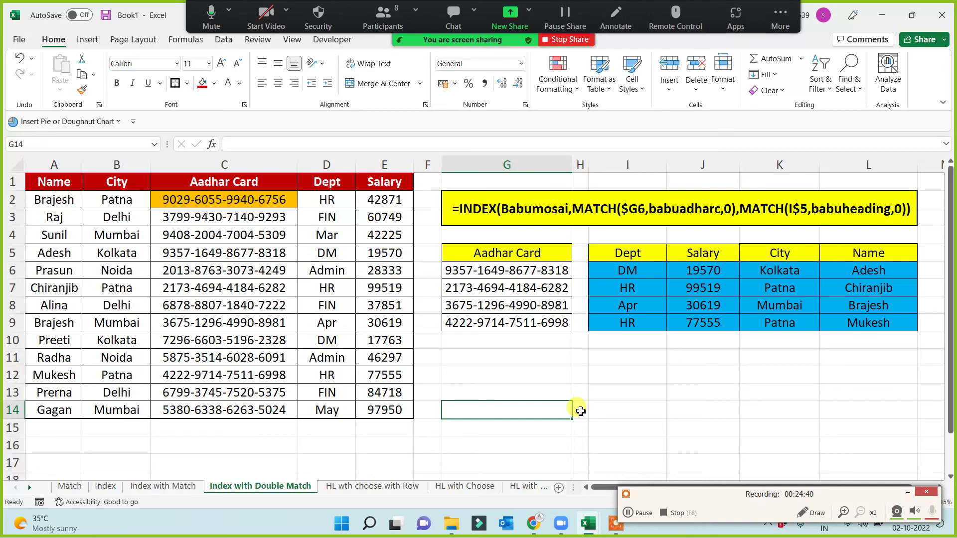
{"action": "left_click", "coordinate": [546, 375]}
{"action": "left_click", "coordinate": [632, 269]}
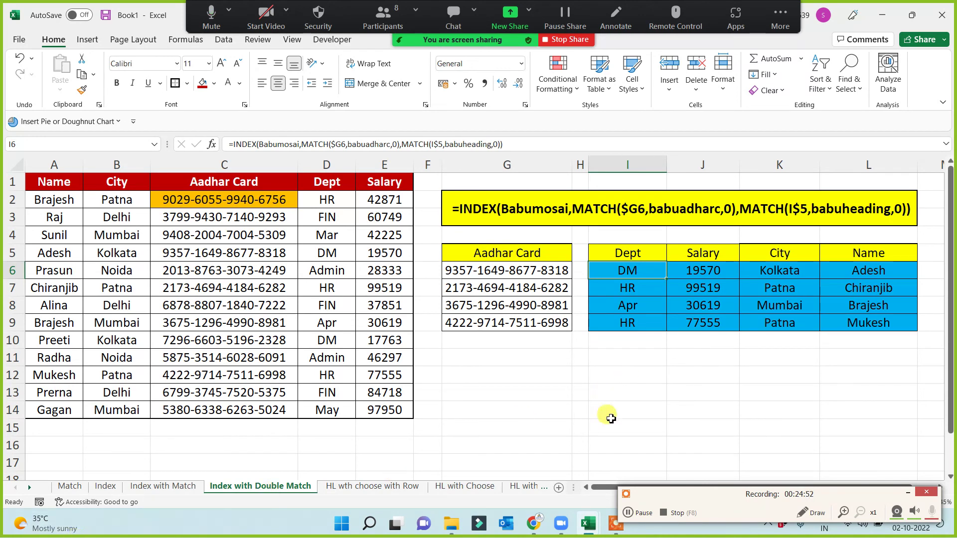
{"action": "left_click", "coordinate": [915, 495]}
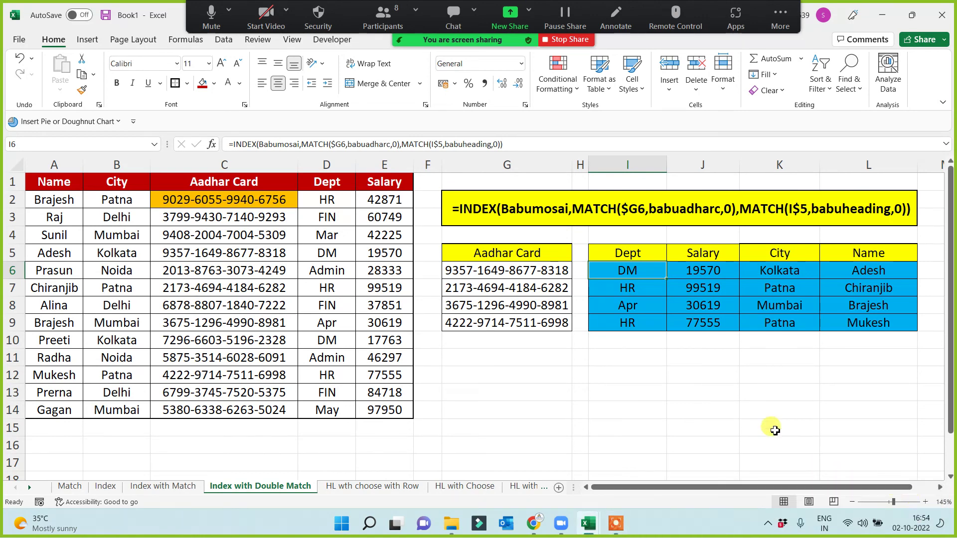
{"action": "left_click", "coordinate": [720, 427]}
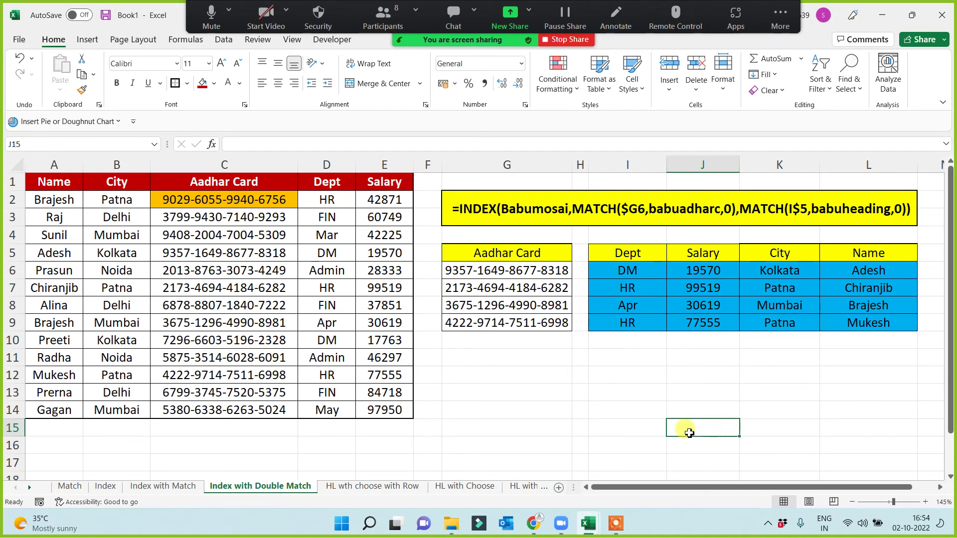
{"action": "left_click", "coordinate": [616, 527]}
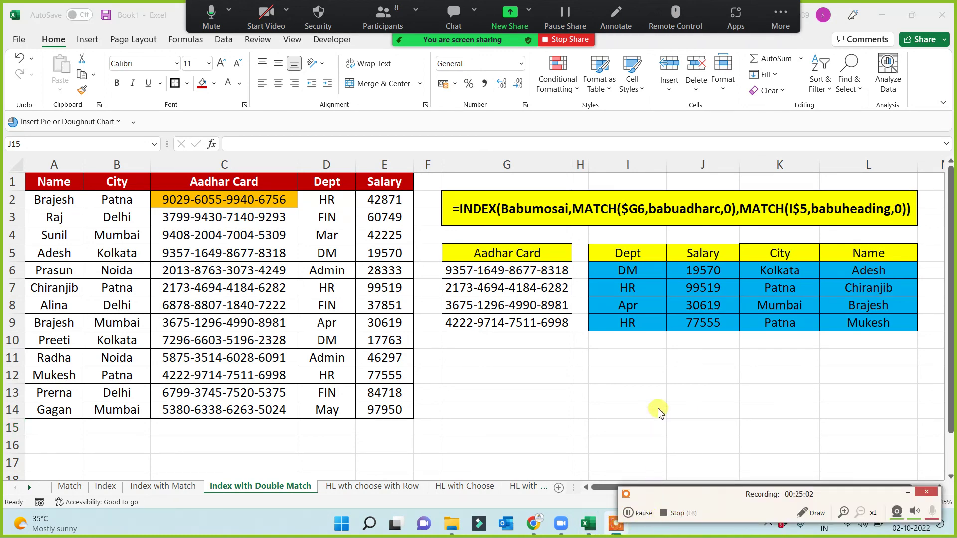
{"action": "left_click", "coordinate": [658, 408]}
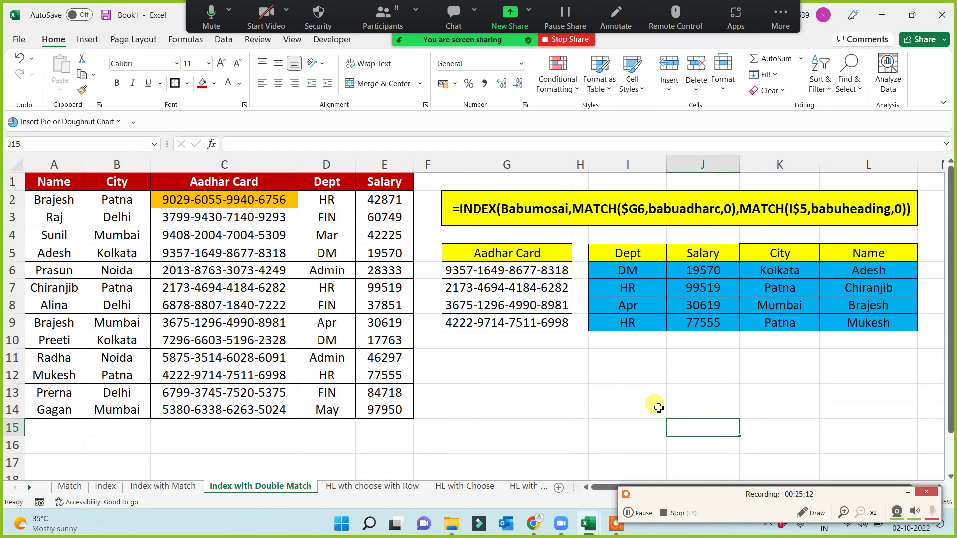
{"action": "left_click", "coordinate": [389, 25]}
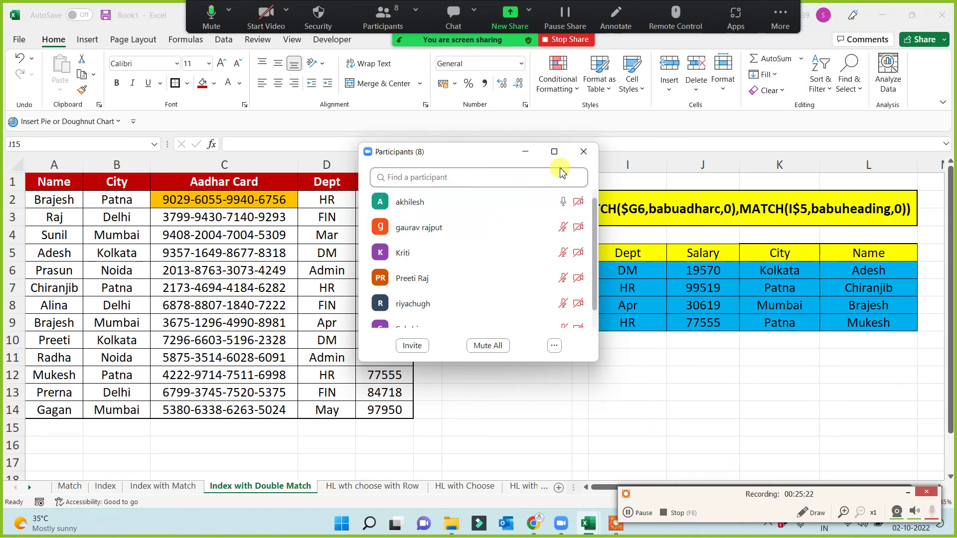
{"action": "left_click", "coordinate": [525, 151]}
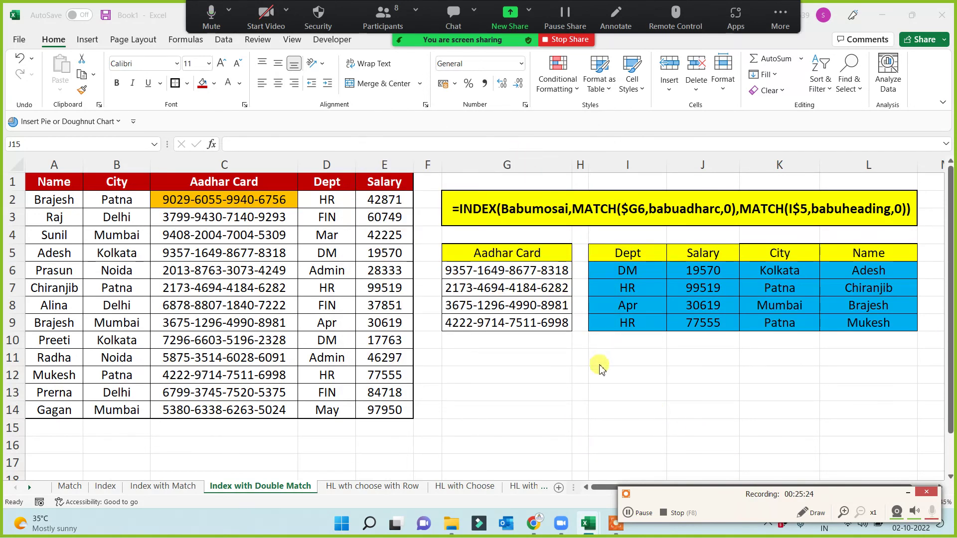
{"action": "left_click", "coordinate": [534, 225]}
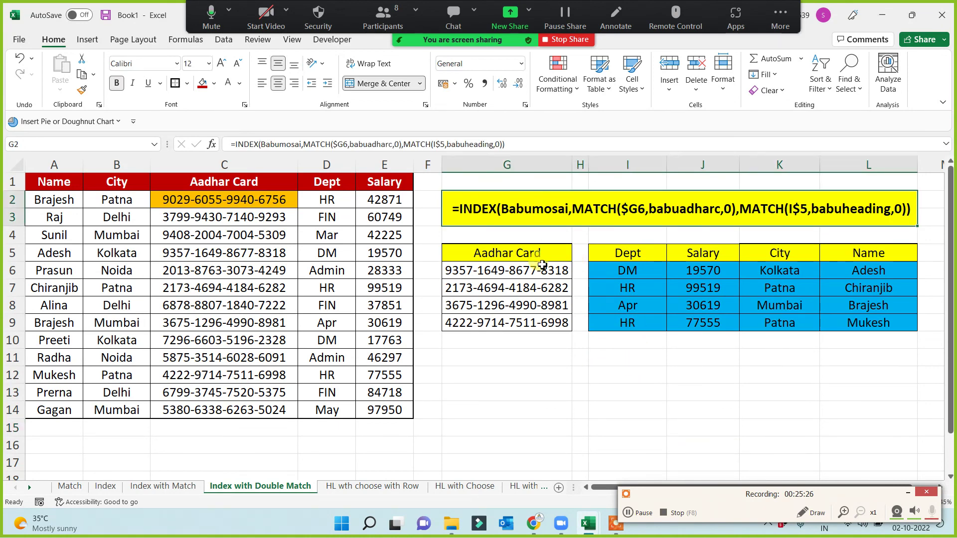
{"action": "left_click", "coordinate": [552, 375]}
{"action": "left_click", "coordinate": [620, 358]}
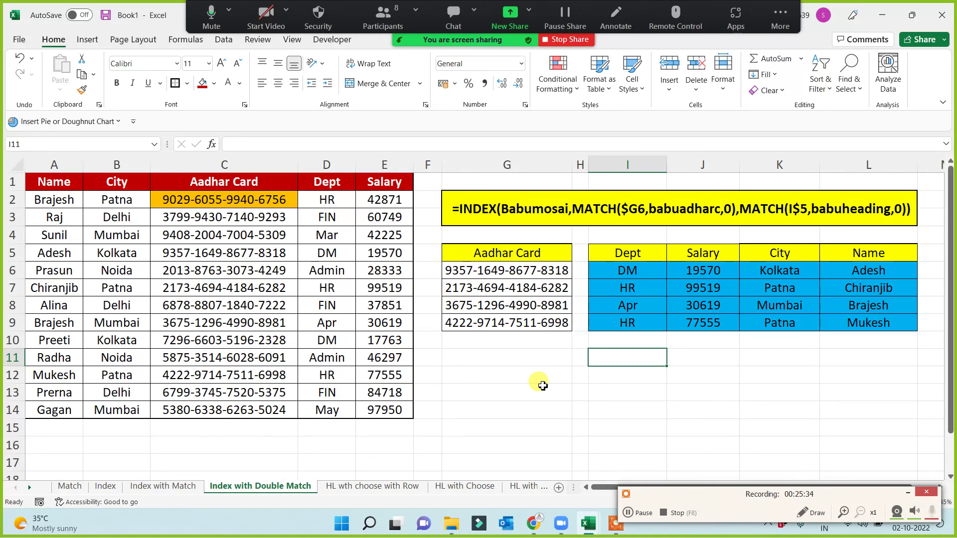
{"action": "left_click", "coordinate": [564, 211]}
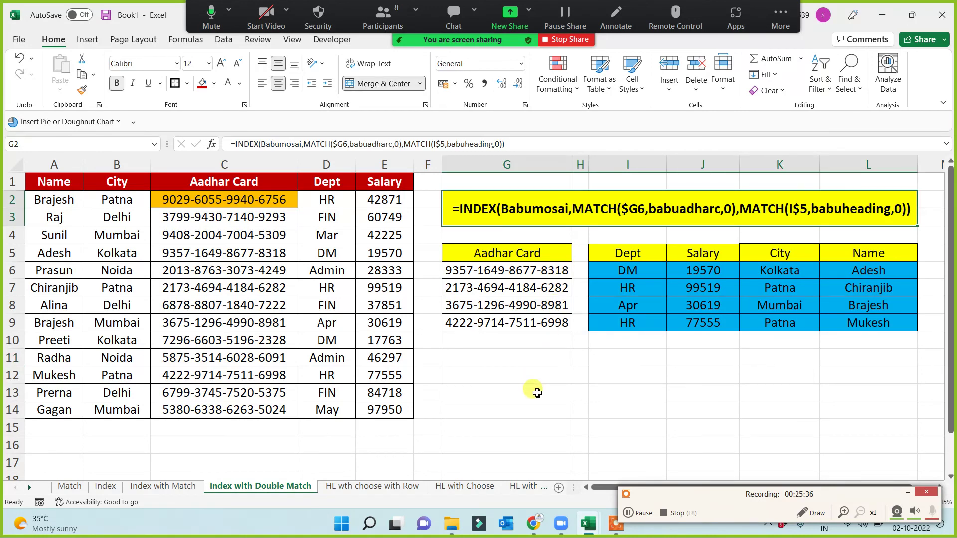